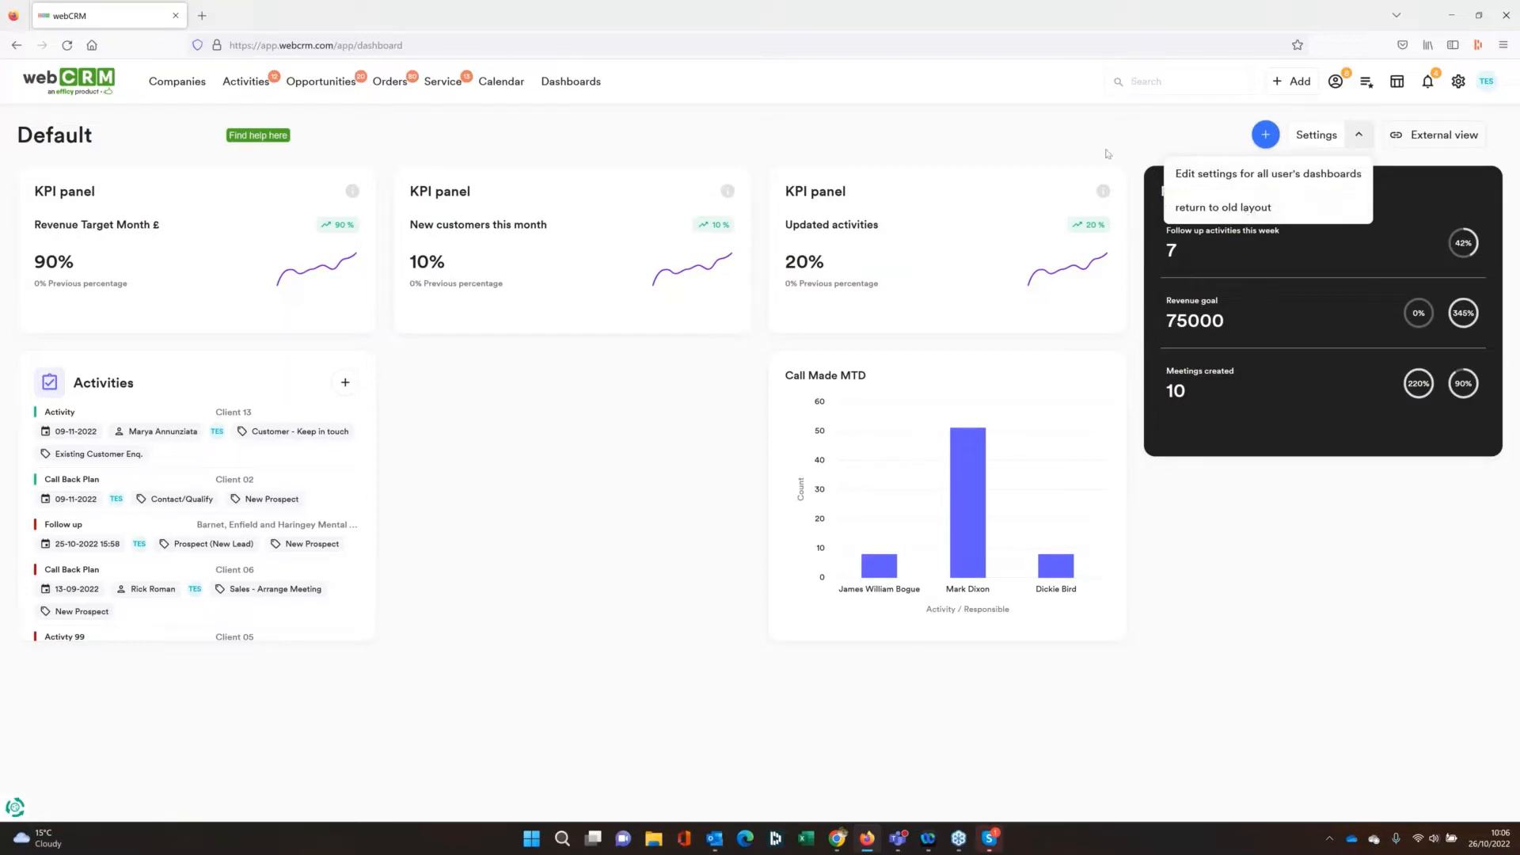
Check which dashboards can be selected in place of the Default one
{"action": "left_click", "coordinate": [1108, 153]}
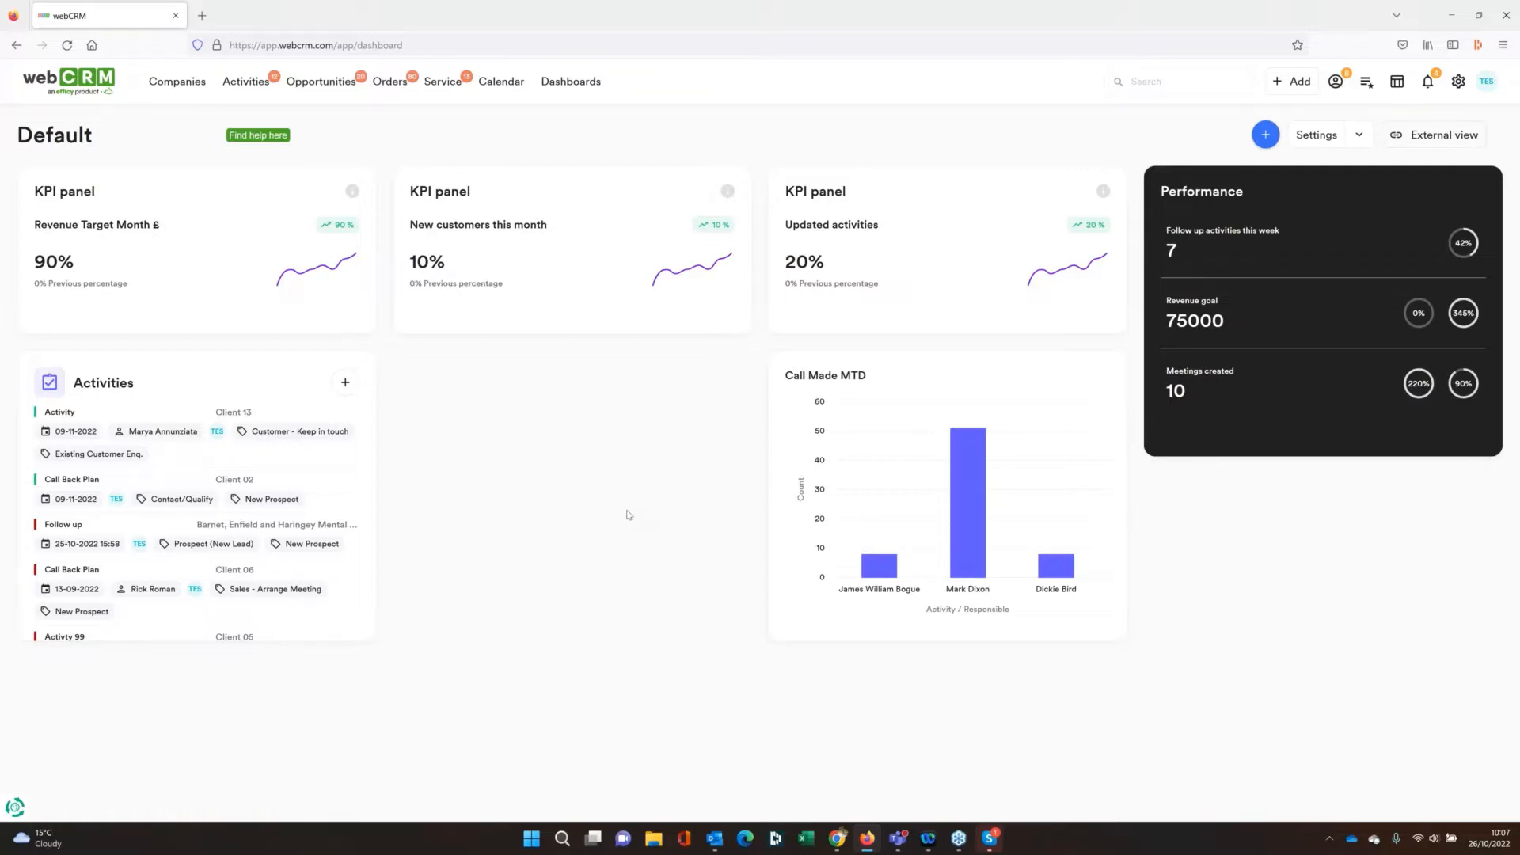
{"action": "left_click", "coordinate": [1188, 81]}
{"action": "left_click", "coordinate": [94, 139]}
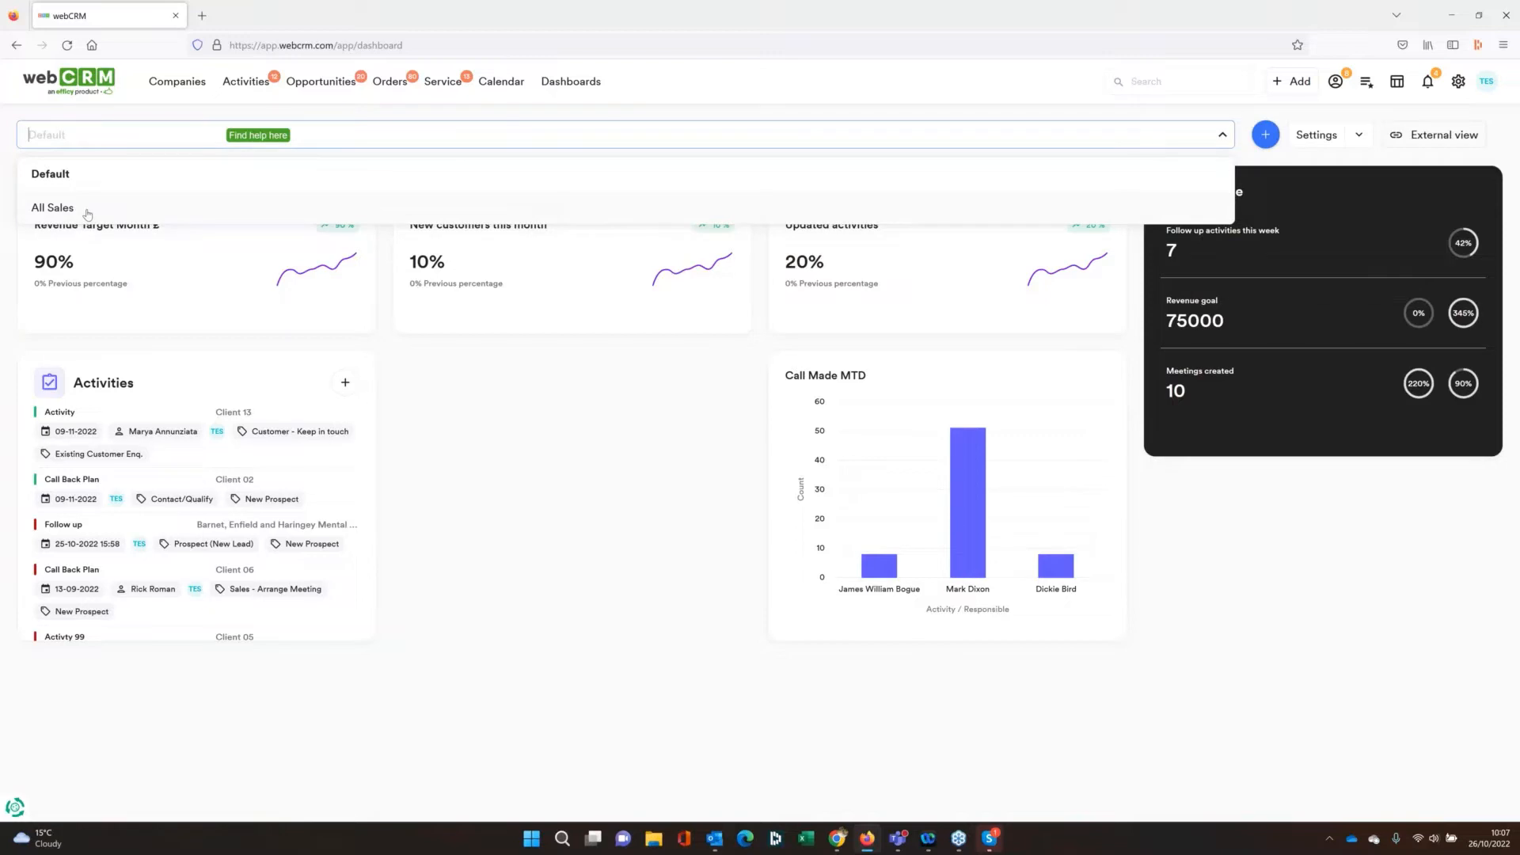
{"action": "left_click", "coordinate": [553, 471]}
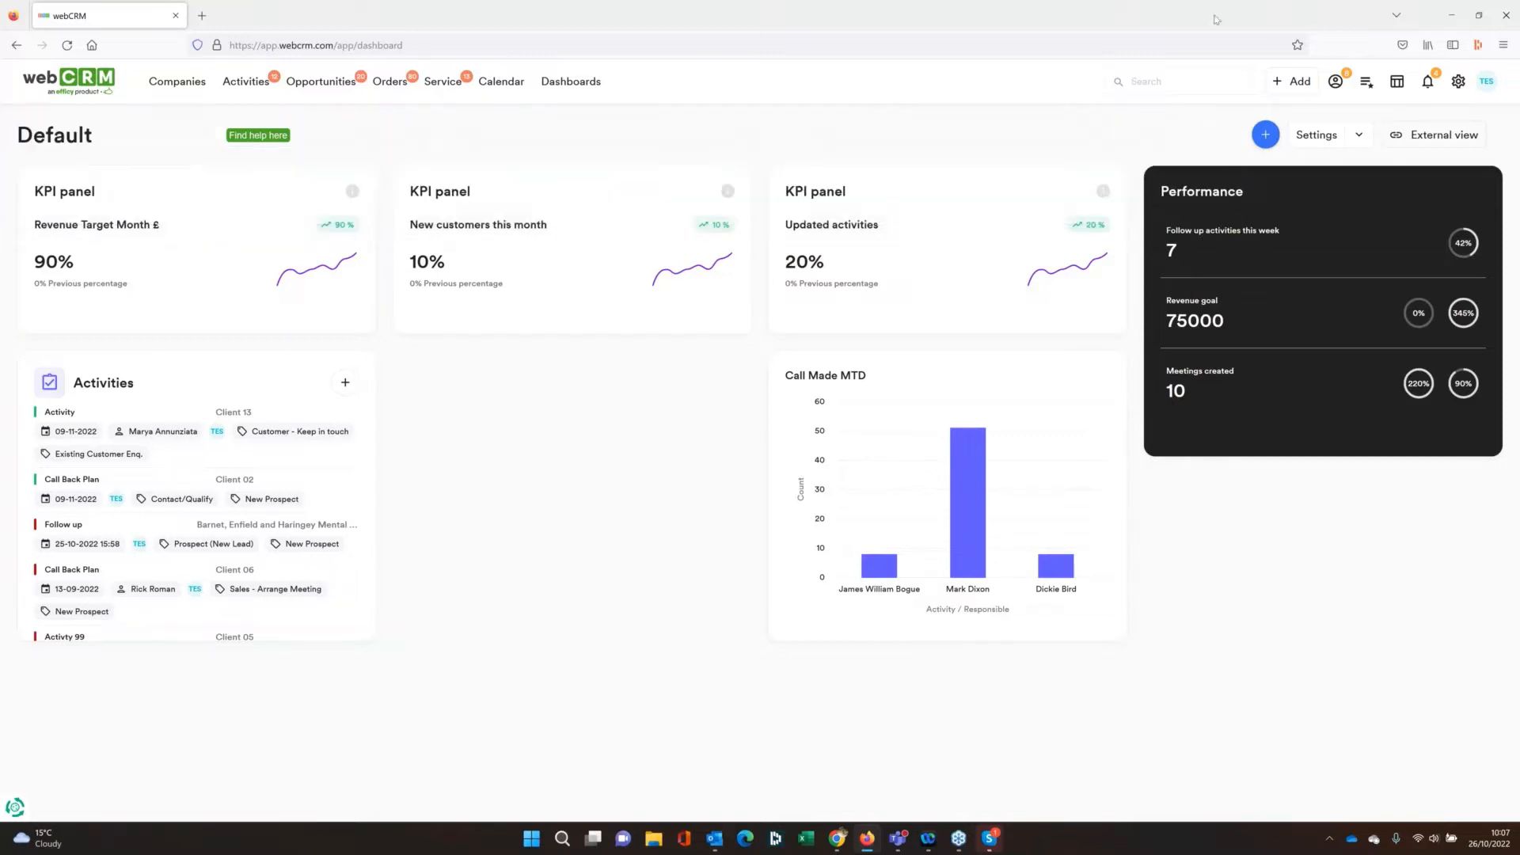
Open the Dashboard category list among the system field dropdowns in Configurations
{"action": "left_click", "coordinate": [1460, 91]}
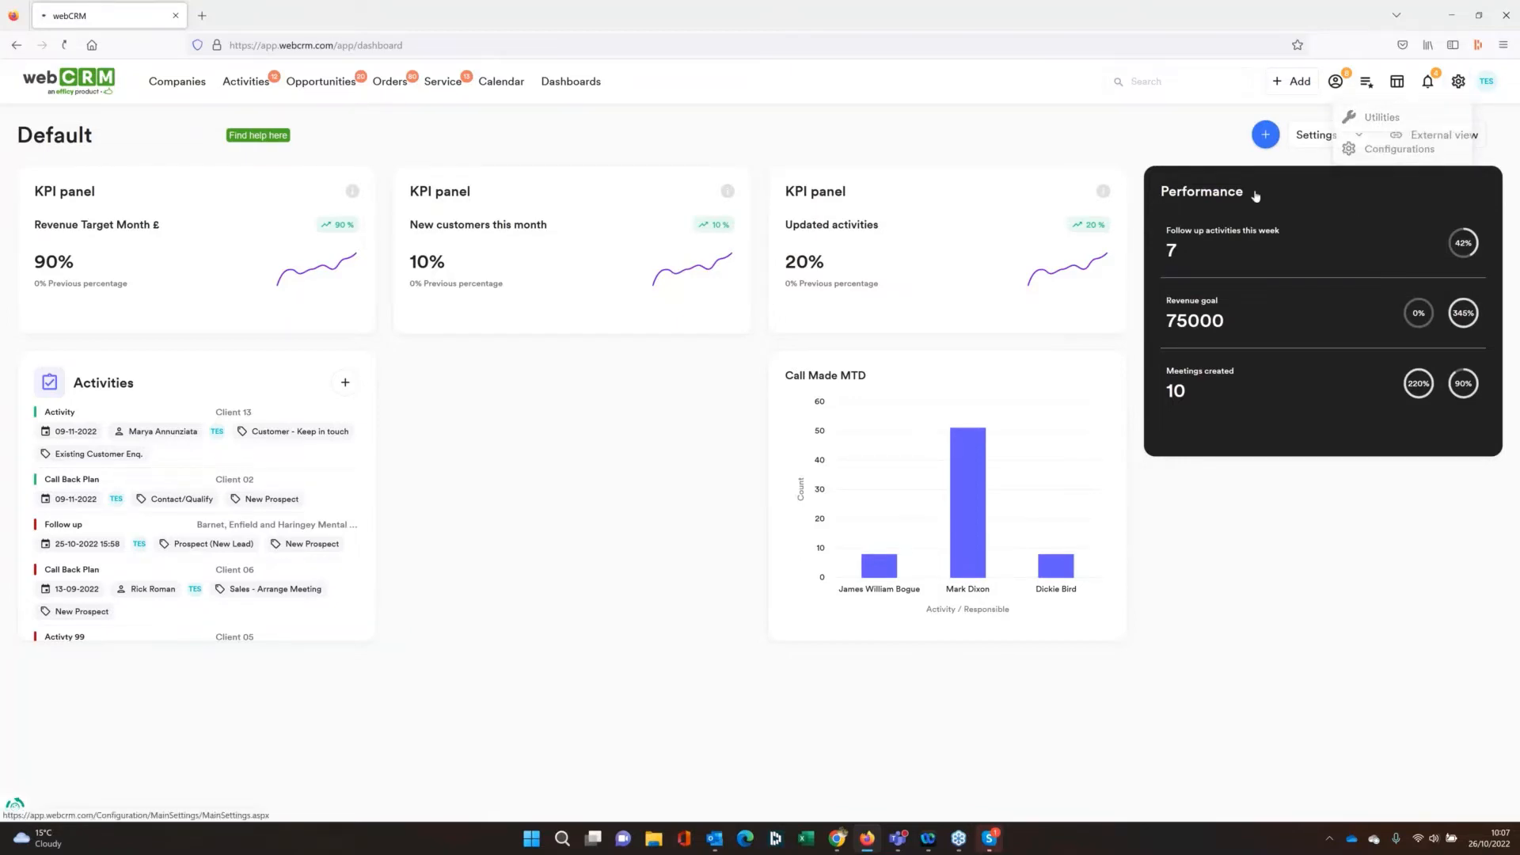
{"action": "left_click", "coordinate": [1399, 148]}
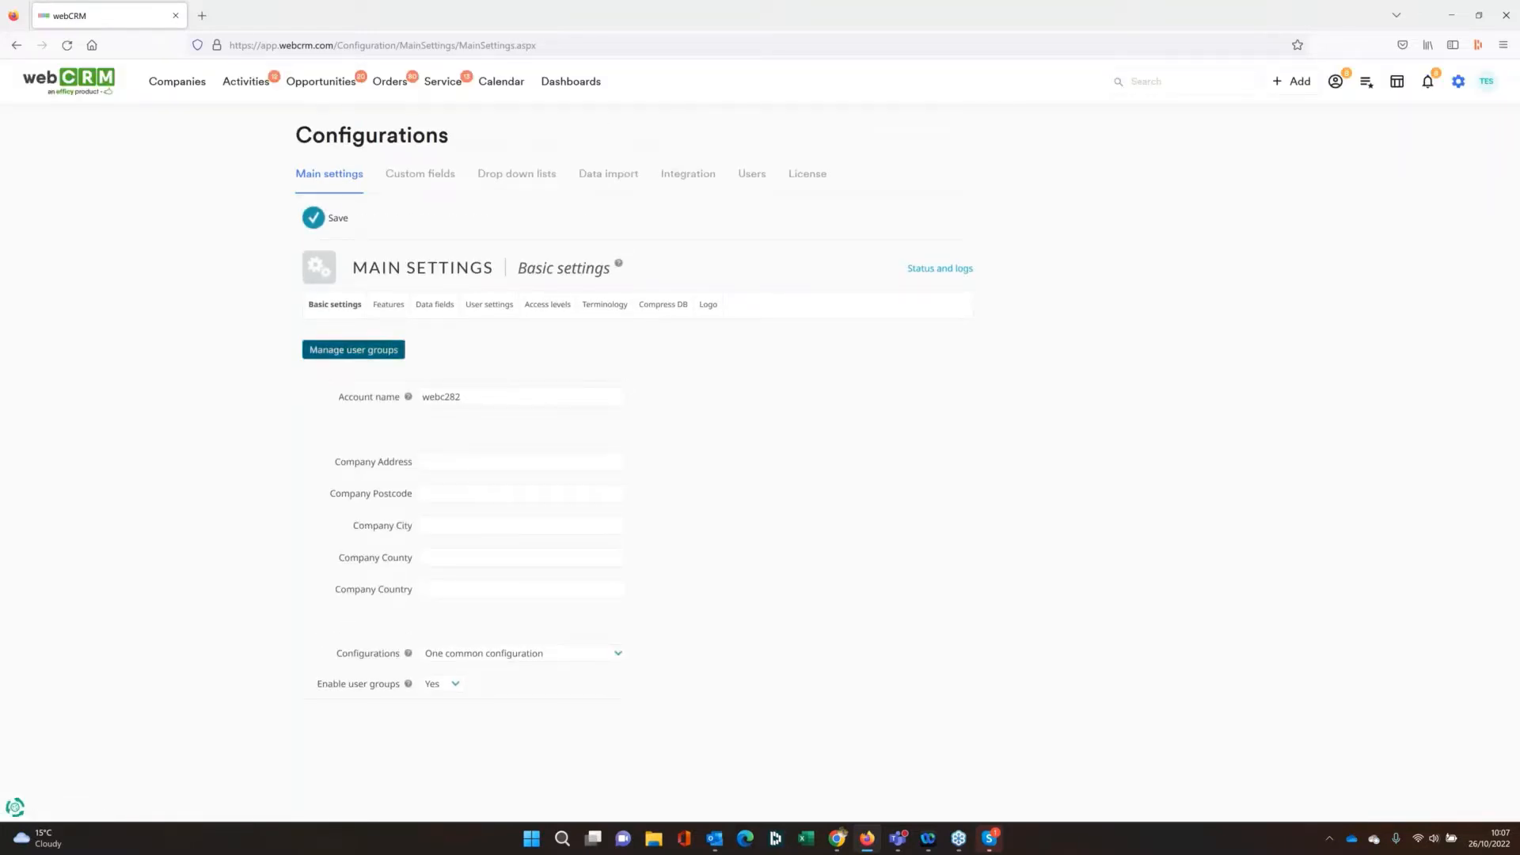
{"action": "left_click", "coordinate": [521, 177]}
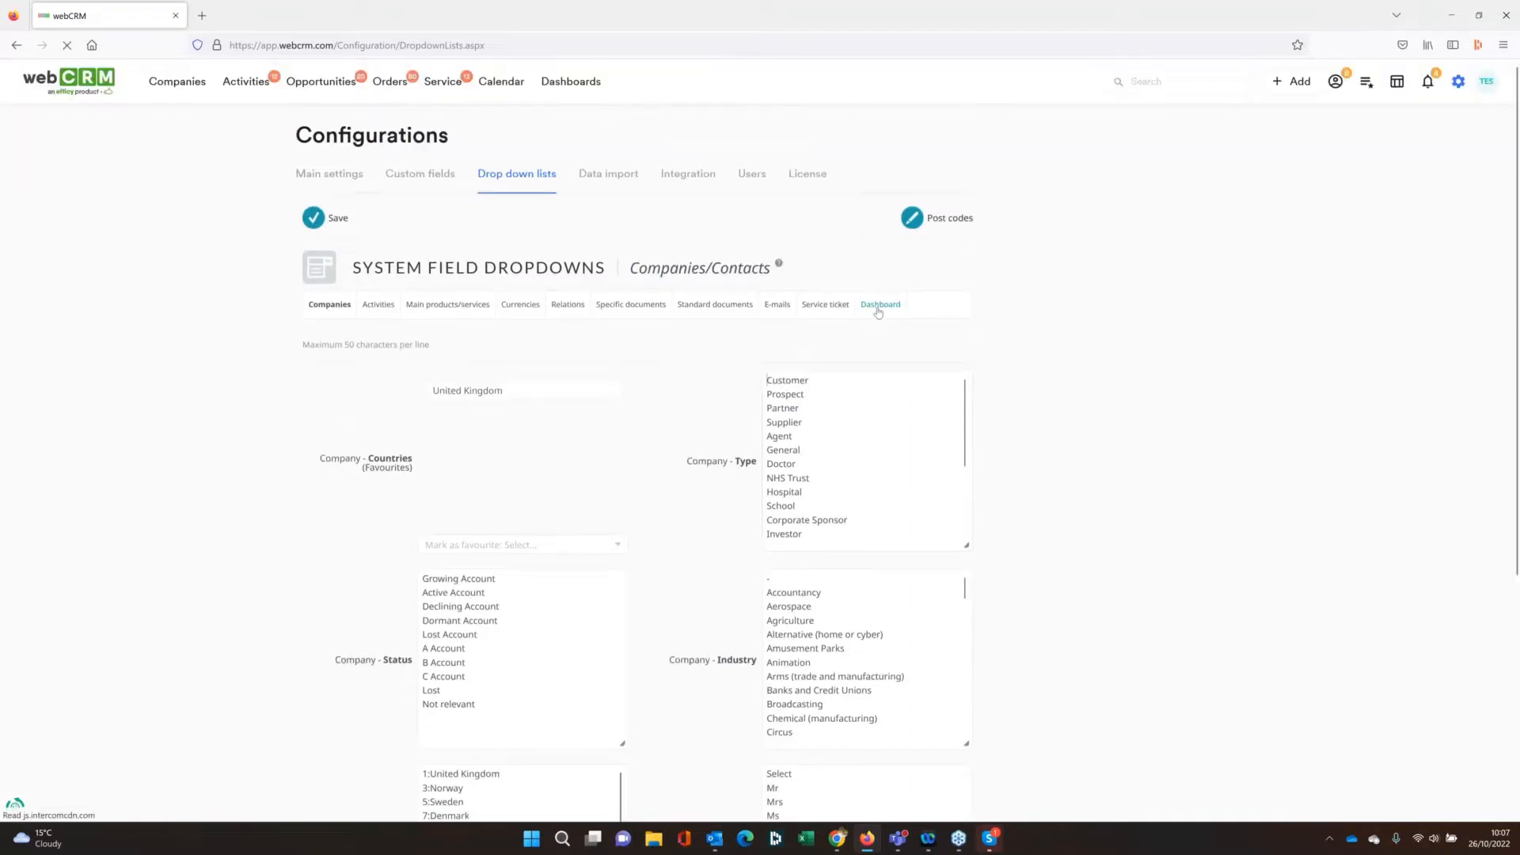
{"action": "left_click", "coordinate": [877, 309]}
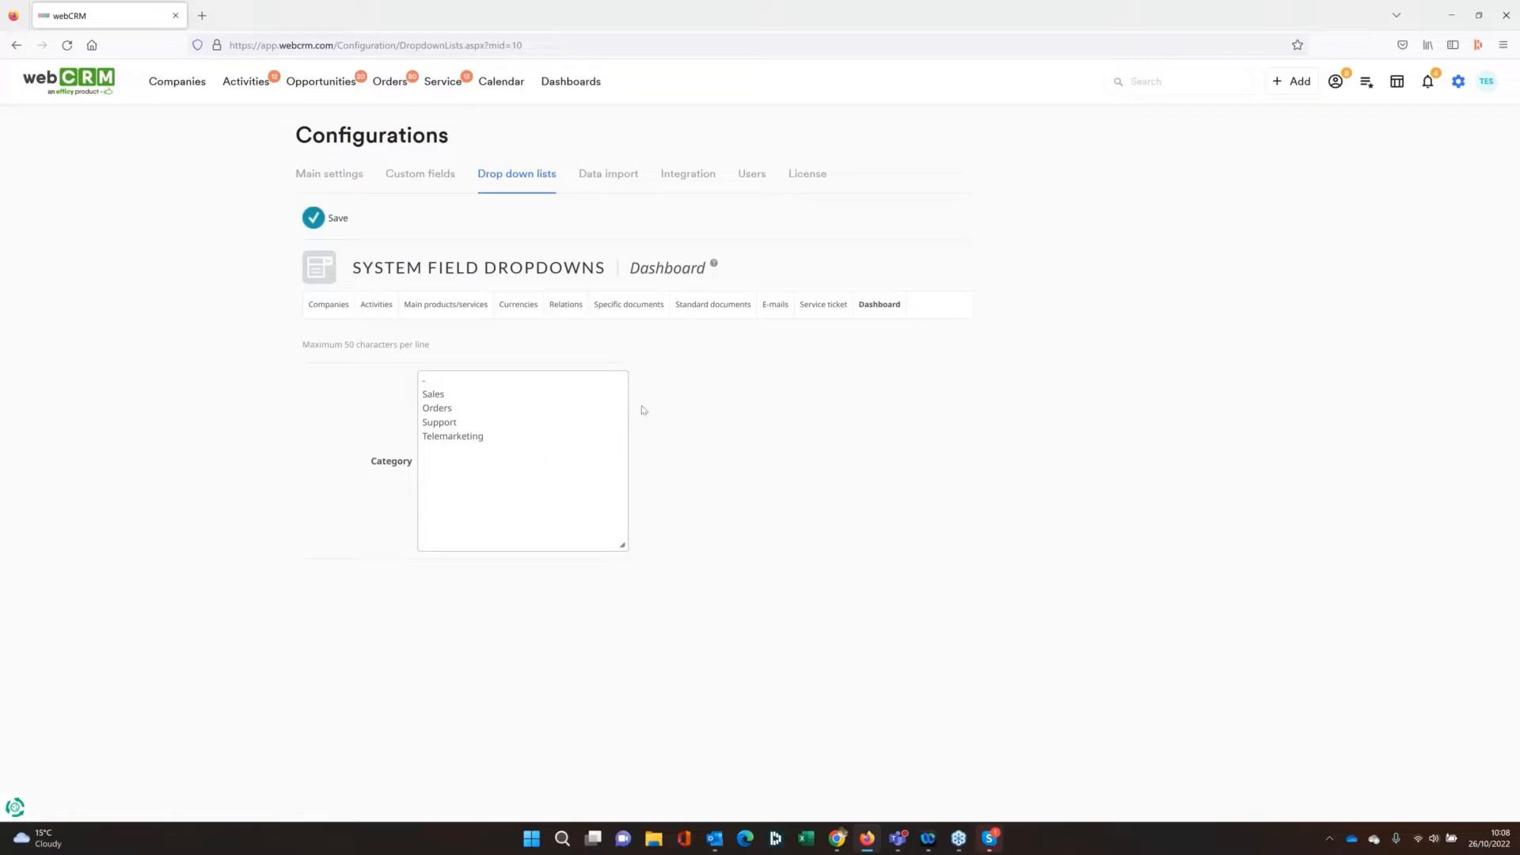
Open the Administrator access level in the main settings
{"action": "left_click", "coordinate": [350, 174]}
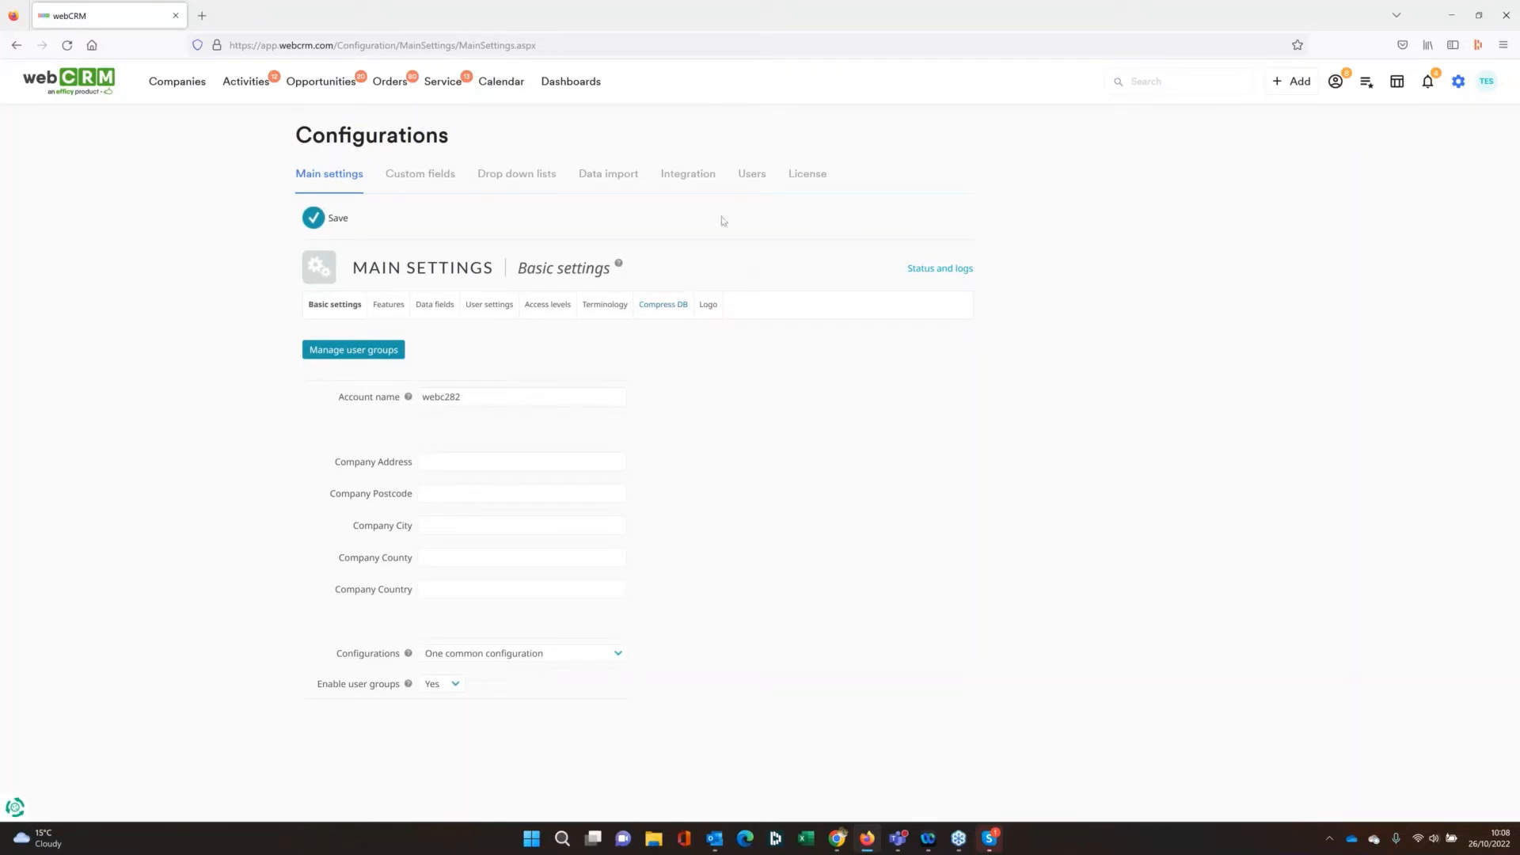
{"action": "left_click", "coordinate": [565, 306]}
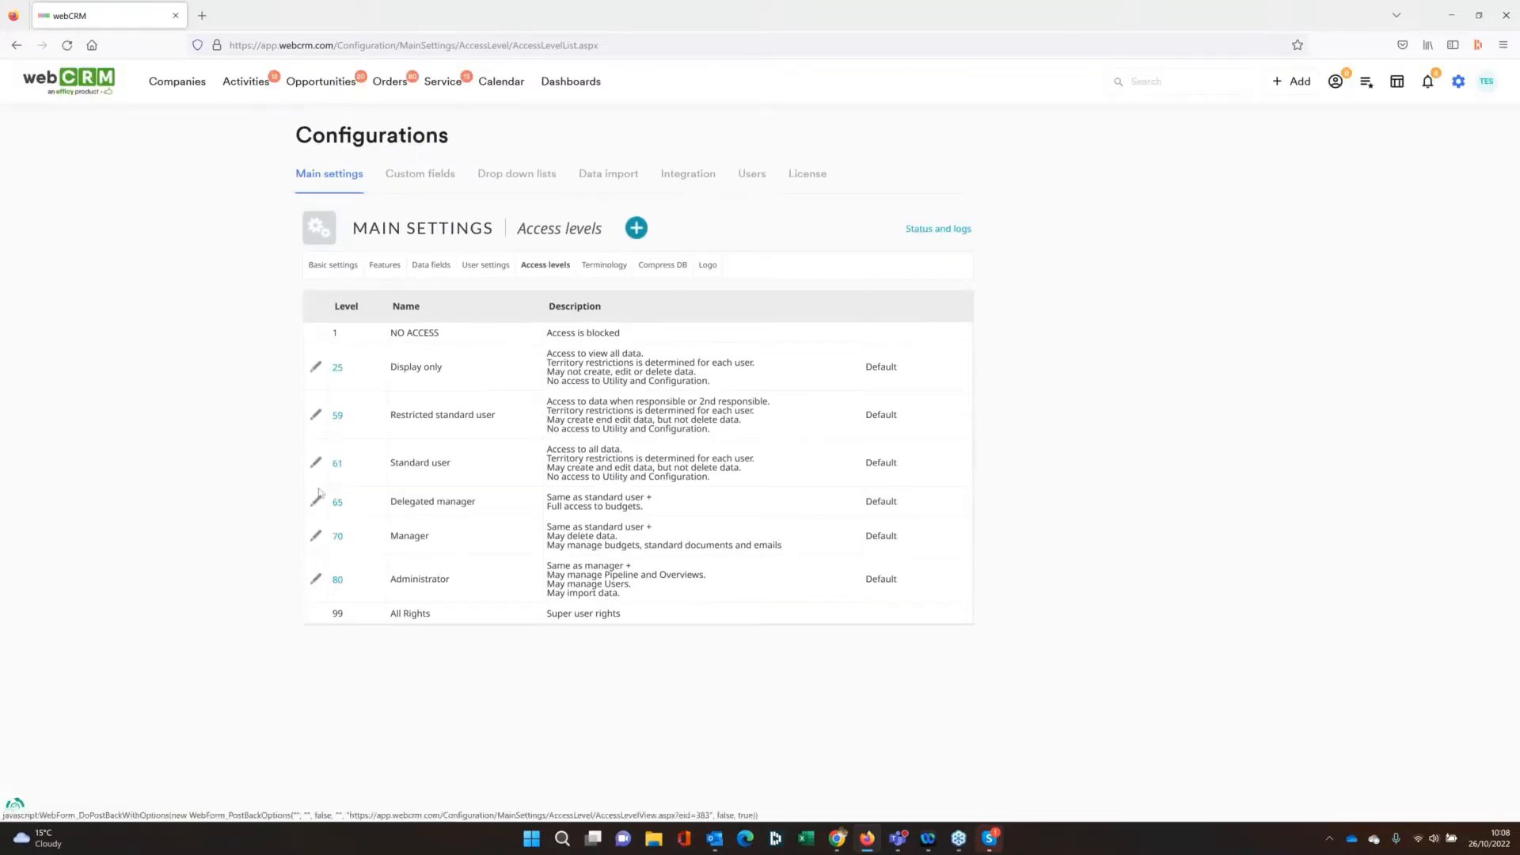
{"action": "left_click", "coordinate": [322, 582]}
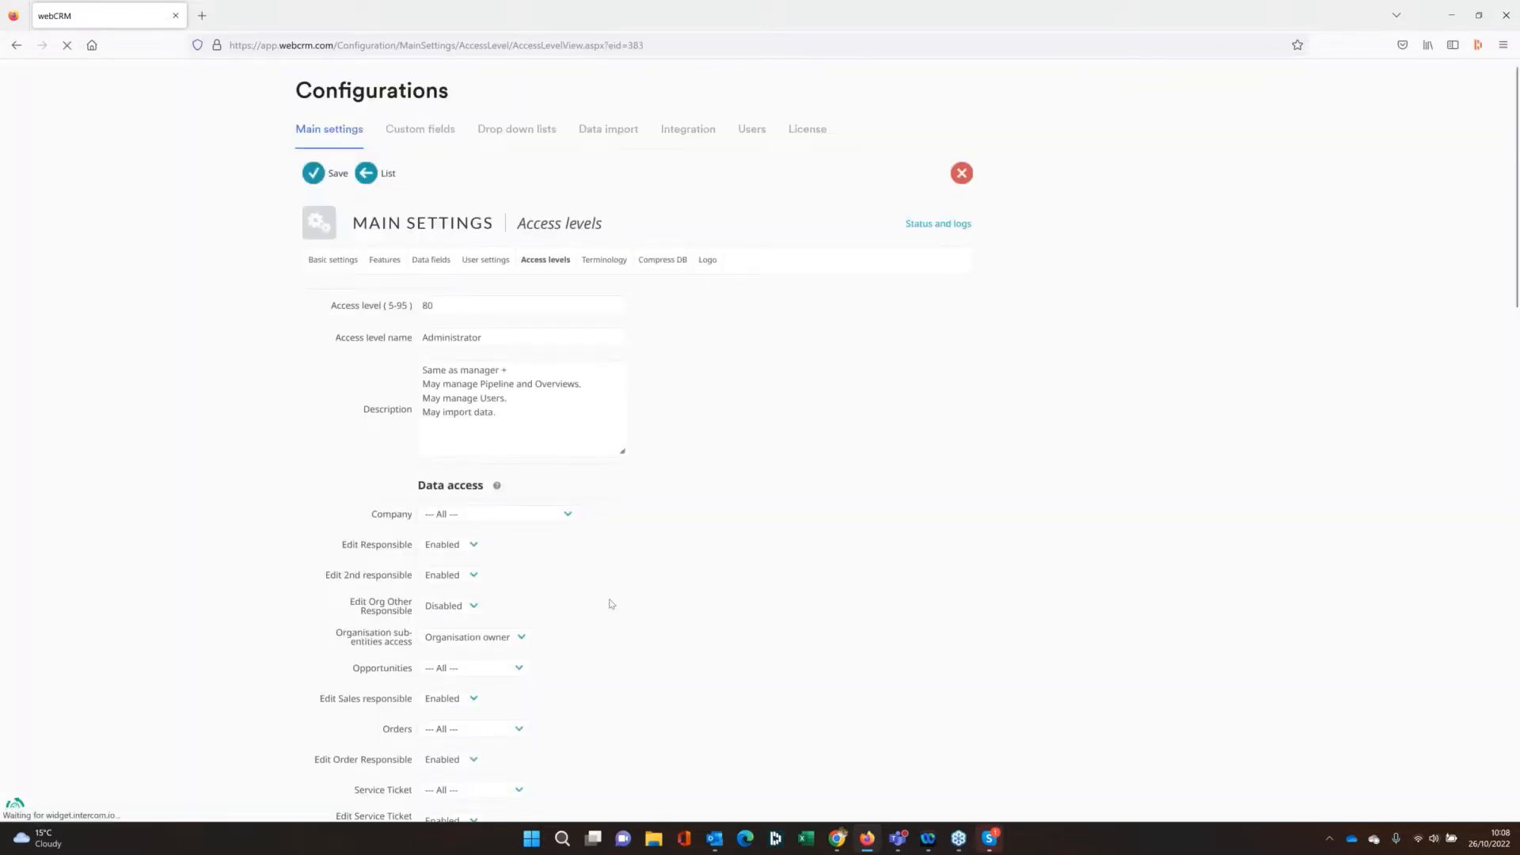
Examine the Dashboard and KPI data access options available for the Administrator level
{"action": "scroll", "coordinate": [611, 604], "scroll_direction": "down", "scroll_amount": 10}
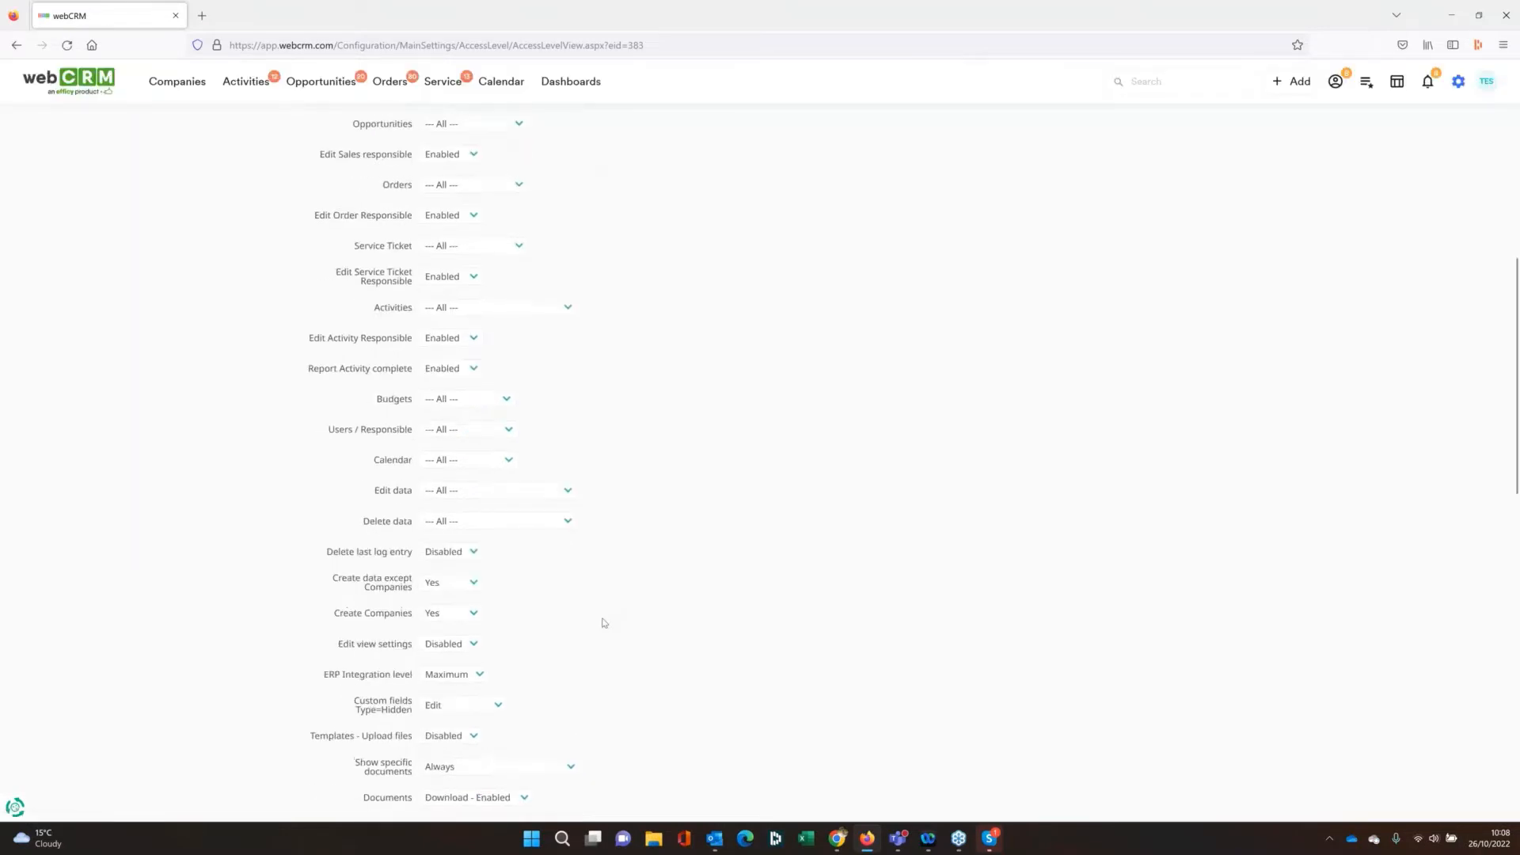
{"action": "scroll", "coordinate": [604, 623], "scroll_direction": "down", "scroll_amount": 2}
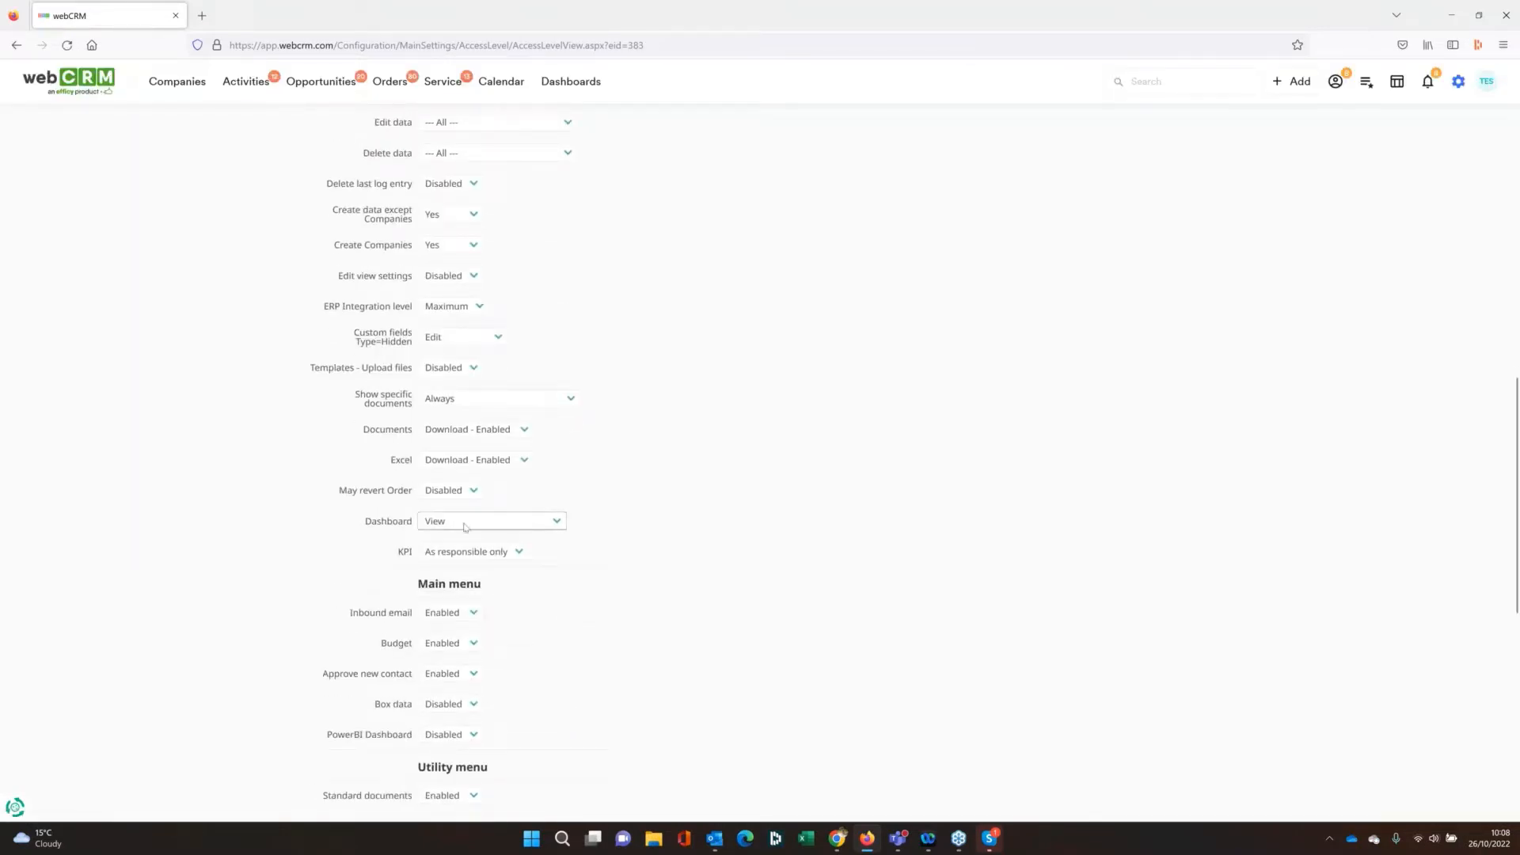
{"action": "left_click", "coordinate": [563, 526]}
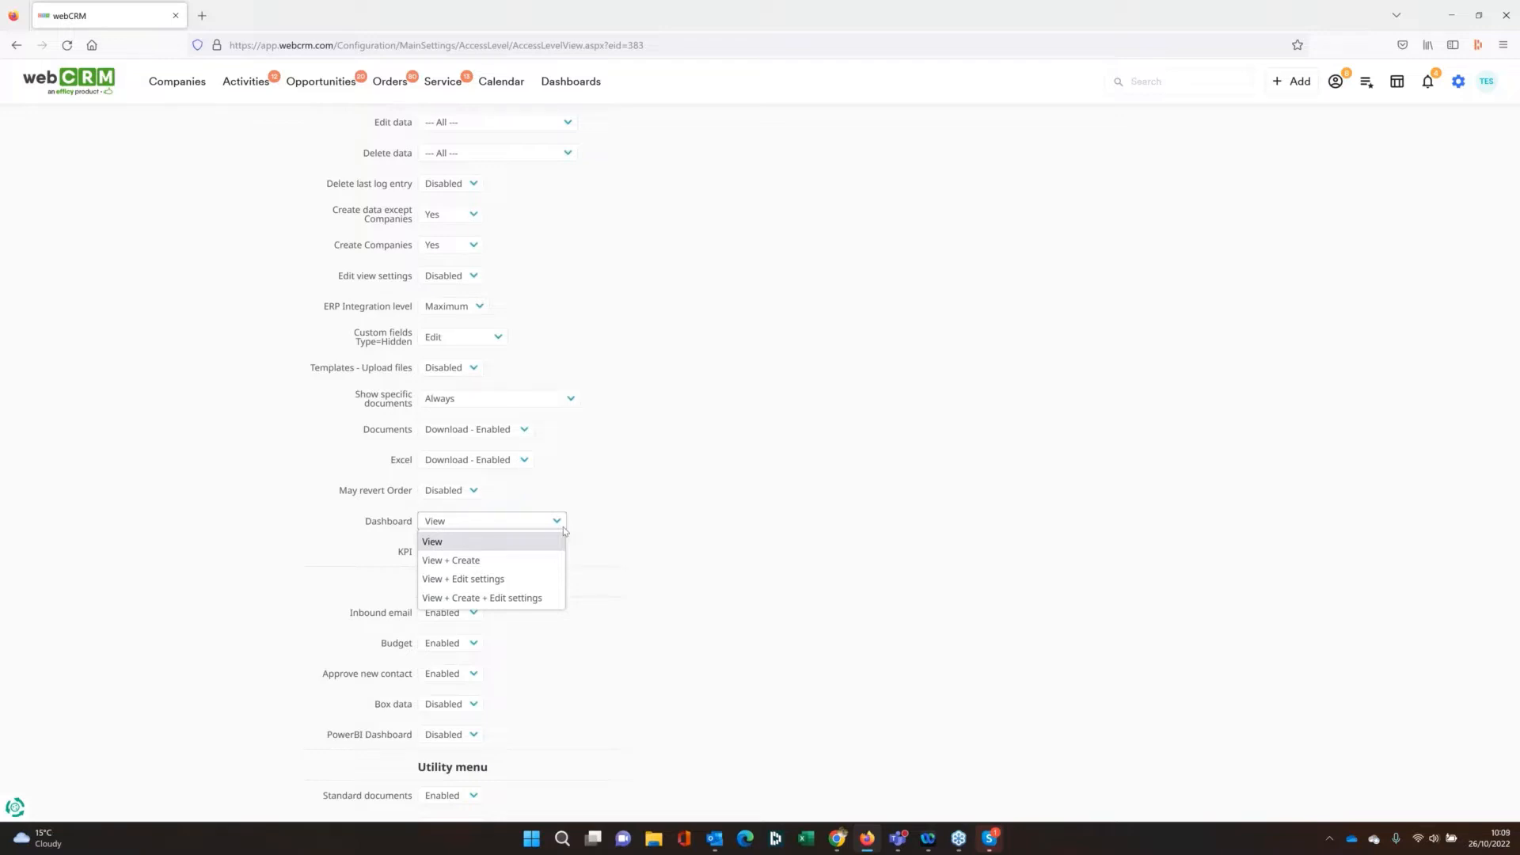
{"action": "left_click", "coordinate": [638, 520]}
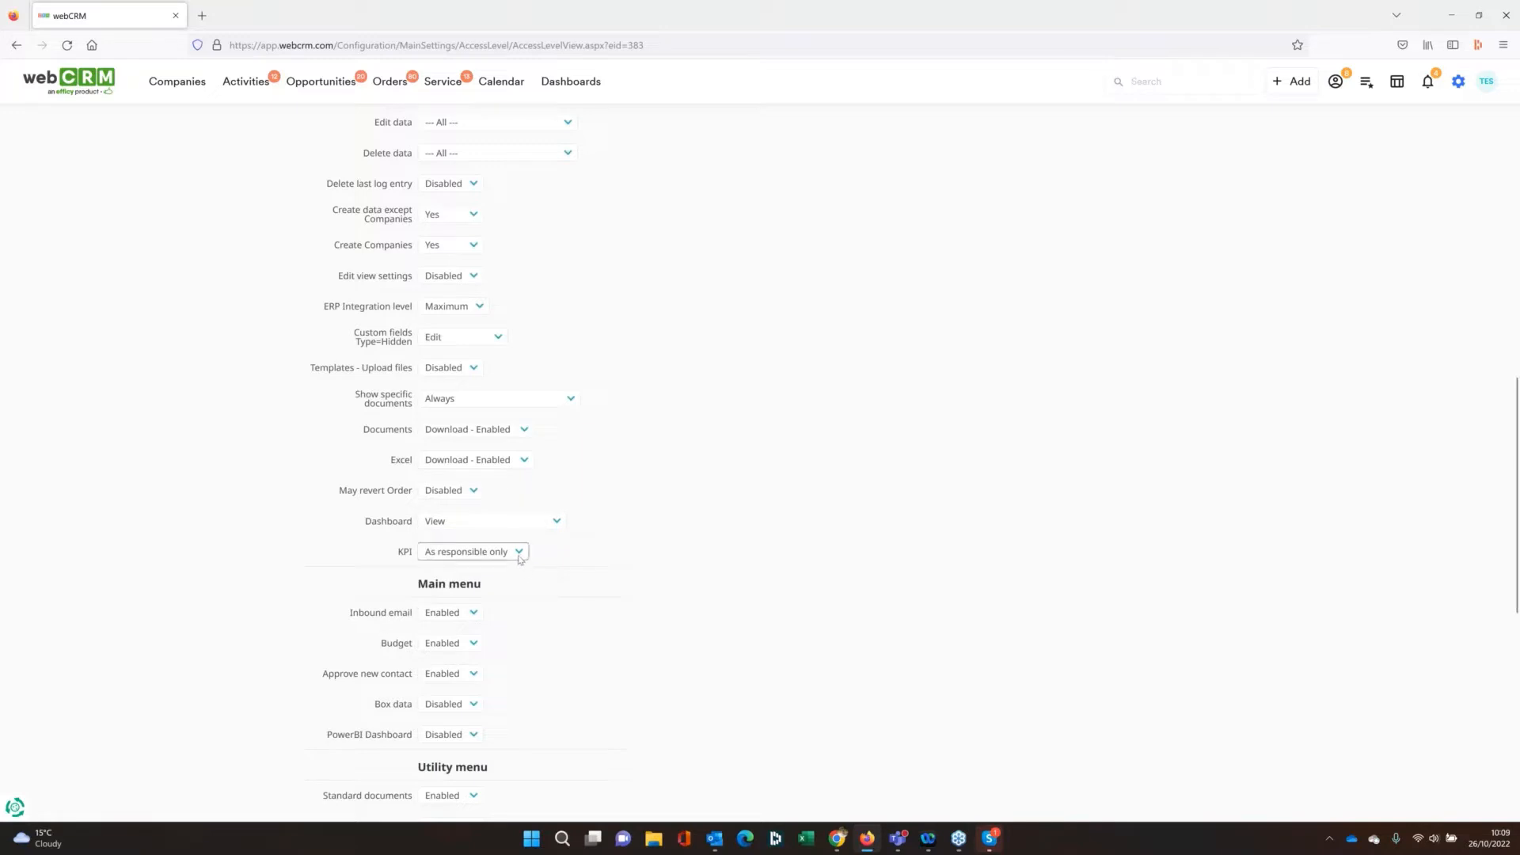
{"action": "left_click", "coordinate": [521, 554]}
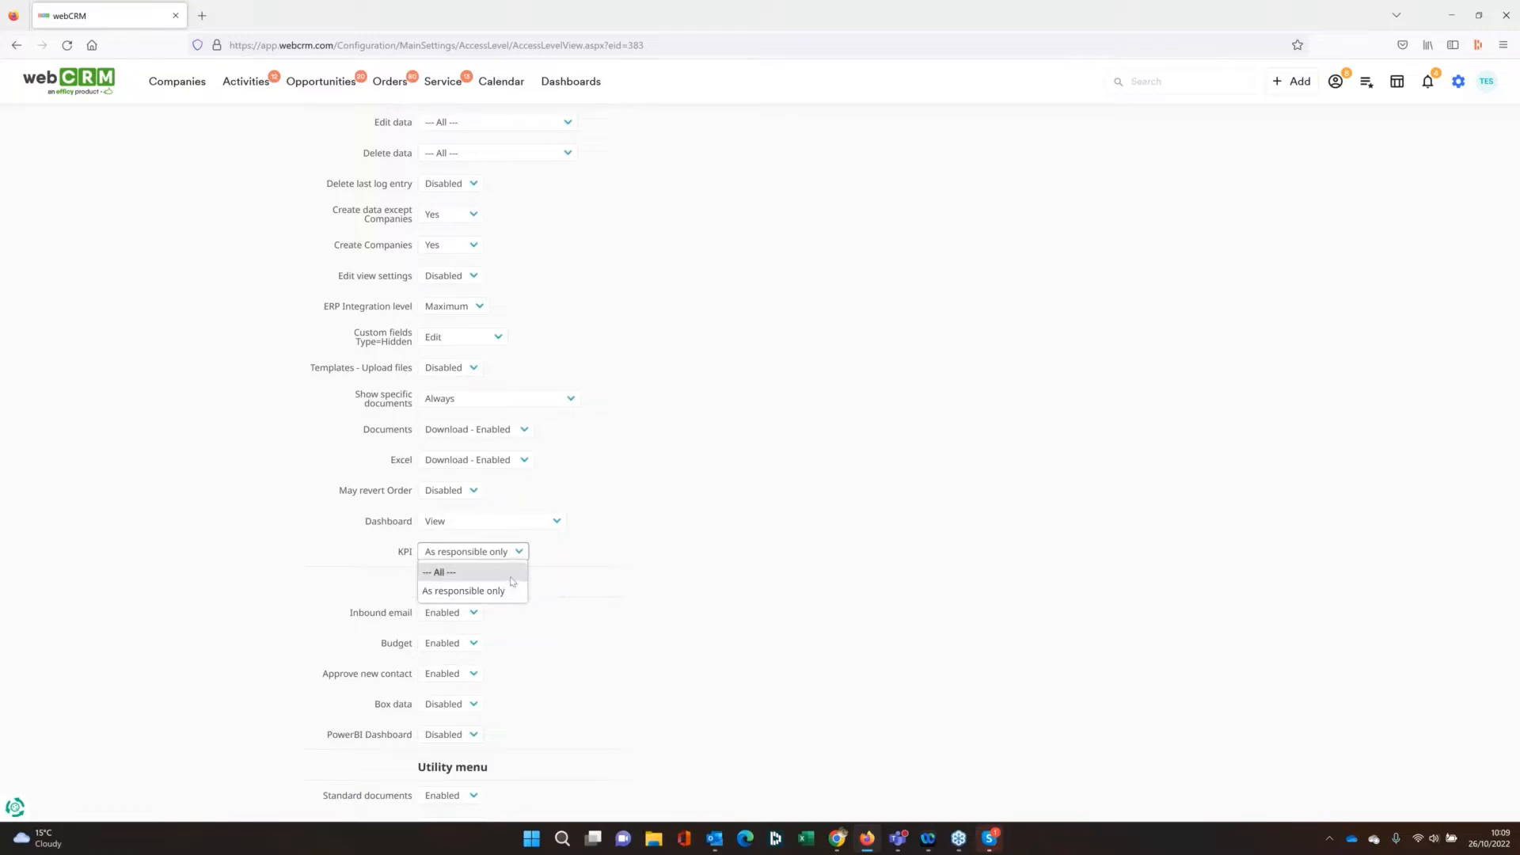
{"action": "left_click", "coordinate": [805, 522]}
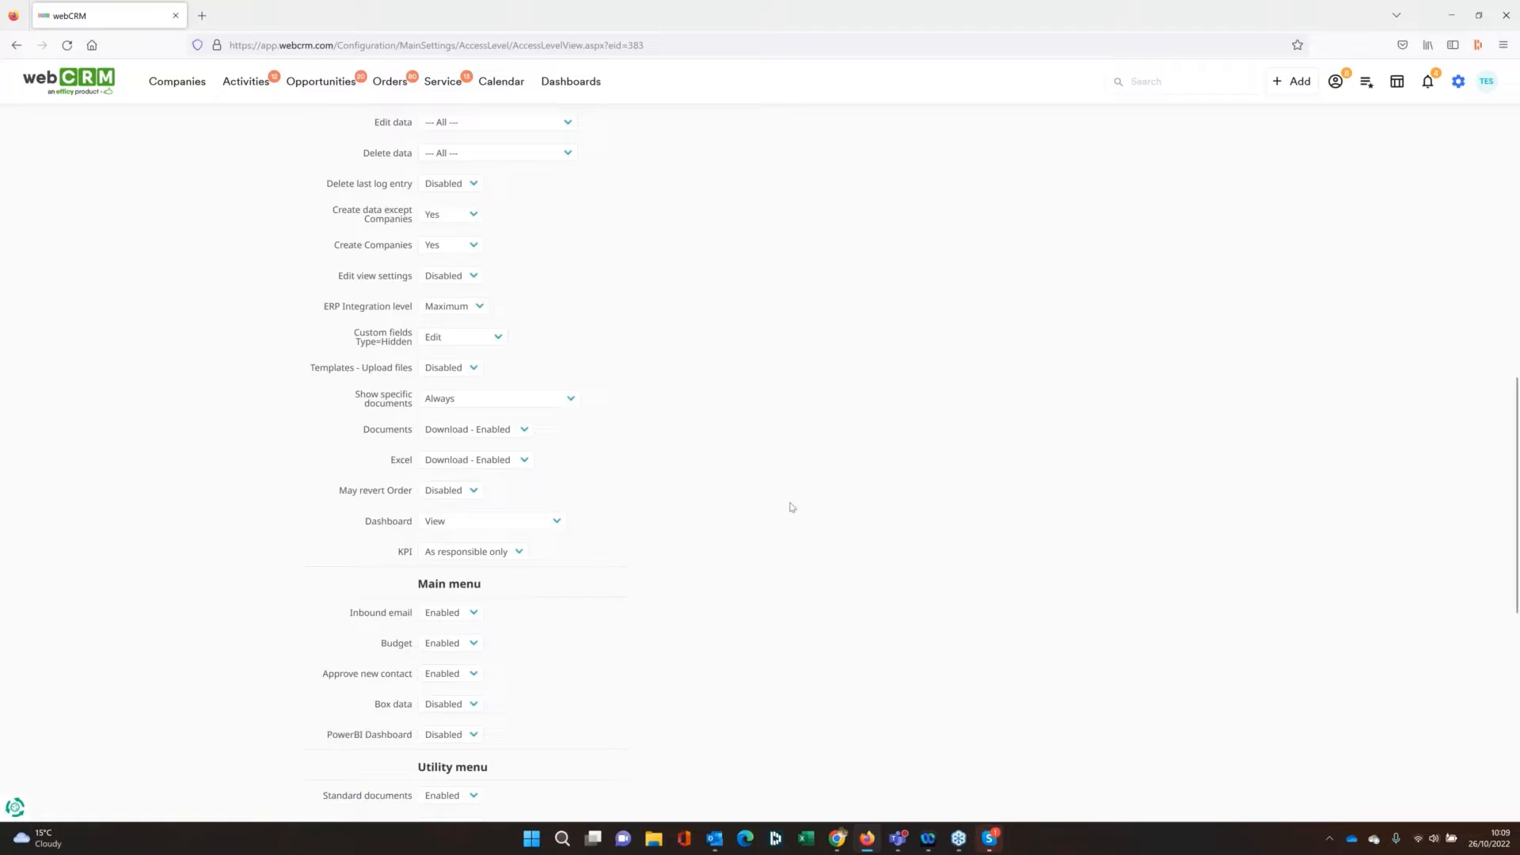
{"action": "scroll", "coordinate": [792, 498], "scroll_direction": "up", "scroll_amount": 10}
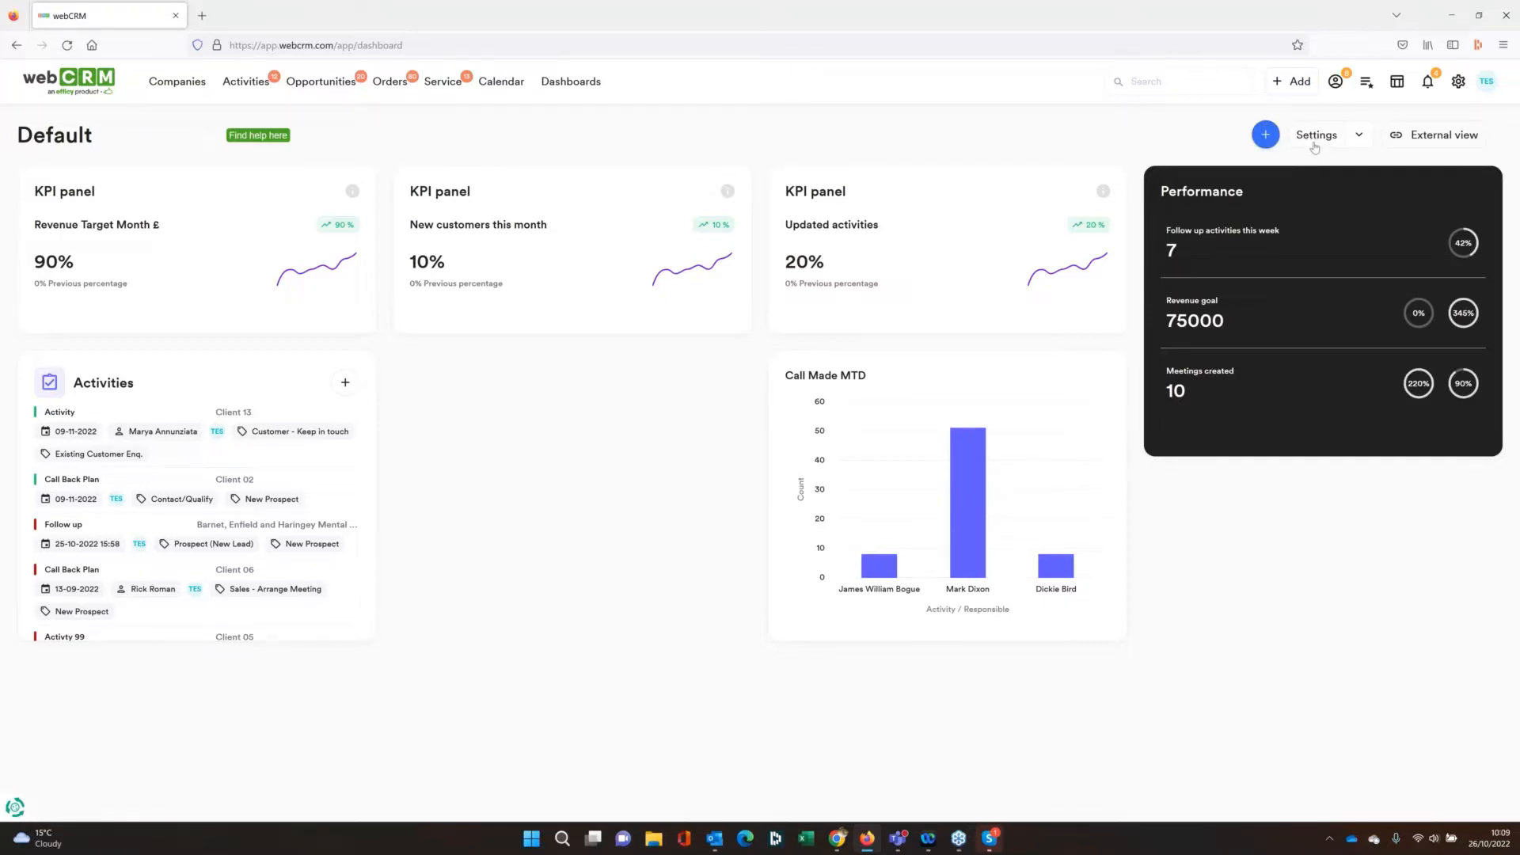
Review the Default dashboard's additional settings options and the Revenue Target Month £ label
{"action": "left_click", "coordinate": [1359, 136]}
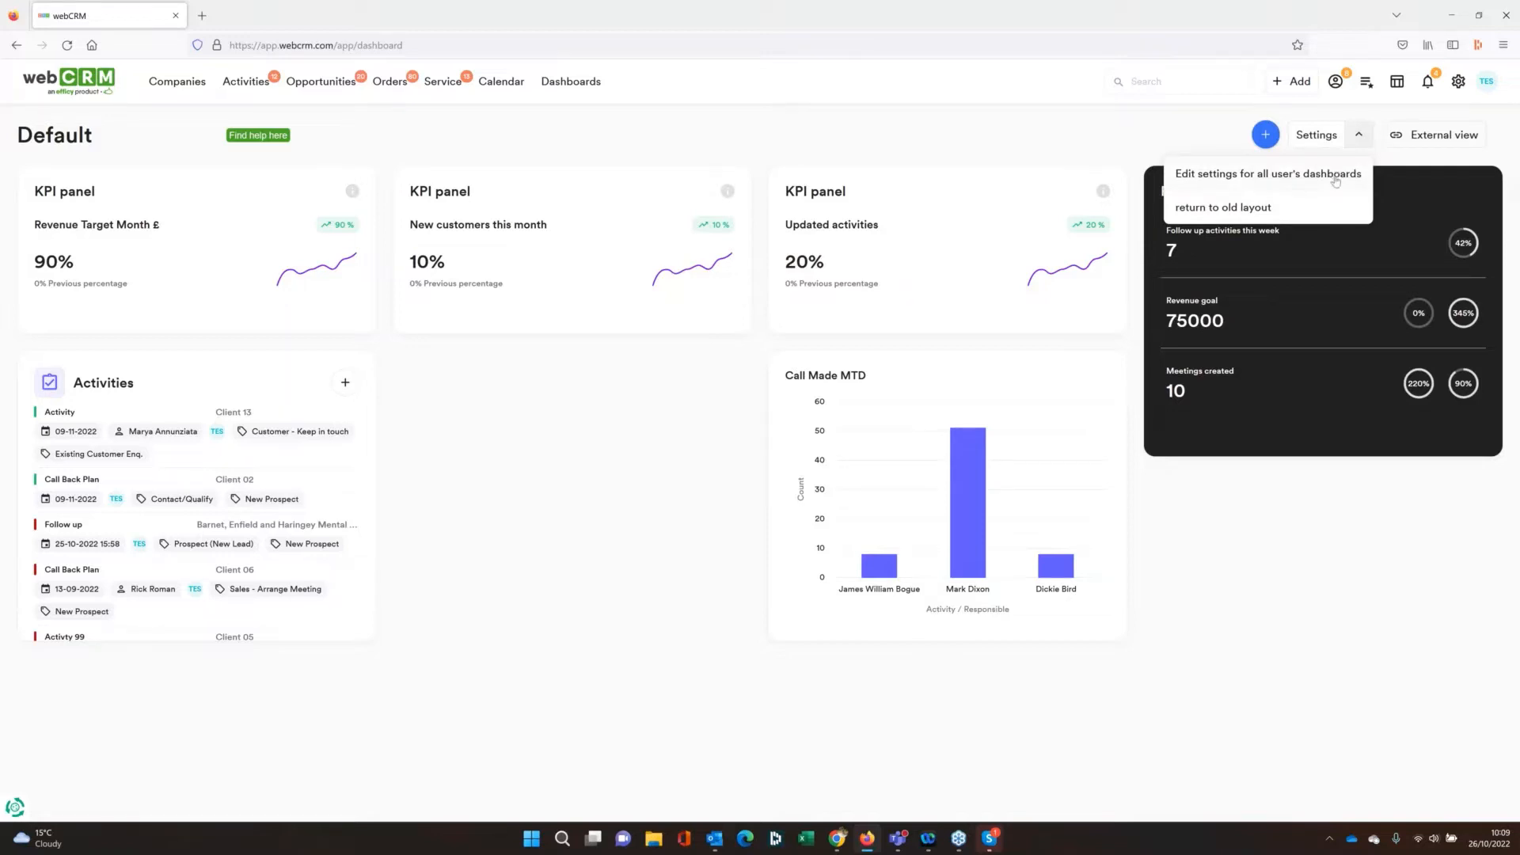
{"action": "left_click", "coordinate": [1097, 136]}
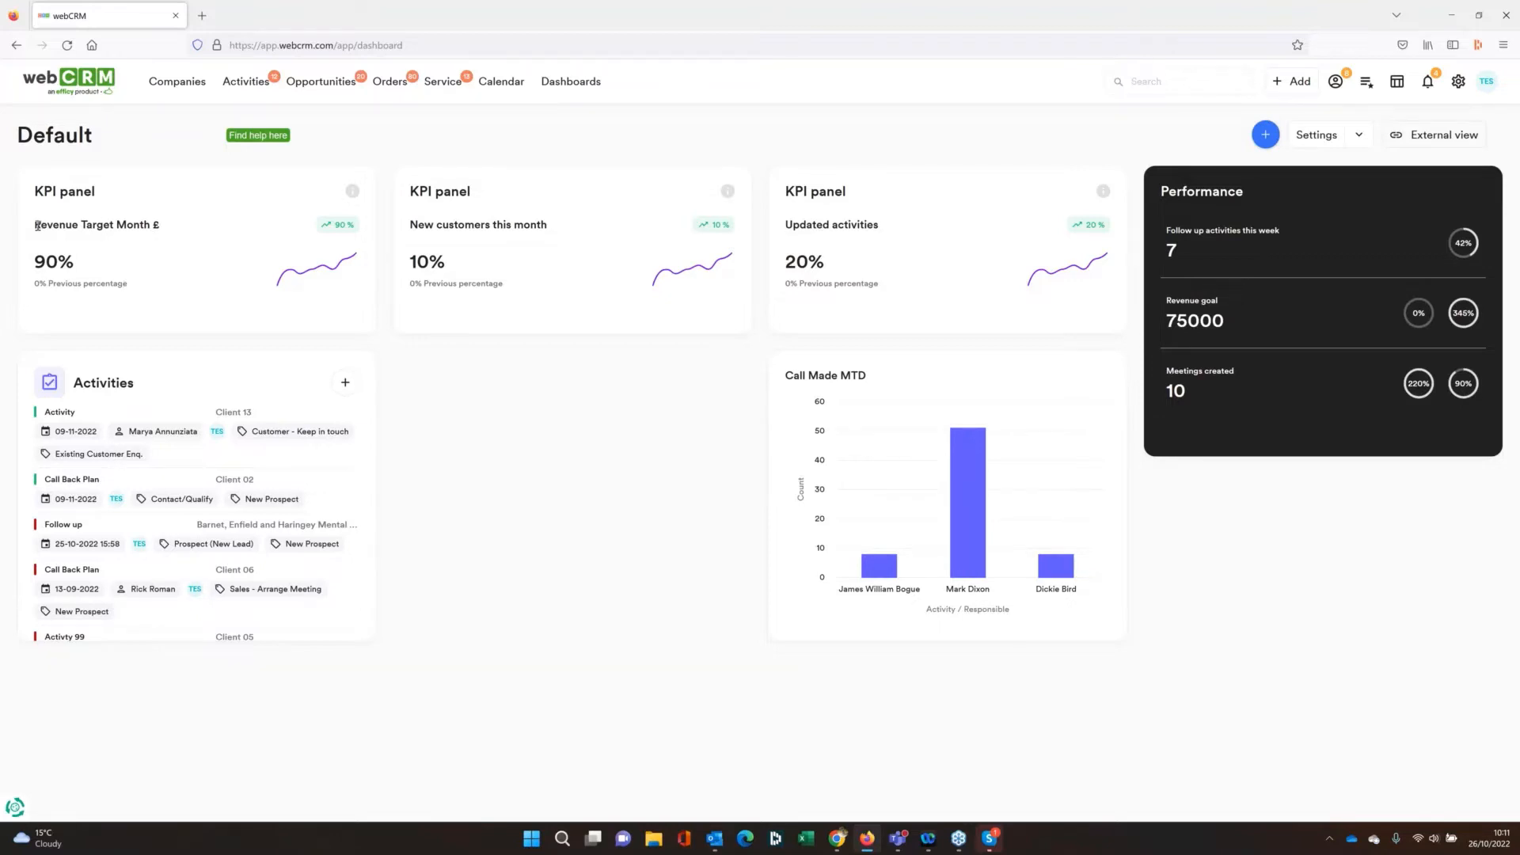
{"action": "left_click_drag", "start_coordinate": [34, 225], "coordinate": [163, 231]}
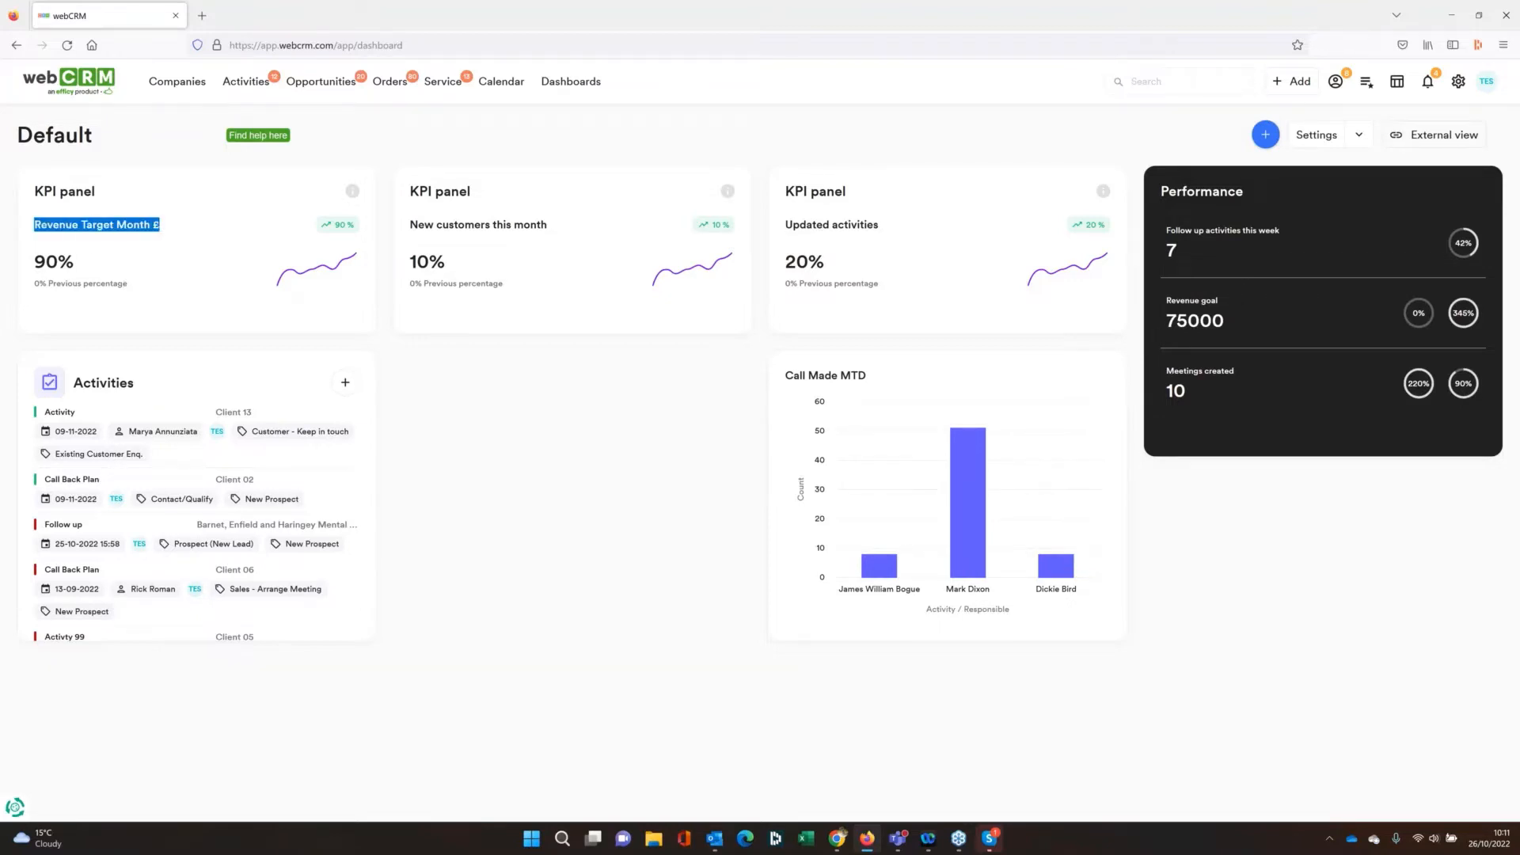
{"action": "left_click", "coordinate": [451, 387]}
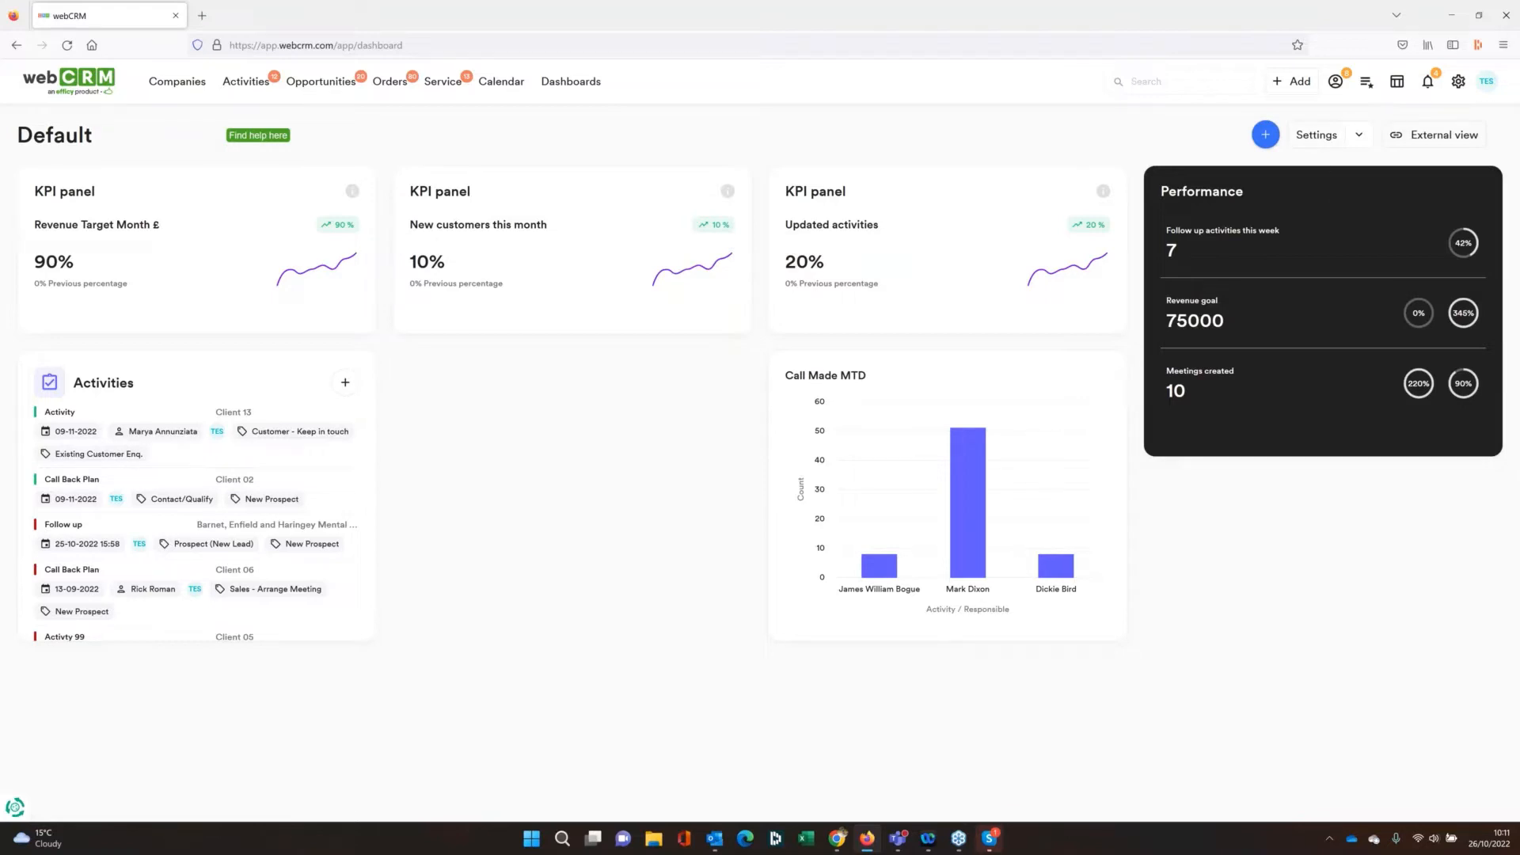
Open the Default dashboard's configuration and the setup of its Revenue Target Month £ panel
{"action": "left_click", "coordinate": [1317, 135]}
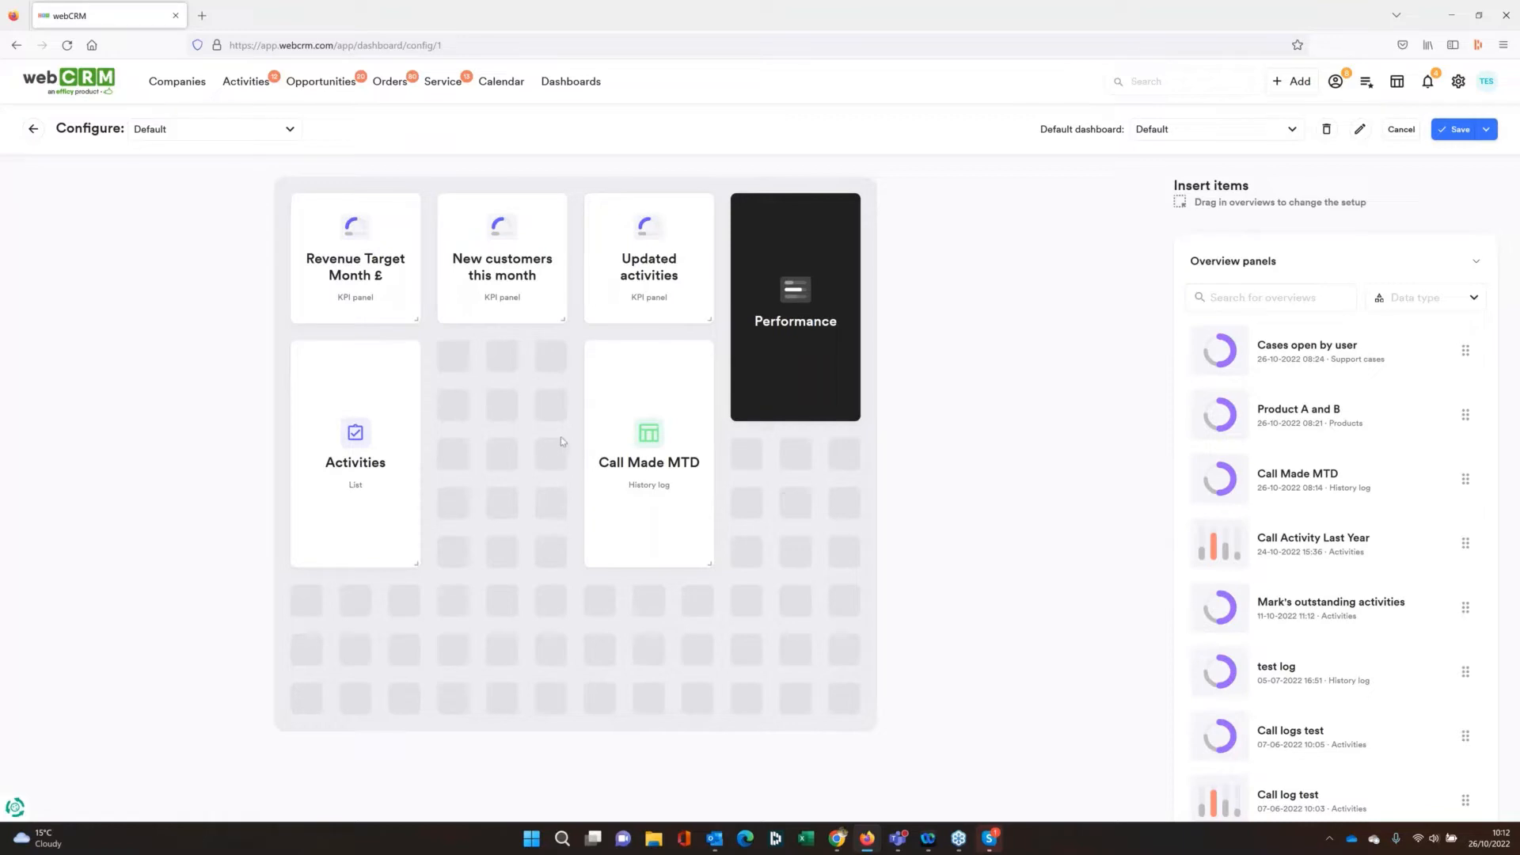
{"action": "mouse_move", "coordinate": [414, 275]}
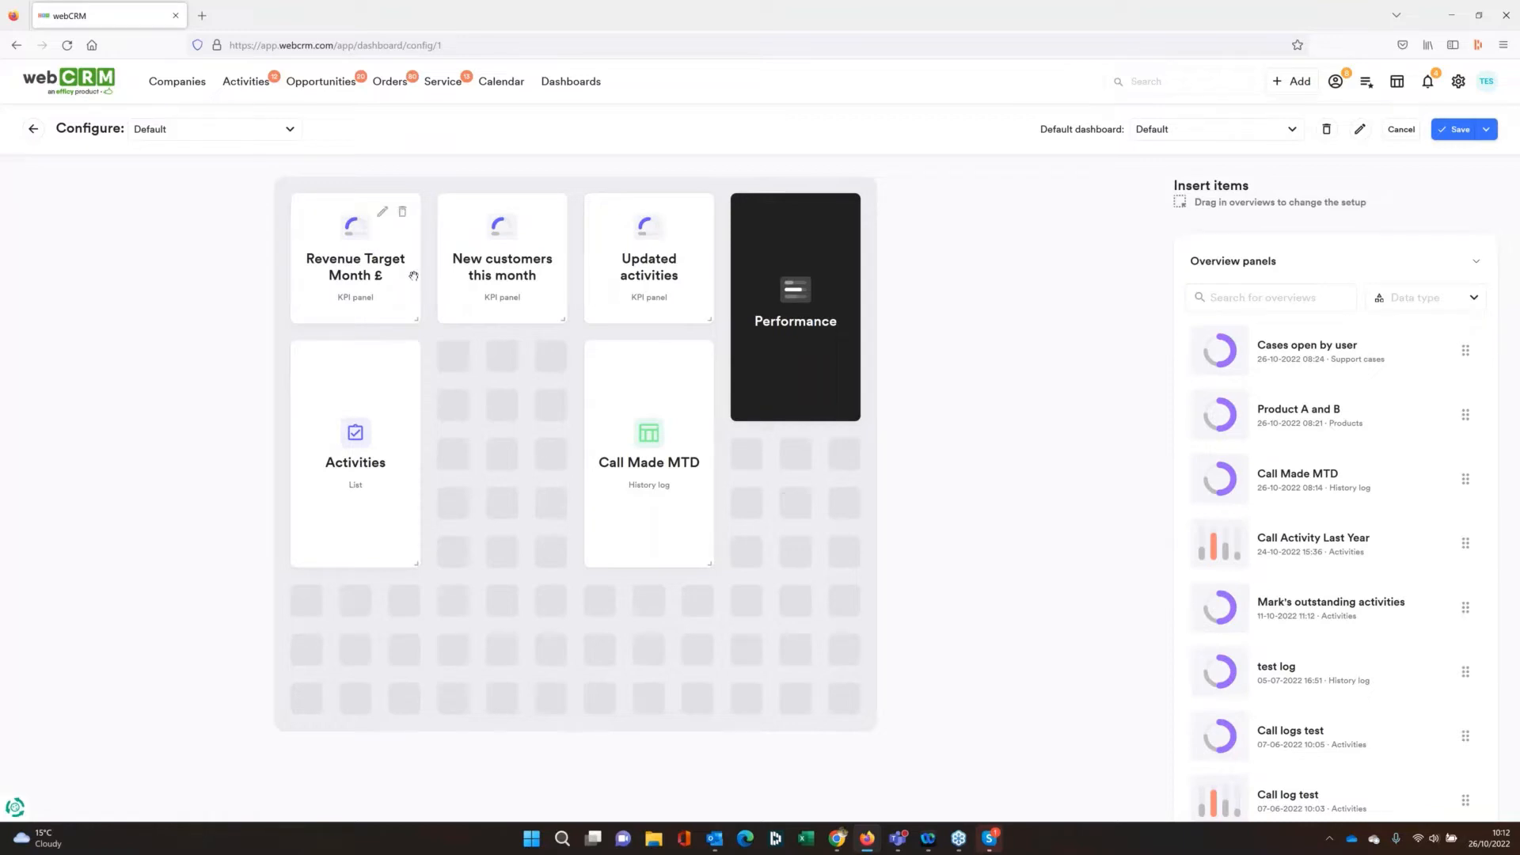
{"action": "left_click", "coordinate": [382, 214]}
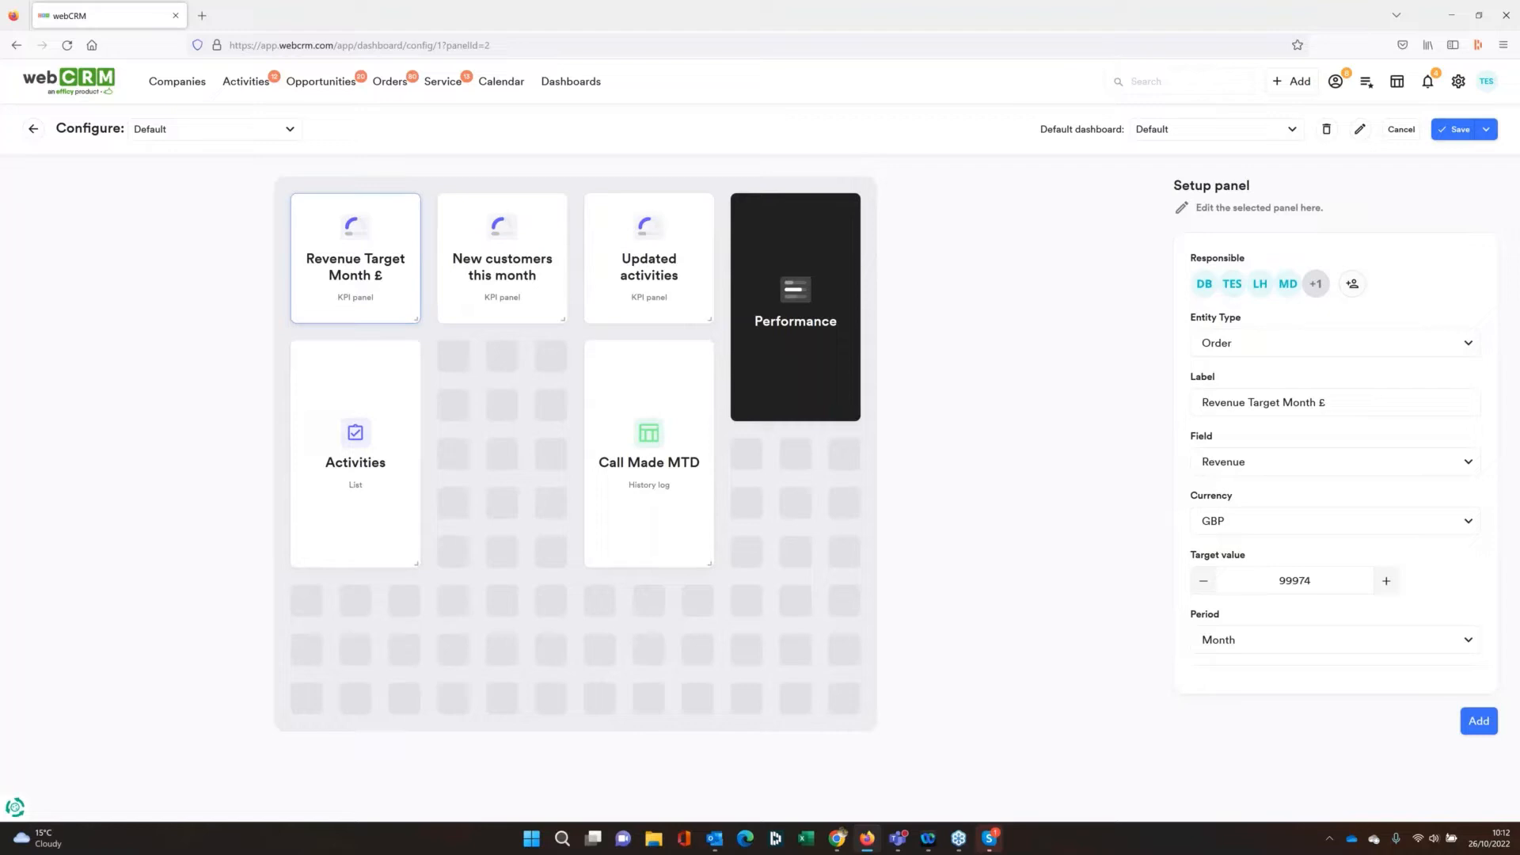
Review the responsible users and the field options of the Revenue Target Month £ panel
{"action": "left_click", "coordinate": [1352, 283]}
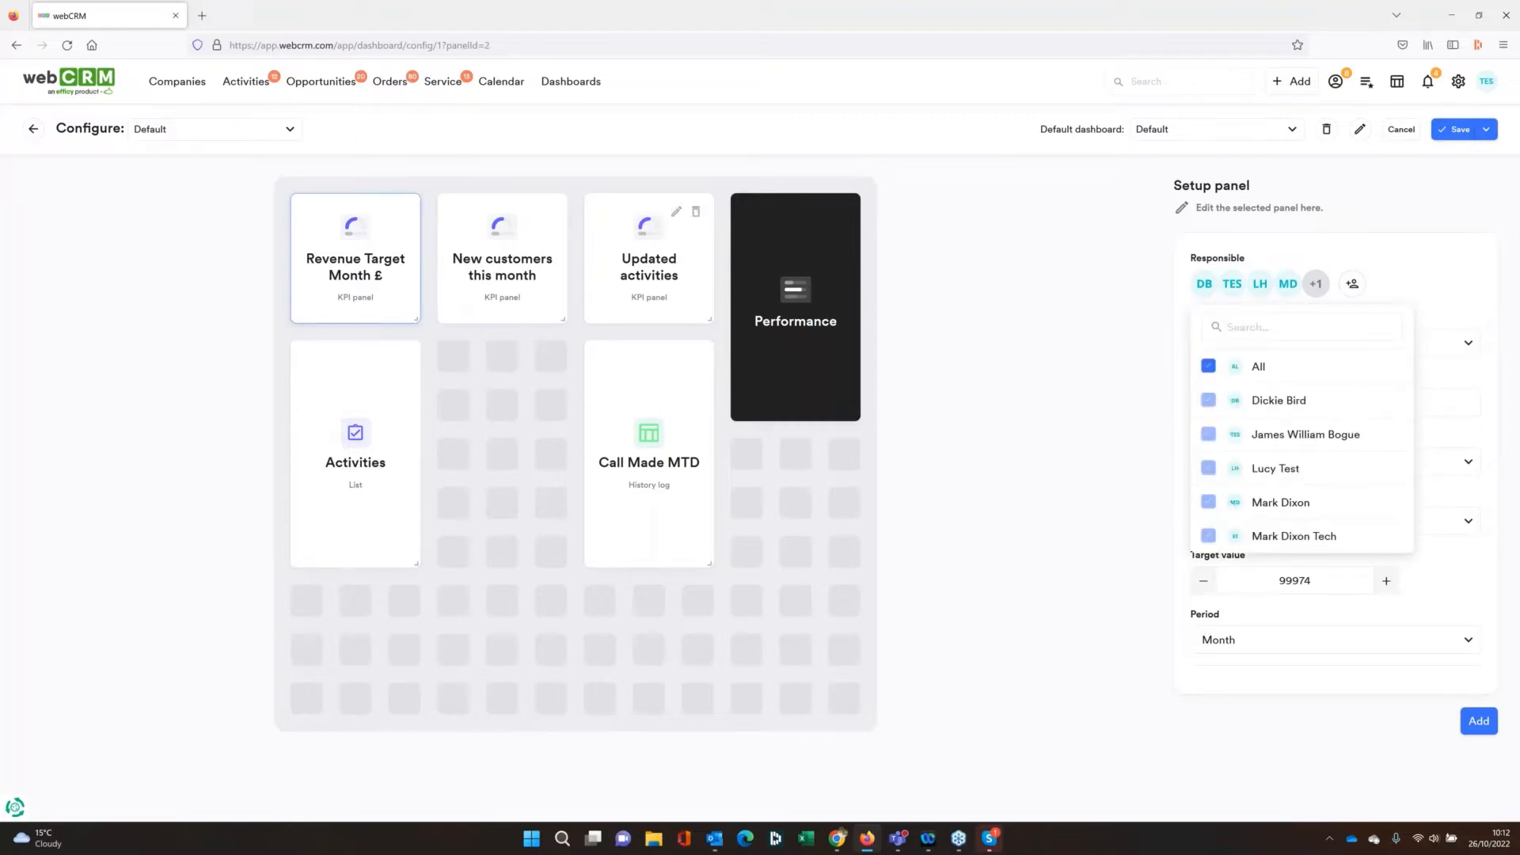
{"action": "left_click", "coordinate": [1105, 352]}
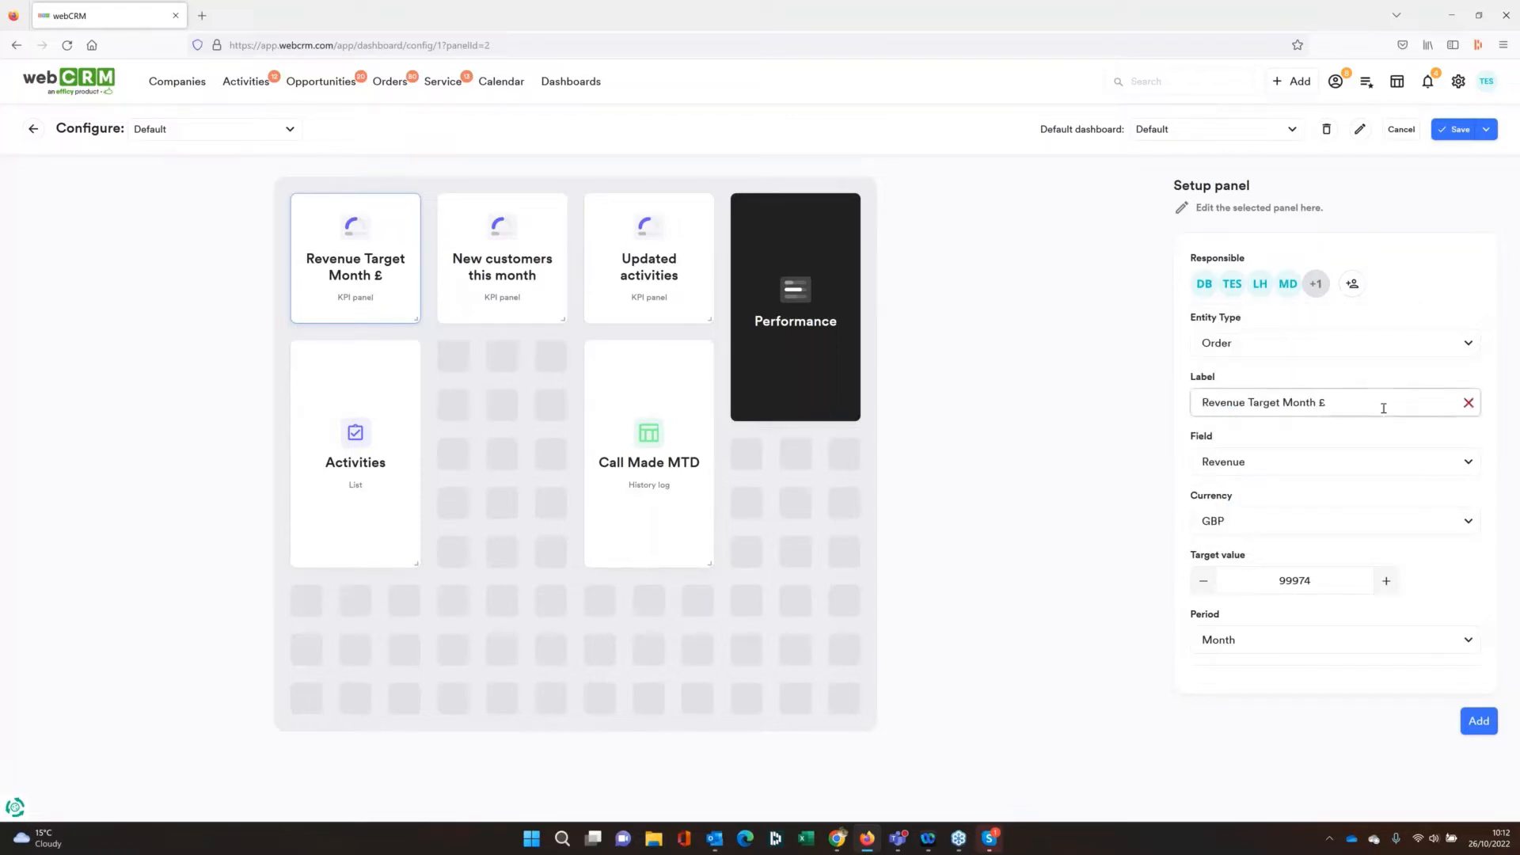
{"action": "left_click", "coordinate": [1465, 468]}
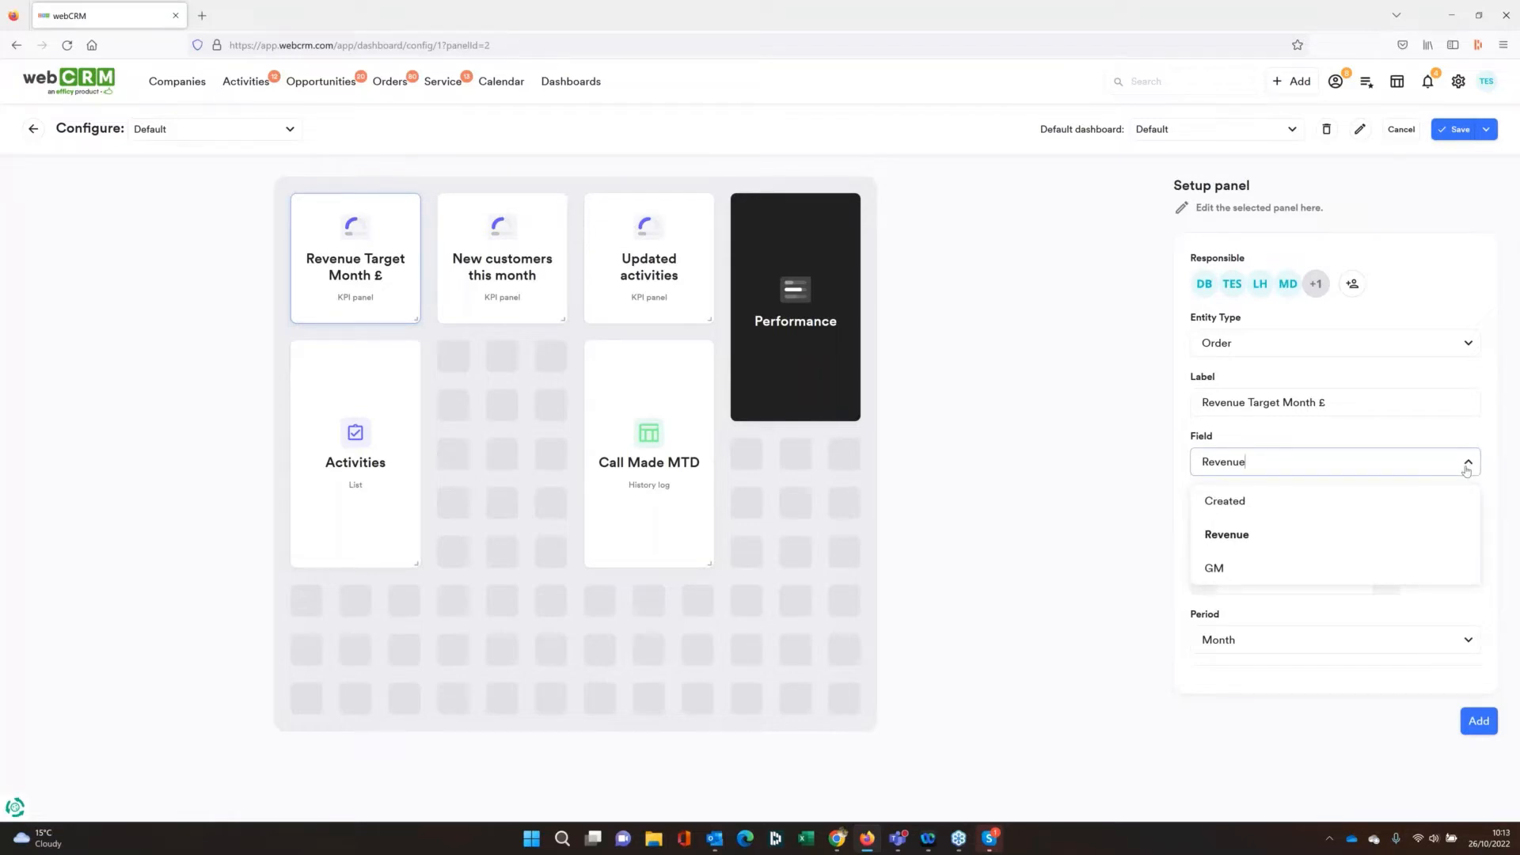
{"action": "left_click", "coordinate": [1042, 444]}
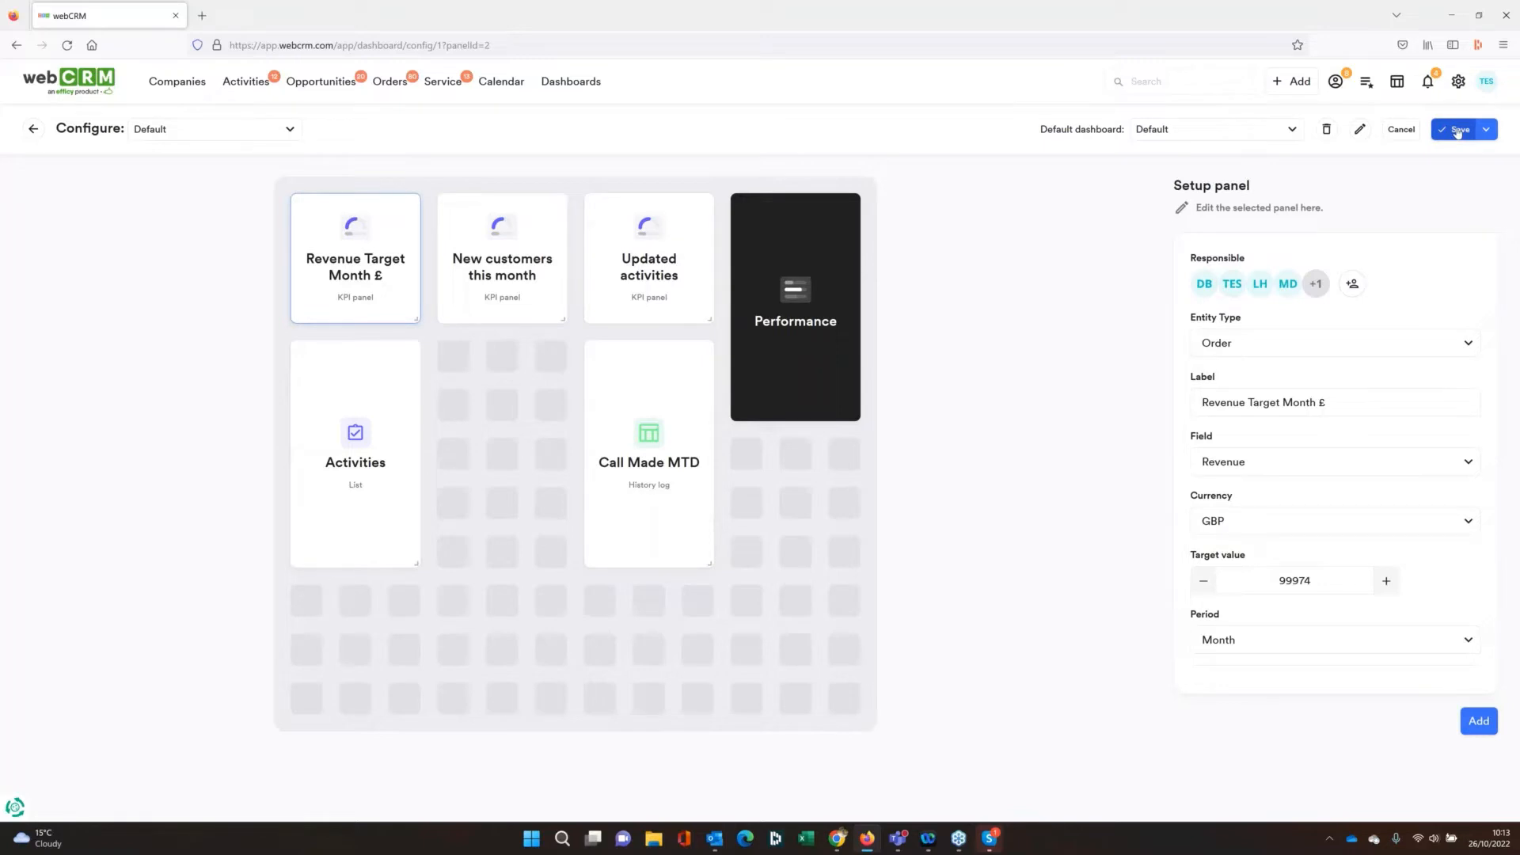
Review the setup of the New customers this month KPI panel and apply it
{"action": "mouse_move", "coordinate": [392, 283]}
{"action": "left_click", "coordinate": [530, 216]}
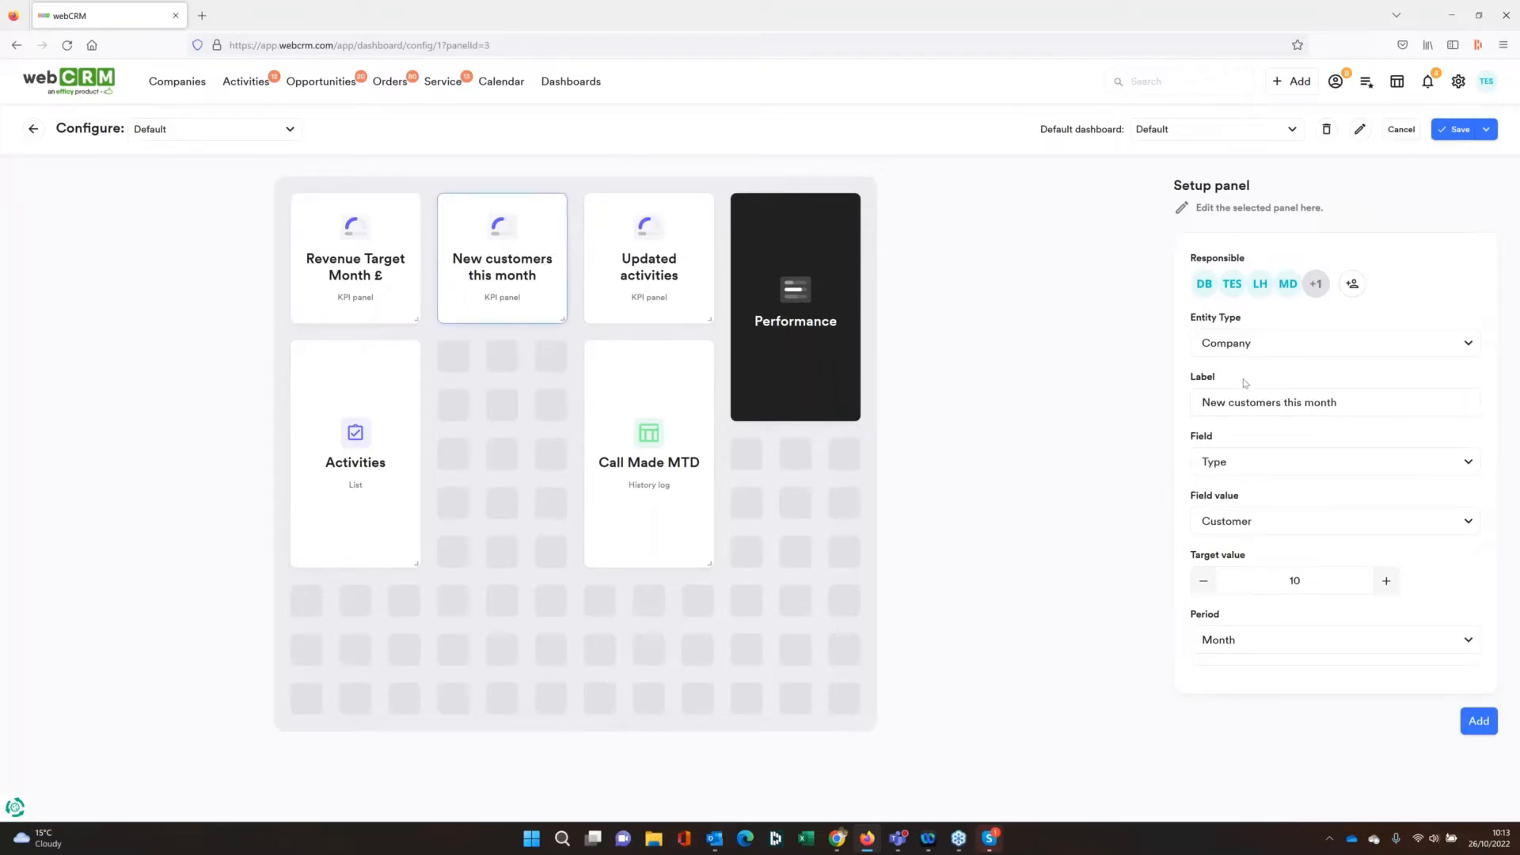
{"action": "left_click", "coordinate": [1239, 411]}
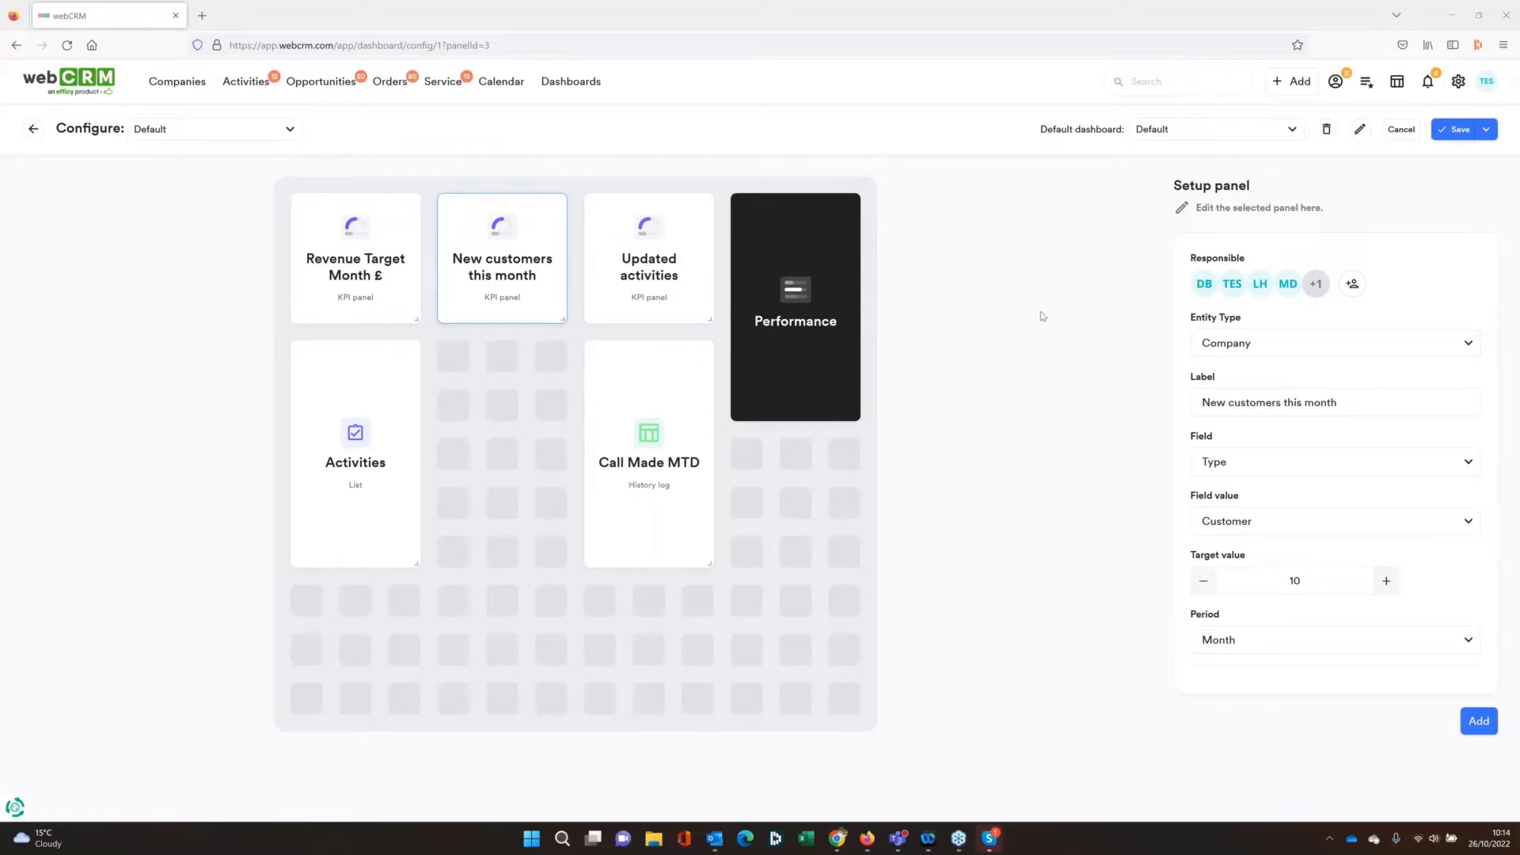
{"action": "left_click", "coordinate": [1474, 723]}
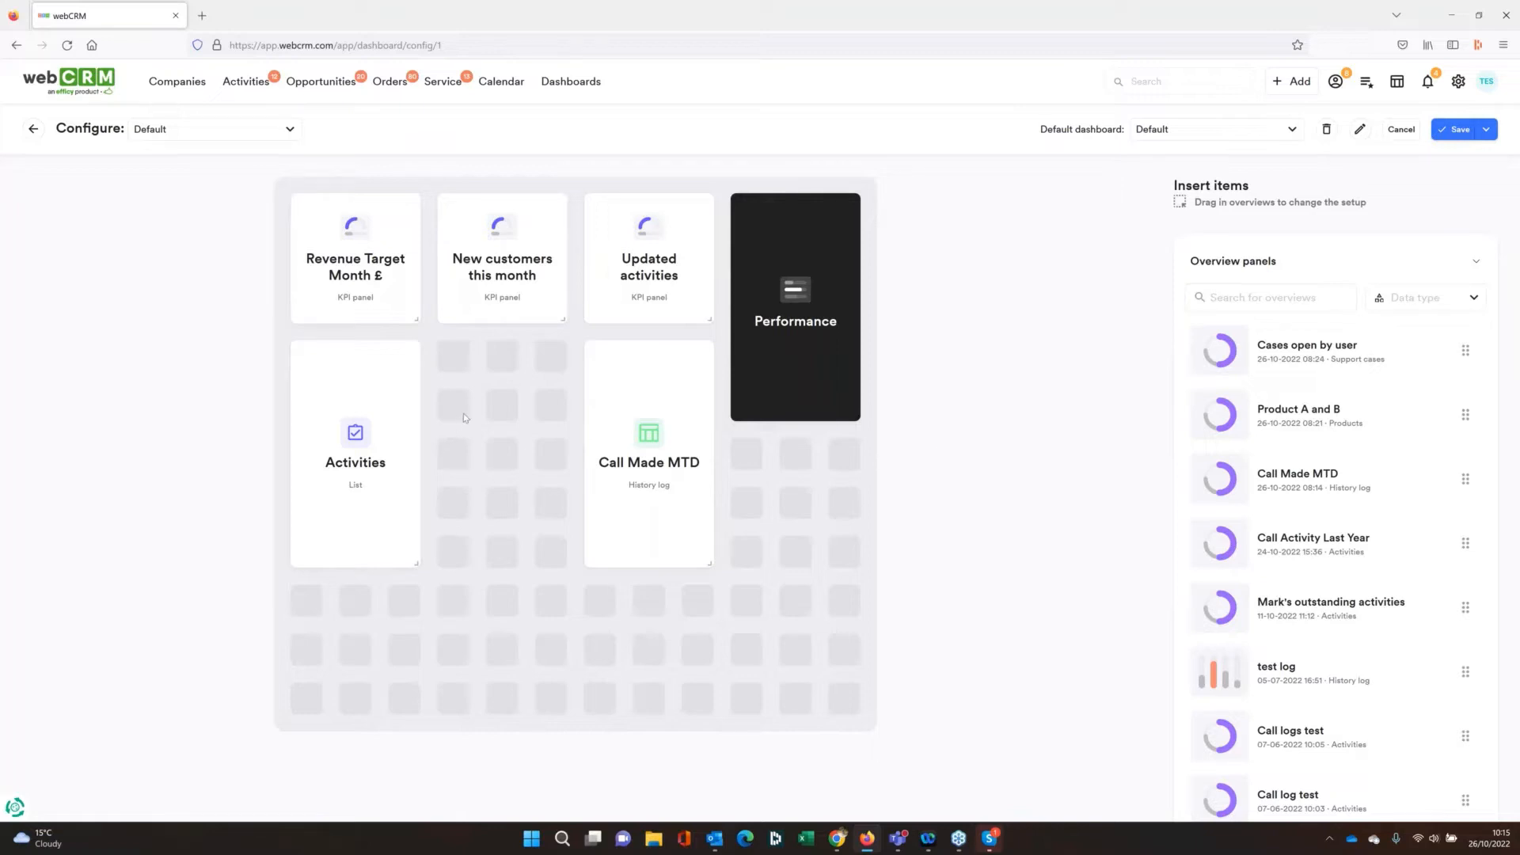
Open the Activities list panel's setup and review its status and access filter options
{"action": "mouse_move", "coordinate": [387, 364]}
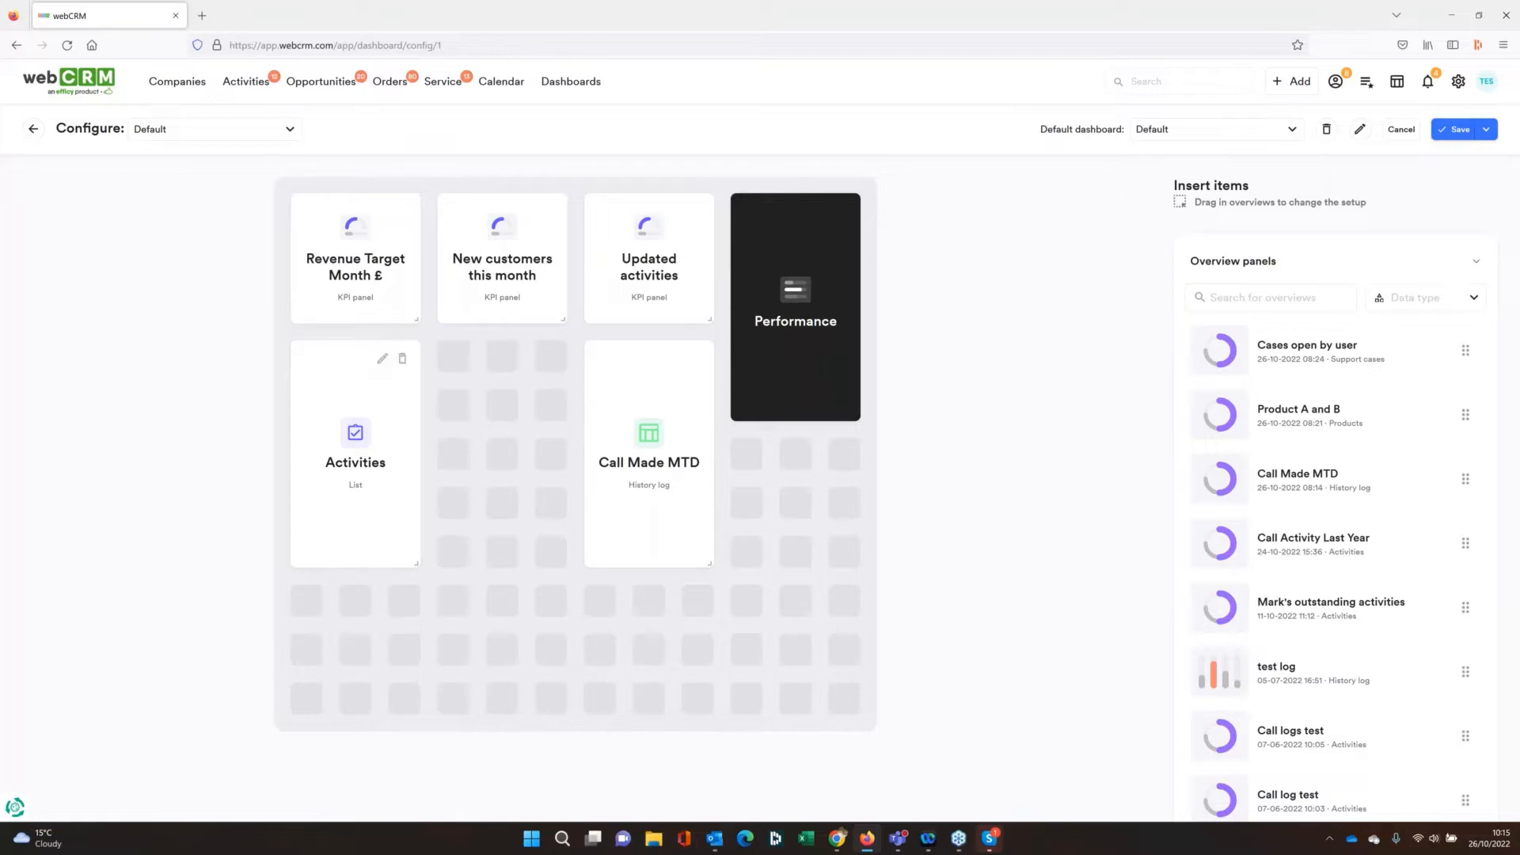
{"action": "left_click", "coordinate": [382, 361]}
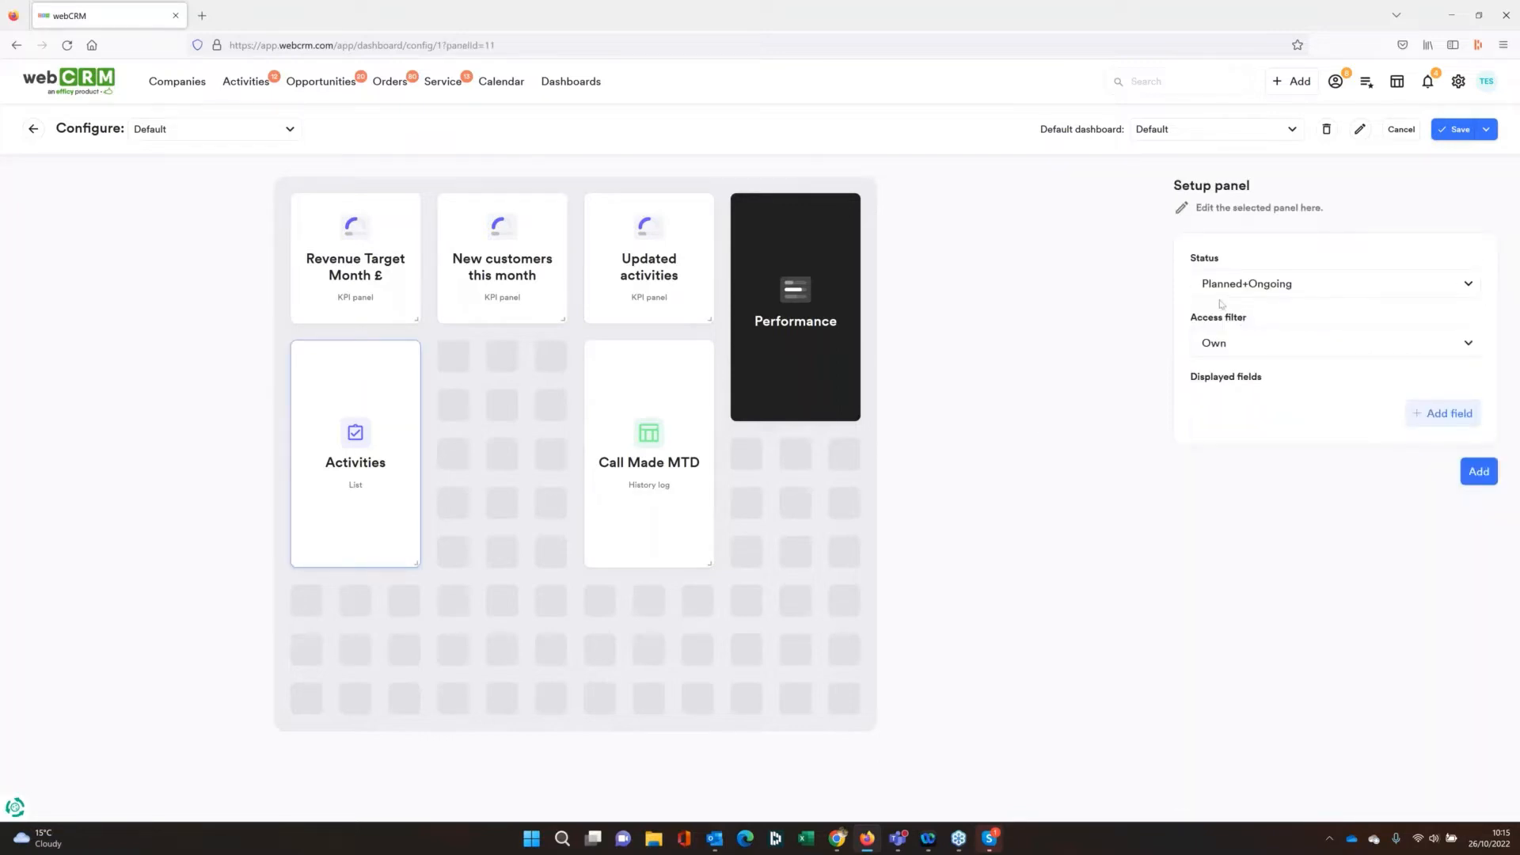
{"action": "left_click", "coordinate": [1467, 286]}
{"action": "left_click", "coordinate": [1467, 287]}
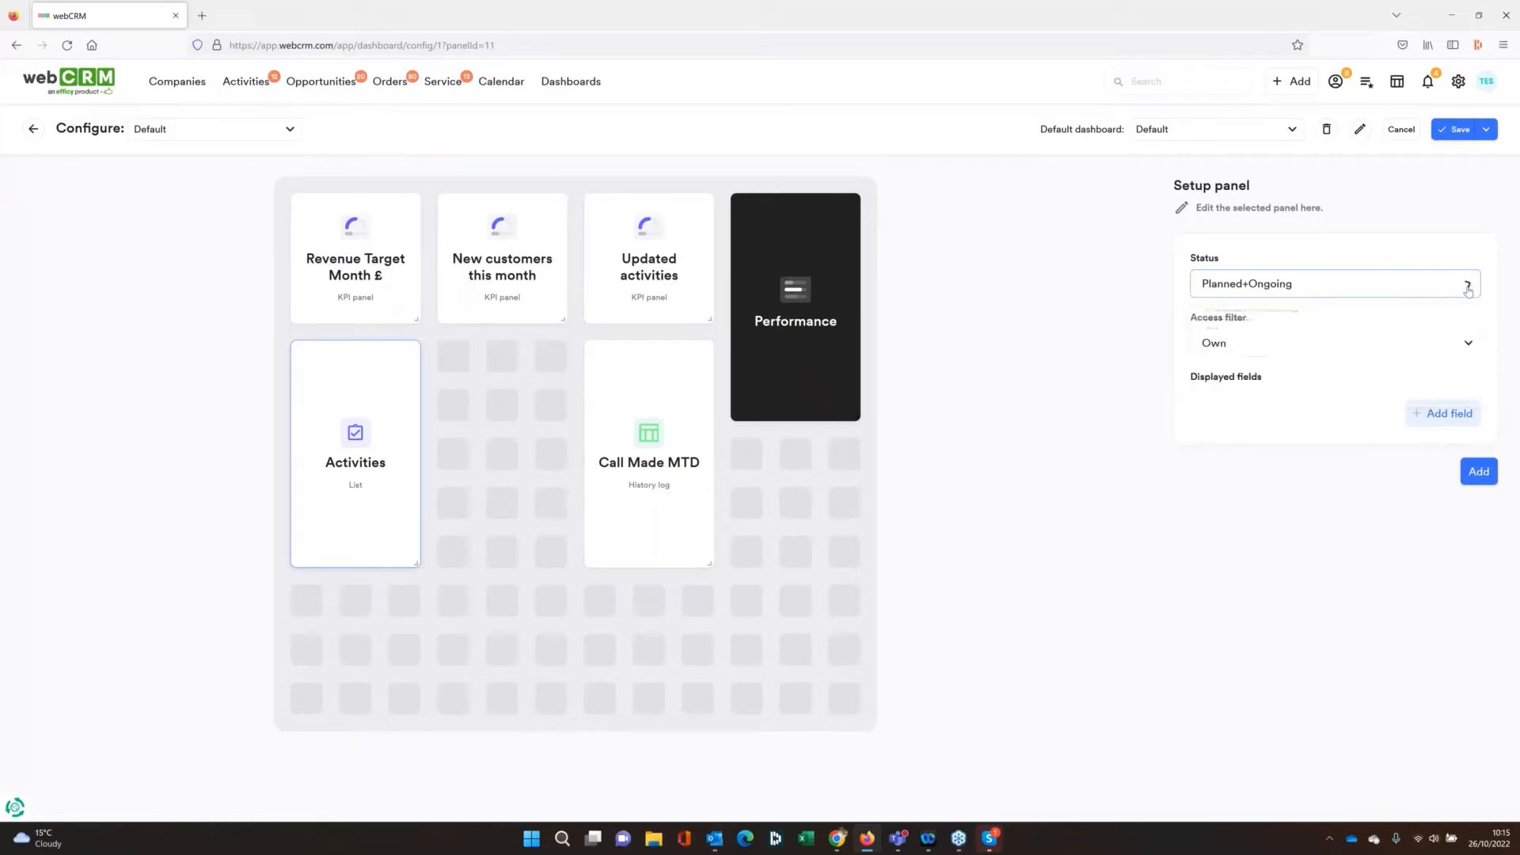
{"action": "left_click", "coordinate": [1304, 348]}
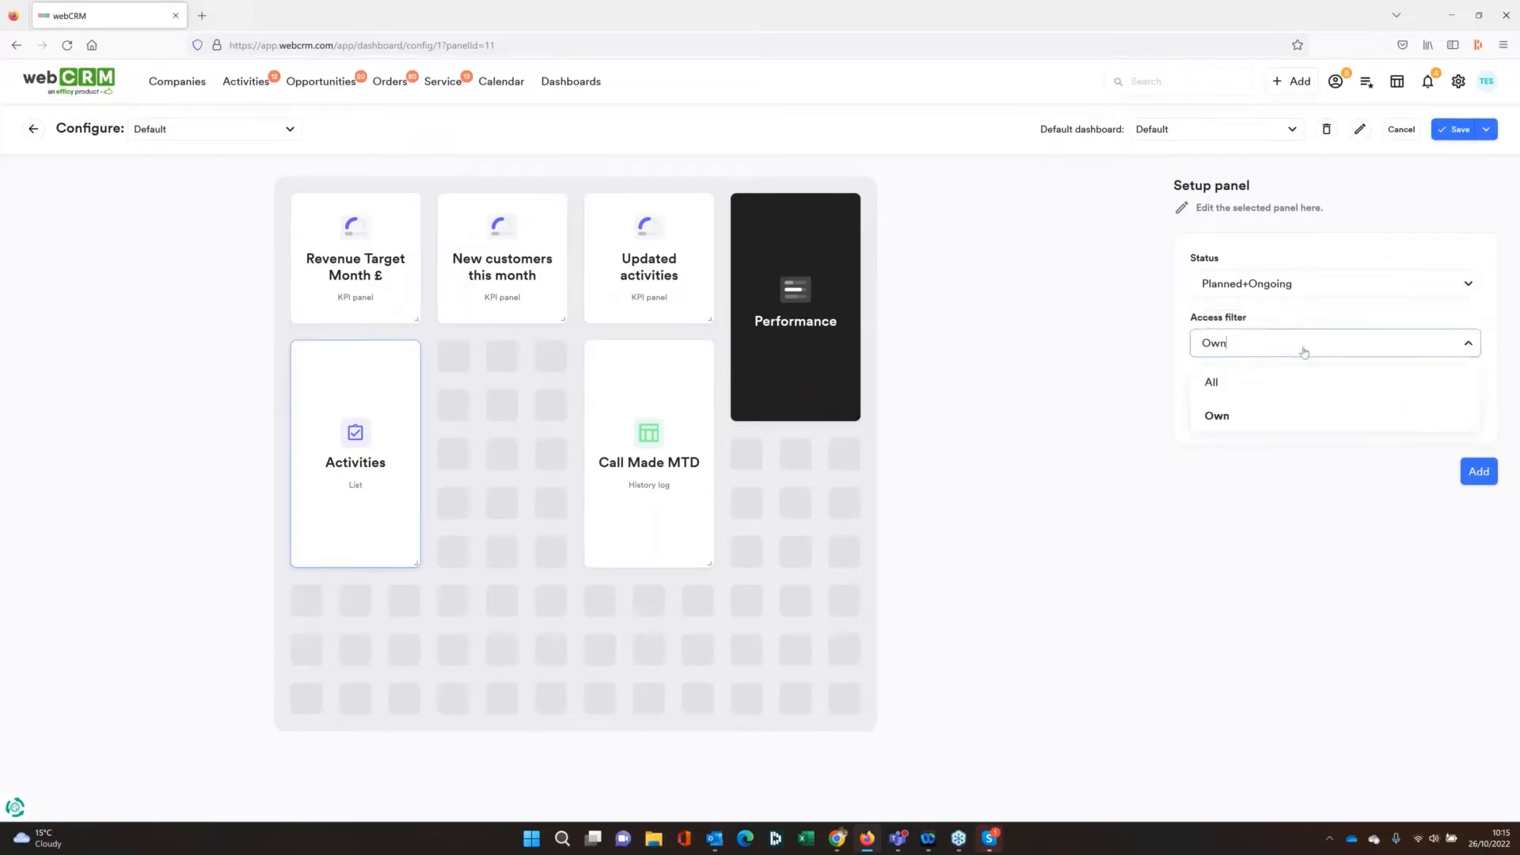
{"action": "left_click", "coordinate": [1073, 296]}
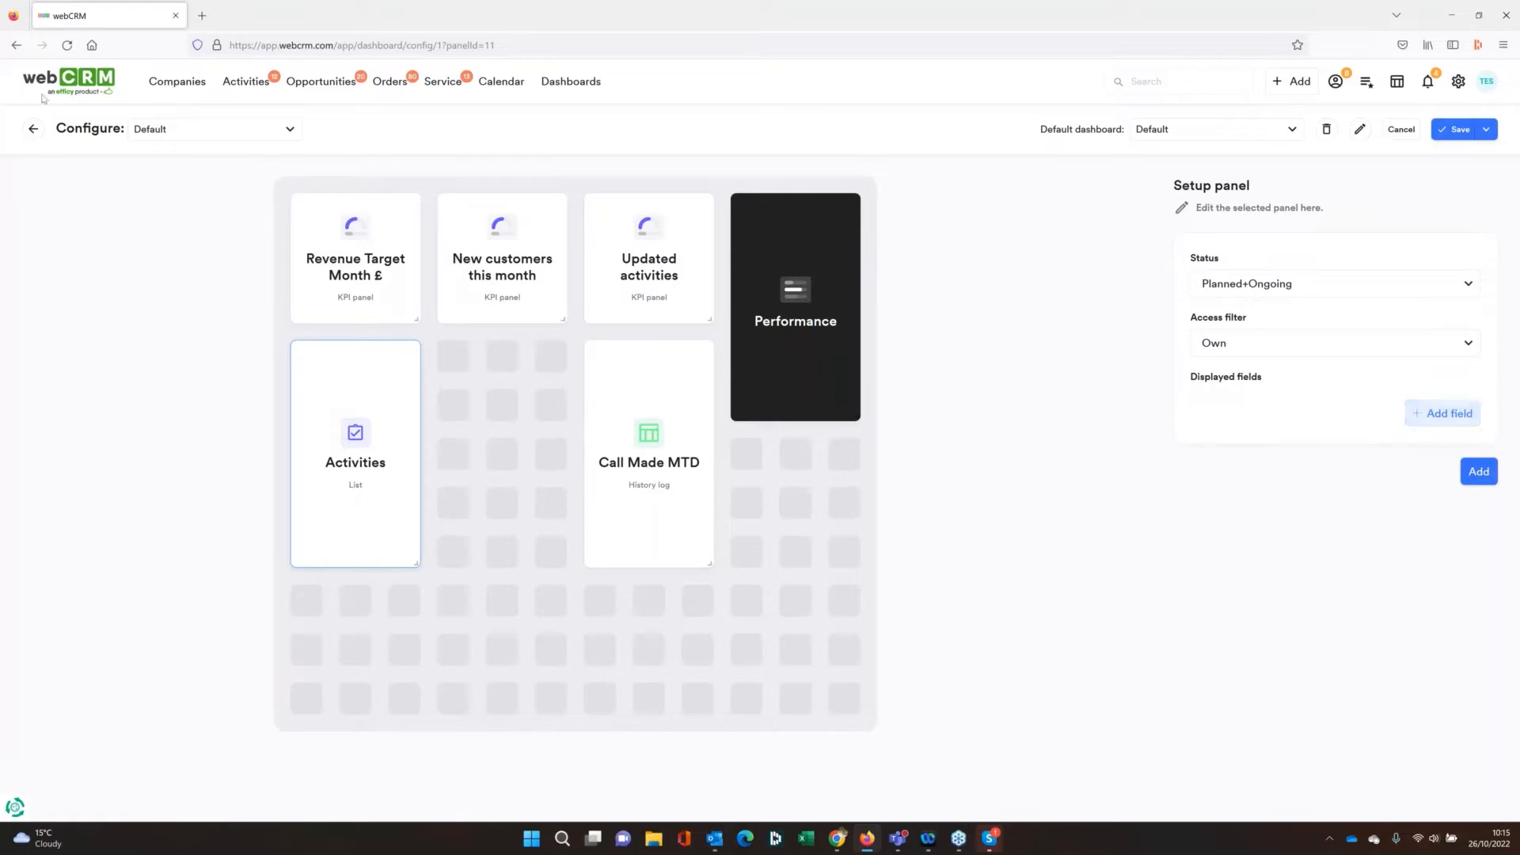
Return to the Default dashboard to view its Activities list and reopen the dashboard's configuration
{"action": "left_click", "coordinate": [68, 81]}
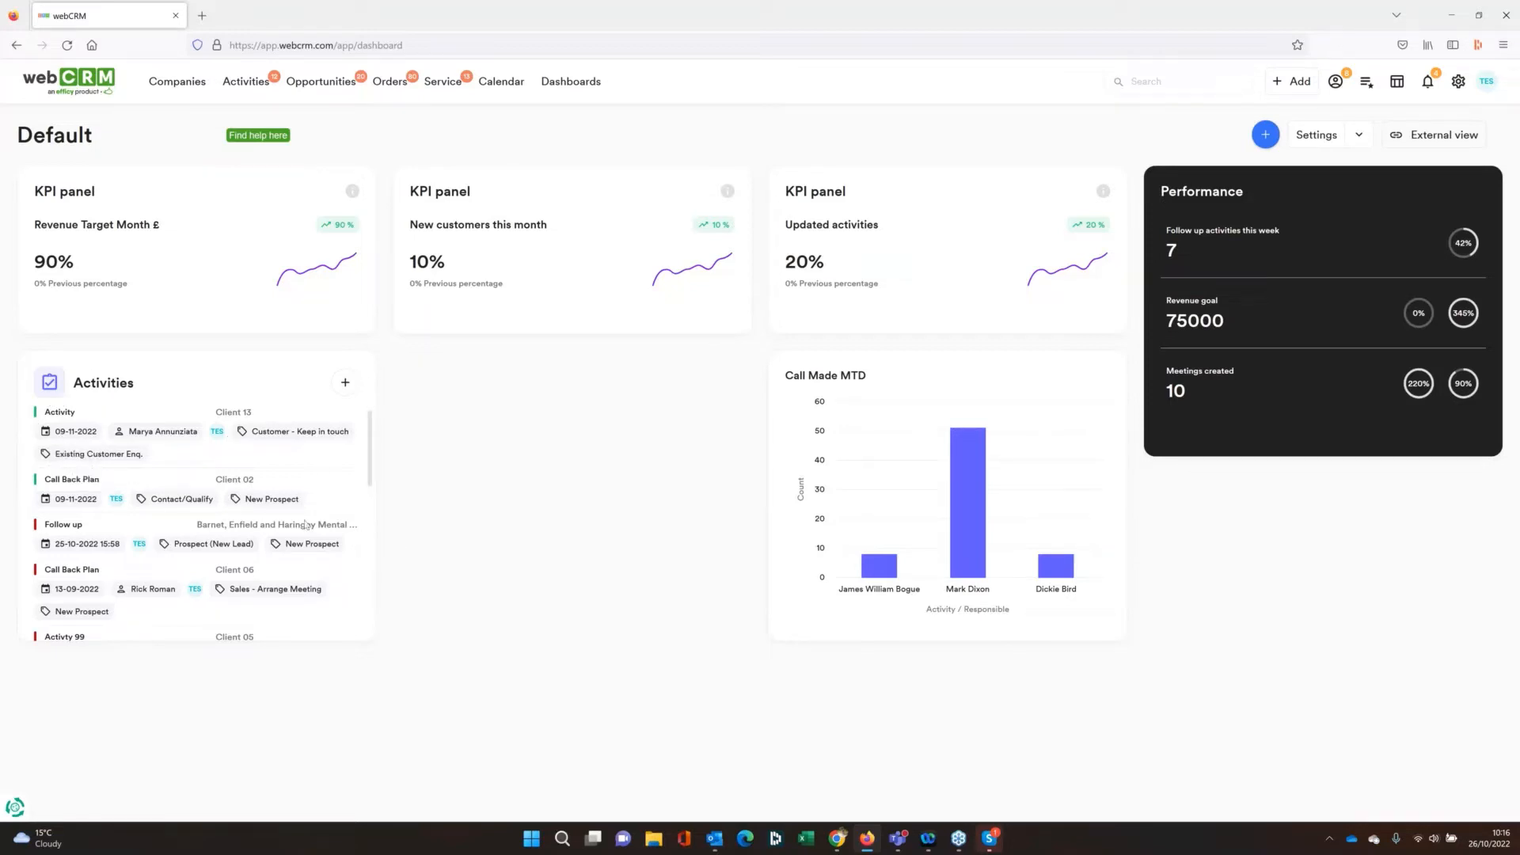
{"action": "left_click_drag", "start_coordinate": [369, 466], "coordinate": [943, 407]}
{"action": "left_click", "coordinate": [1313, 138]}
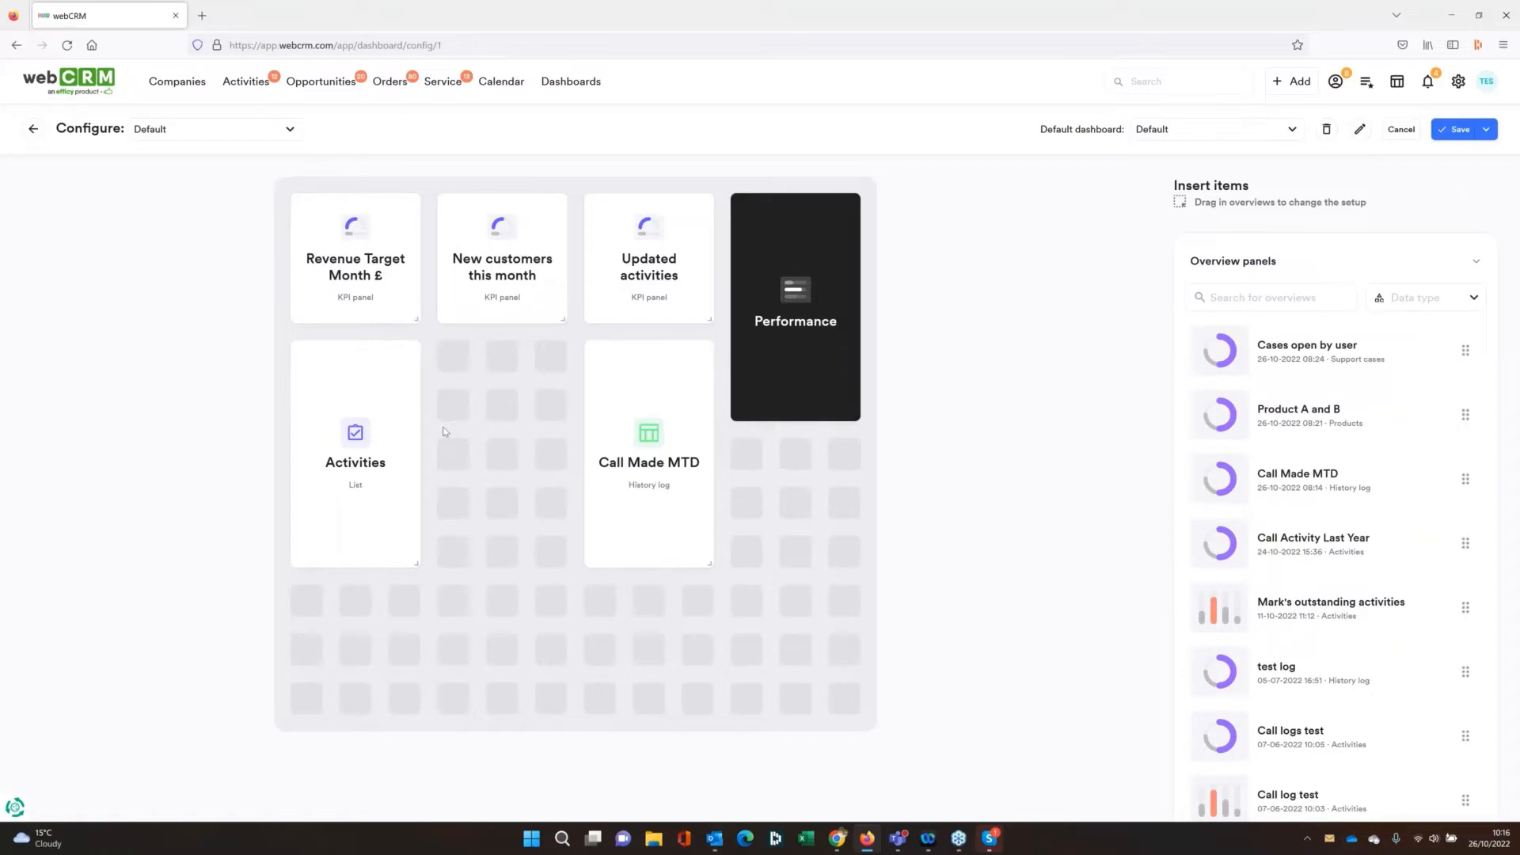
Add Area as a displayed field of the Activities list panel and apply the panel setup
{"action": "mouse_move", "coordinate": [382, 358]}
{"action": "left_click", "coordinate": [382, 360]}
{"action": "left_click", "coordinate": [1444, 419]}
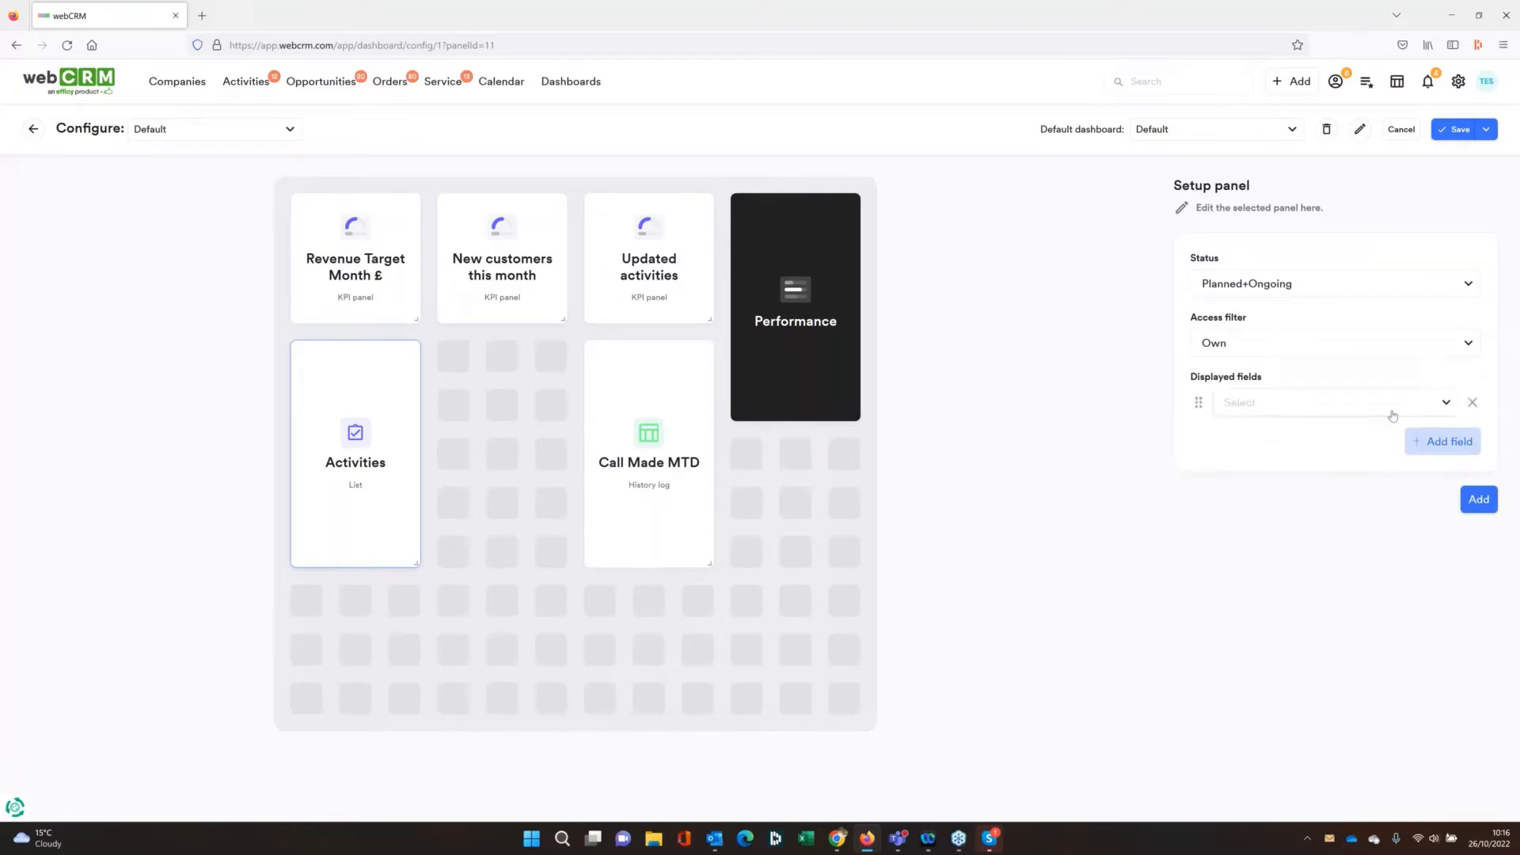
{"action": "left_click", "coordinate": [1384, 405]}
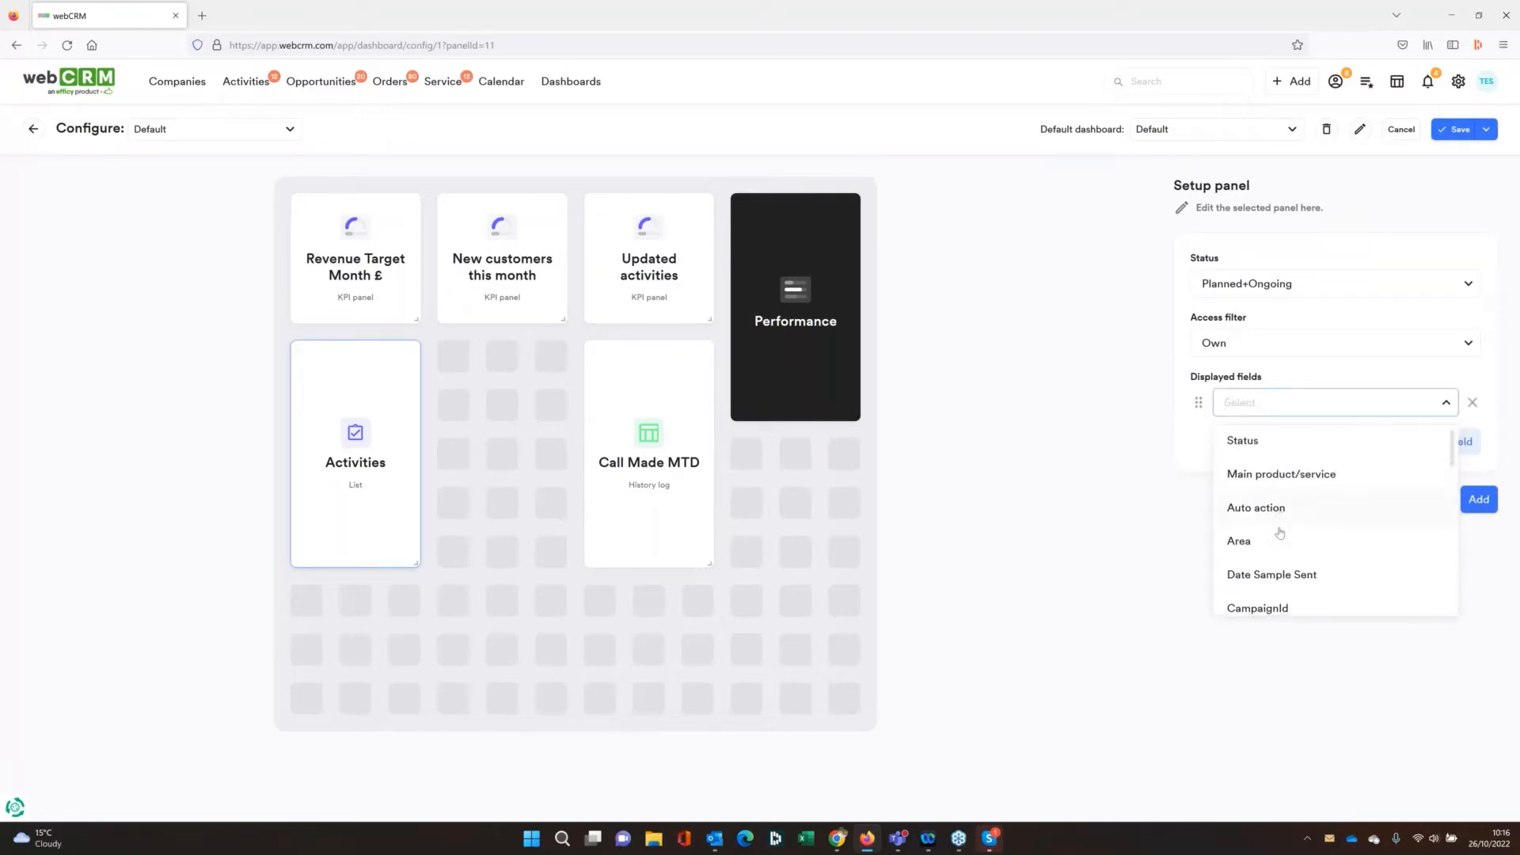
{"action": "scroll", "coordinate": [1278, 523], "scroll_direction": "down", "scroll_amount": 2}
{"action": "scroll", "coordinate": [1287, 540], "scroll_direction": "down", "scroll_amount": 2}
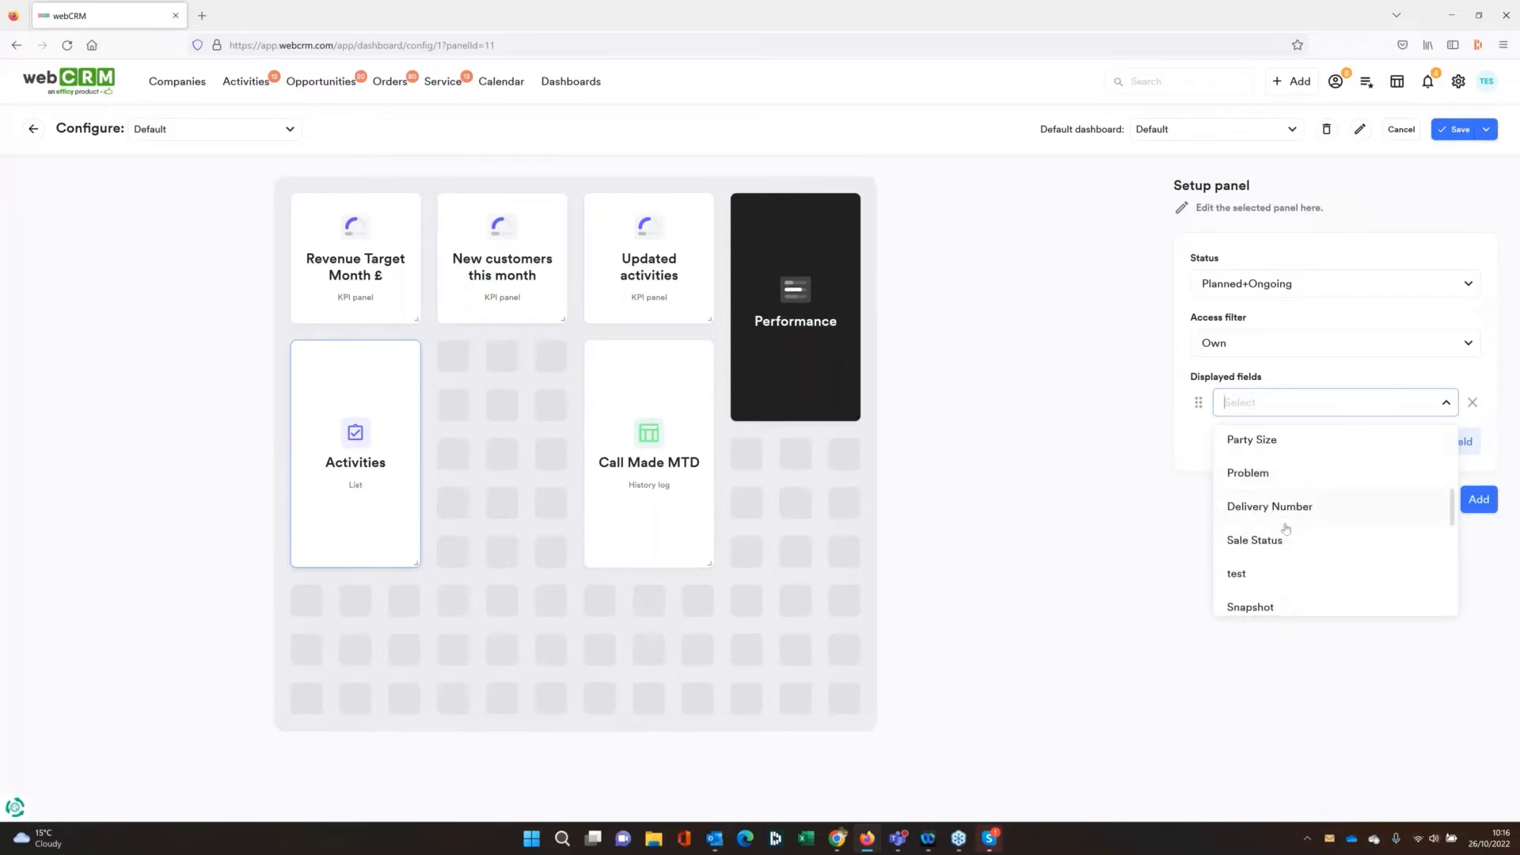
{"action": "scroll", "coordinate": [1287, 518], "scroll_direction": "up", "scroll_amount": 3}
{"action": "scroll", "coordinate": [1287, 528], "scroll_direction": "down", "scroll_amount": 2}
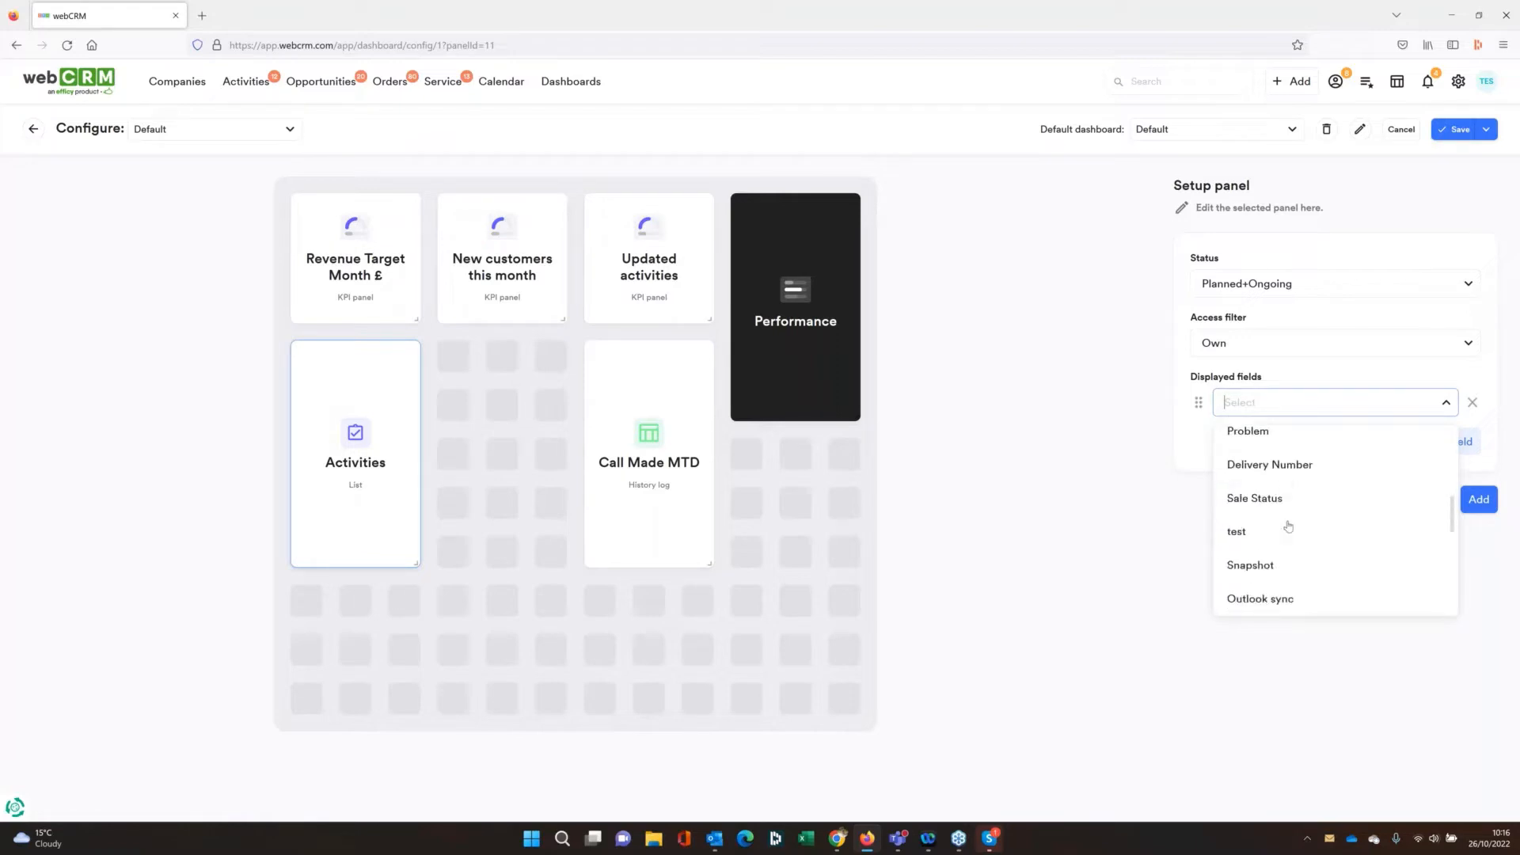
{"action": "scroll", "coordinate": [1282, 535], "scroll_direction": "up", "scroll_amount": 4}
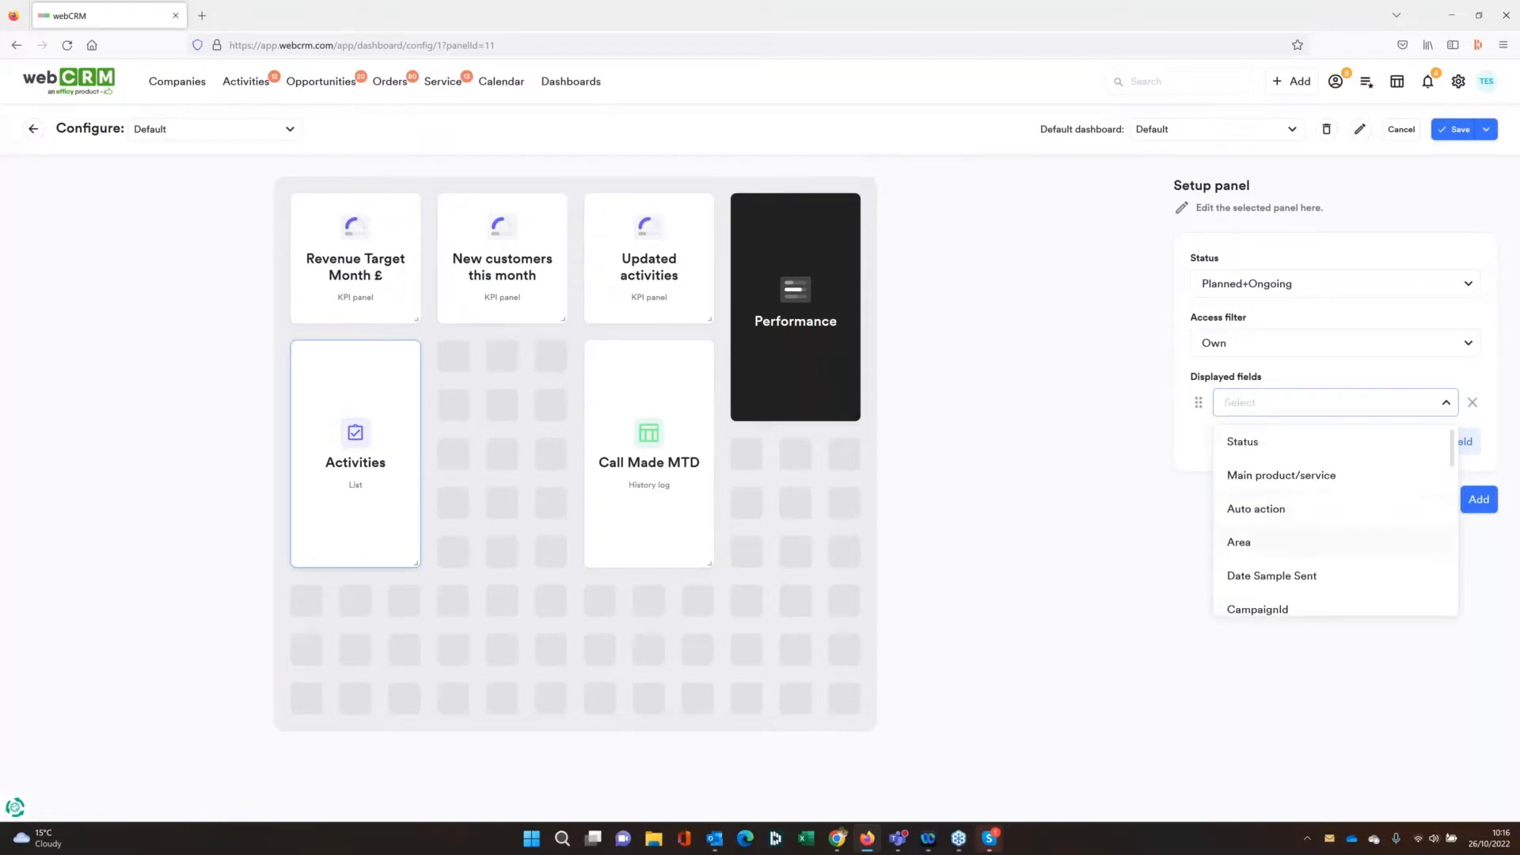
{"action": "left_click", "coordinate": [1280, 542]}
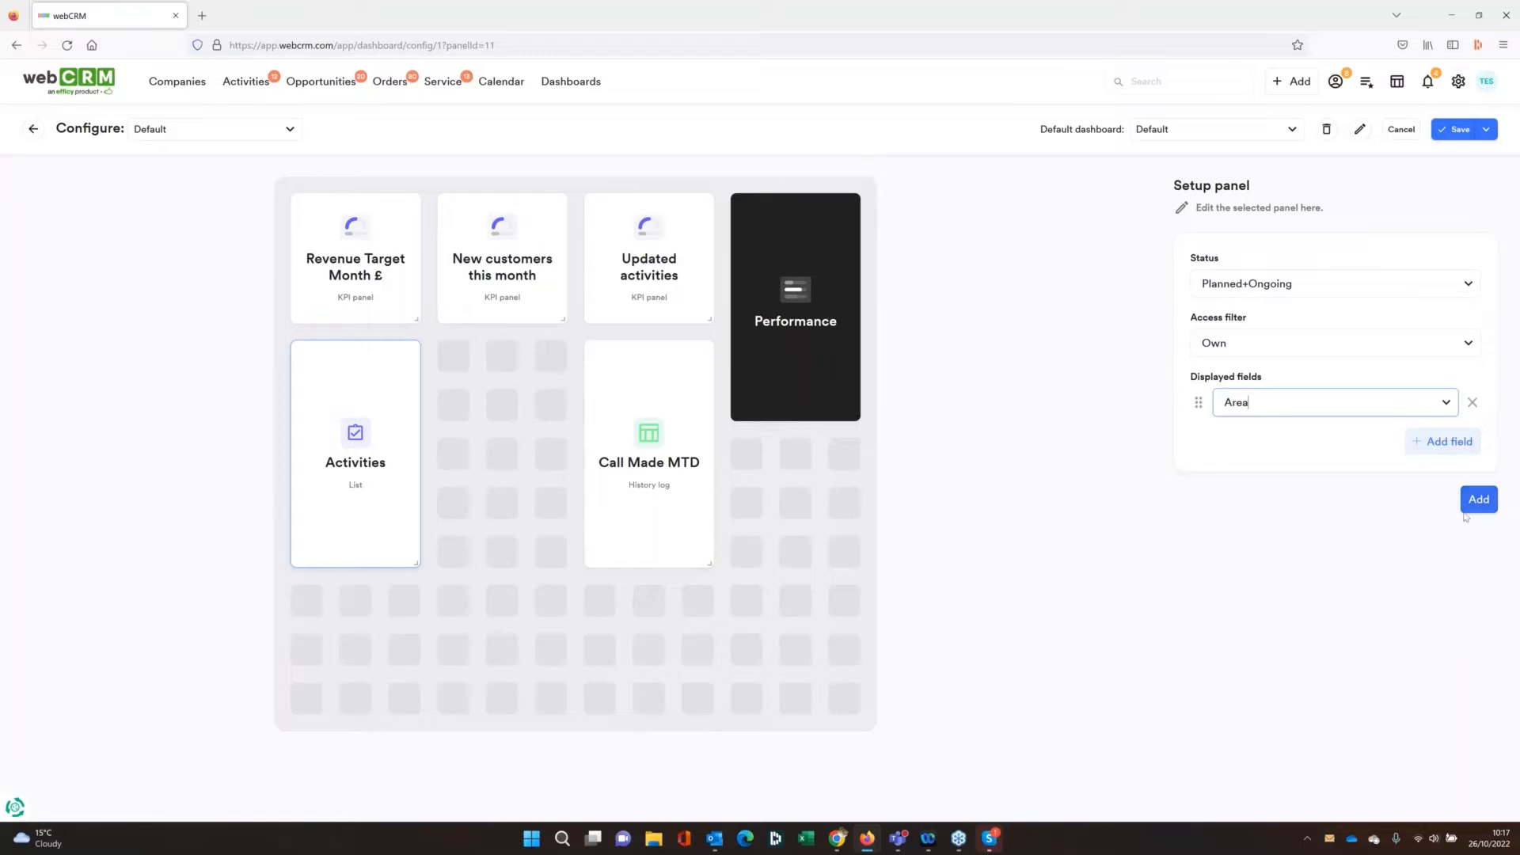
{"action": "left_click", "coordinate": [1478, 499]}
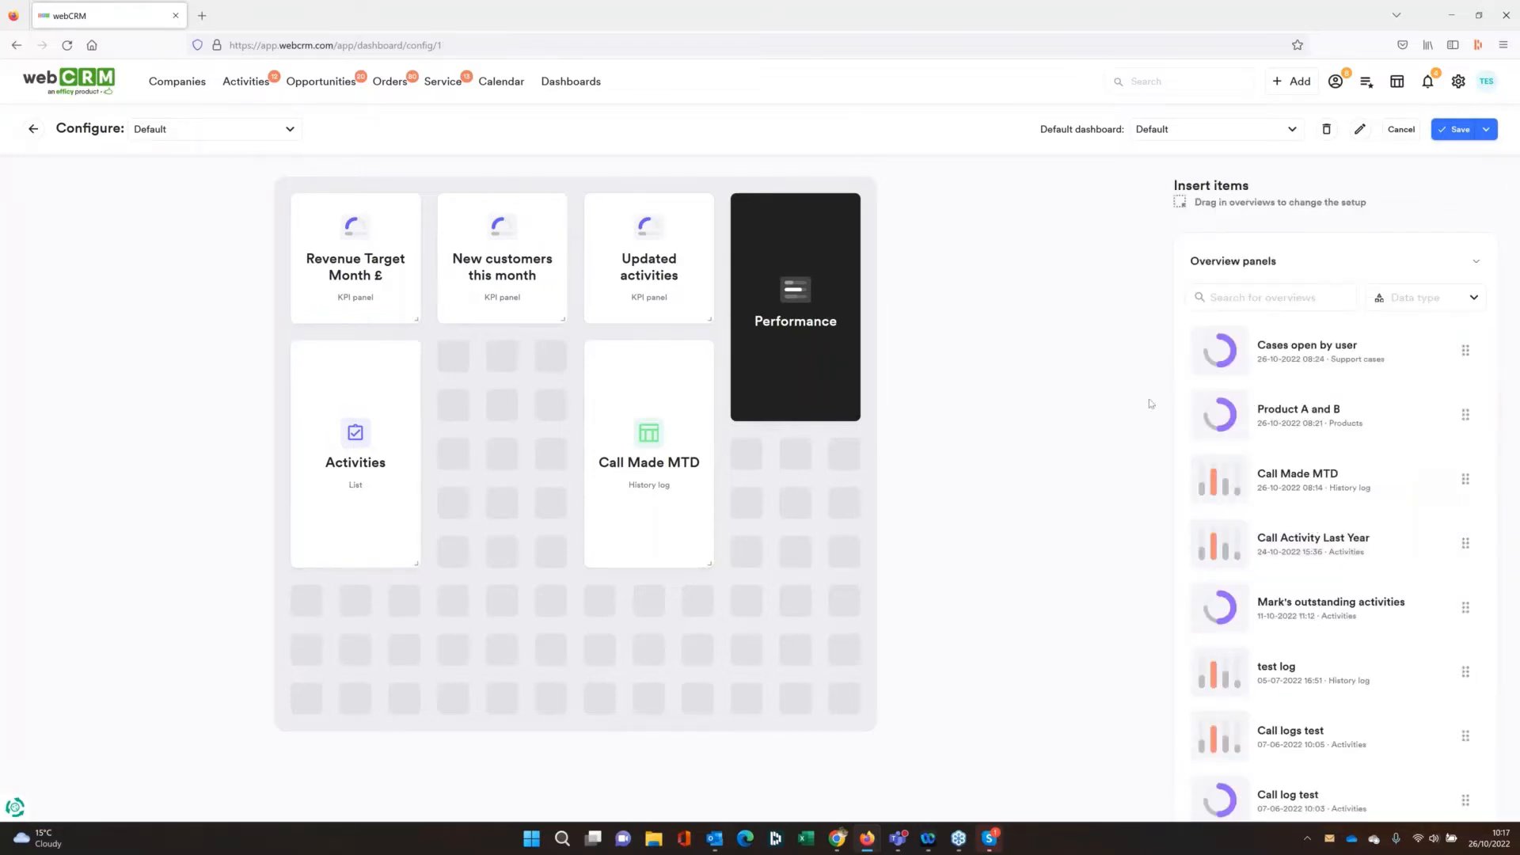
Look through the overview, entity and extra panels that can be inserted into the Default dashboard
{"action": "scroll", "coordinate": [1368, 448], "scroll_direction": "down", "scroll_amount": 15}
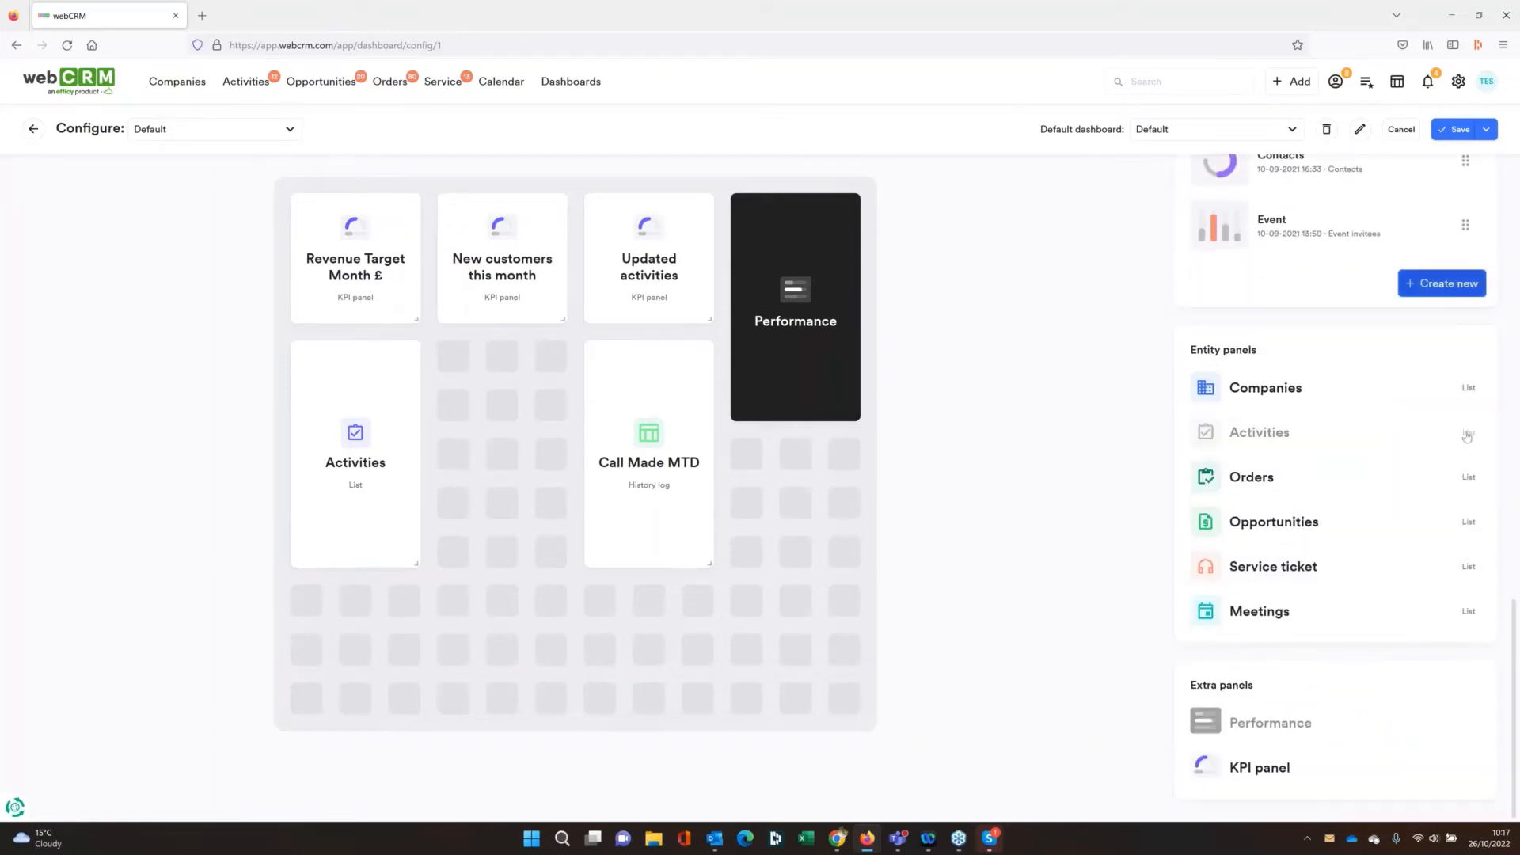
{"action": "scroll", "coordinate": [1467, 422], "scroll_direction": "up", "scroll_amount": 5}
{"action": "scroll", "coordinate": [1467, 422], "scroll_direction": "up", "scroll_amount": 10}
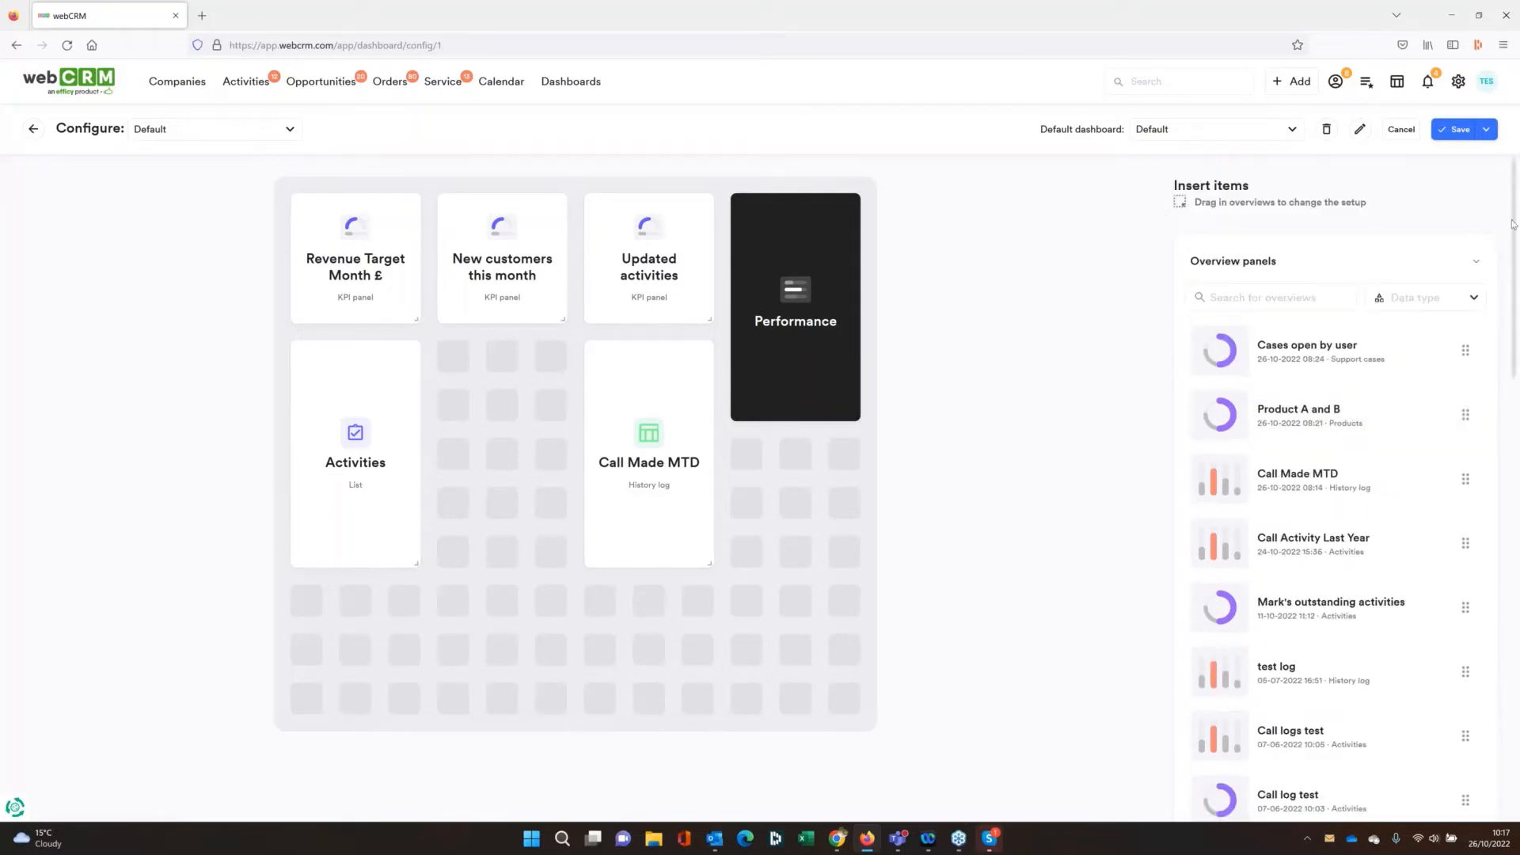
{"action": "scroll", "coordinate": [1509, 235], "scroll_direction": "down", "scroll_amount": 2}
{"action": "scroll", "coordinate": [1508, 234], "scroll_direction": "up", "scroll_amount": 2}
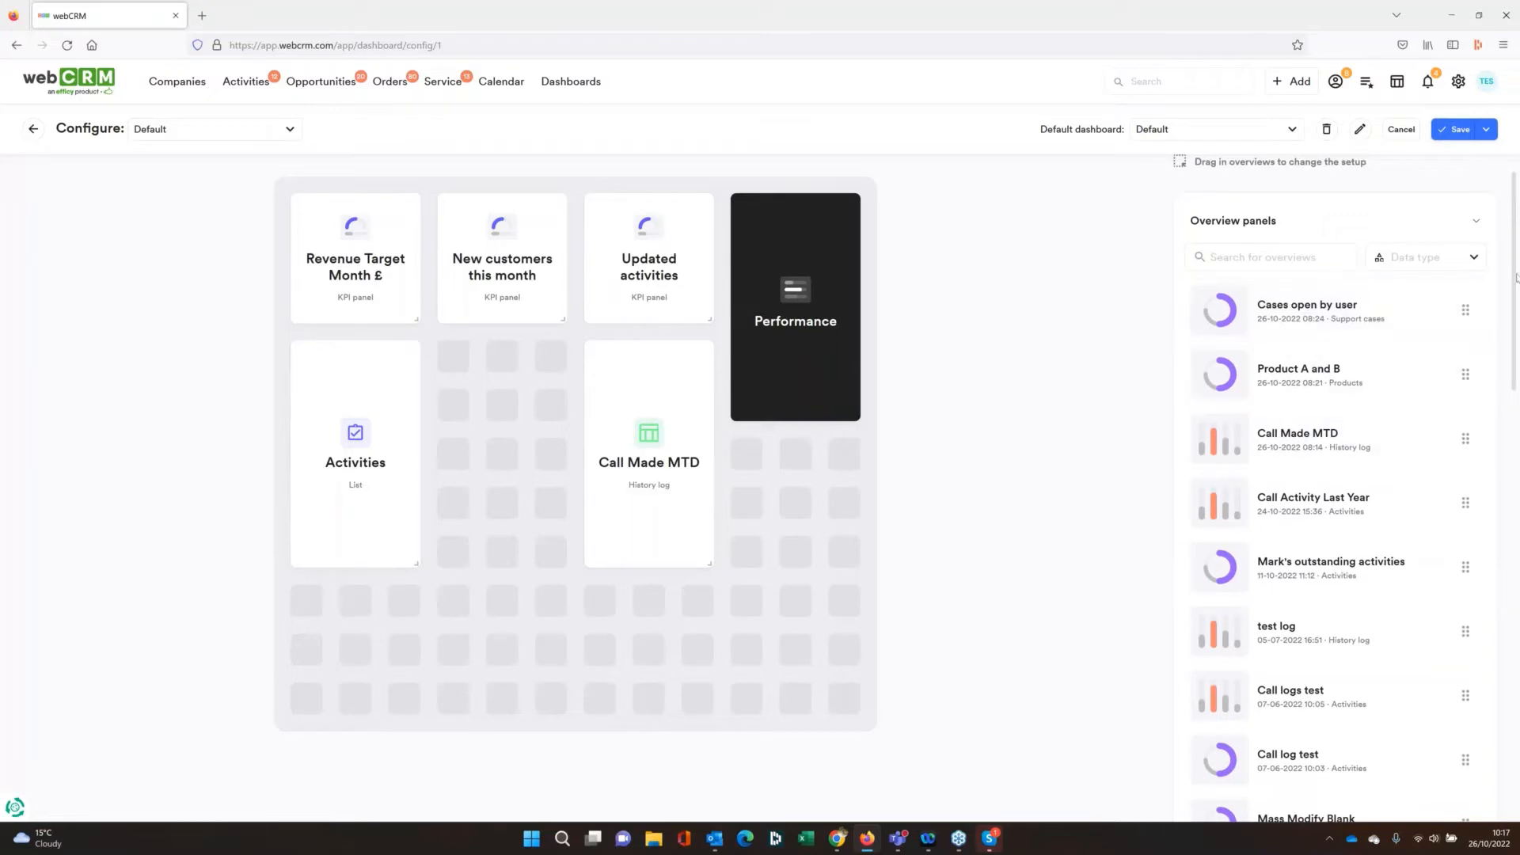
{"action": "left_click_drag", "start_coordinate": [1515, 277], "coordinate": [1503, 434]}
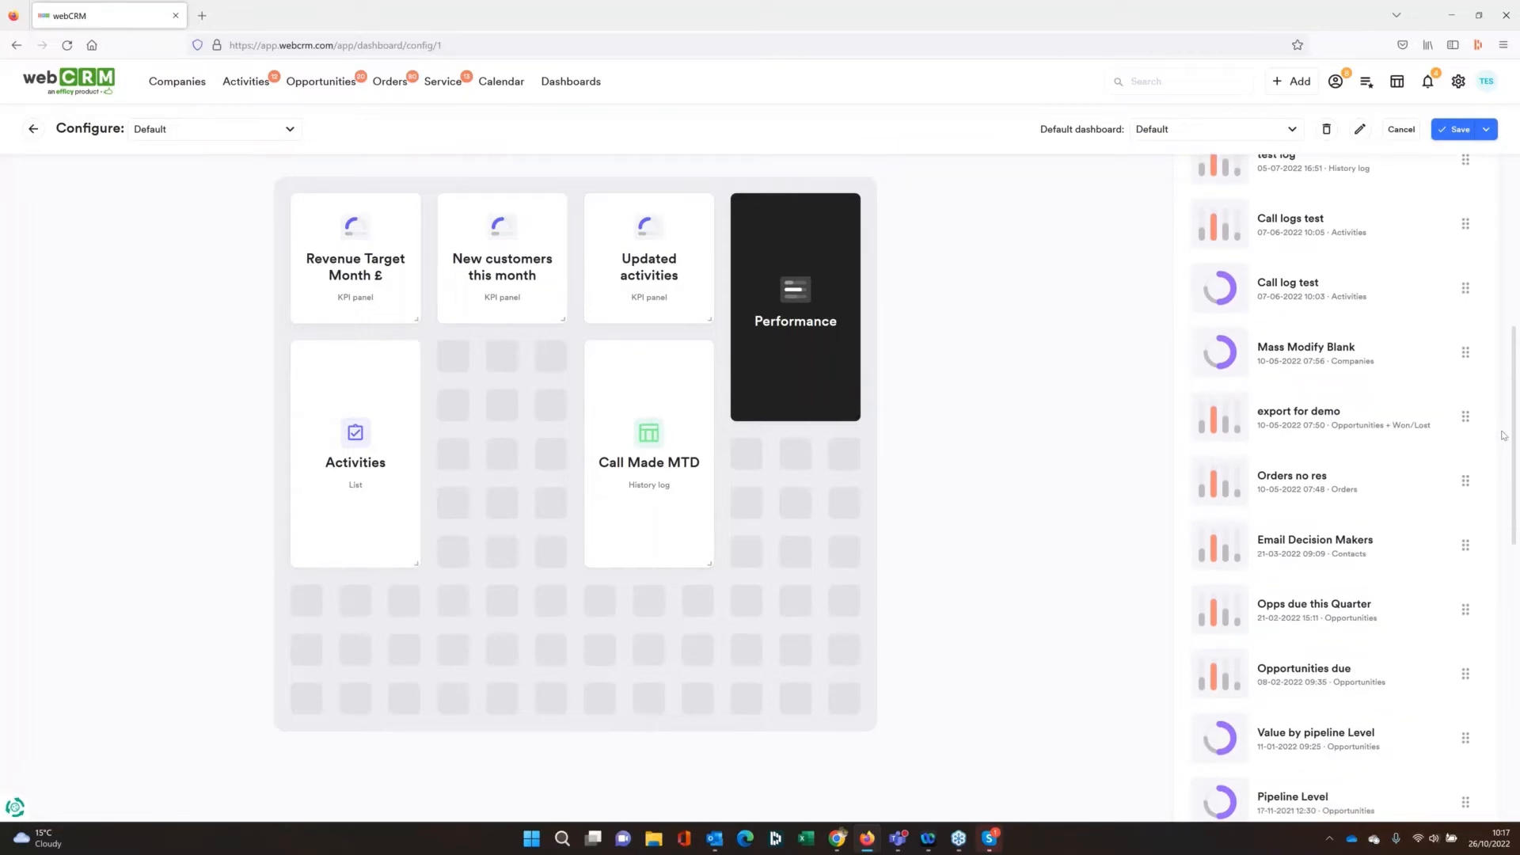
{"action": "left_click_drag", "start_coordinate": [1503, 435], "coordinate": [1499, 567]}
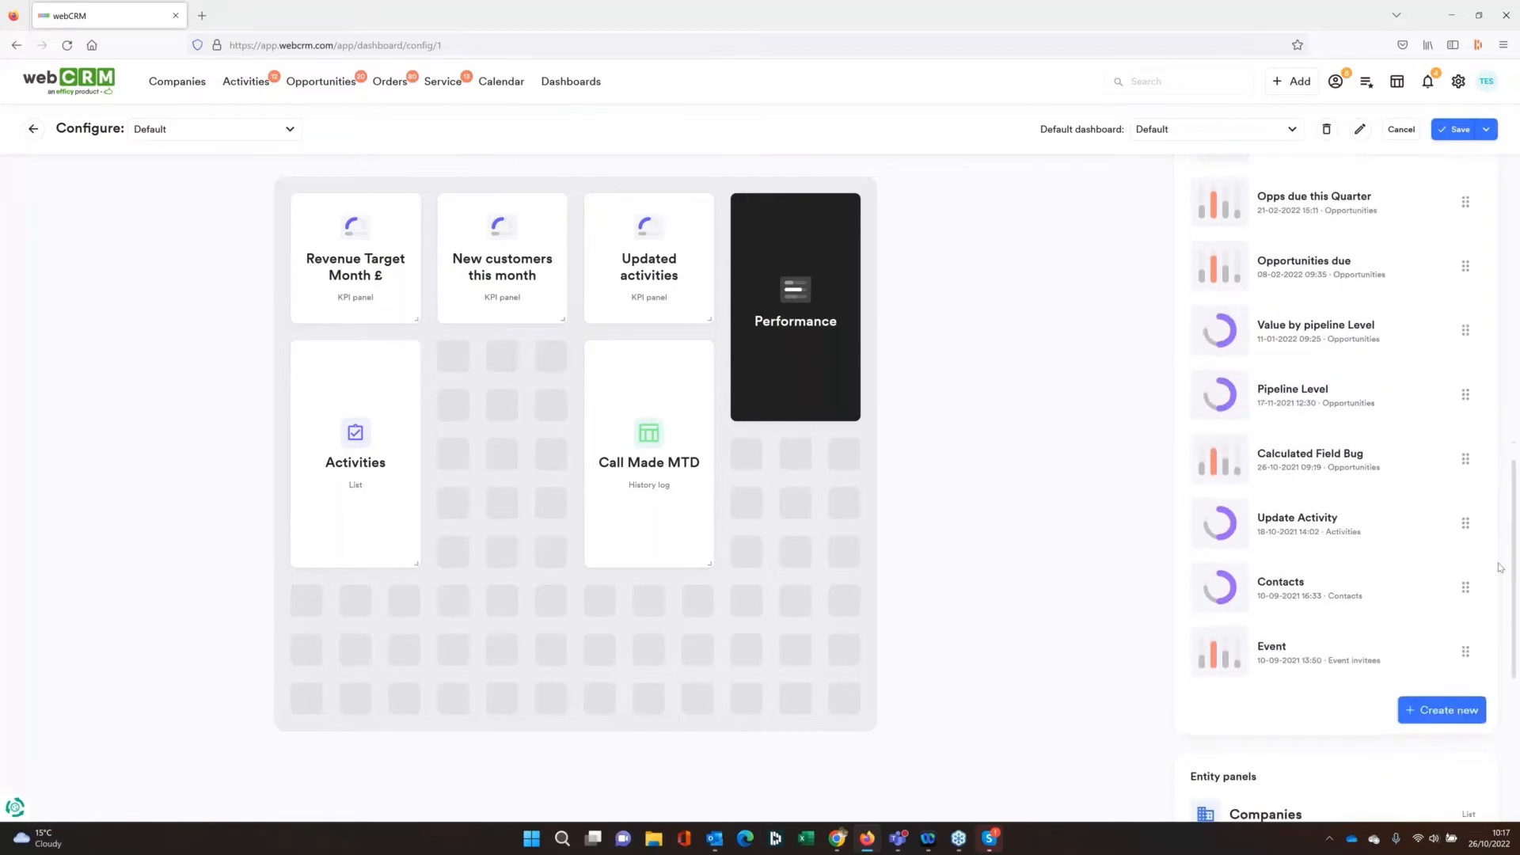
{"action": "scroll", "coordinate": [1506, 628], "scroll_direction": "down", "scroll_amount": 3}
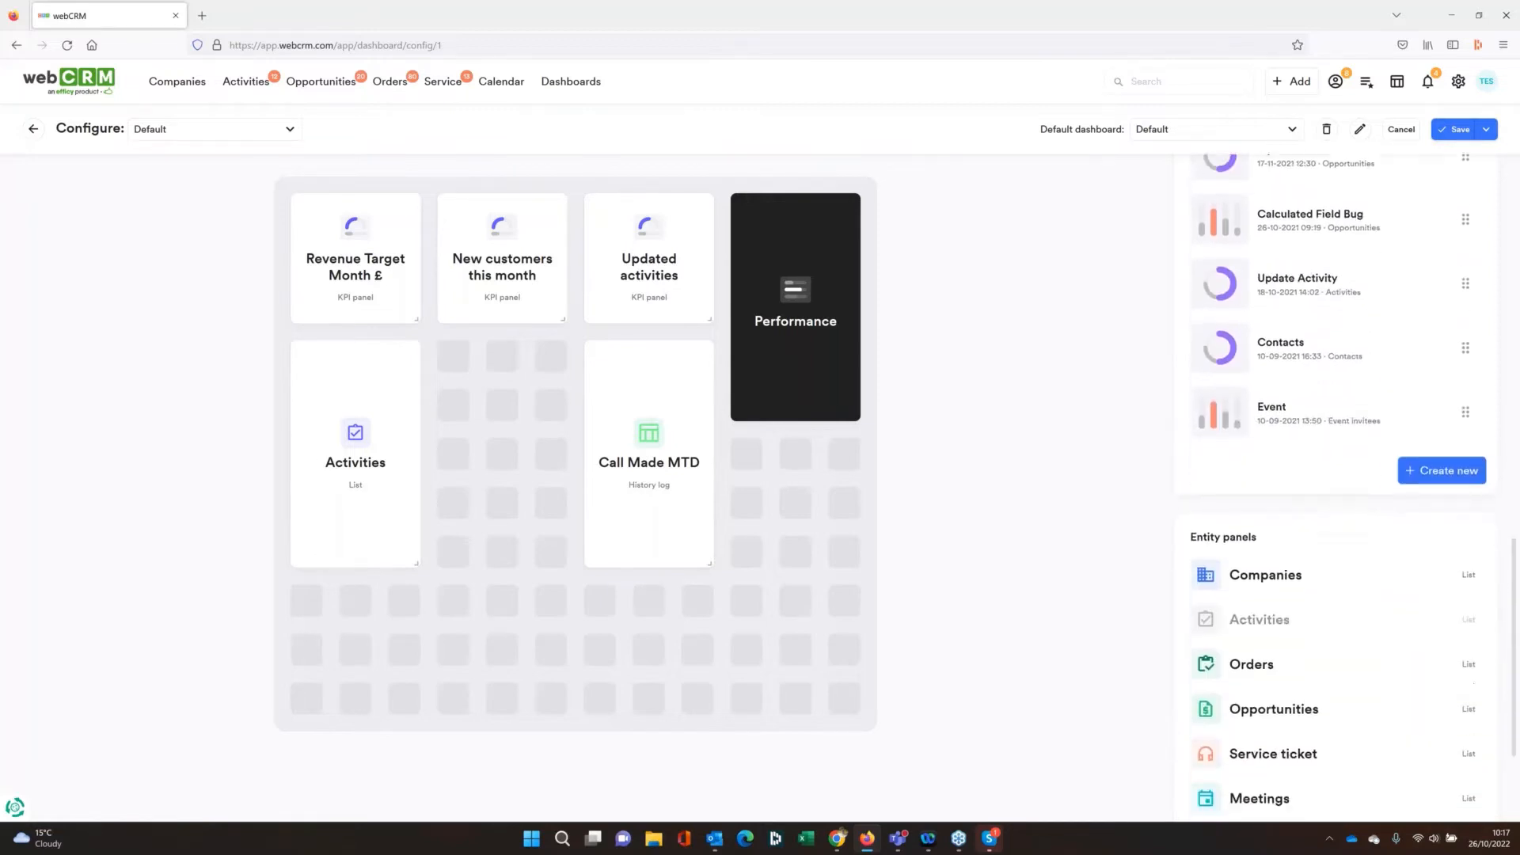
{"action": "scroll", "coordinate": [1250, 665], "scroll_direction": "down", "scroll_amount": 2}
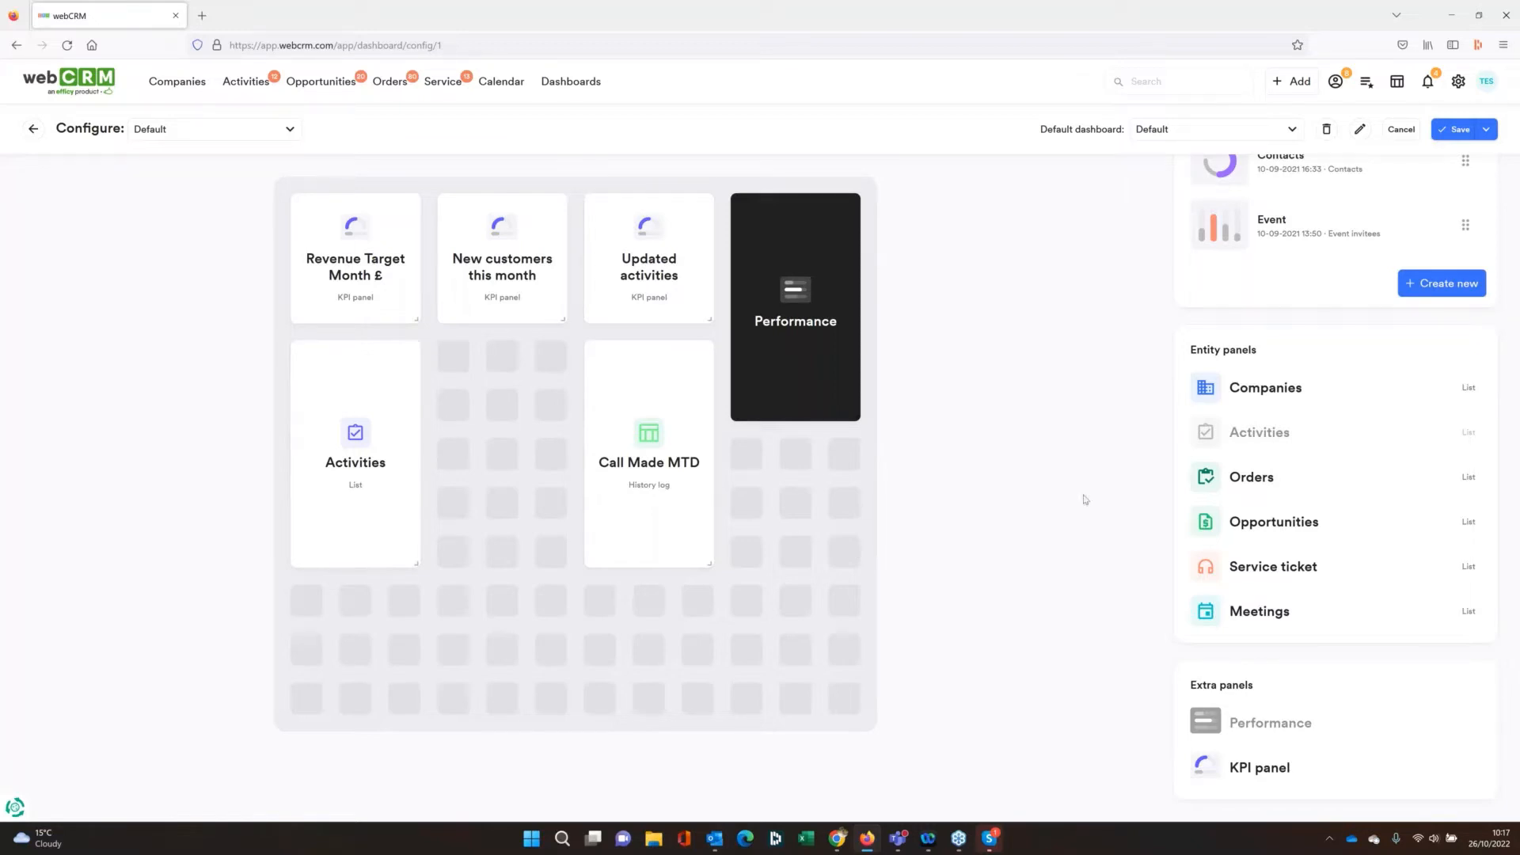
Insert an Opportunities list panel between Activities and Call Made MTD, with status Ongoing and sort order Overdue
{"action": "left_click_drag", "start_coordinate": [1258, 529], "coordinate": [447, 372]}
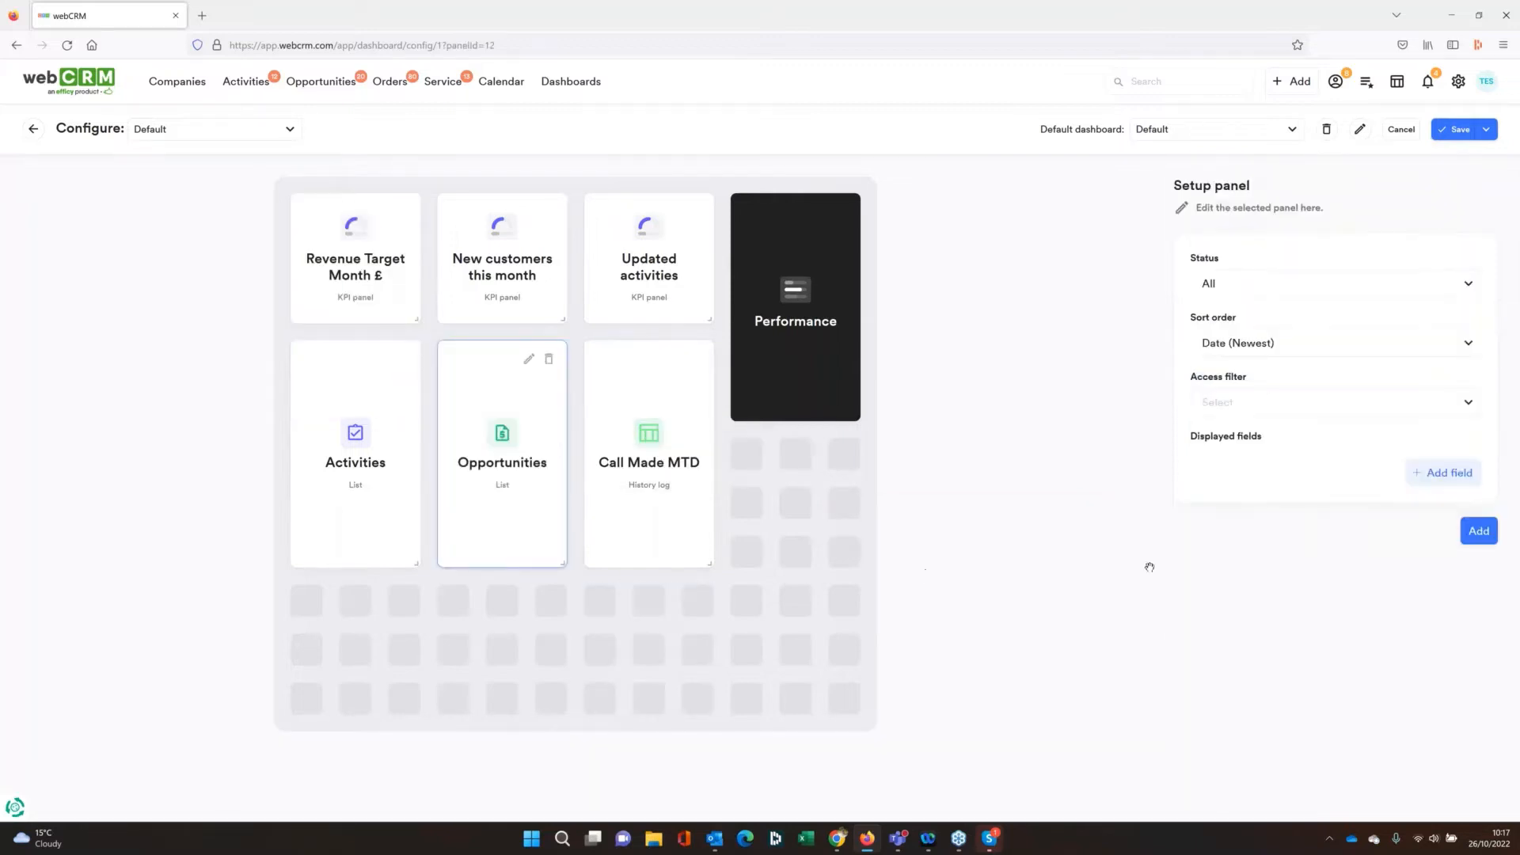
{"action": "left_click", "coordinate": [1212, 285]}
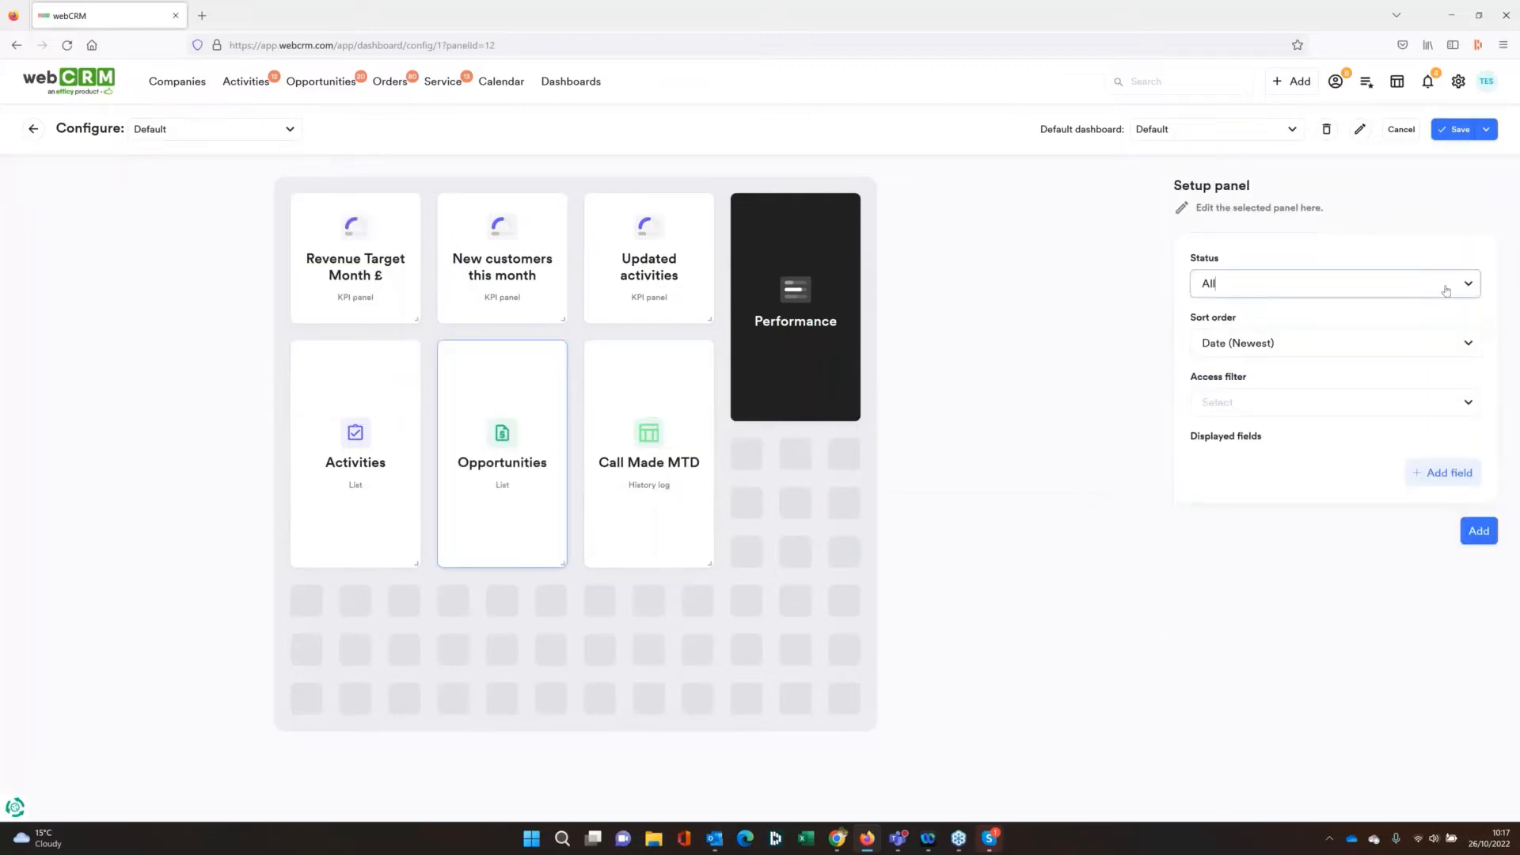
{"action": "left_click", "coordinate": [1233, 324]}
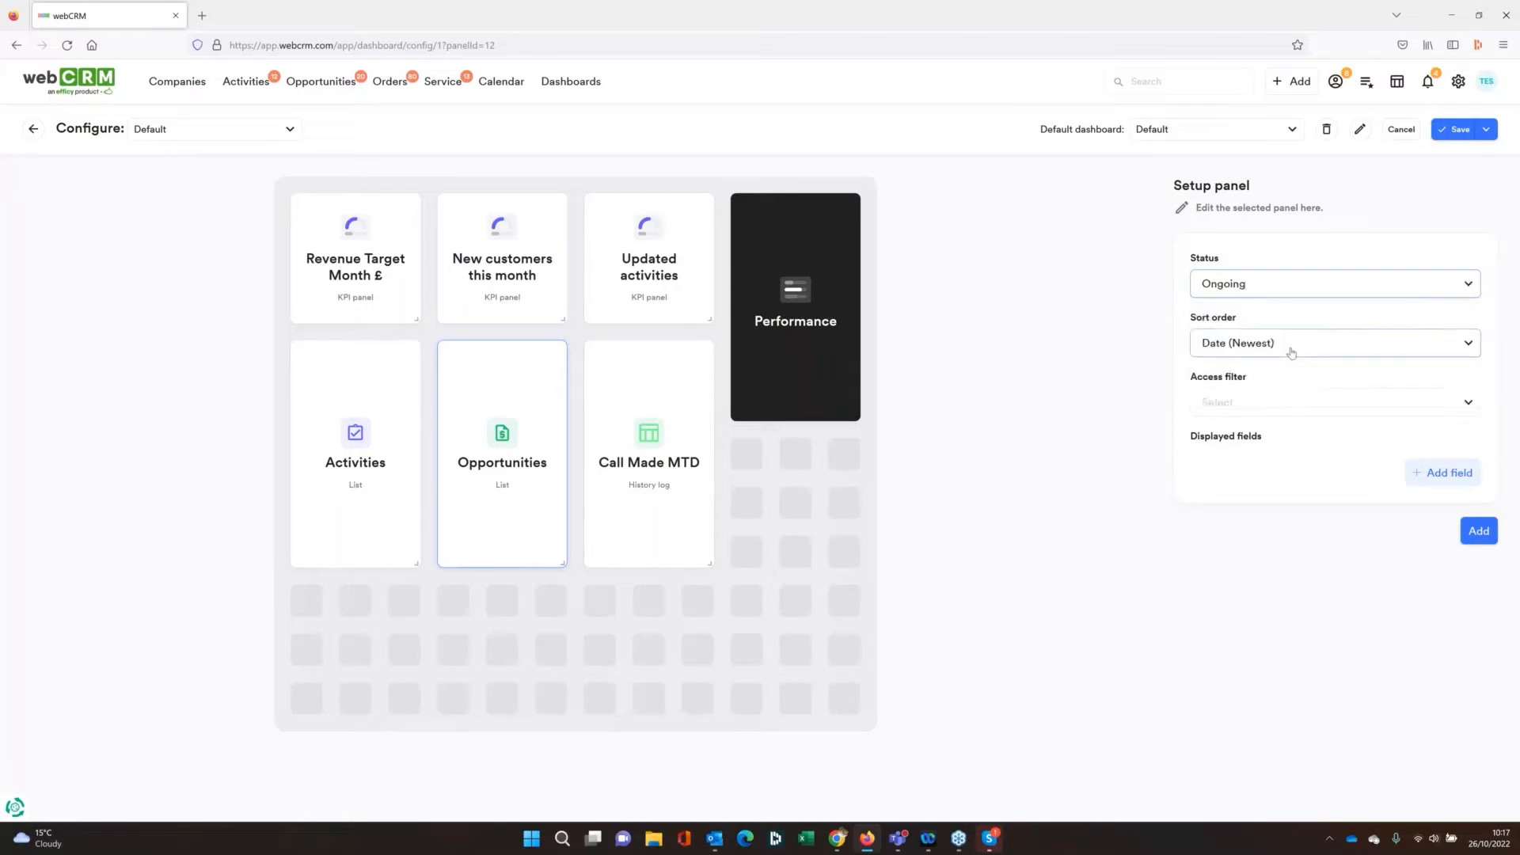
{"action": "left_click", "coordinate": [1291, 352]}
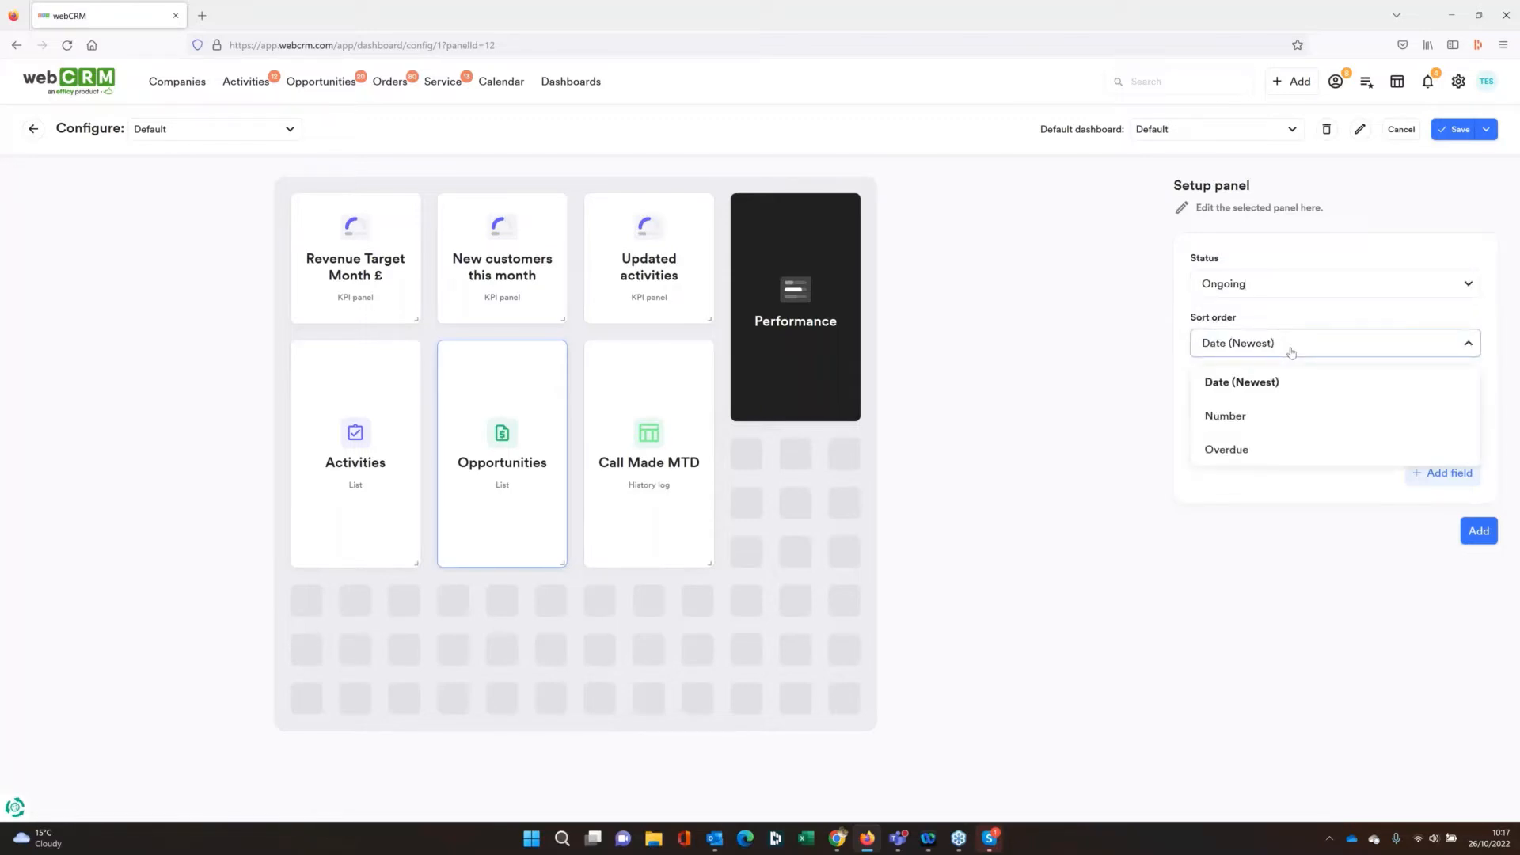
{"action": "left_click", "coordinate": [1292, 350]}
{"action": "left_click", "coordinate": [1289, 348]}
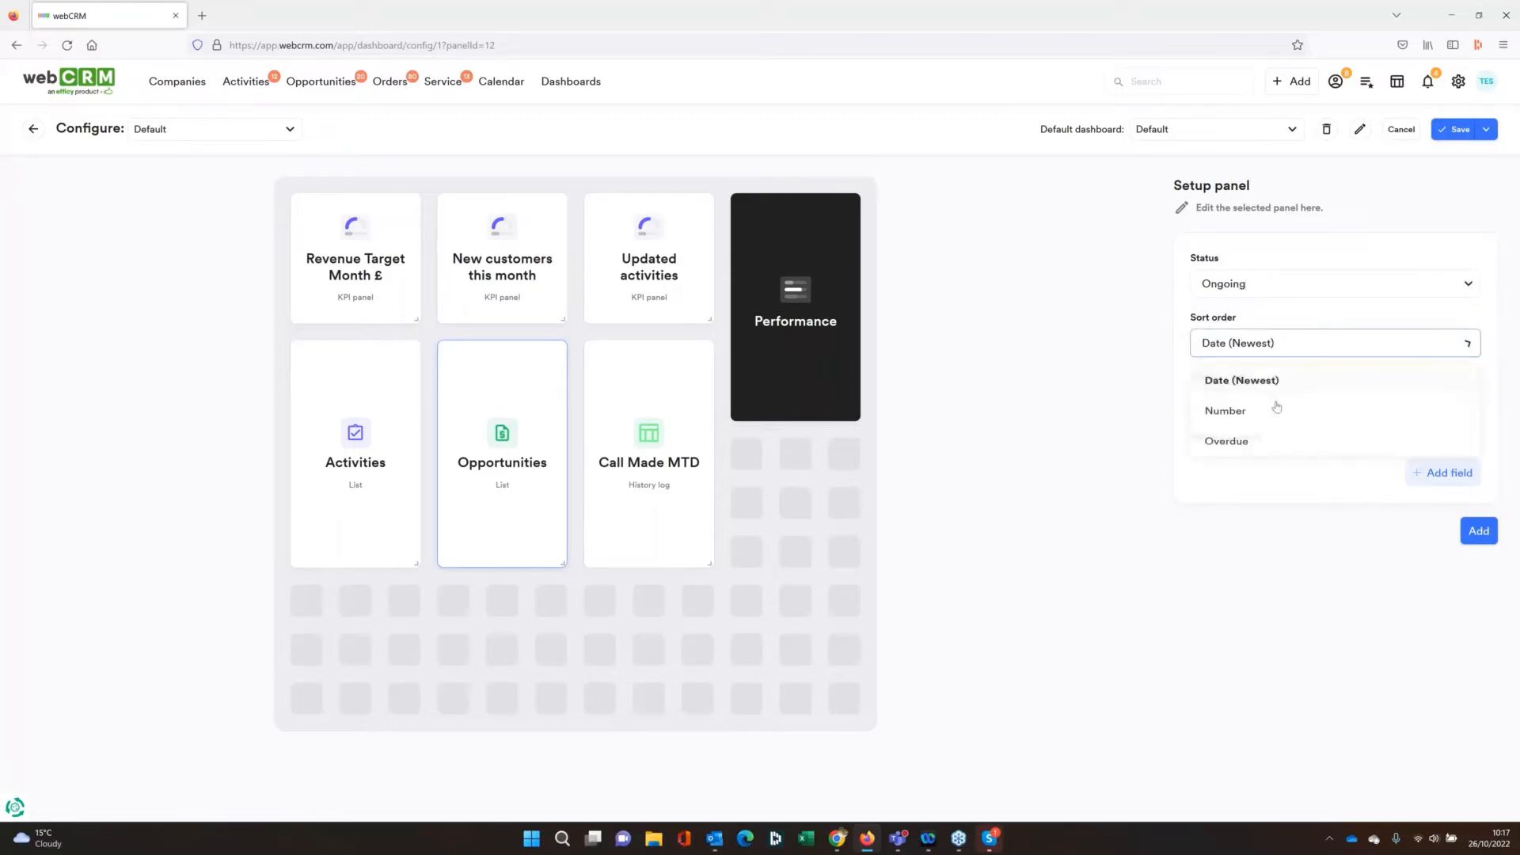
{"action": "left_click", "coordinate": [1256, 446]}
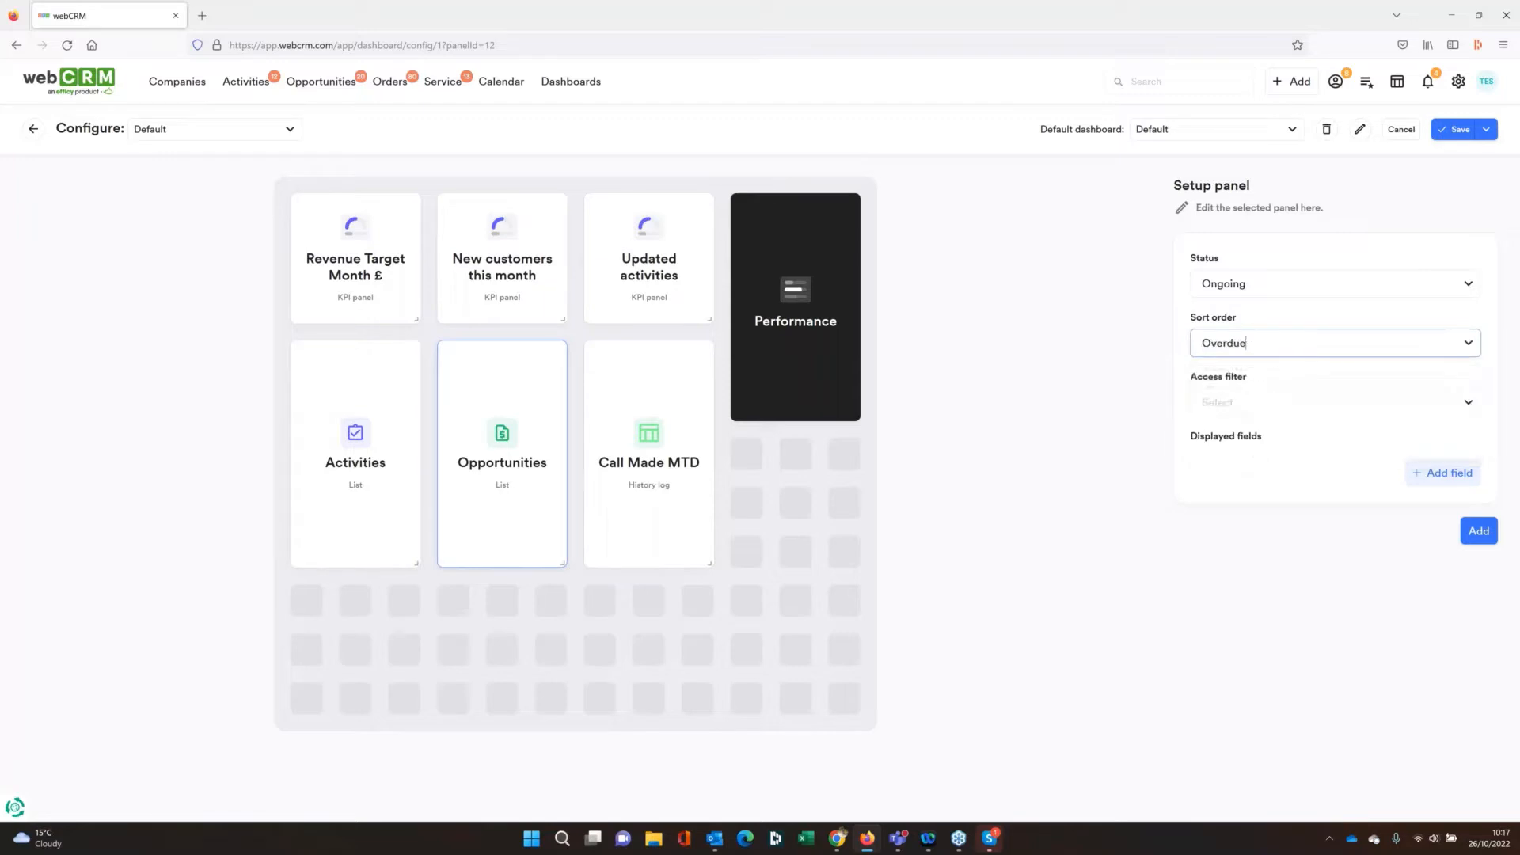
Set the Opportunities panel's access filter to Own, add GM as a displayed field and apply the setup
{"action": "left_click", "coordinate": [1452, 416]}
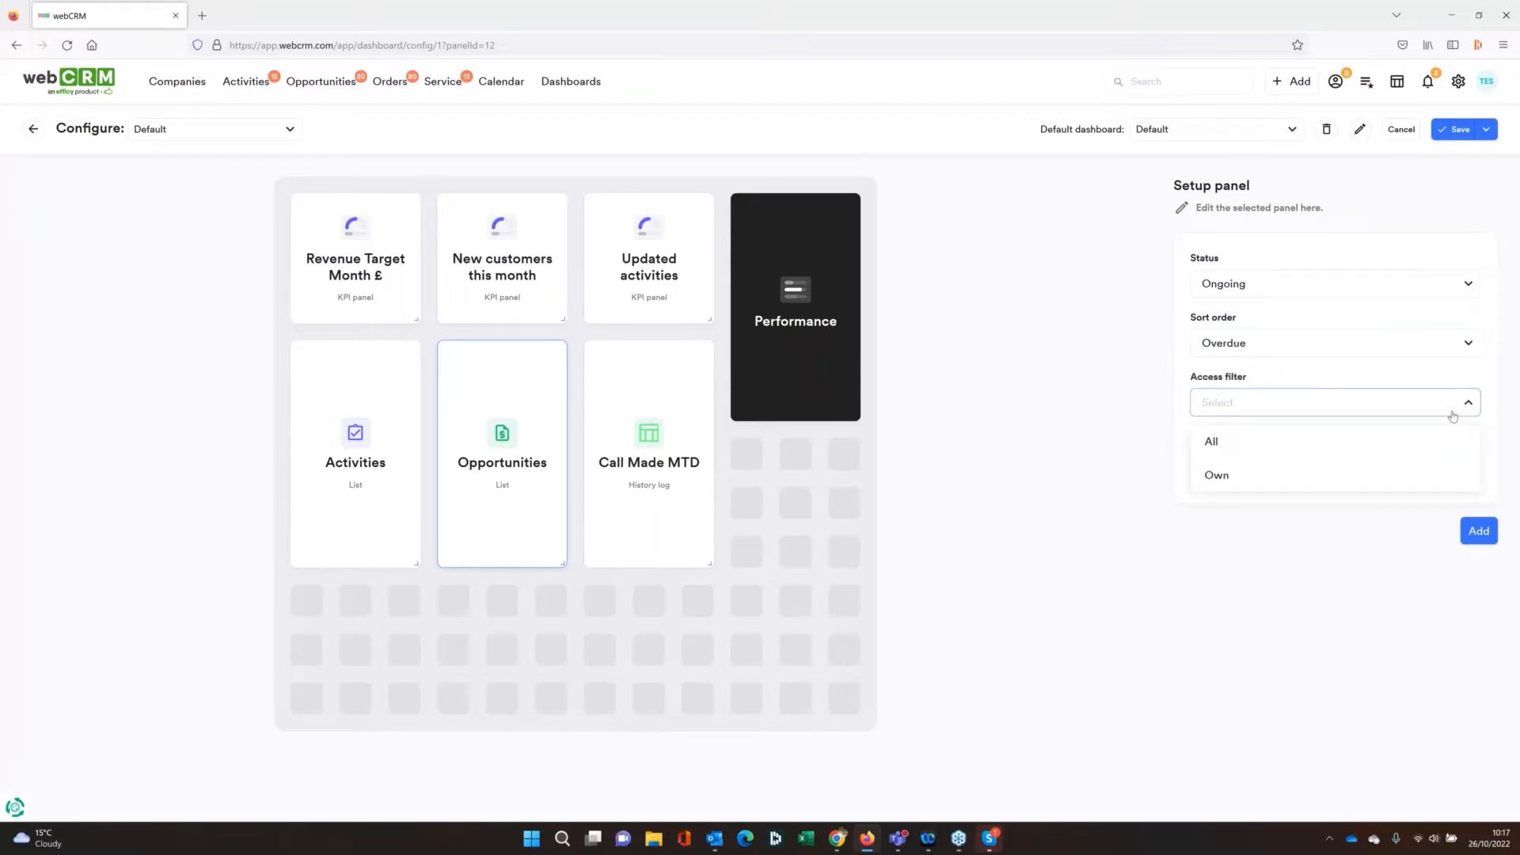
{"action": "left_click", "coordinate": [1234, 475]}
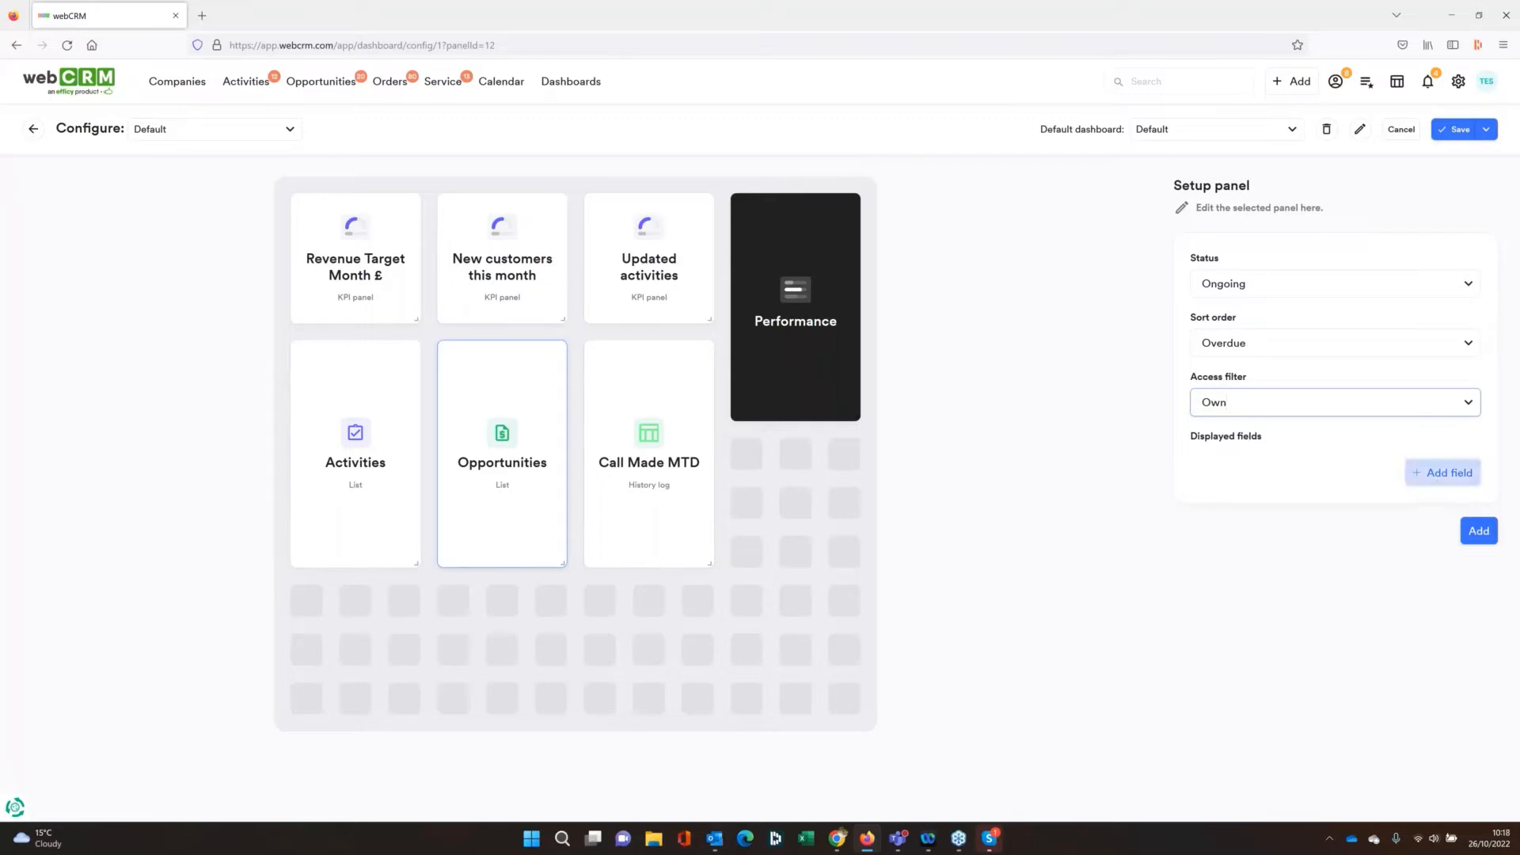
{"action": "left_click", "coordinate": [1439, 473]}
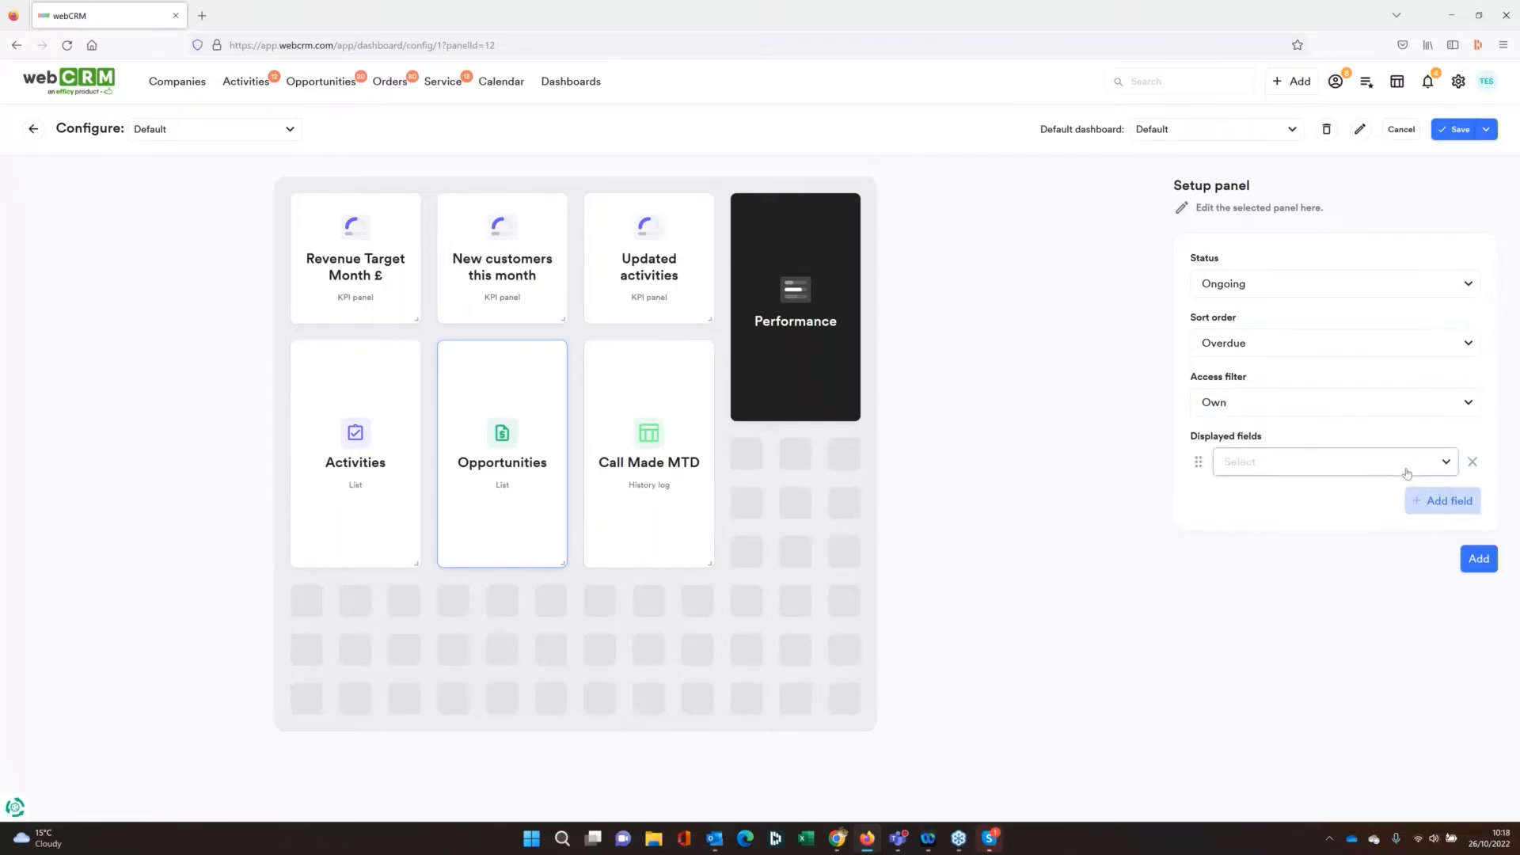
{"action": "left_click", "coordinate": [1407, 474]}
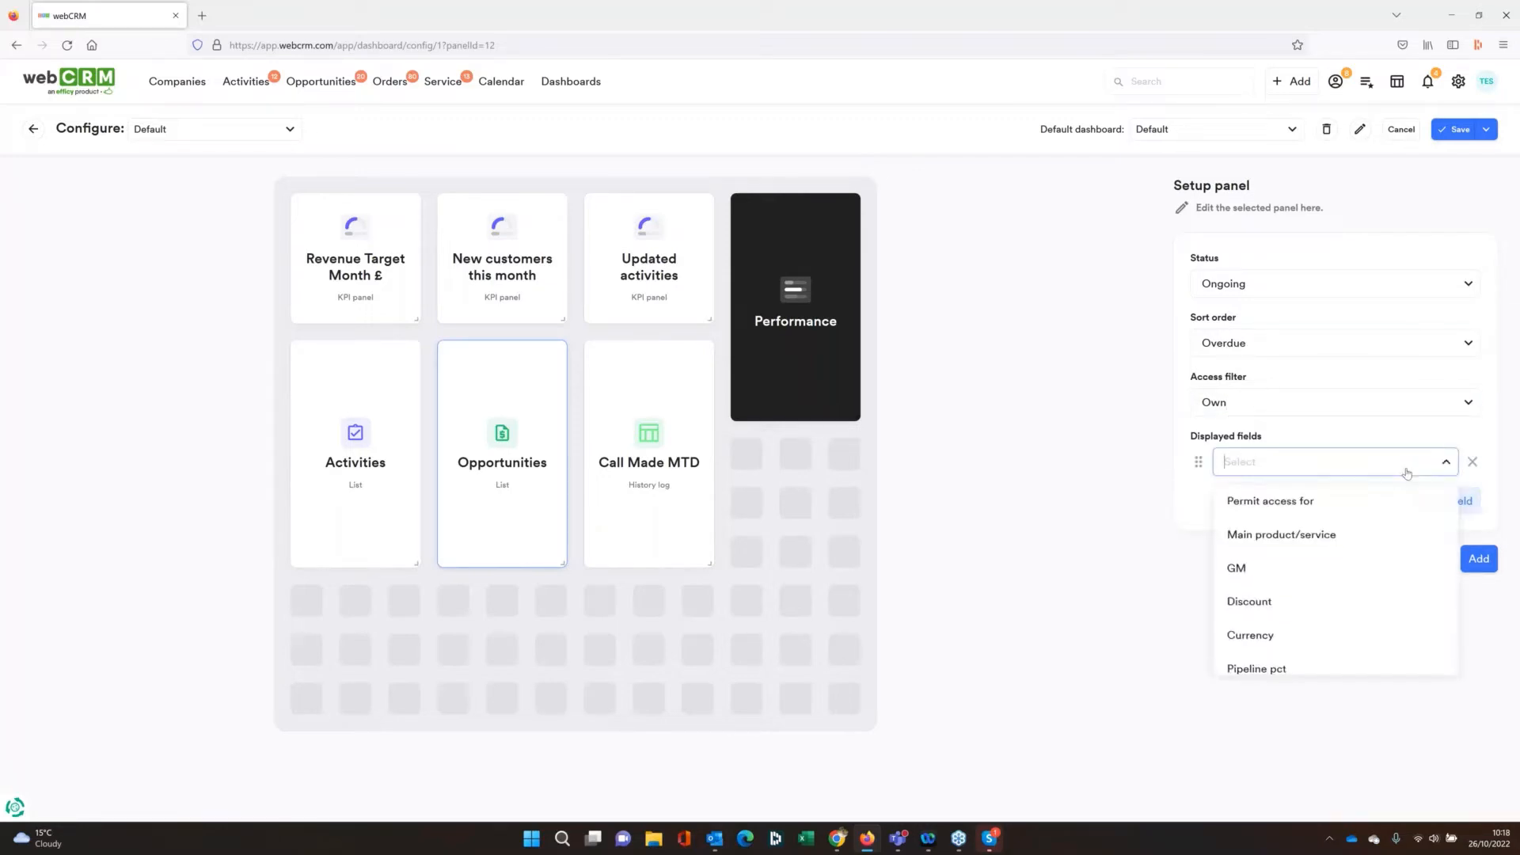
{"action": "left_click", "coordinate": [1262, 568]}
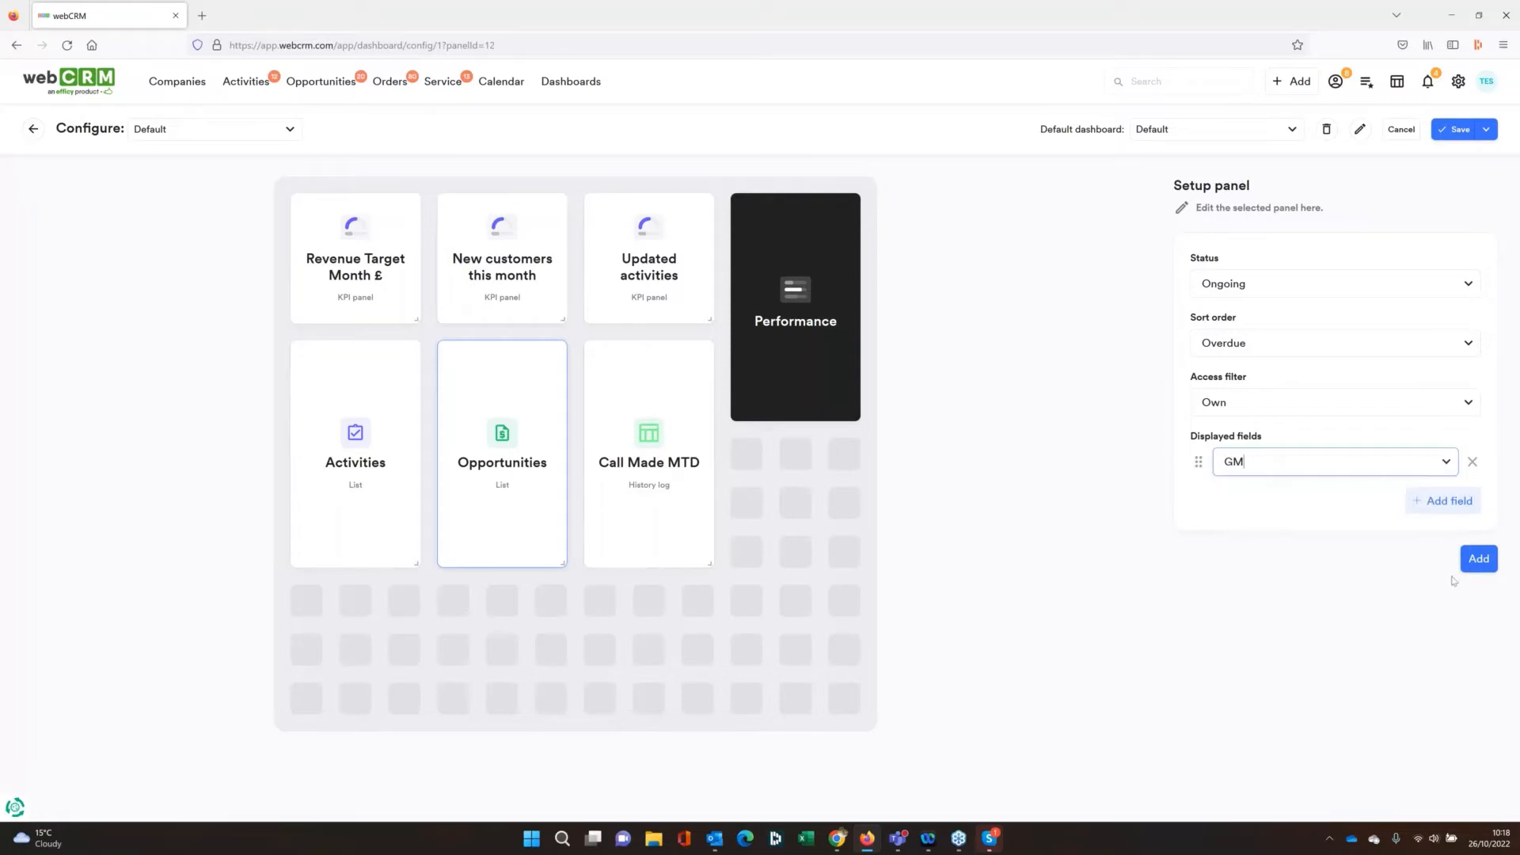
{"action": "left_click", "coordinate": [1478, 558]}
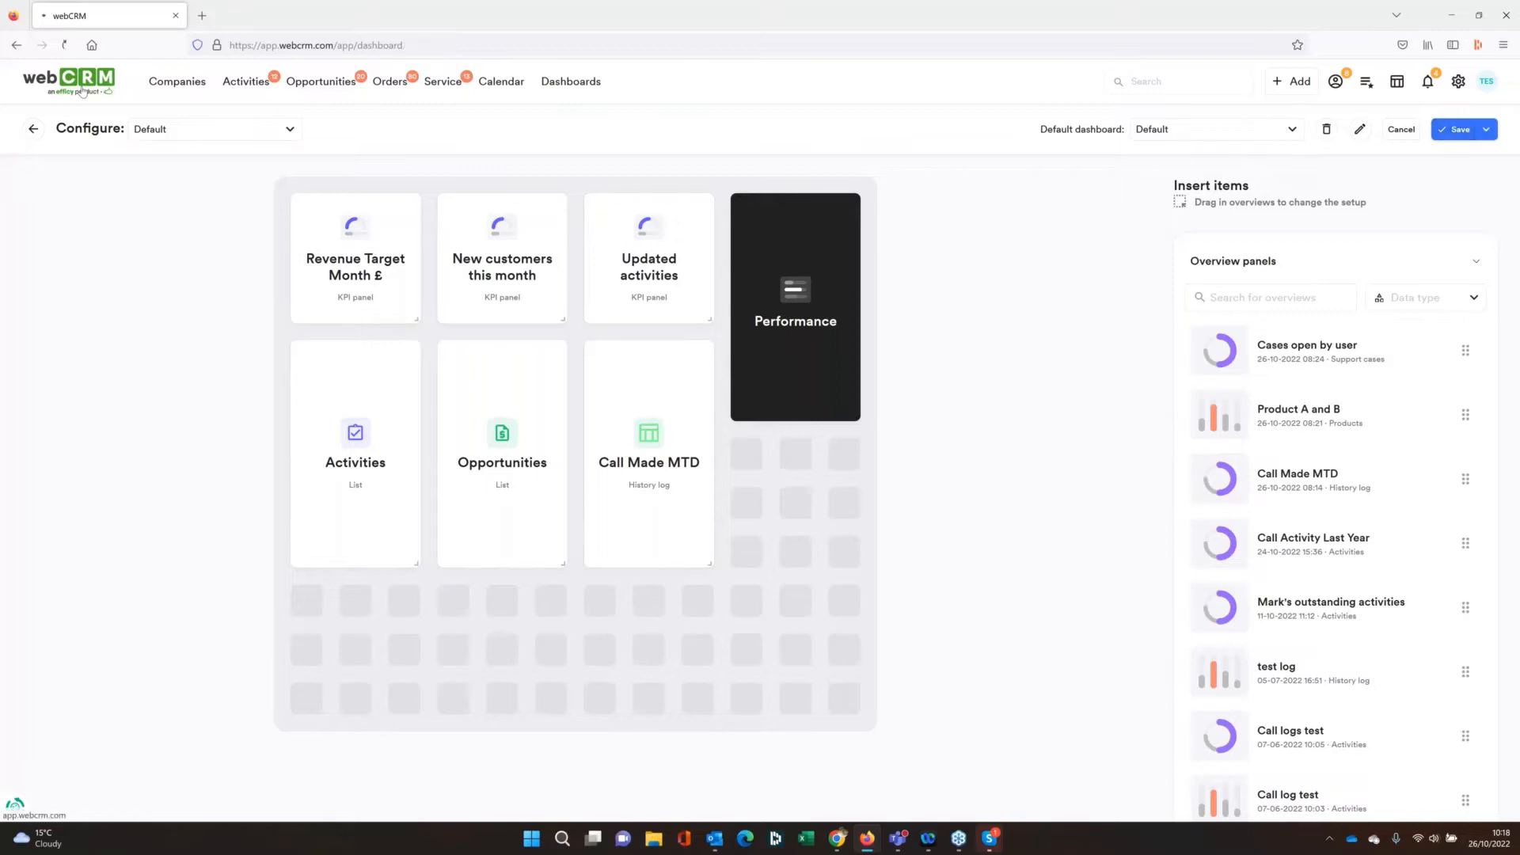
Return to the Default dashboard and expand the extra information of the first two entries in the Activities list
{"action": "left_click", "coordinate": [82, 91]}
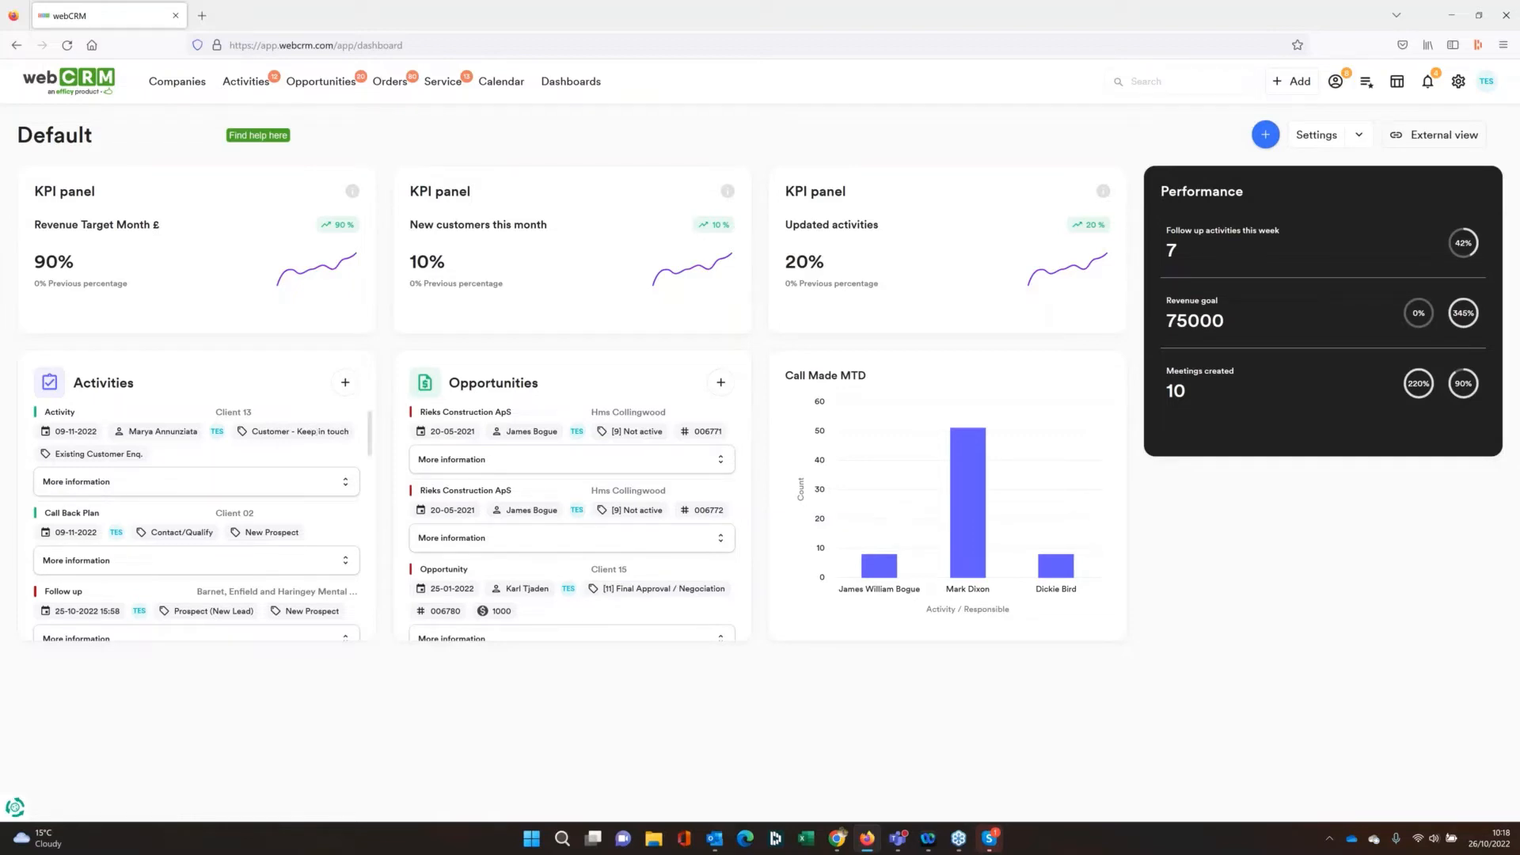
{"action": "left_click", "coordinate": [336, 488]}
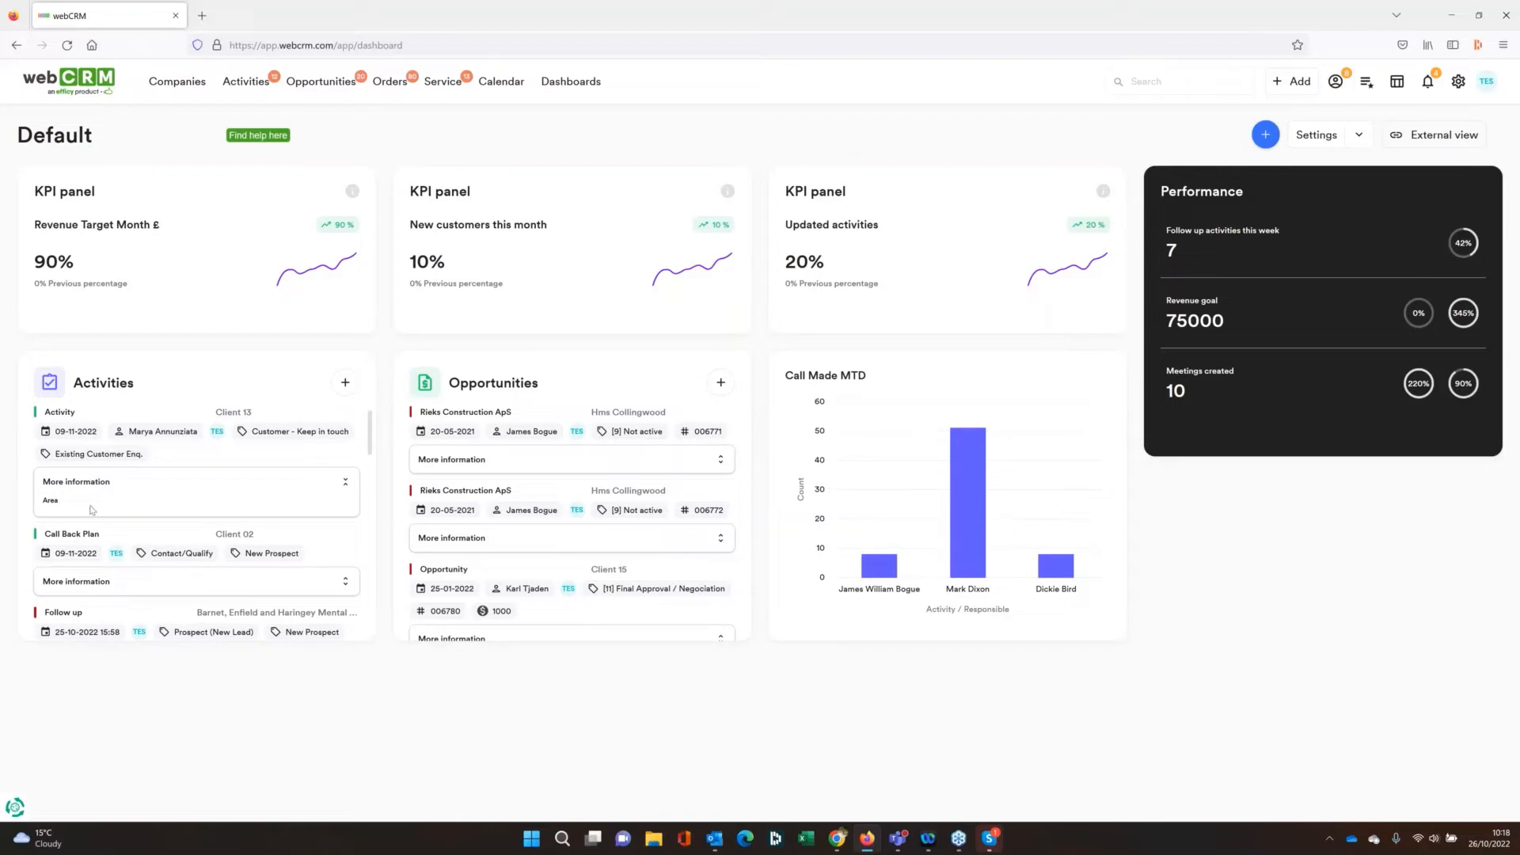
{"action": "left_click", "coordinate": [313, 588]}
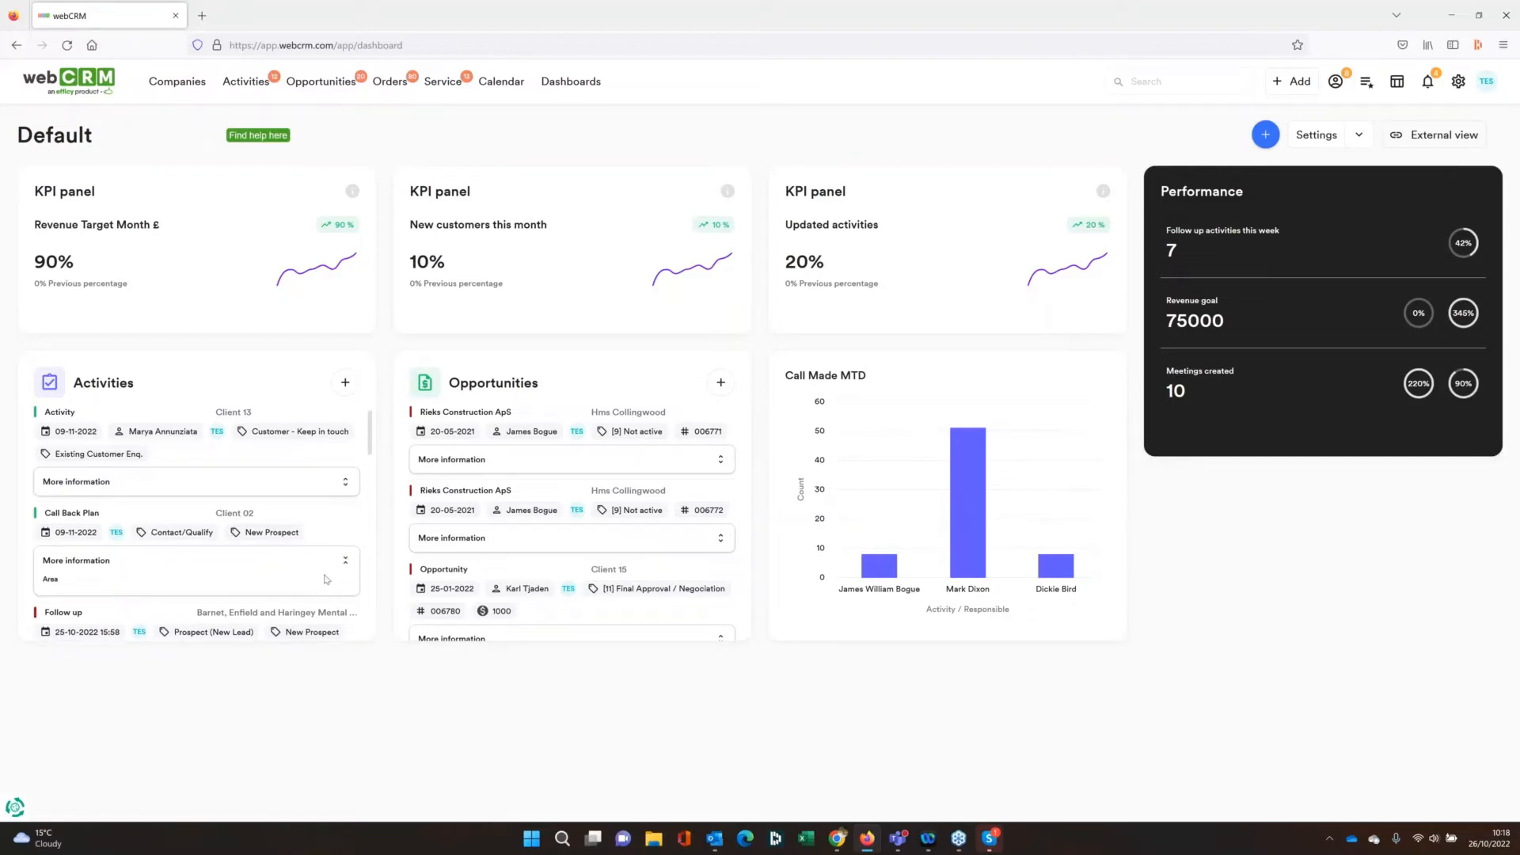
{"action": "left_click", "coordinate": [204, 484]}
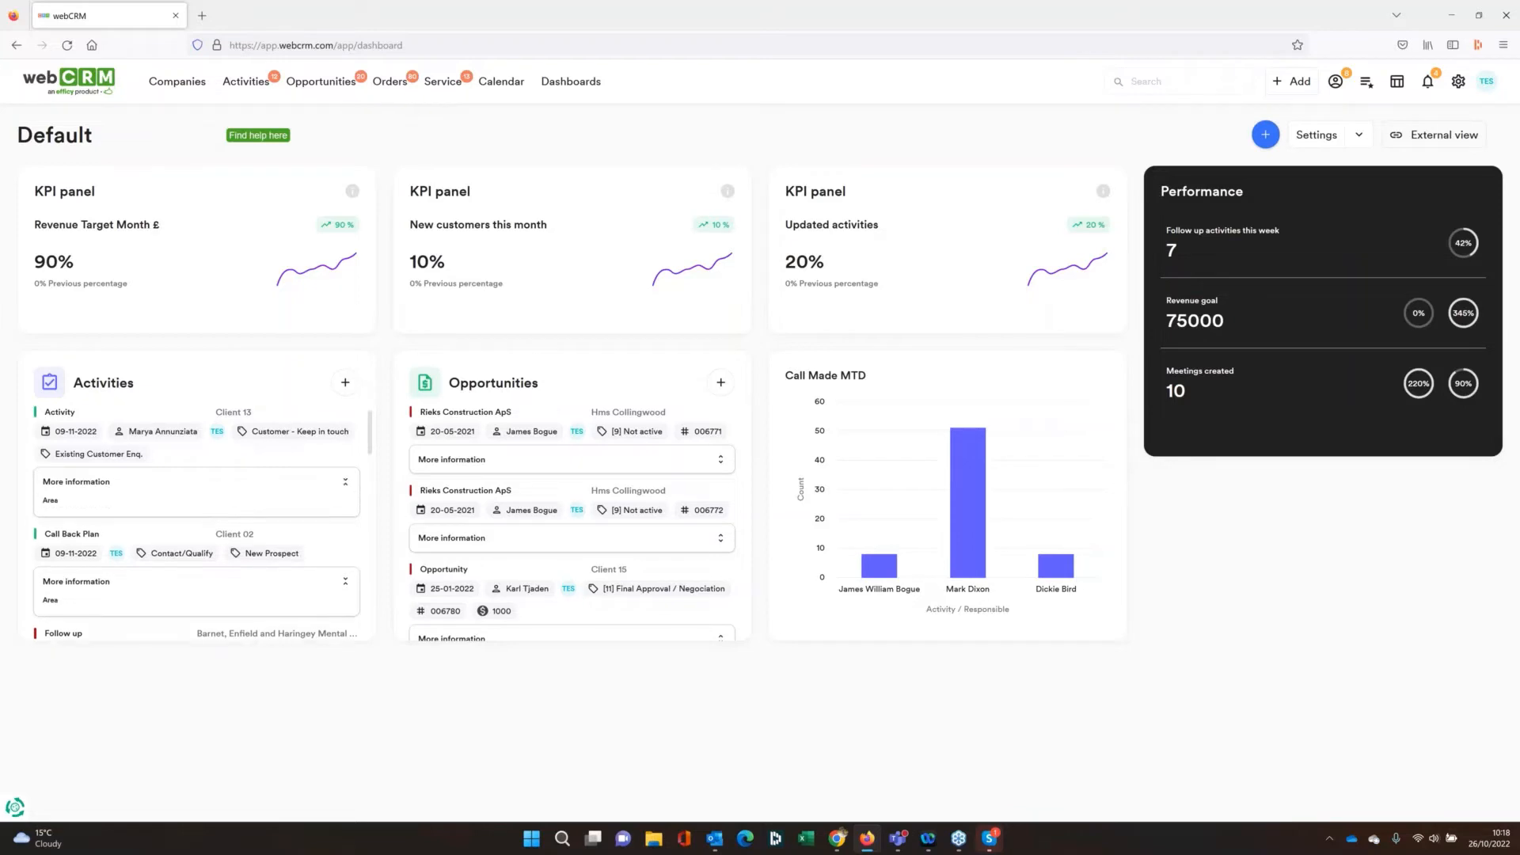
Expand the extra information of the first two opportunities to check the GM field, and collapse both again
{"action": "left_click", "coordinate": [719, 461]}
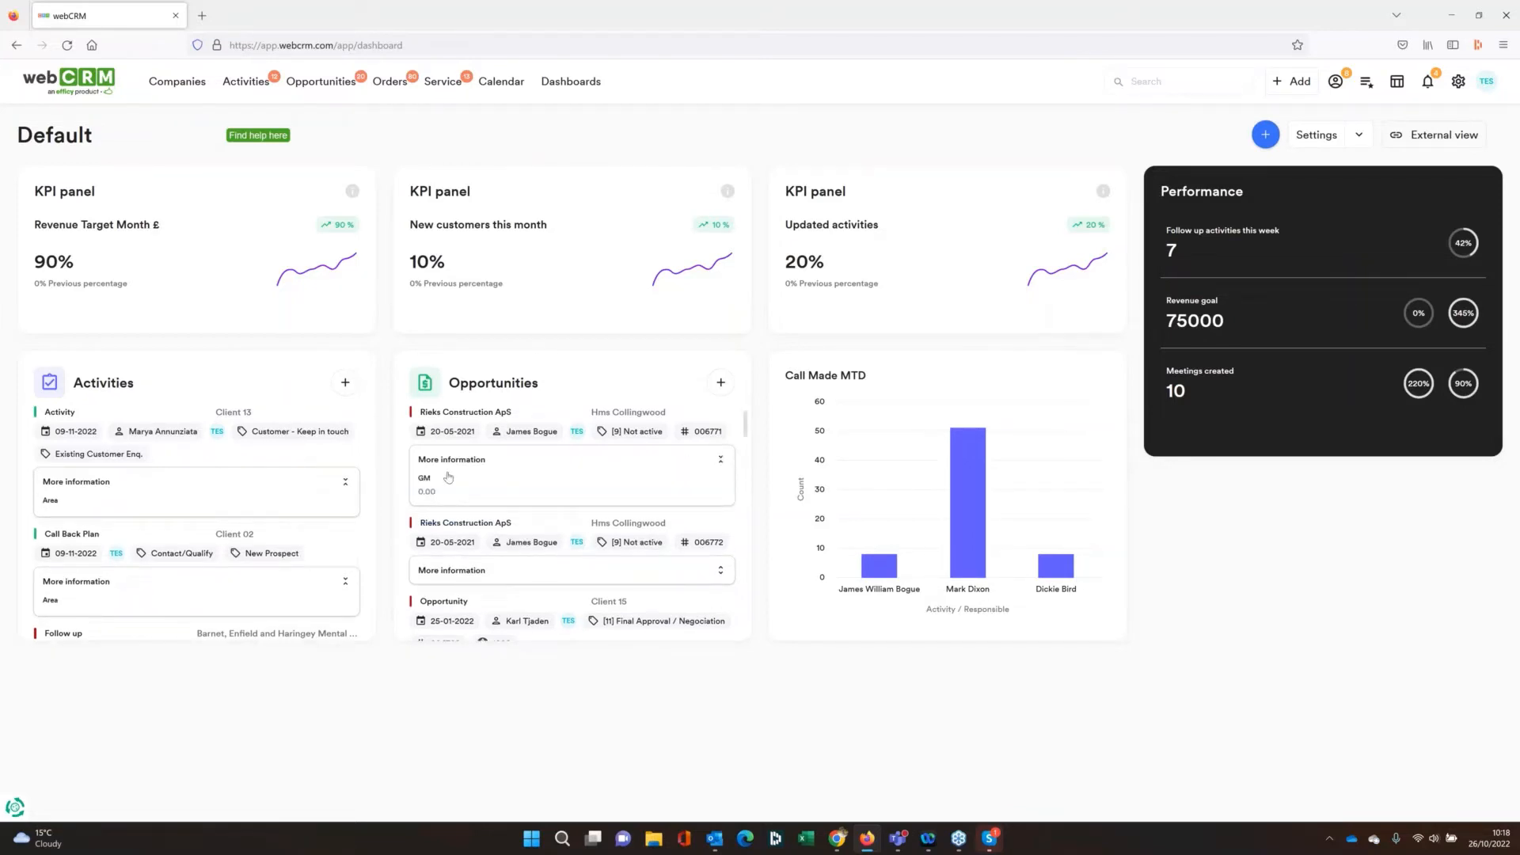
{"action": "left_click", "coordinate": [721, 576]}
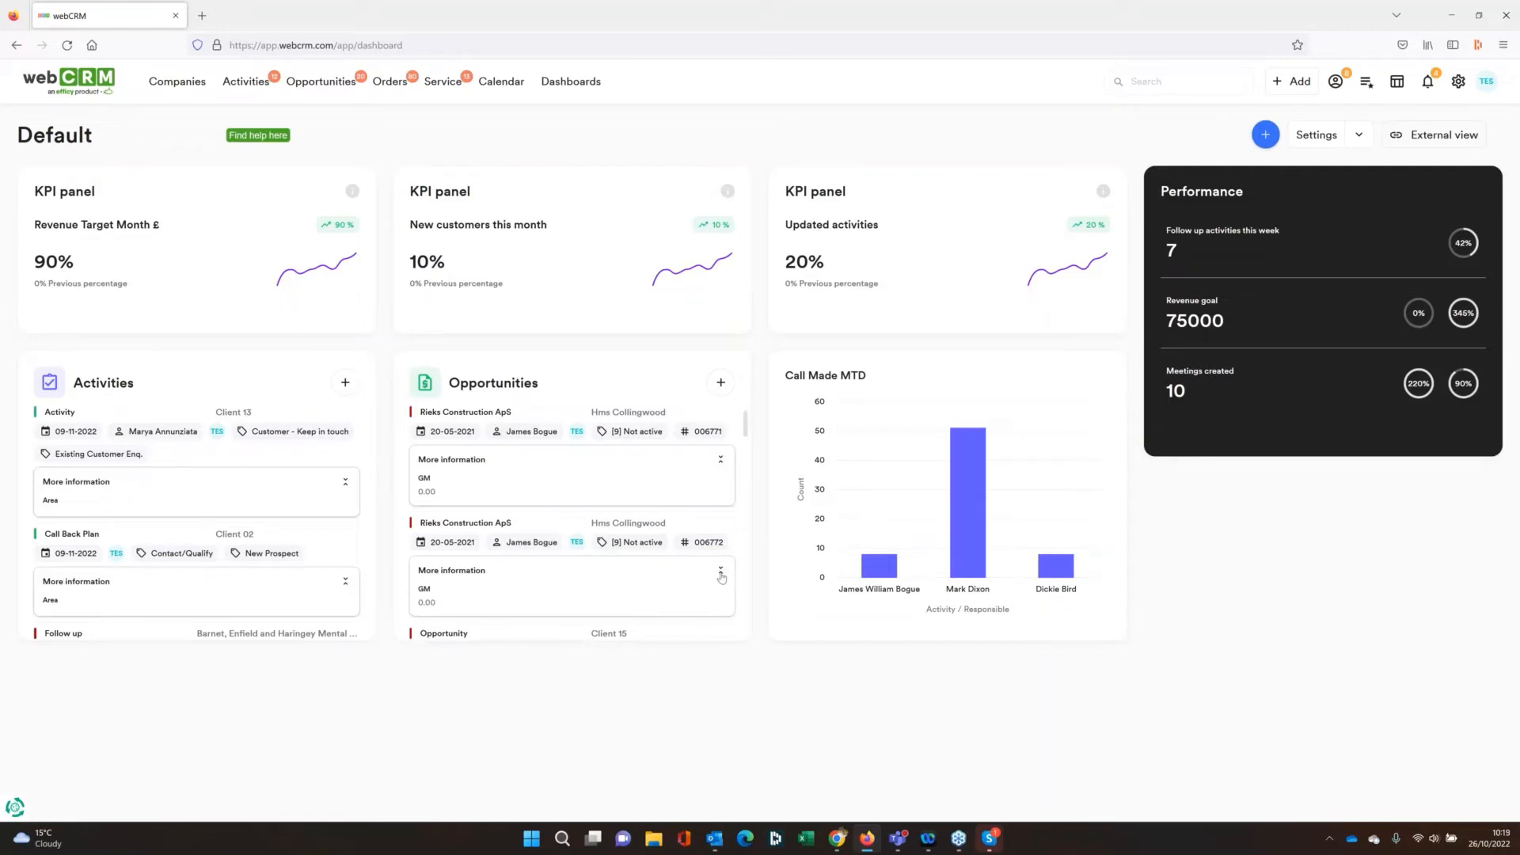
{"action": "left_click", "coordinate": [720, 573]}
{"action": "left_click", "coordinate": [720, 463]}
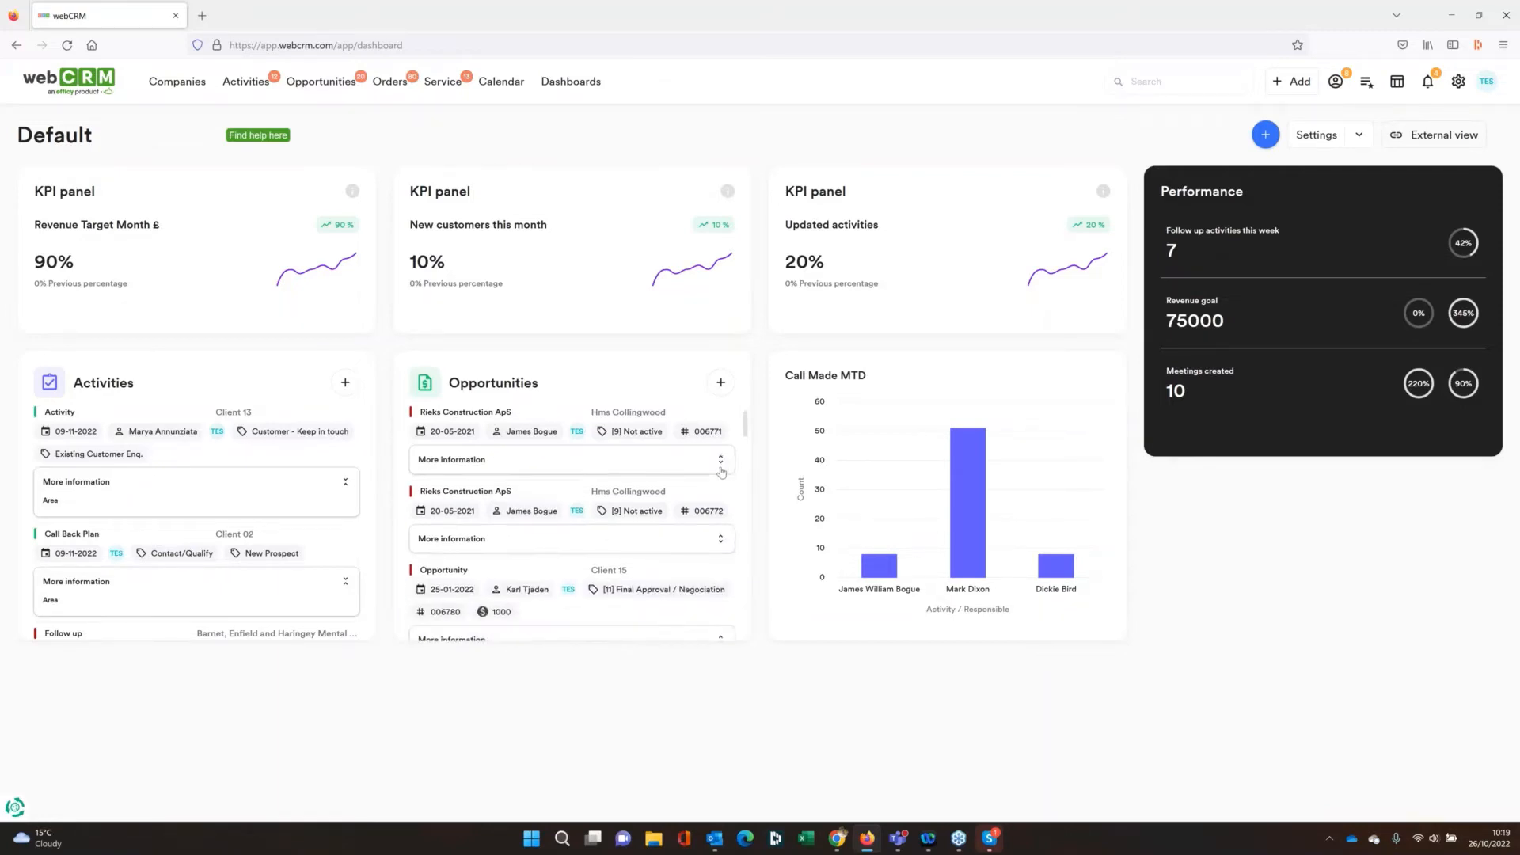
Collapse the first two activities' extra information and expand it for the Client 09 Call Back Plan activity
{"action": "left_click", "coordinate": [345, 482]}
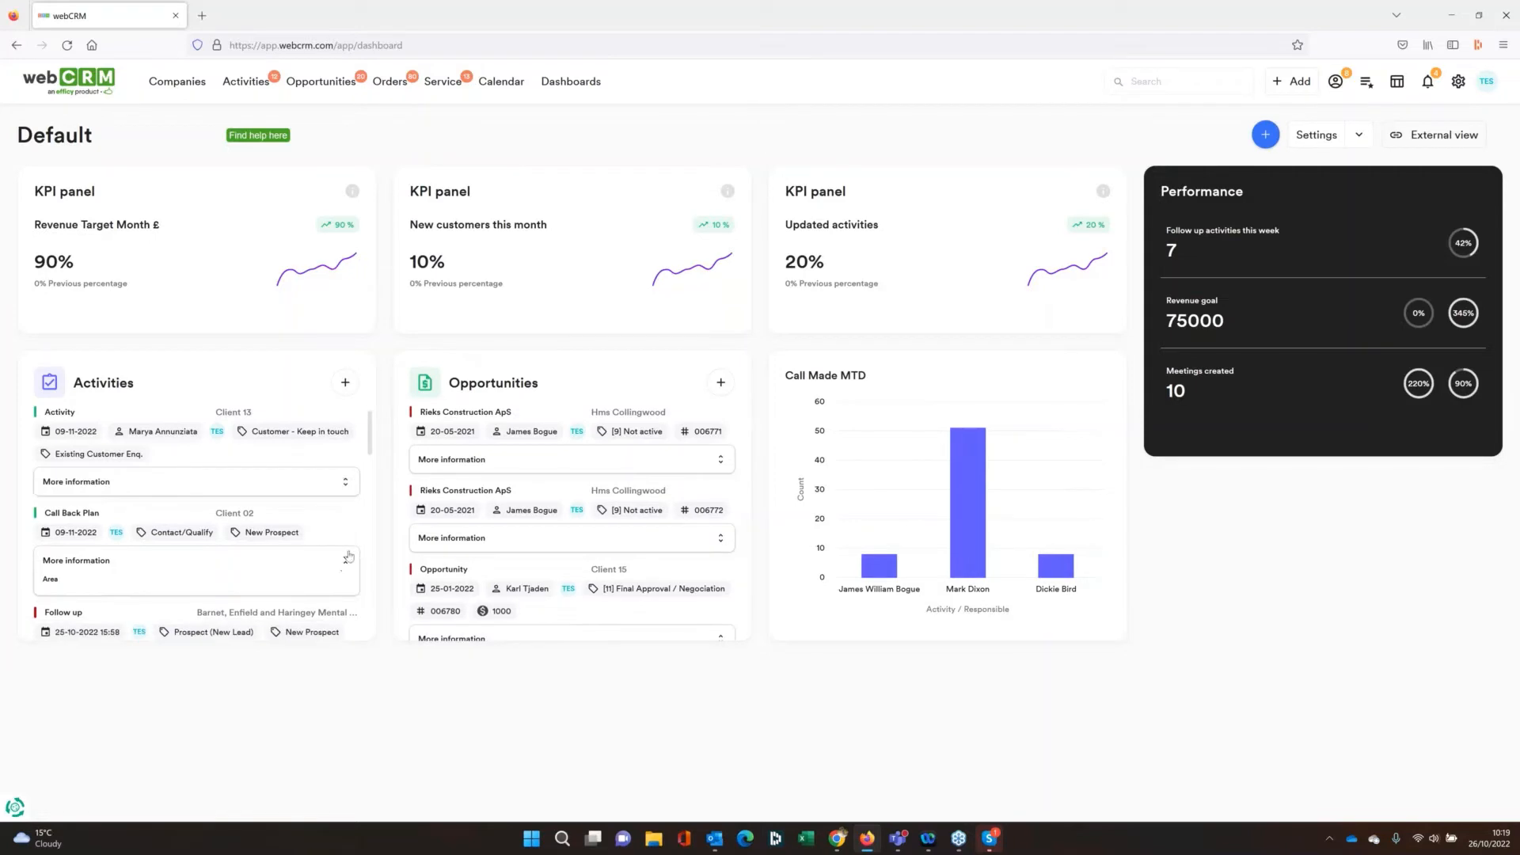
{"action": "left_click", "coordinate": [349, 555]}
{"action": "scroll", "coordinate": [345, 523], "scroll_direction": "down", "scroll_amount": 3}
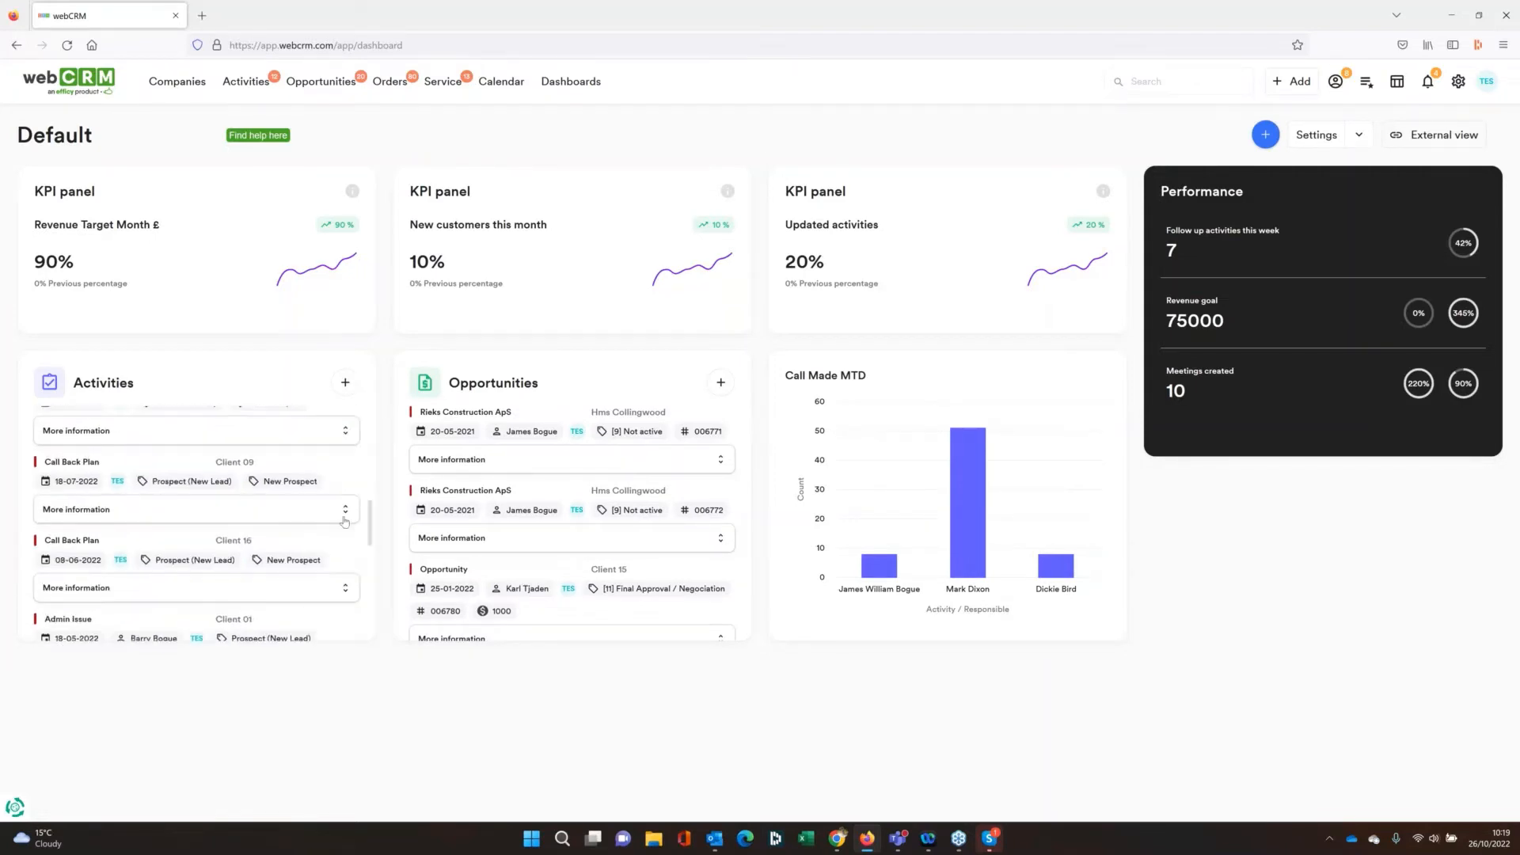
{"action": "left_click", "coordinate": [345, 518]}
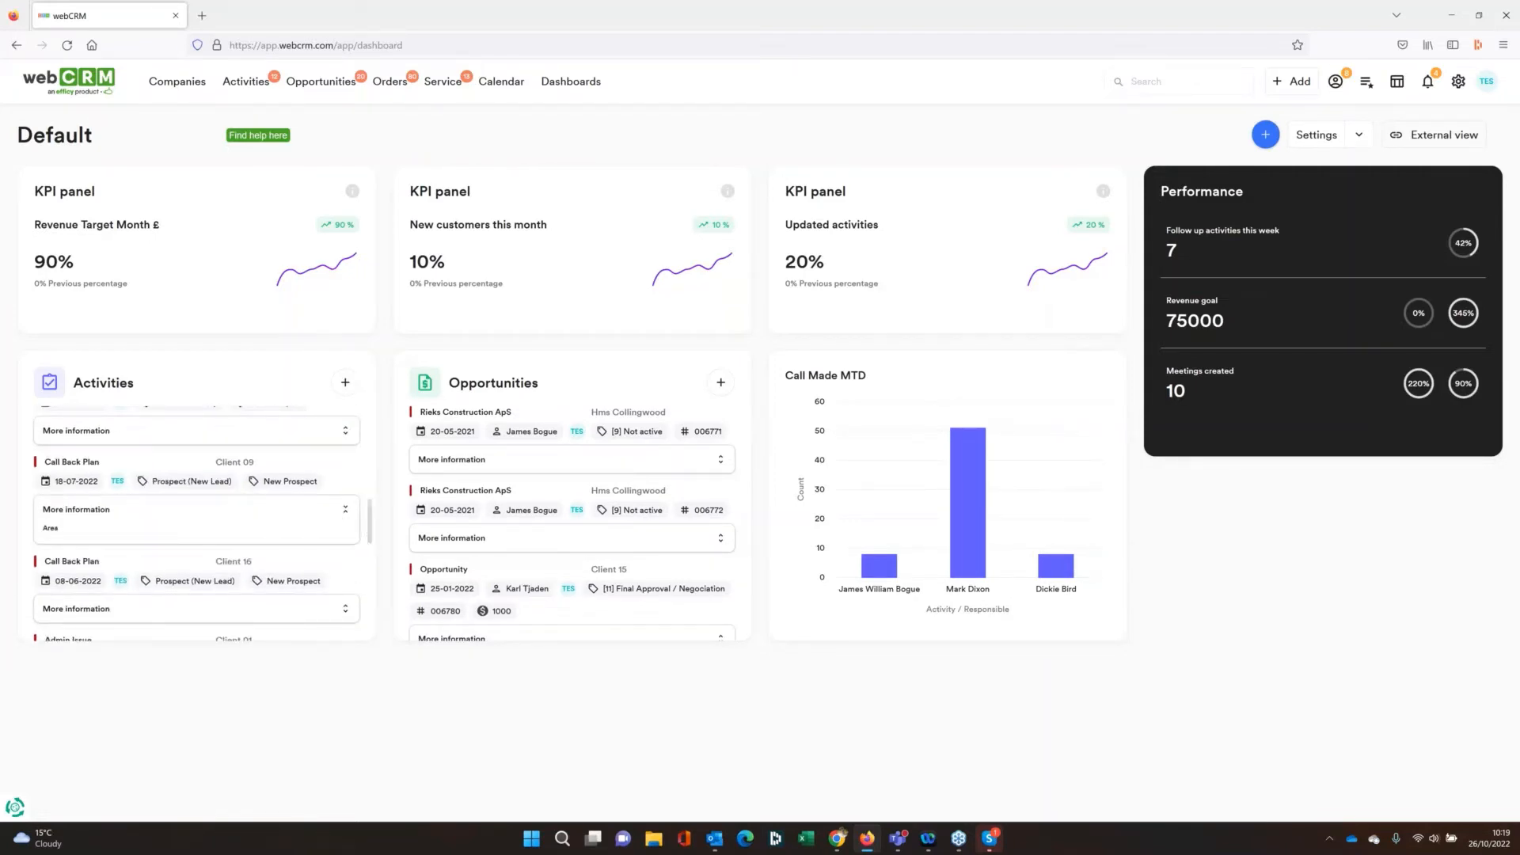
Open the Default dashboard's Performance panel setup and review the entity type, label and field of the first target
{"action": "scroll", "coordinate": [198, 514], "scroll_direction": "up", "scroll_amount": 5}
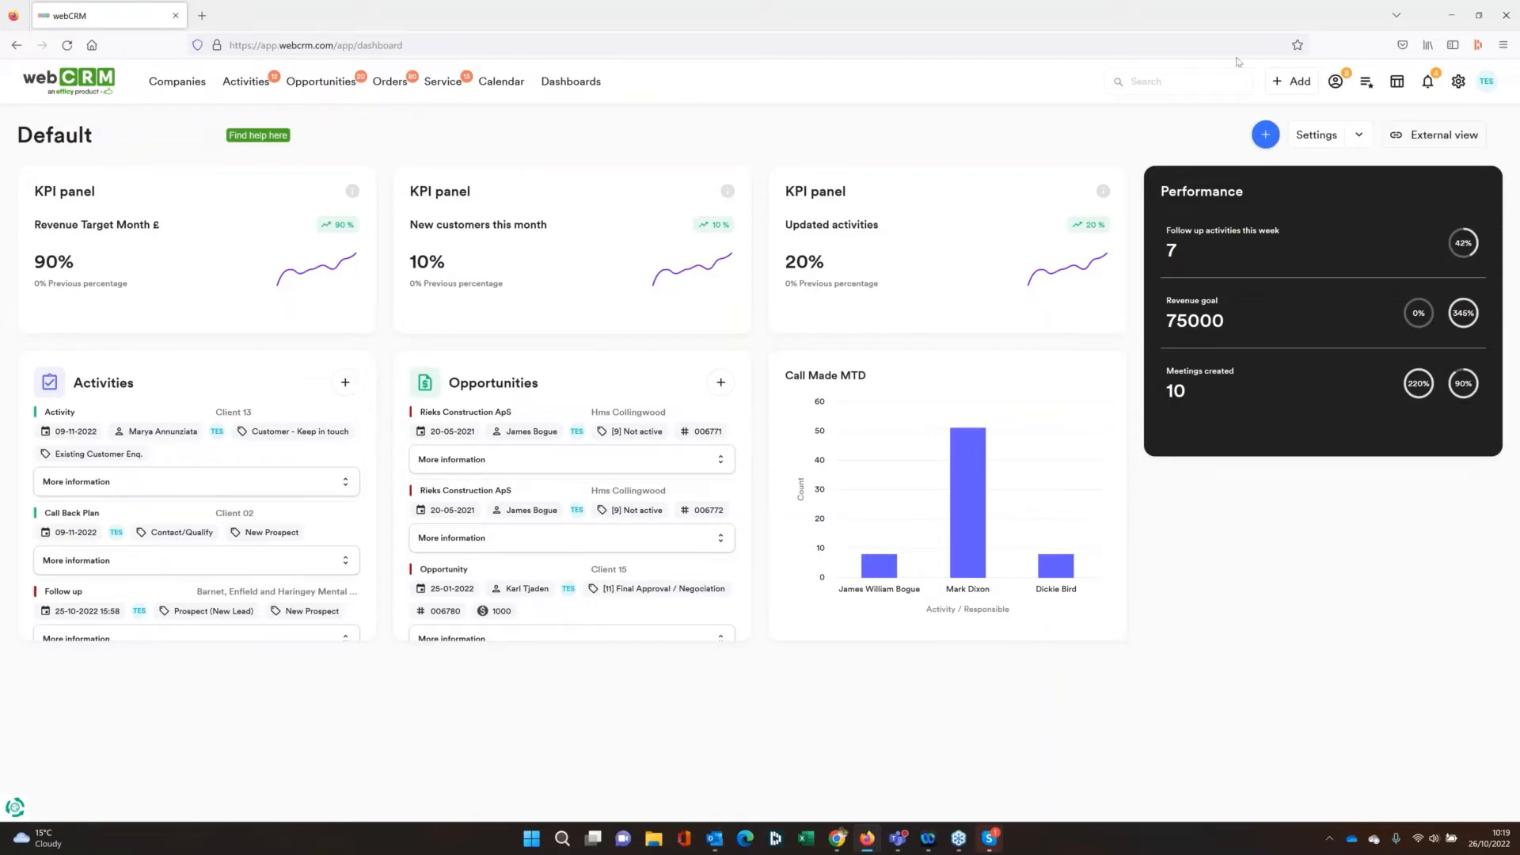
{"action": "left_click", "coordinate": [1311, 137]}
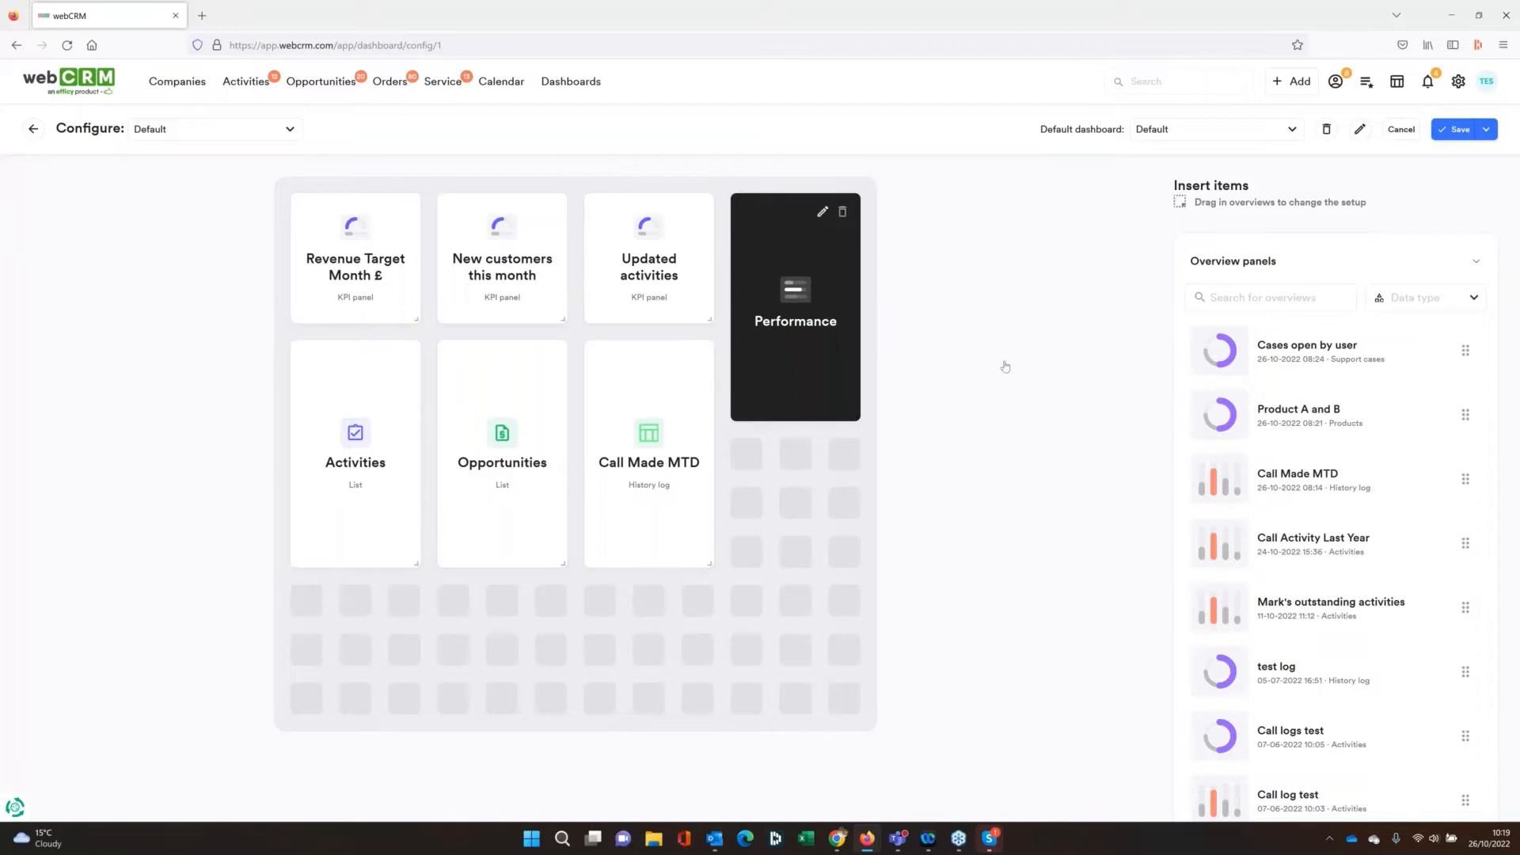
{"action": "left_click", "coordinate": [822, 214]}
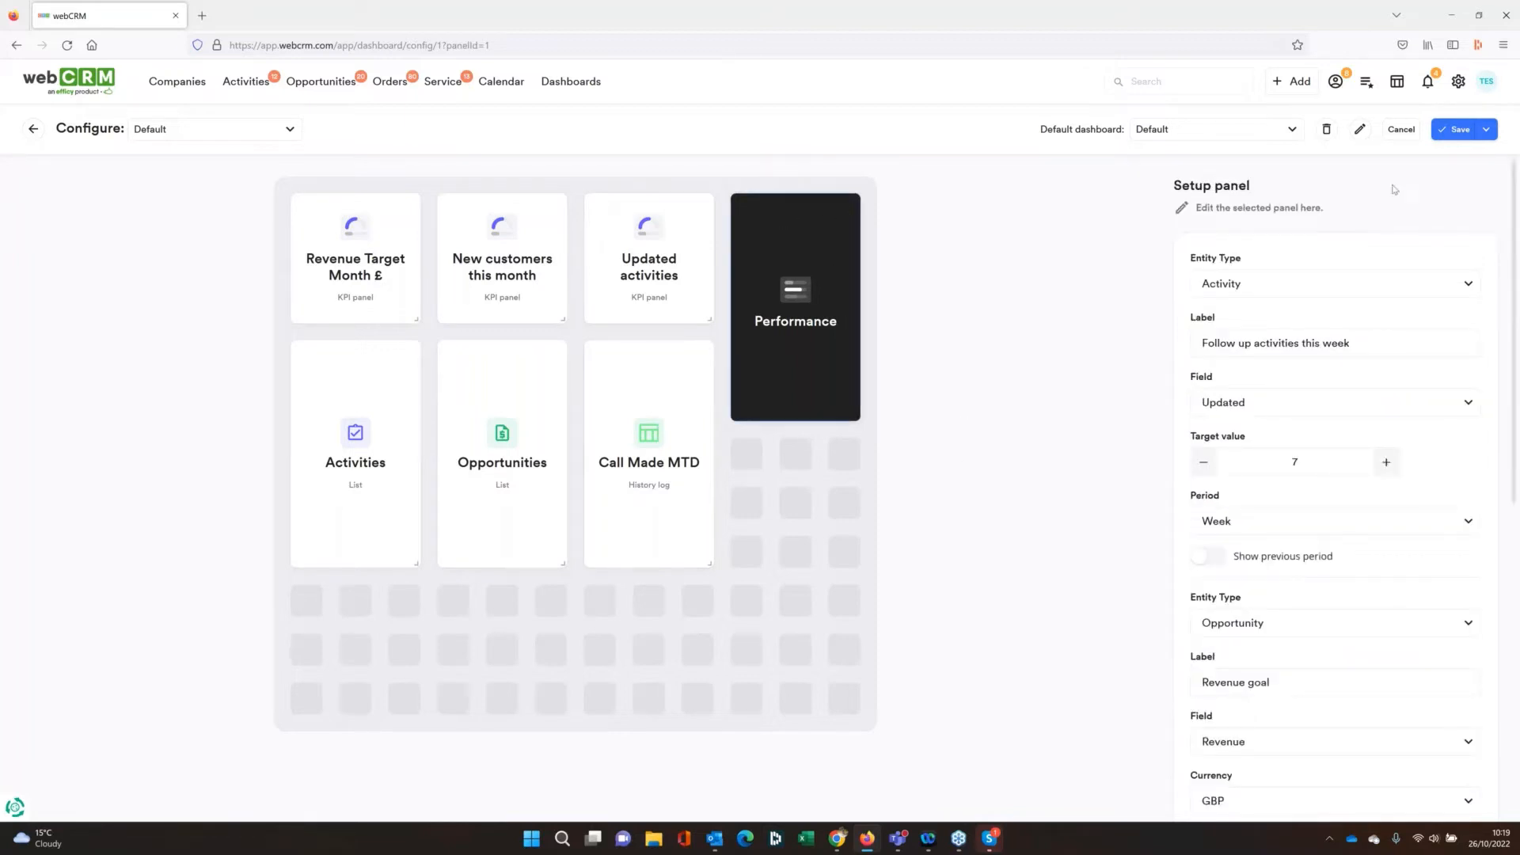
{"action": "left_click_drag", "start_coordinate": [1509, 260], "coordinate": [1462, 249]}
{"action": "left_click", "coordinate": [1283, 287]}
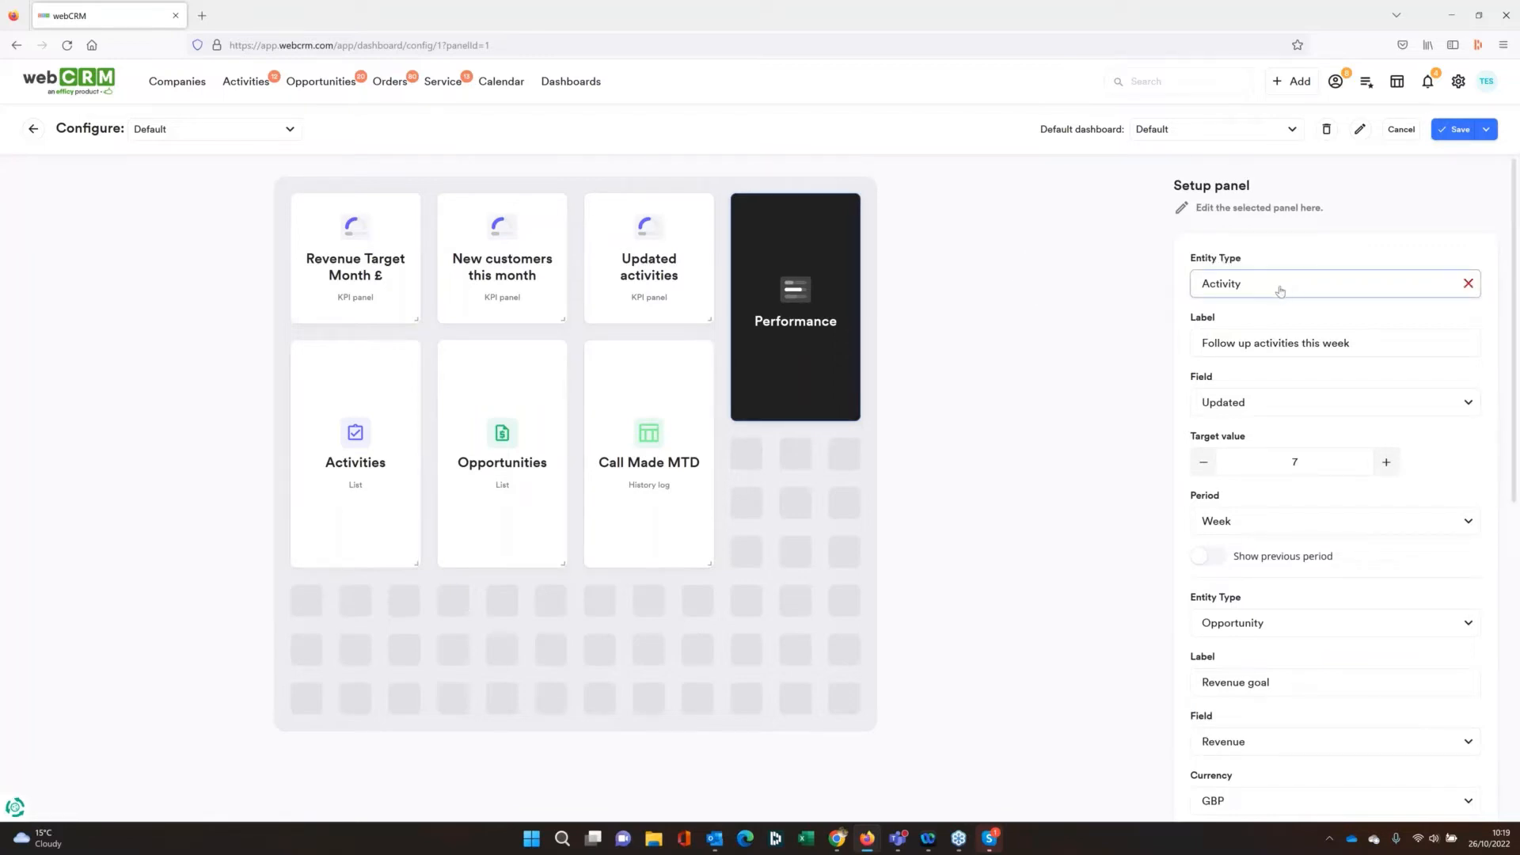
{"action": "key", "text": "Tab"}
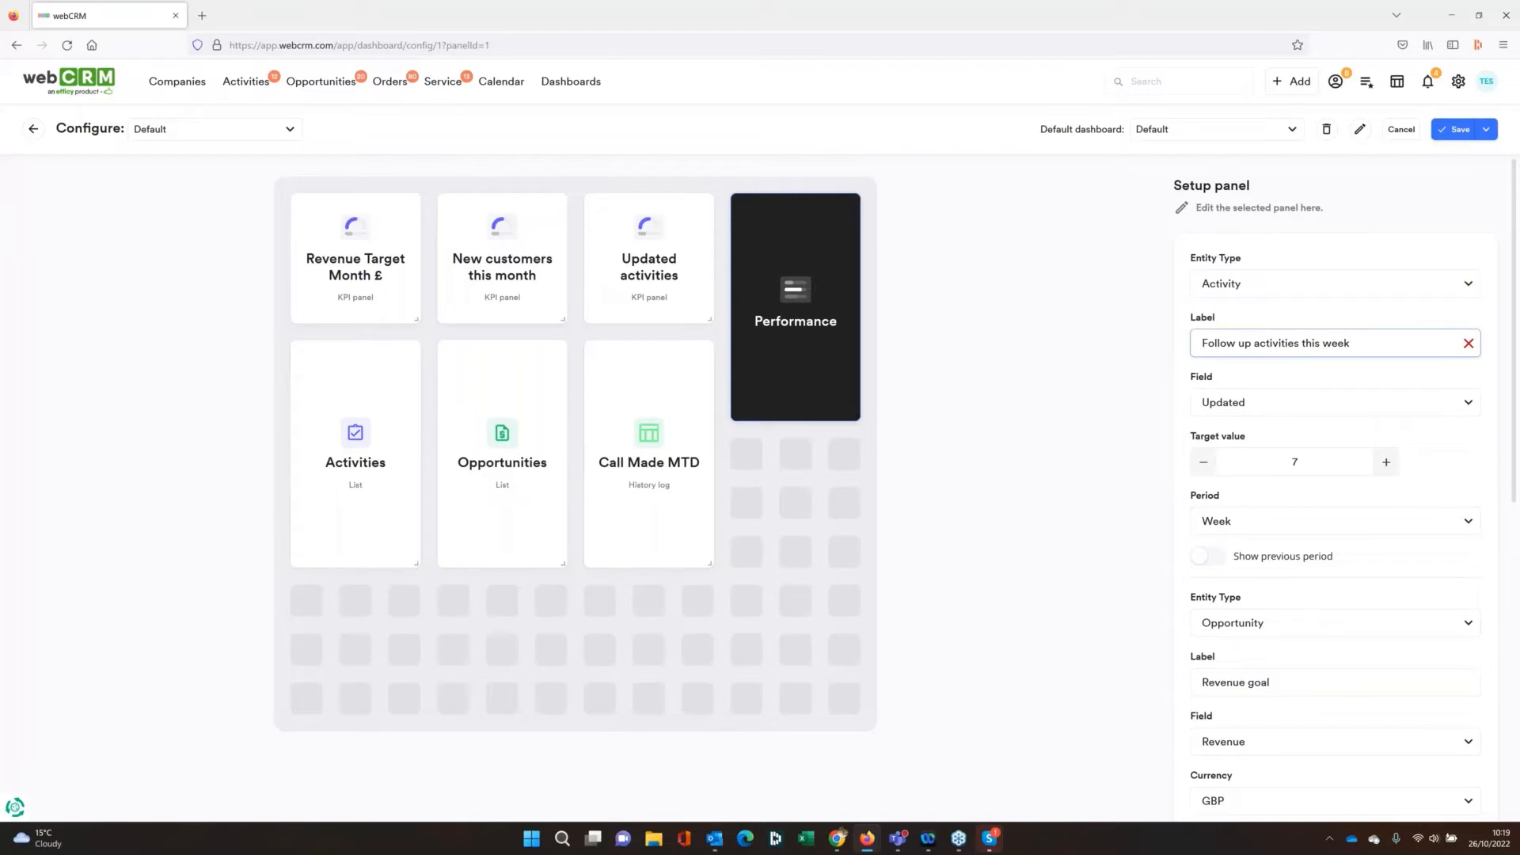
{"action": "left_click", "coordinate": [1282, 410]}
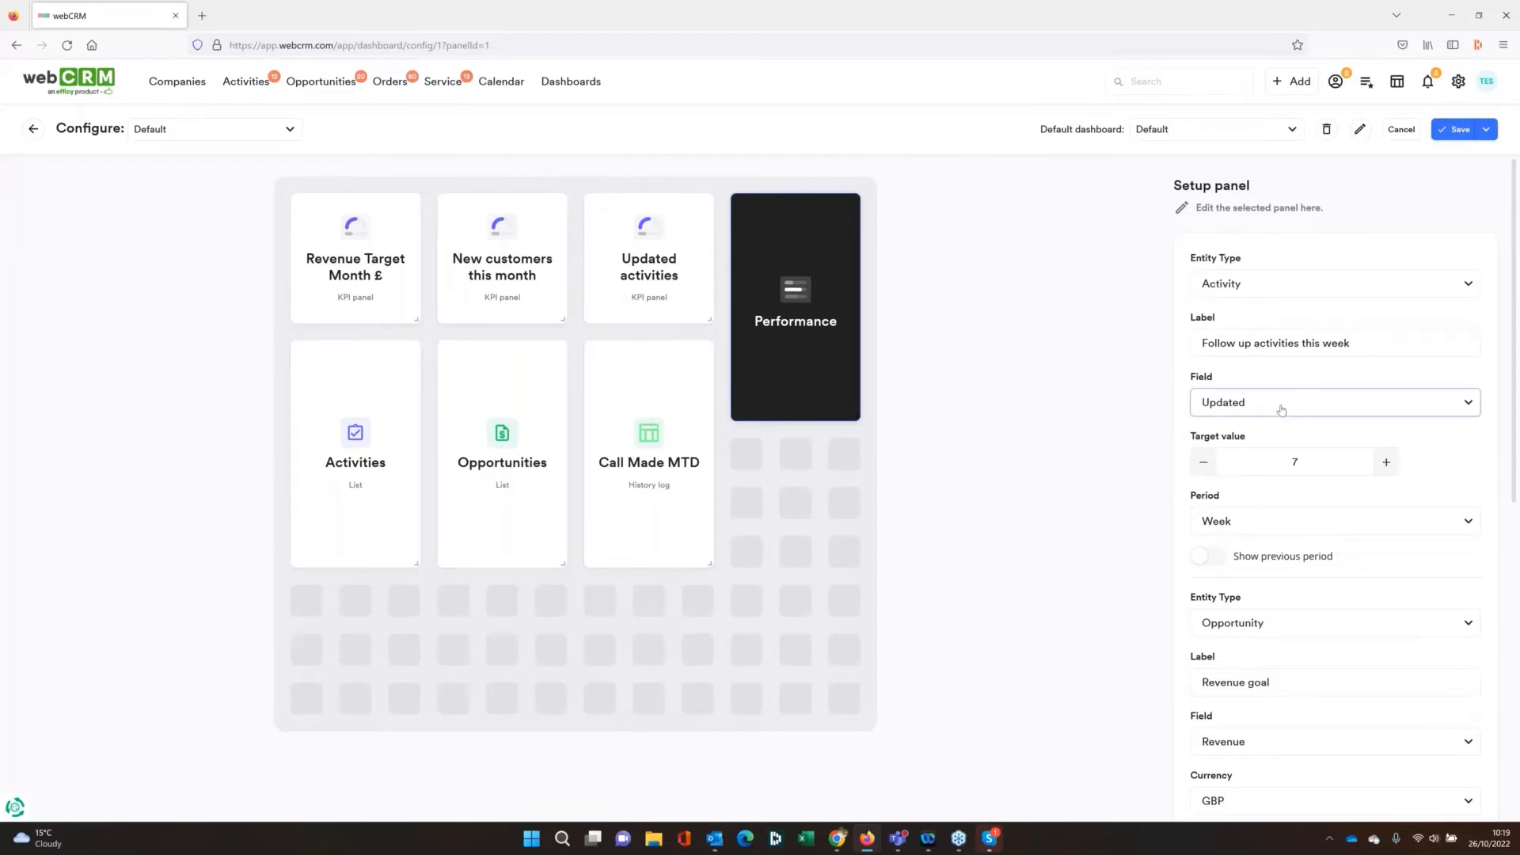
Set the target value of Follow up activities this week to 10 and check its period options
{"action": "left_click", "coordinate": [1386, 463]}
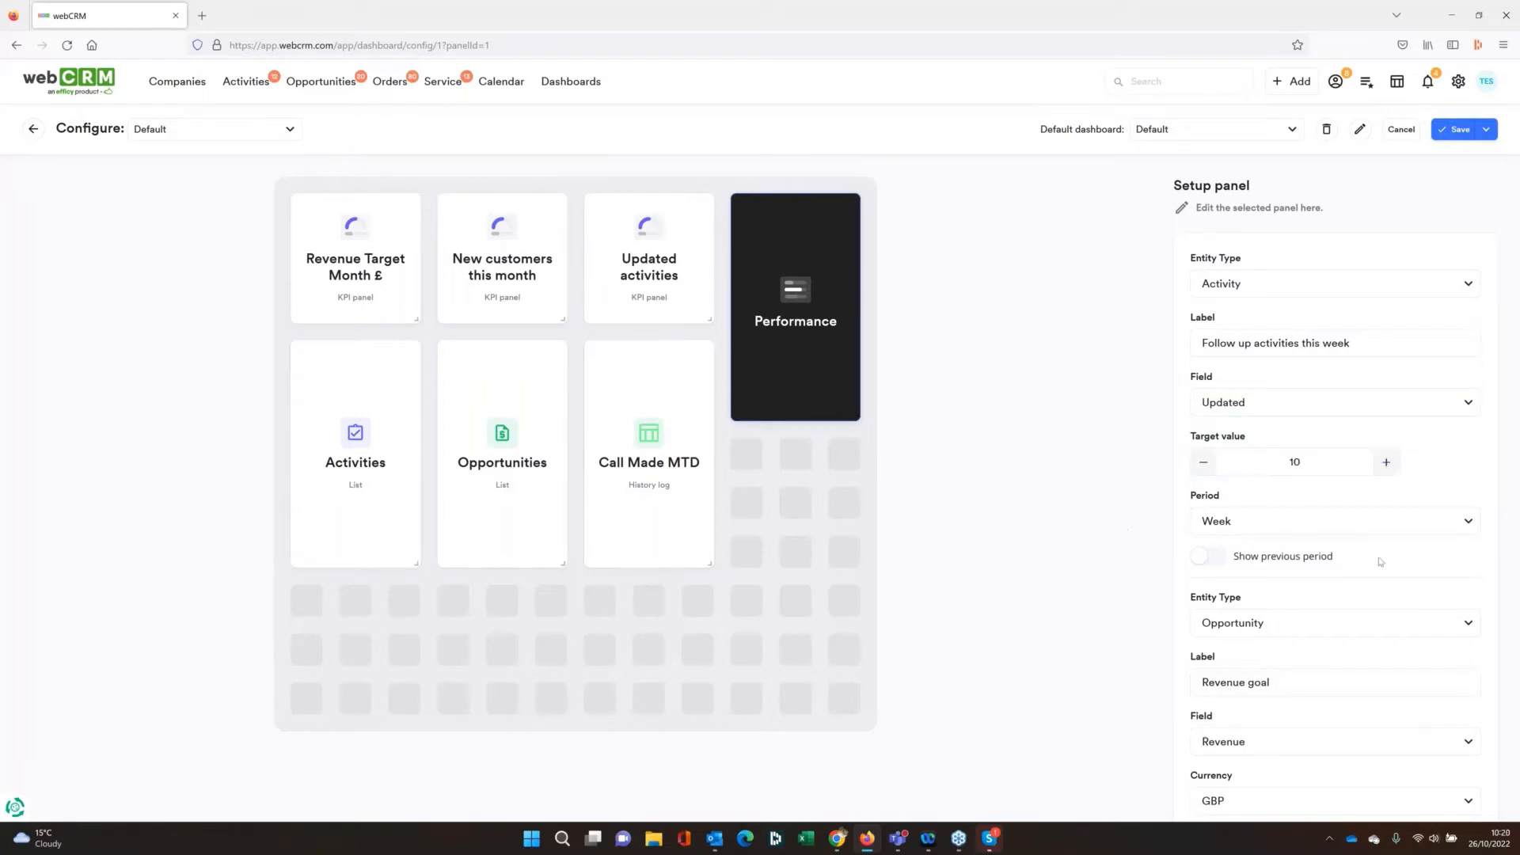
{"action": "left_click", "coordinate": [1466, 522]}
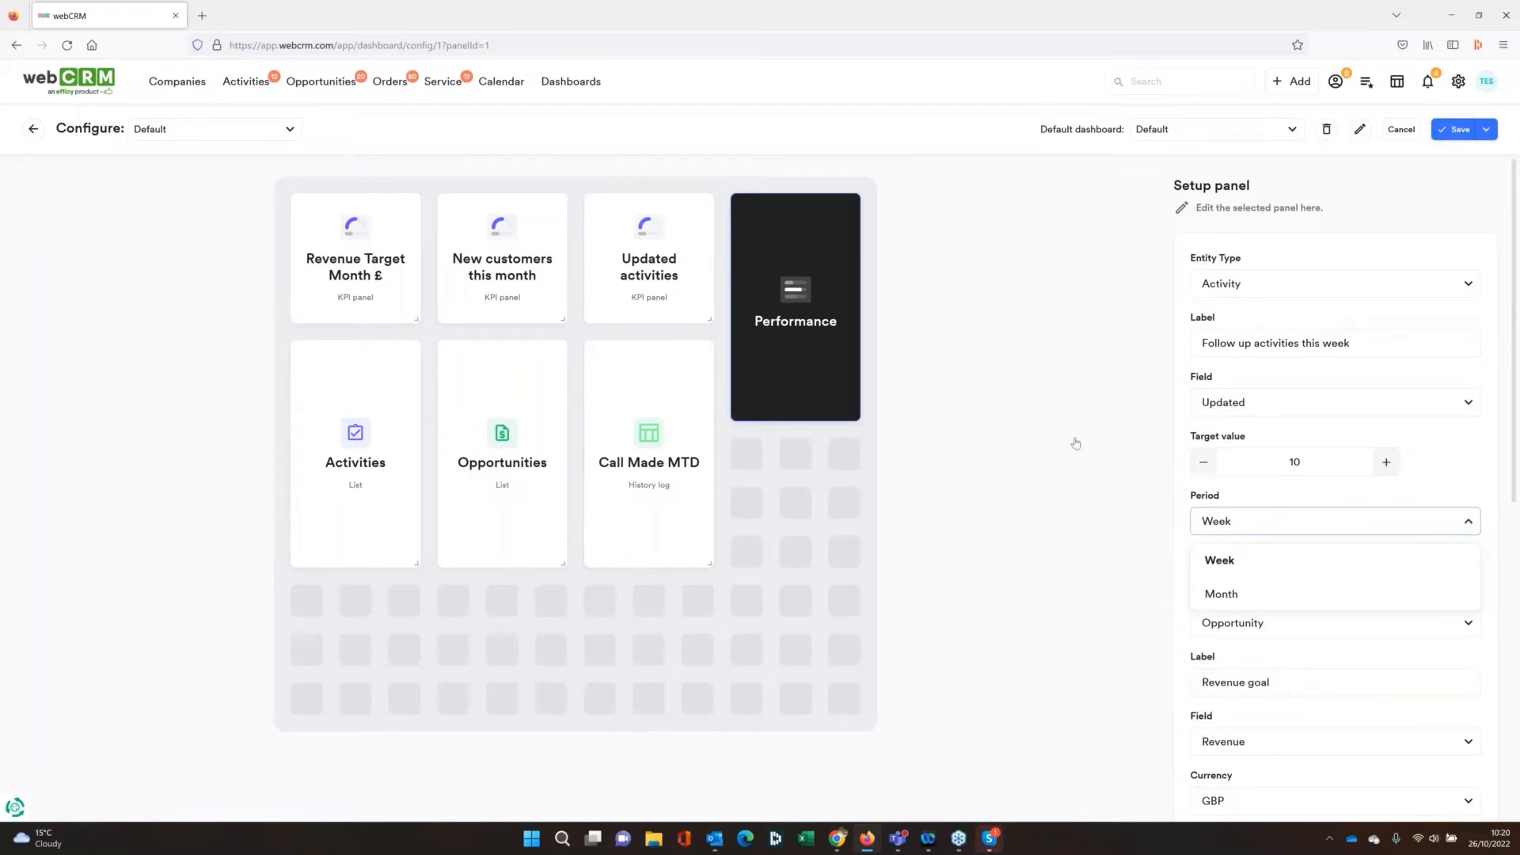
{"action": "left_click", "coordinate": [1075, 443]}
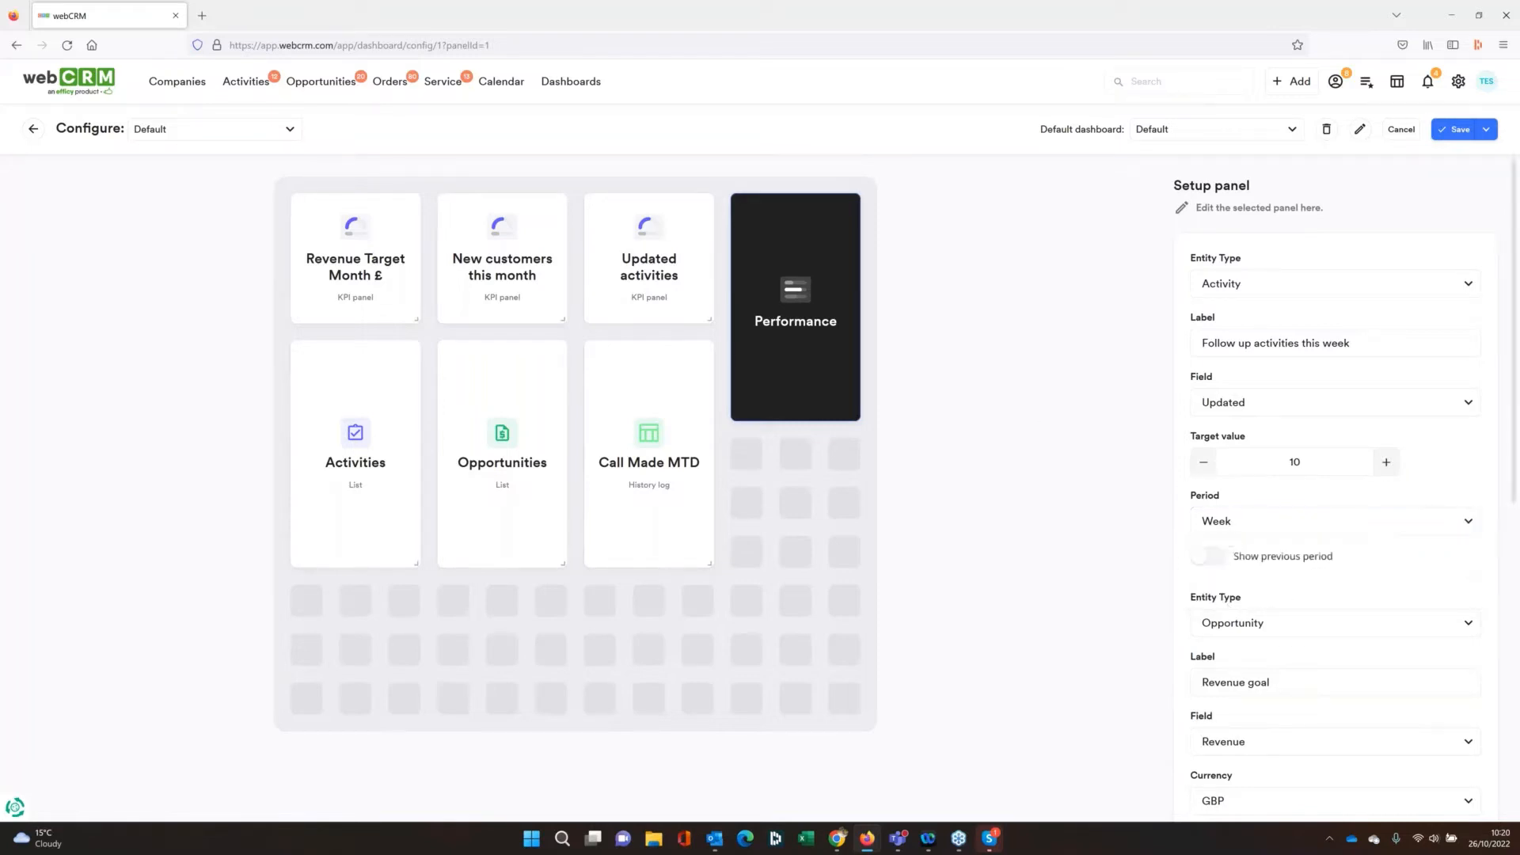
Review the Revenue goal target's settings and its period options, keeping the period as Month
{"action": "scroll", "coordinate": [1250, 558], "scroll_direction": "down", "scroll_amount": 2}
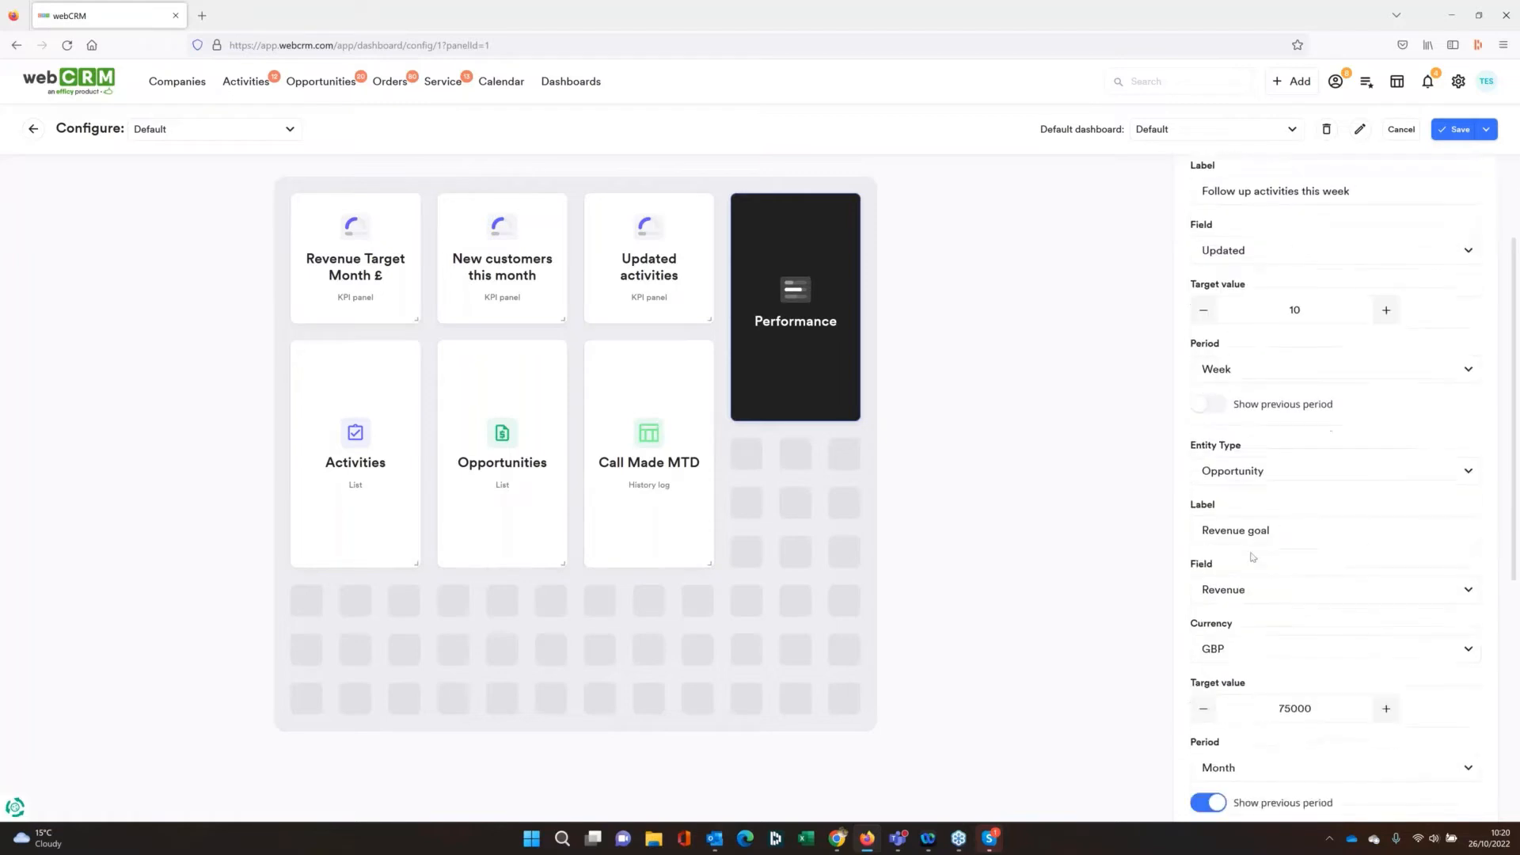
{"action": "scroll", "coordinate": [1252, 557], "scroll_direction": "down", "scroll_amount": 1}
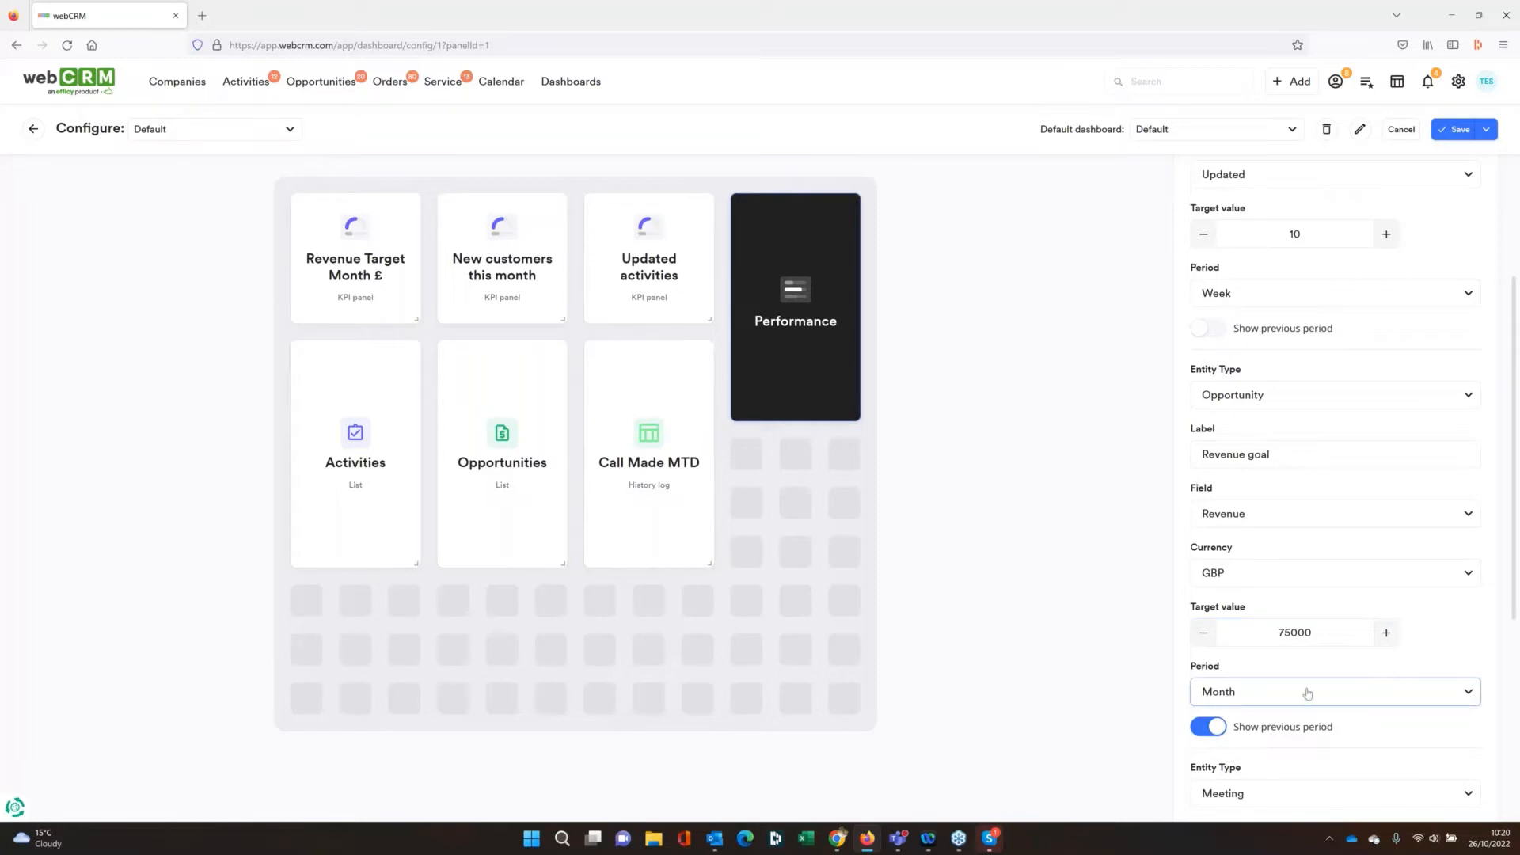
{"action": "left_click", "coordinate": [1306, 692]}
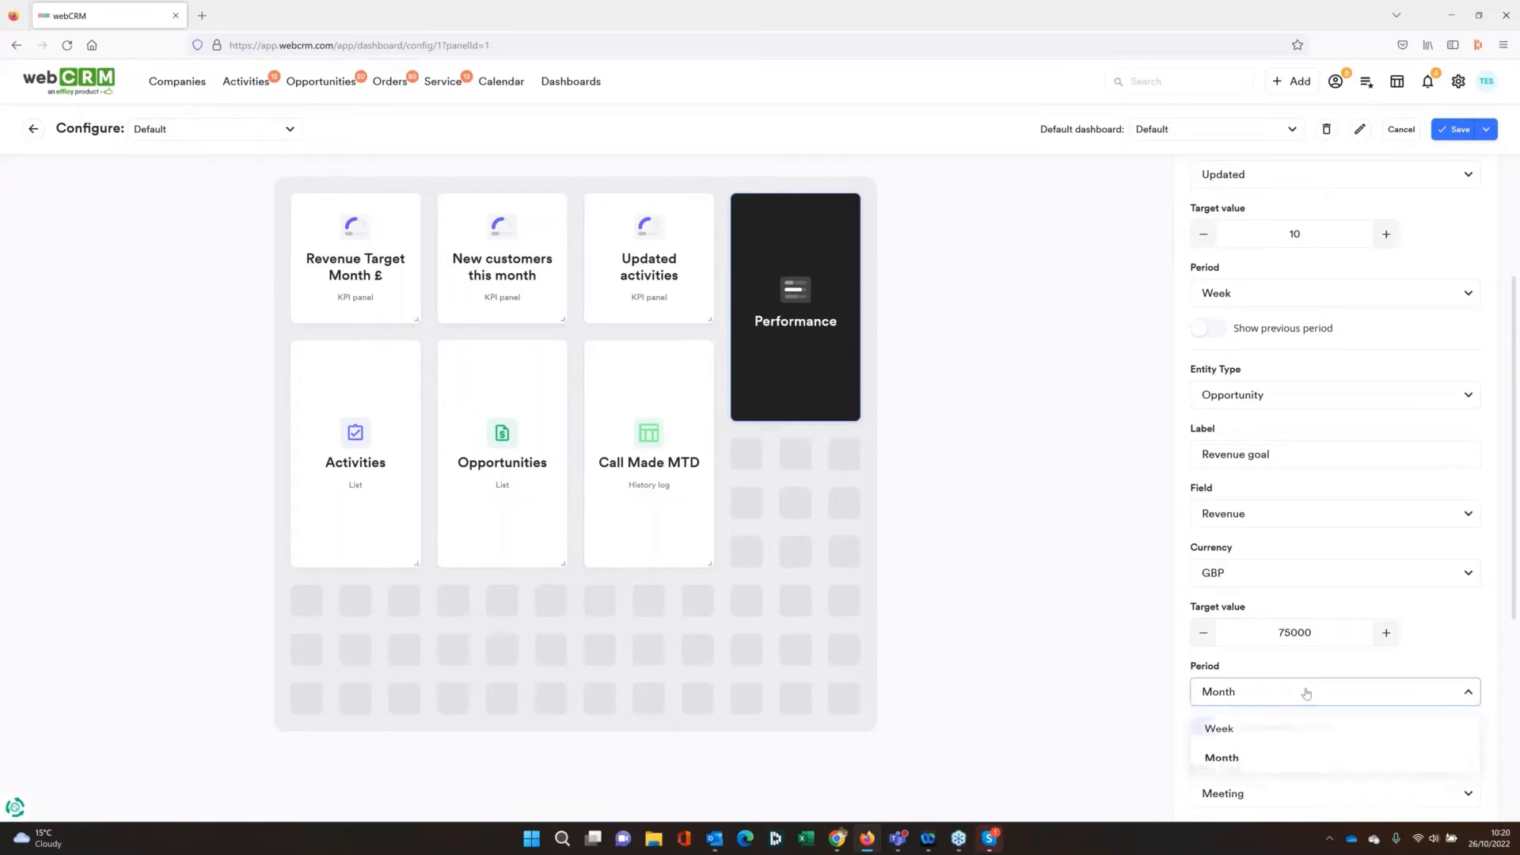
{"action": "left_click", "coordinate": [1223, 760]}
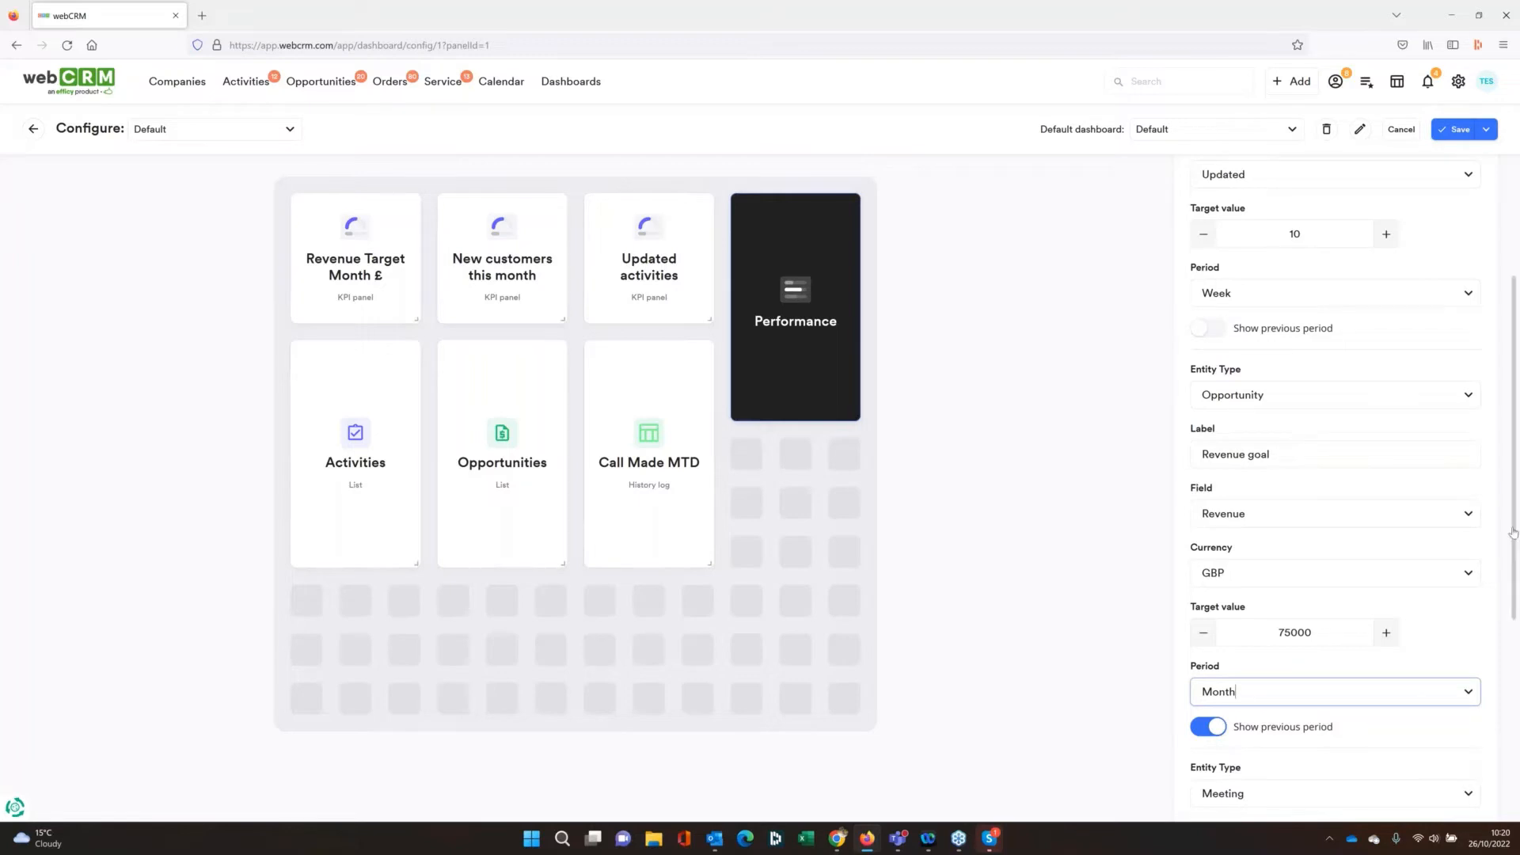
Add an extra blank target below Meetings created in the Performance panel, and return to the dashboard without saving
{"action": "scroll", "coordinate": [1485, 722], "scroll_direction": "down", "scroll_amount": 5}
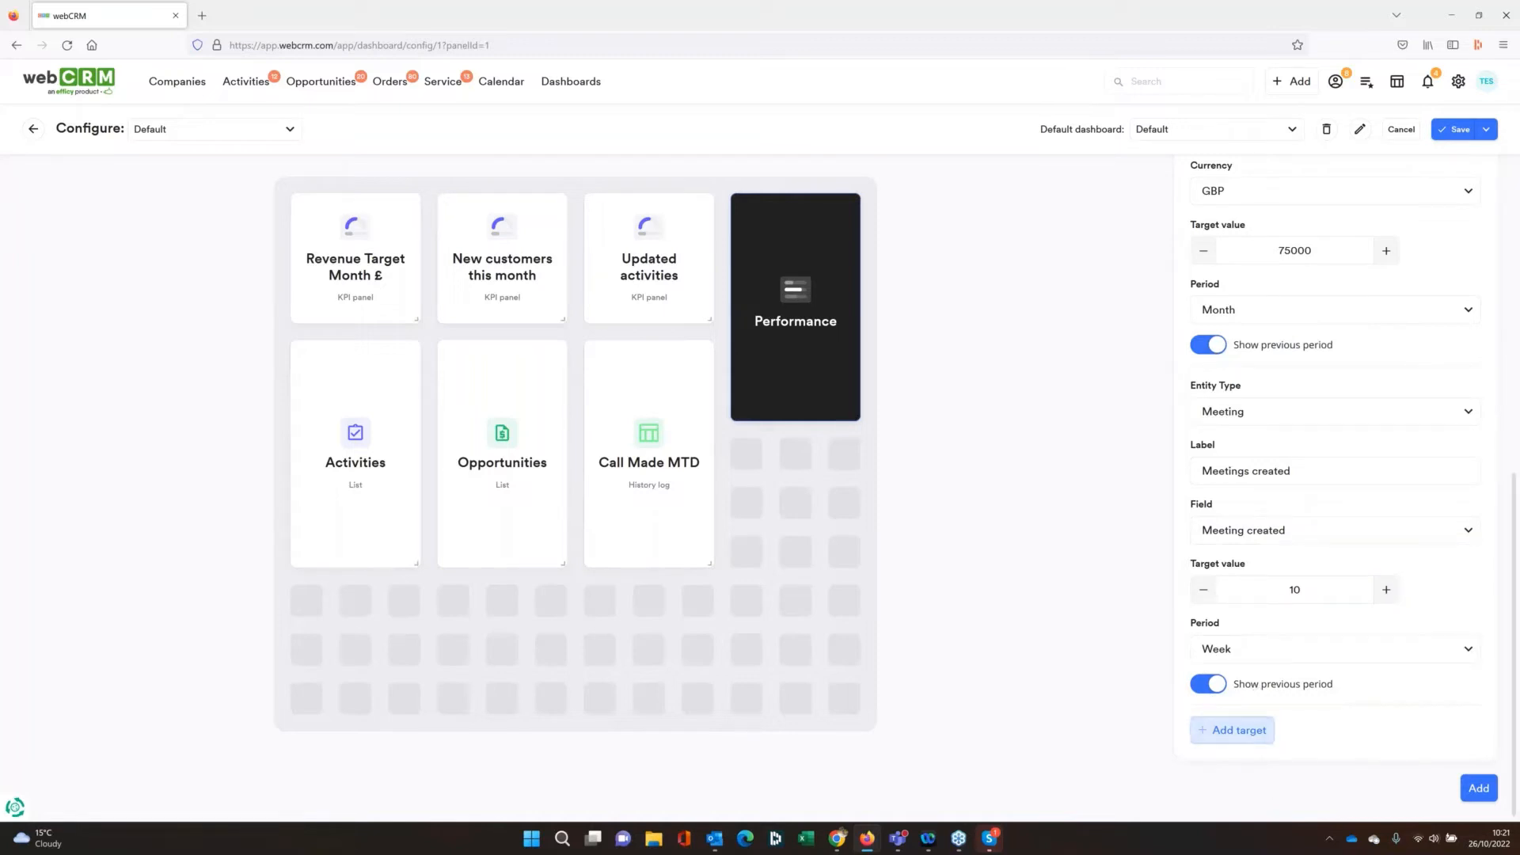
{"action": "left_click", "coordinate": [1237, 732]}
{"action": "scroll", "coordinate": [1350, 722], "scroll_direction": "down", "scroll_amount": 1}
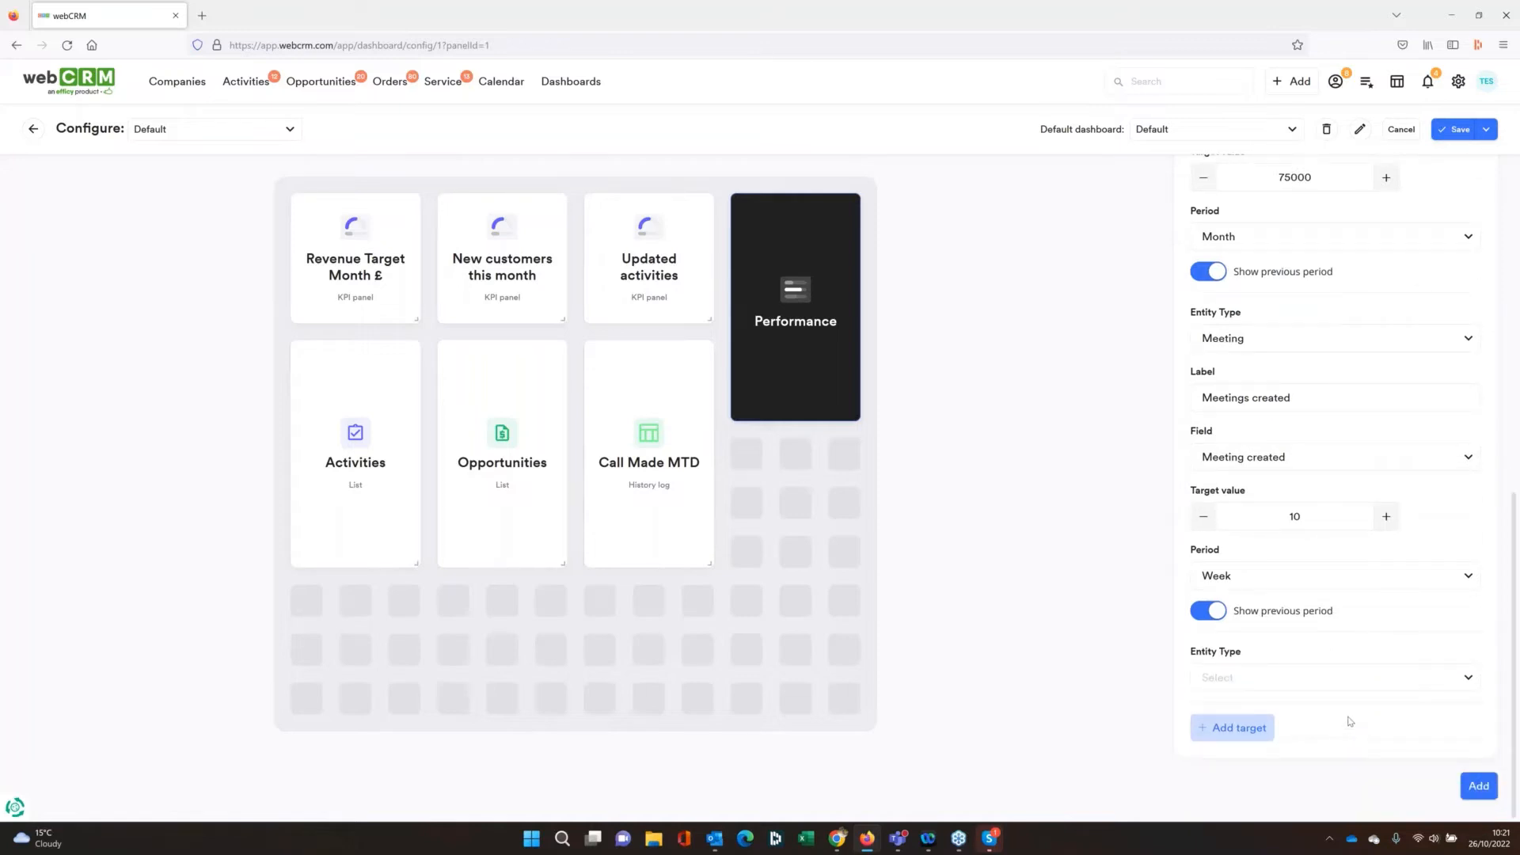
{"action": "scroll", "coordinate": [1350, 721], "scroll_direction": "up", "scroll_amount": 6}
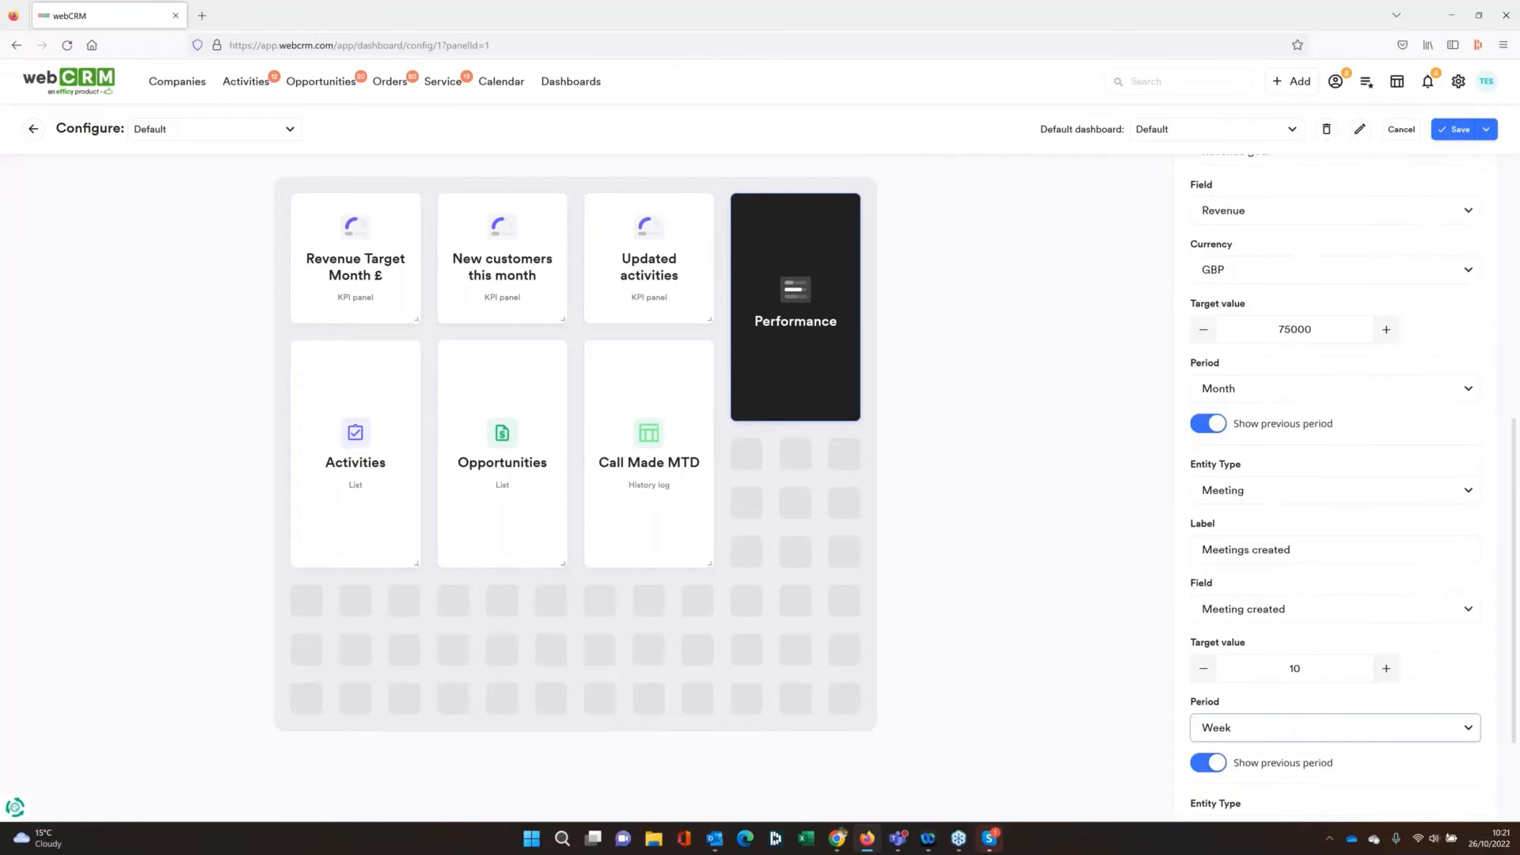
{"action": "scroll", "coordinate": [1353, 715], "scroll_direction": "up", "scroll_amount": 3}
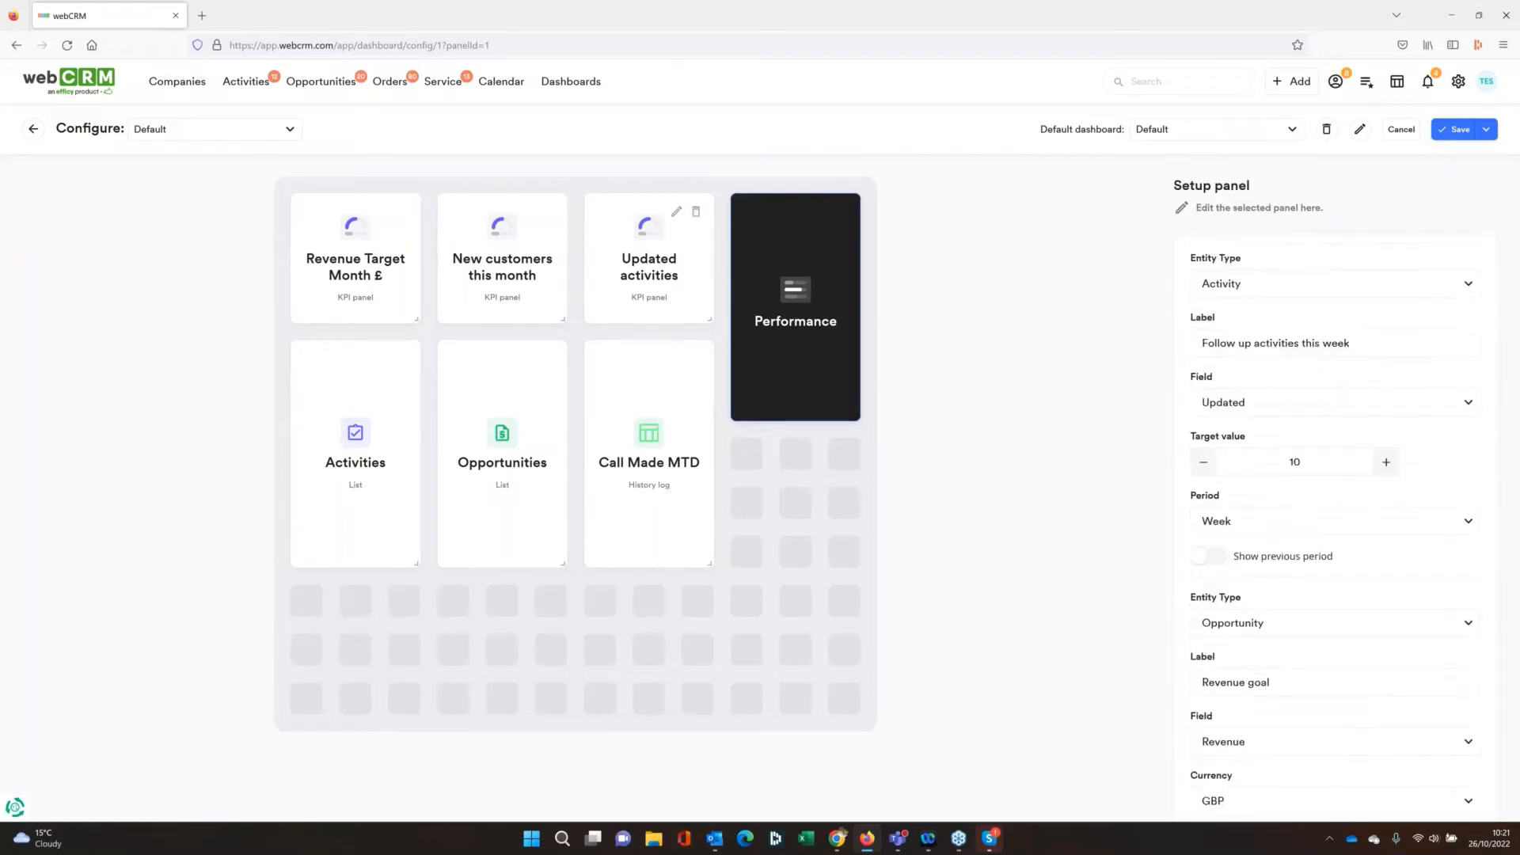
{"action": "left_click", "coordinate": [35, 129]}
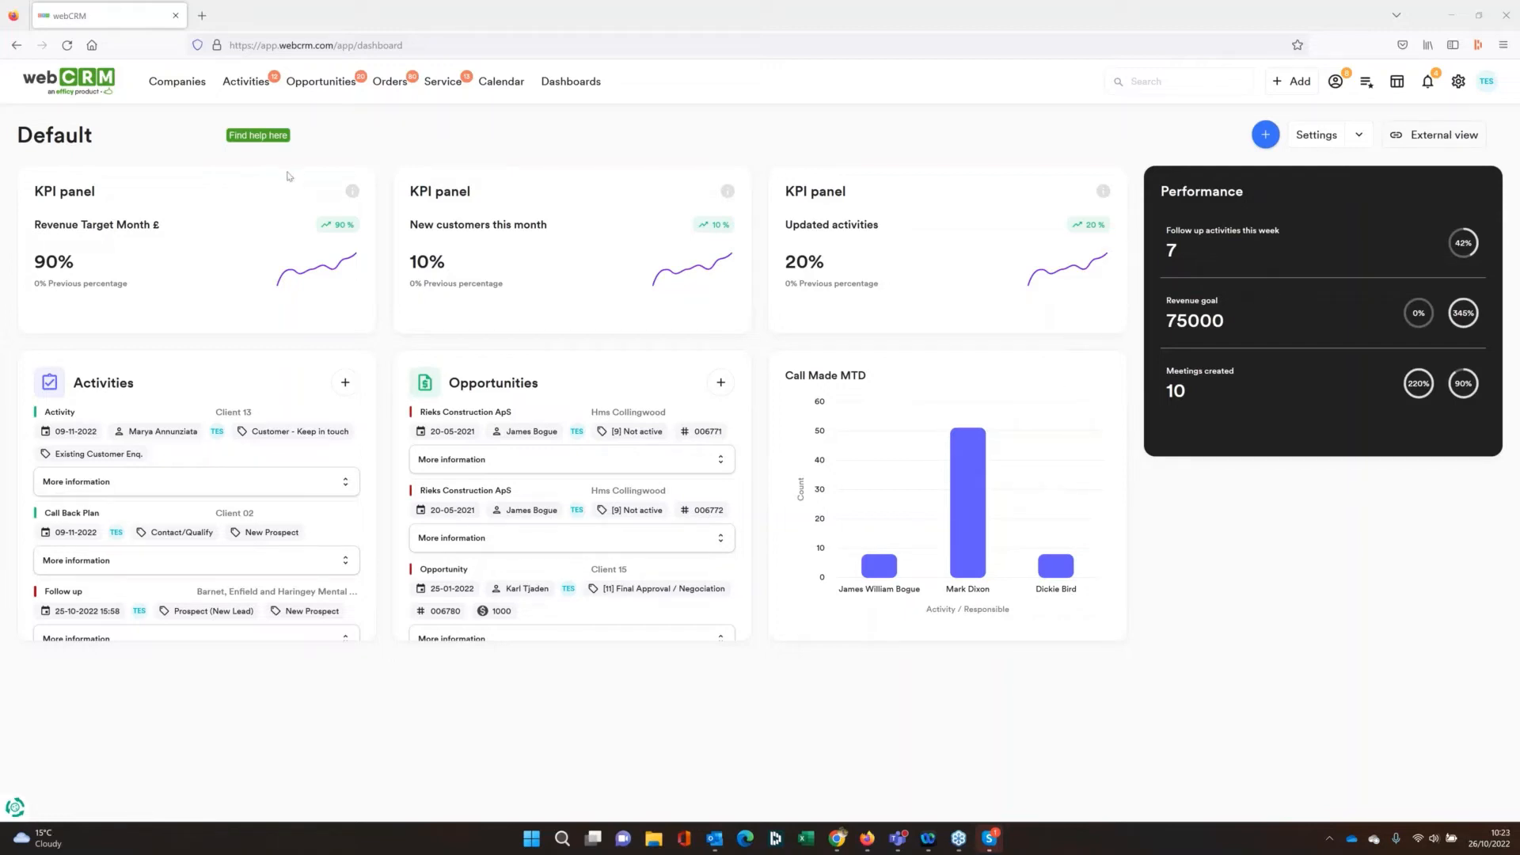
Reopen the Performance panel's setup, check the currency options of the Revenue goal target and return to the dashboard
{"action": "left_click", "coordinate": [1316, 135]}
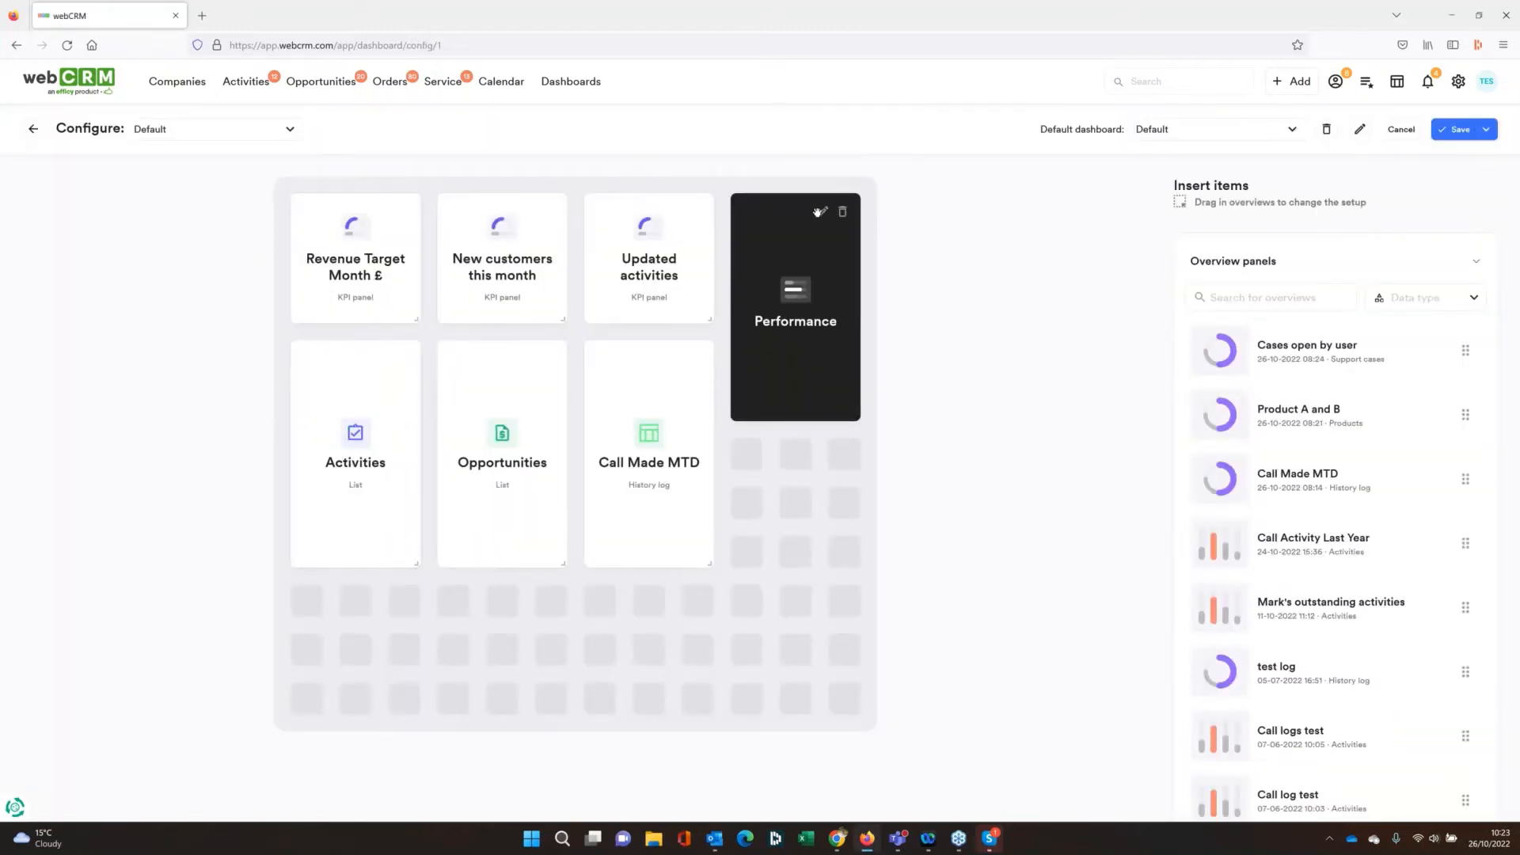
{"action": "left_click", "coordinate": [823, 212]}
{"action": "scroll", "coordinate": [1314, 475], "scroll_direction": "down", "scroll_amount": 5}
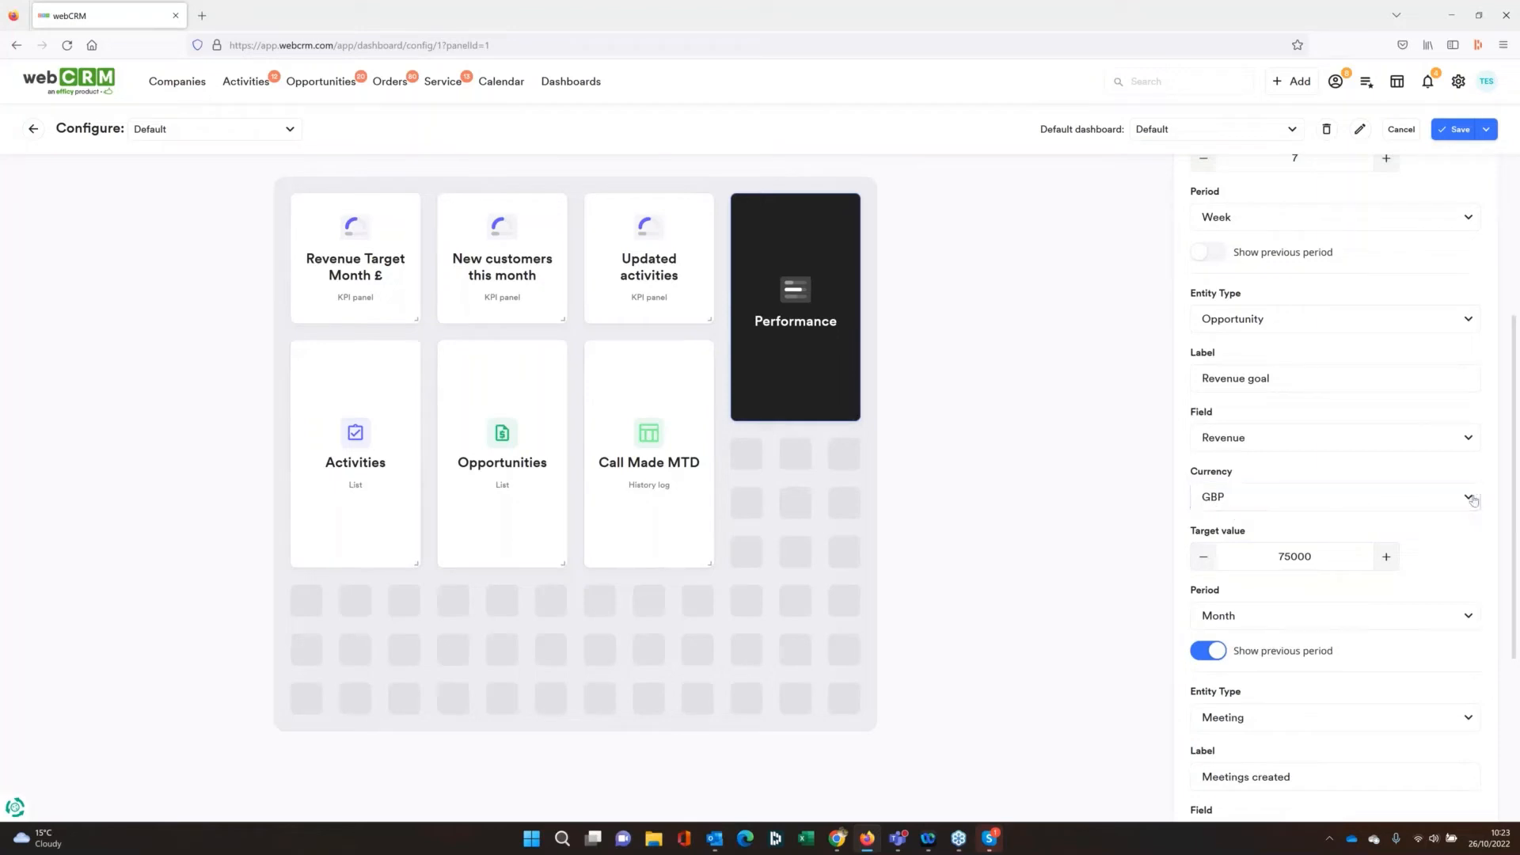
{"action": "left_click", "coordinate": [1470, 497]}
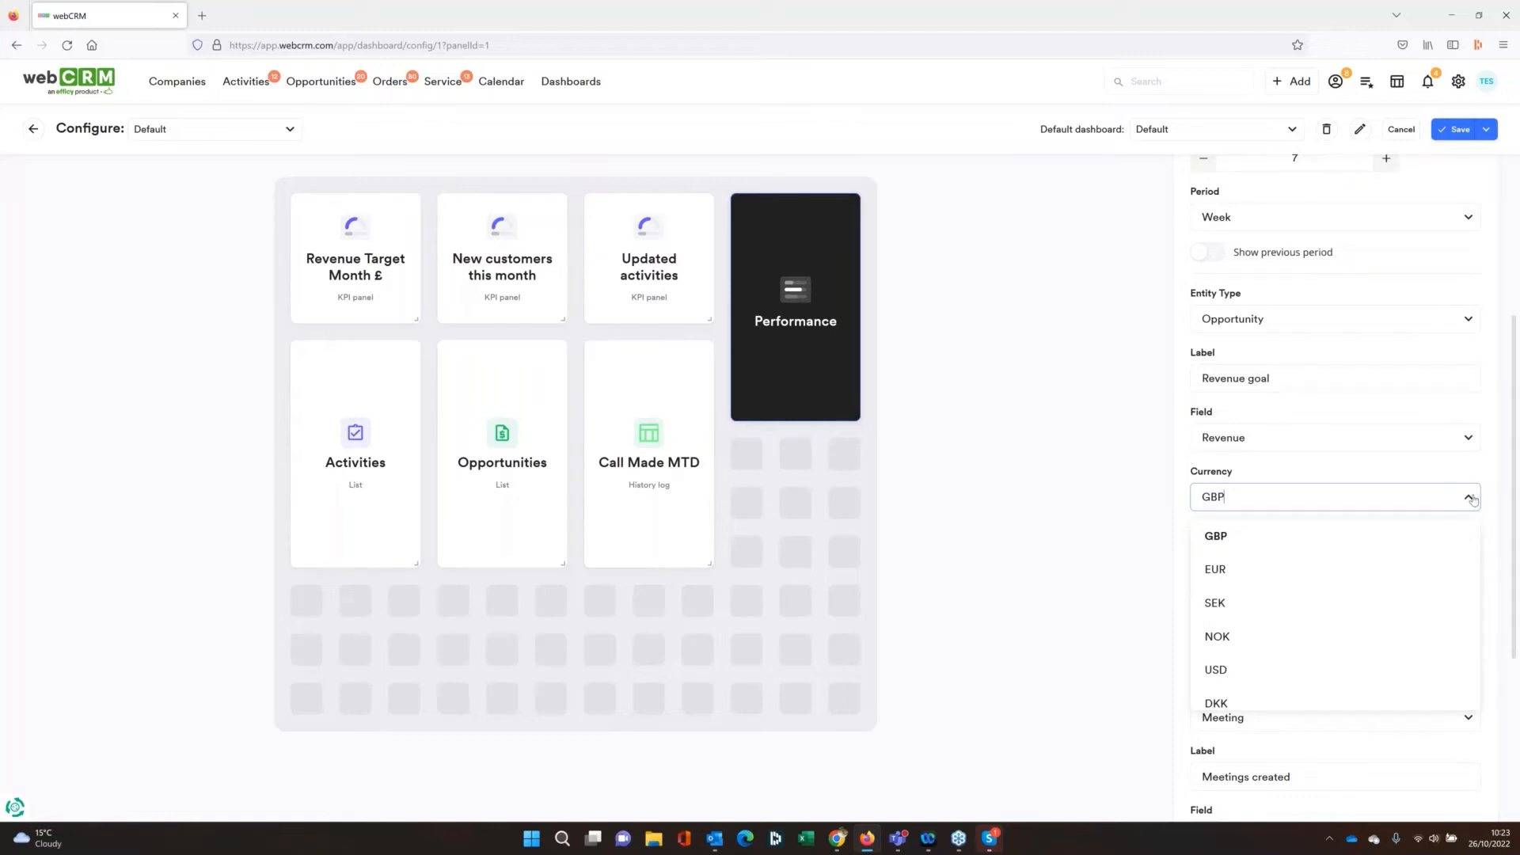
{"action": "left_click", "coordinate": [1473, 499]}
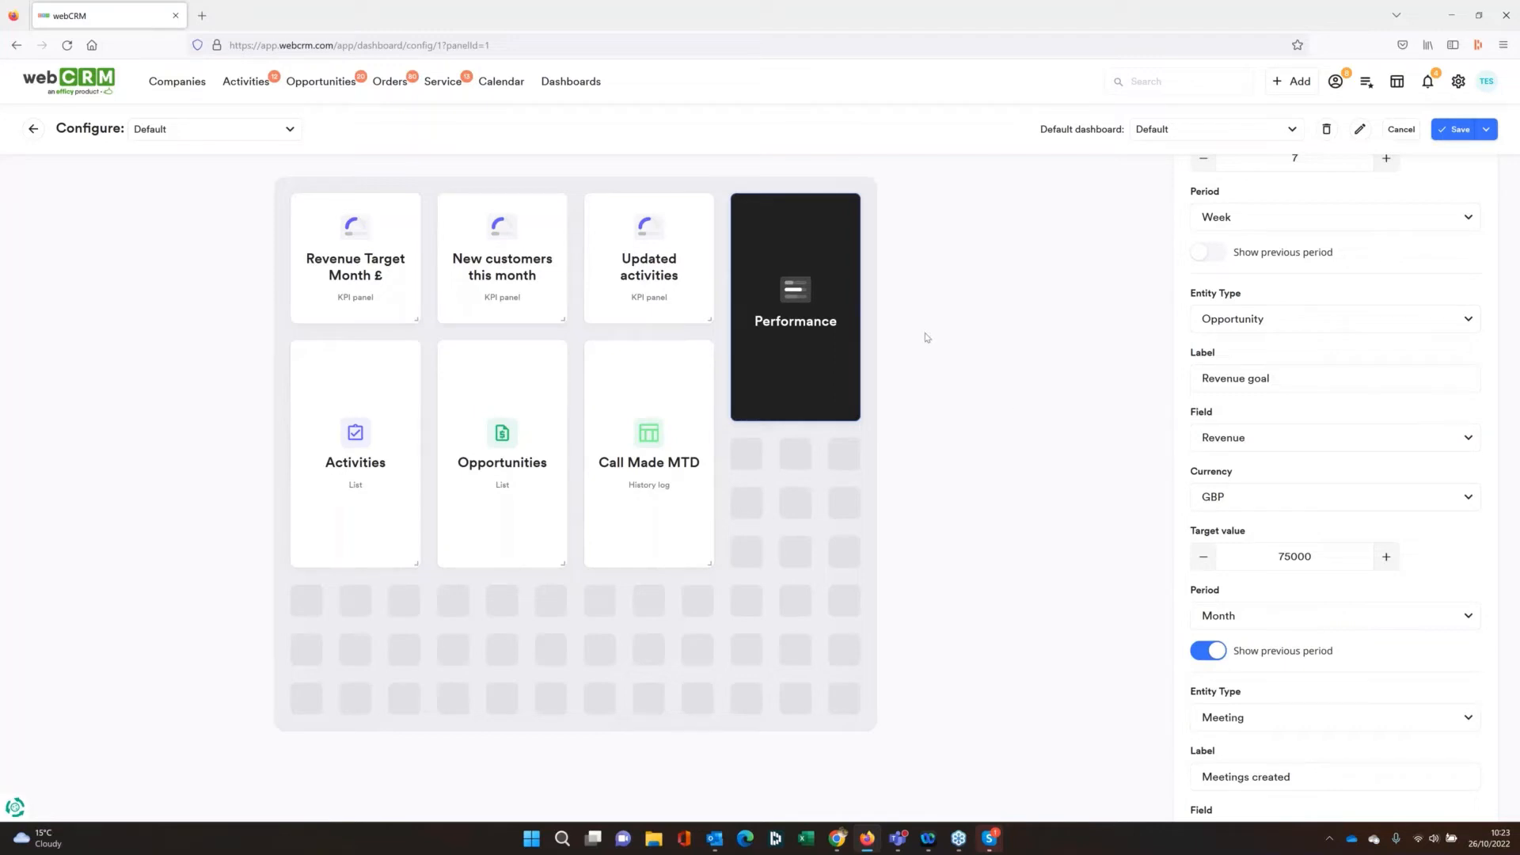
{"action": "left_click", "coordinate": [71, 91]}
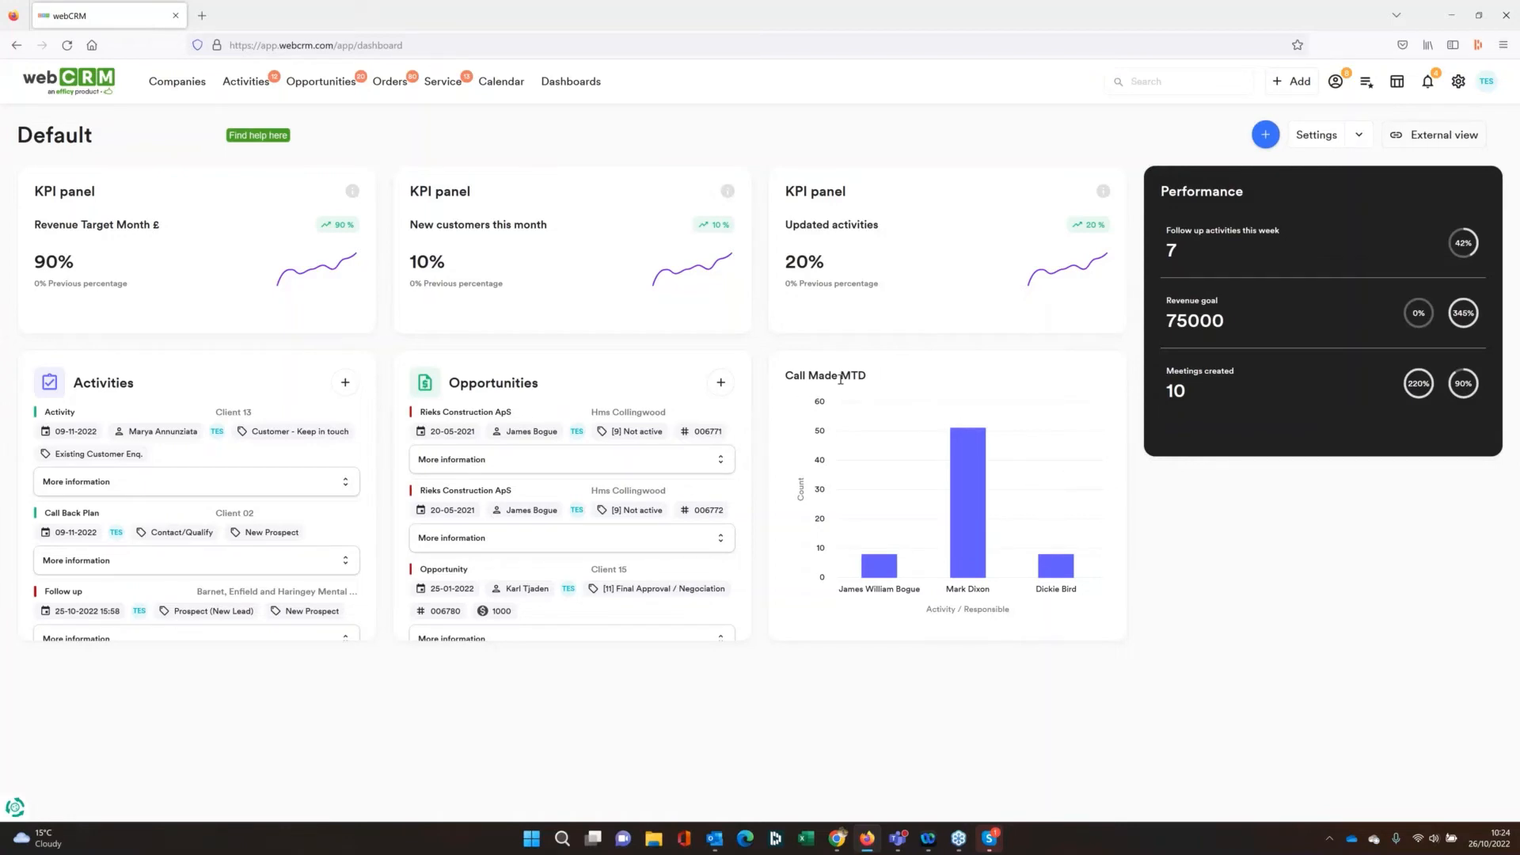
Open the setup of the Call Made MTD panel in the Default dashboard's configuration
{"action": "mouse_move", "coordinate": [956, 579]}
{"action": "left_click", "coordinate": [1316, 134]}
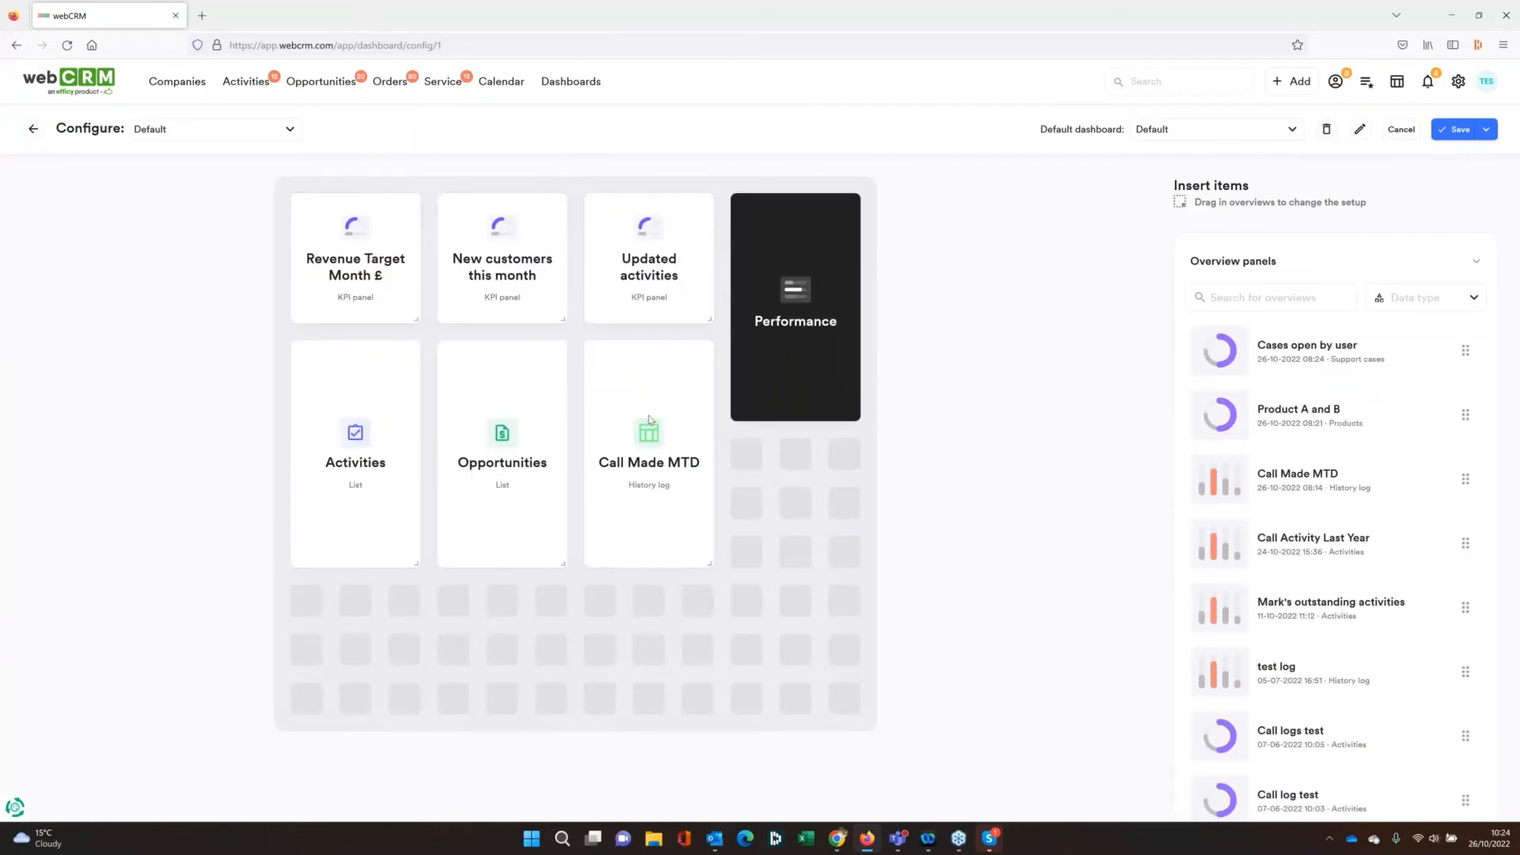
{"action": "mouse_move", "coordinate": [677, 358]}
{"action": "left_click", "coordinate": [675, 359]}
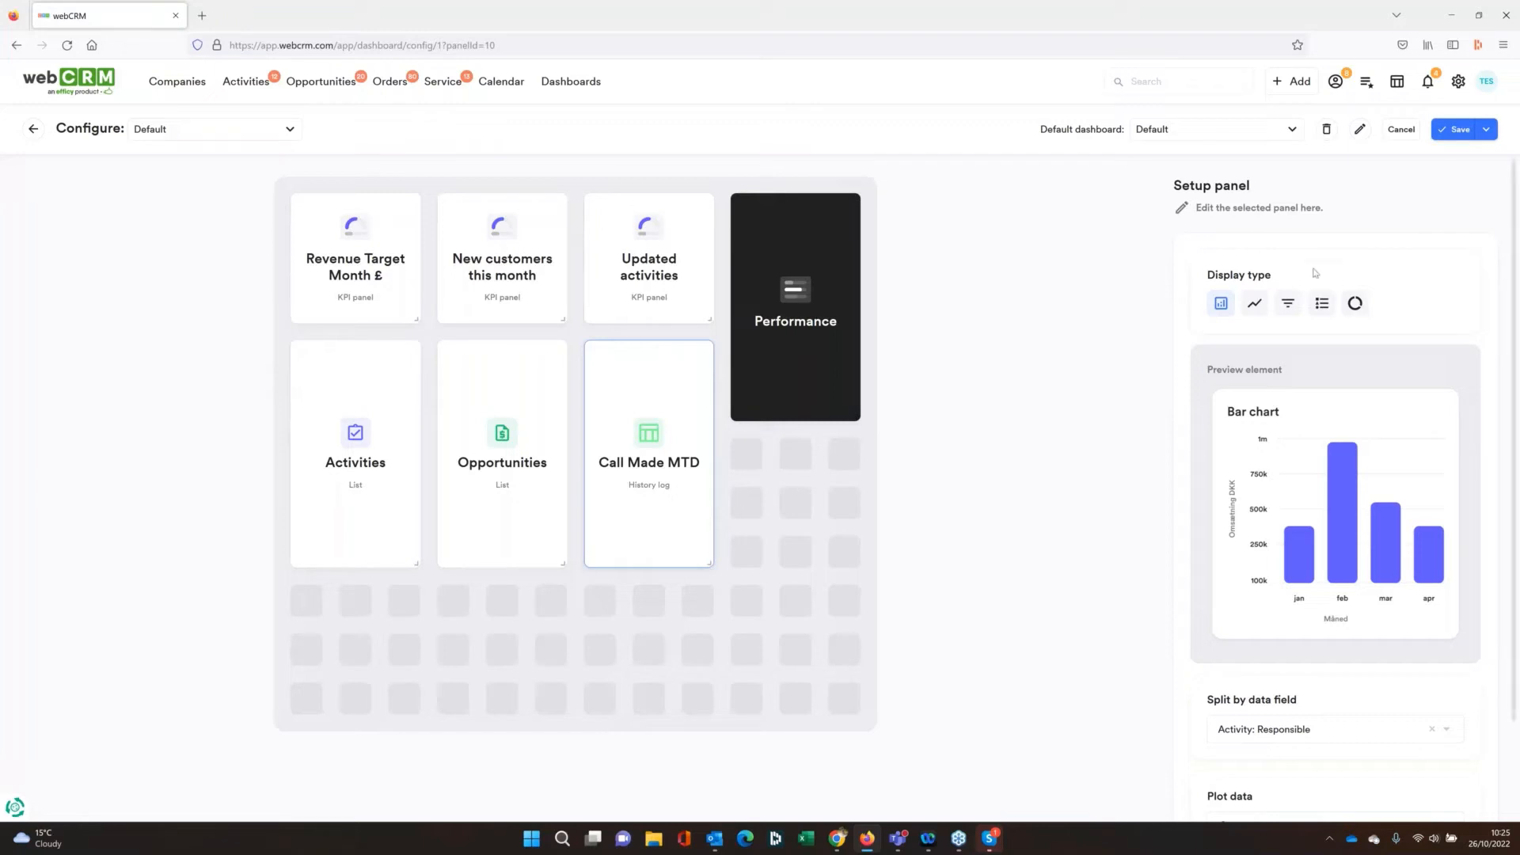
Preview the Combination chart display type for the Call Made MTD panel and switch back to Bar chart
{"action": "scroll", "coordinate": [1279, 530], "scroll_direction": "down", "scroll_amount": 2}
{"action": "scroll", "coordinate": [1279, 530], "scroll_direction": "up", "scroll_amount": 2}
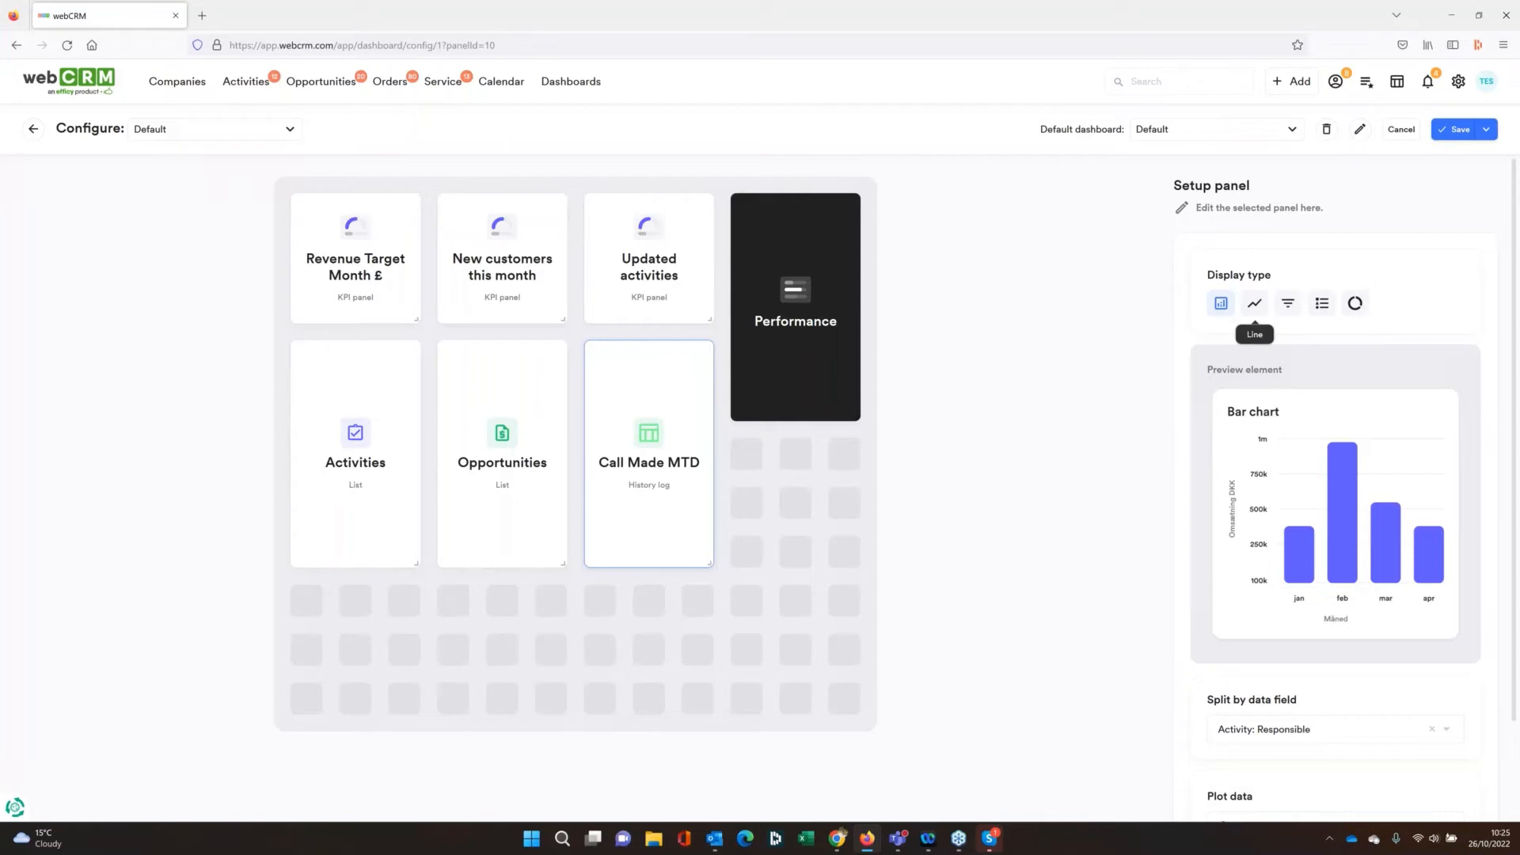
{"action": "left_click", "coordinate": [1330, 313]}
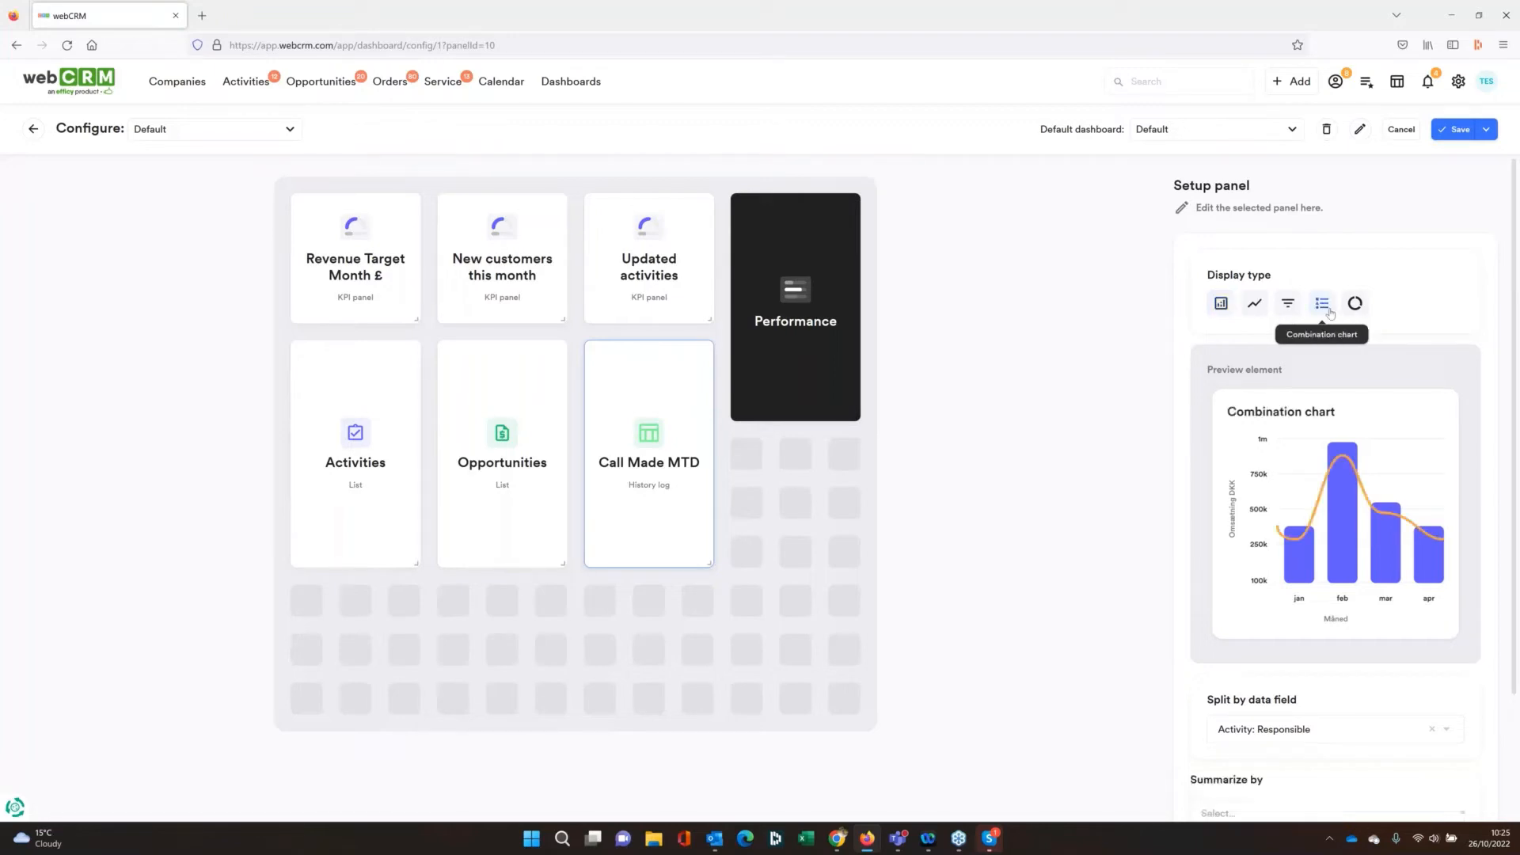
{"action": "left_click", "coordinate": [1219, 306]}
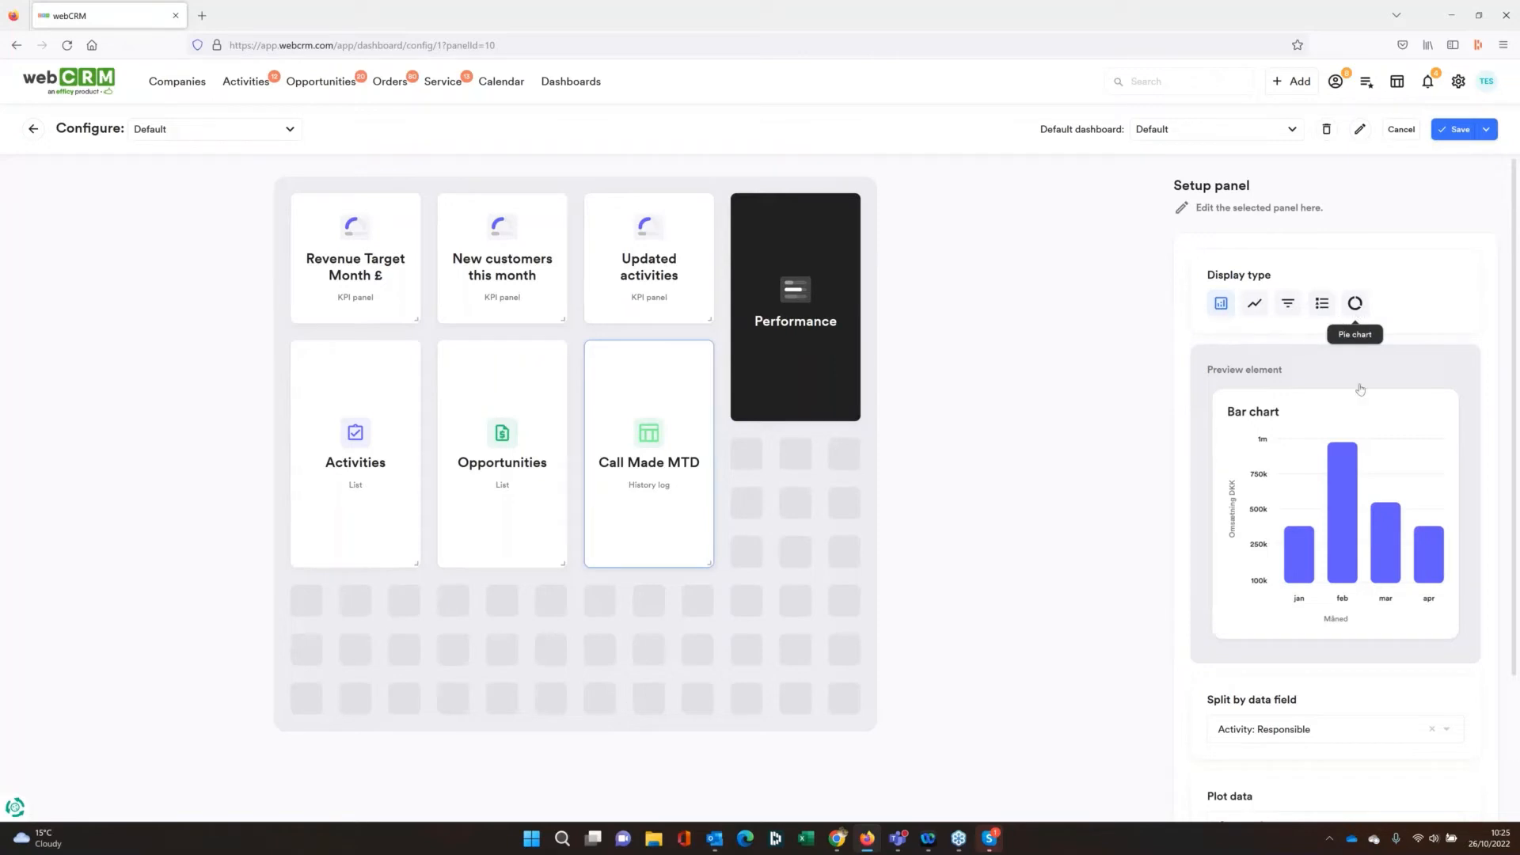
Check the plot data options of the Call Made MTD bar chart and set plot data to Count
{"action": "scroll", "coordinate": [1342, 495], "scroll_direction": "down", "scroll_amount": 3}
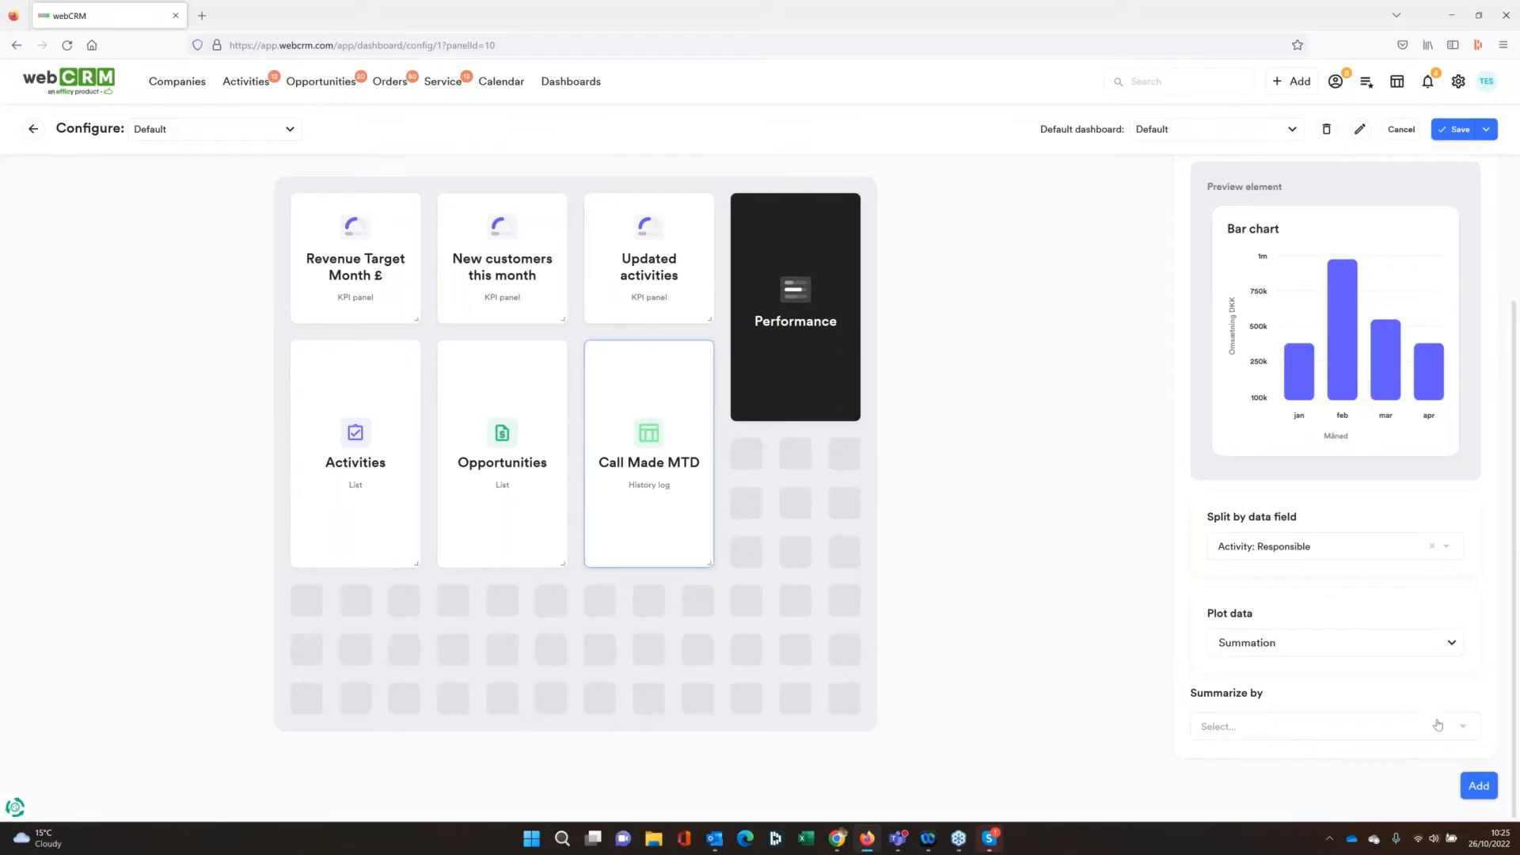
{"action": "left_click", "coordinate": [1451, 644]}
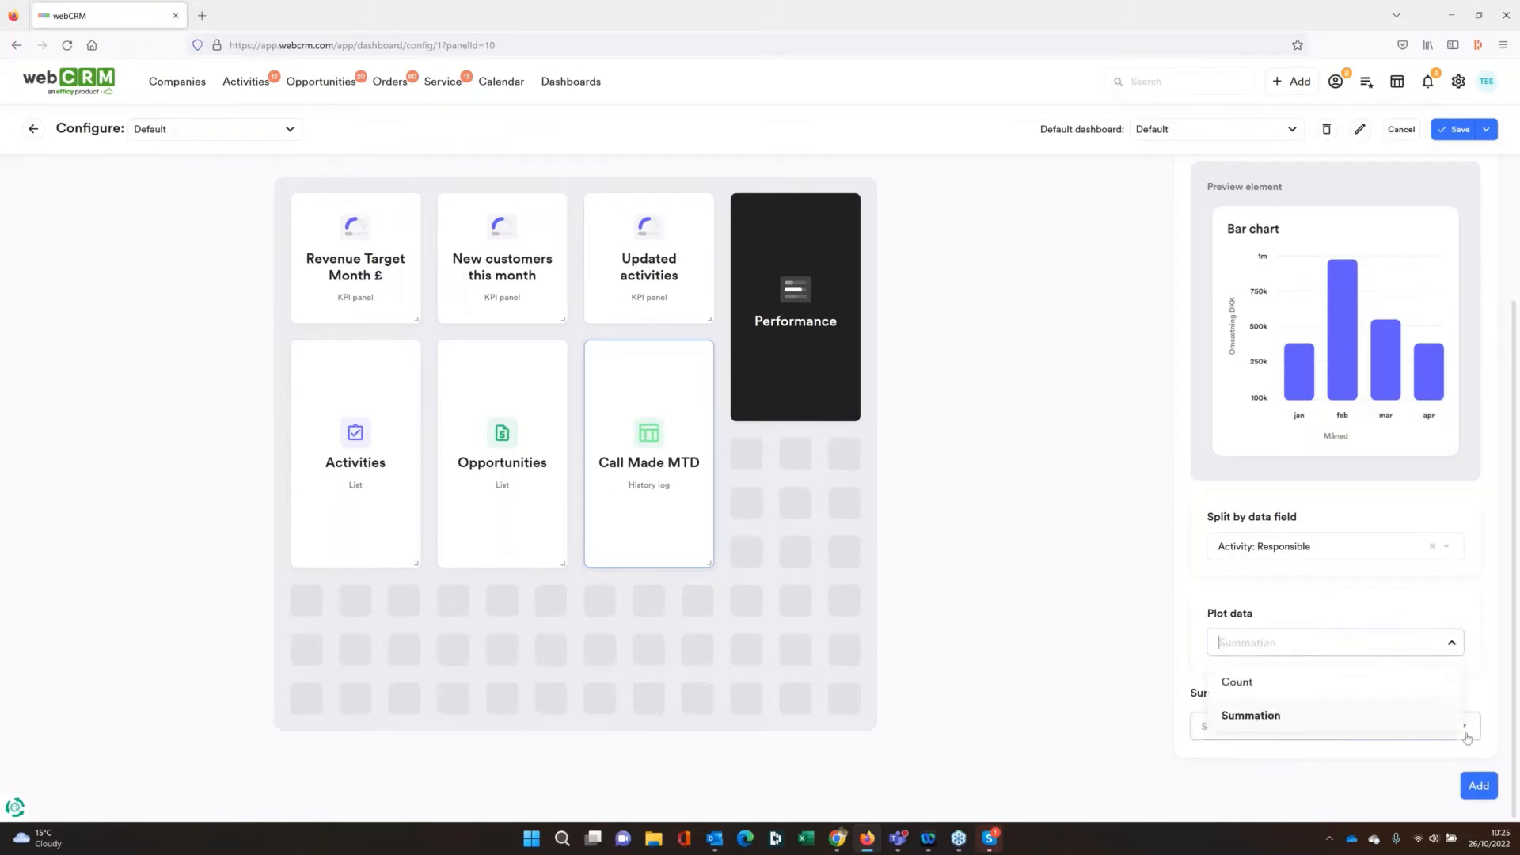
{"action": "left_click", "coordinate": [1340, 766]}
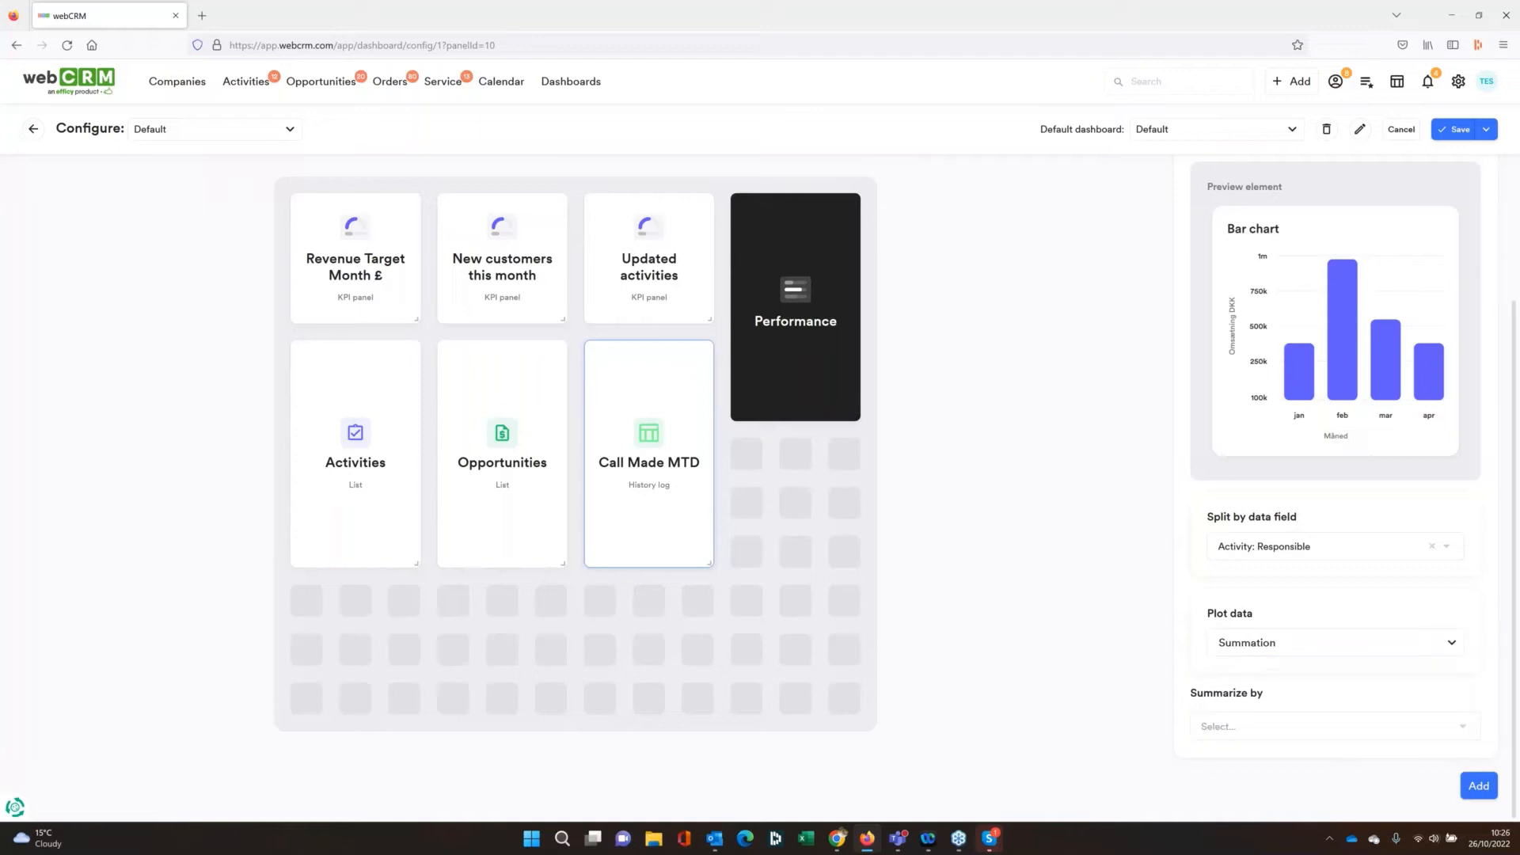
{"action": "left_click", "coordinate": [1340, 643]}
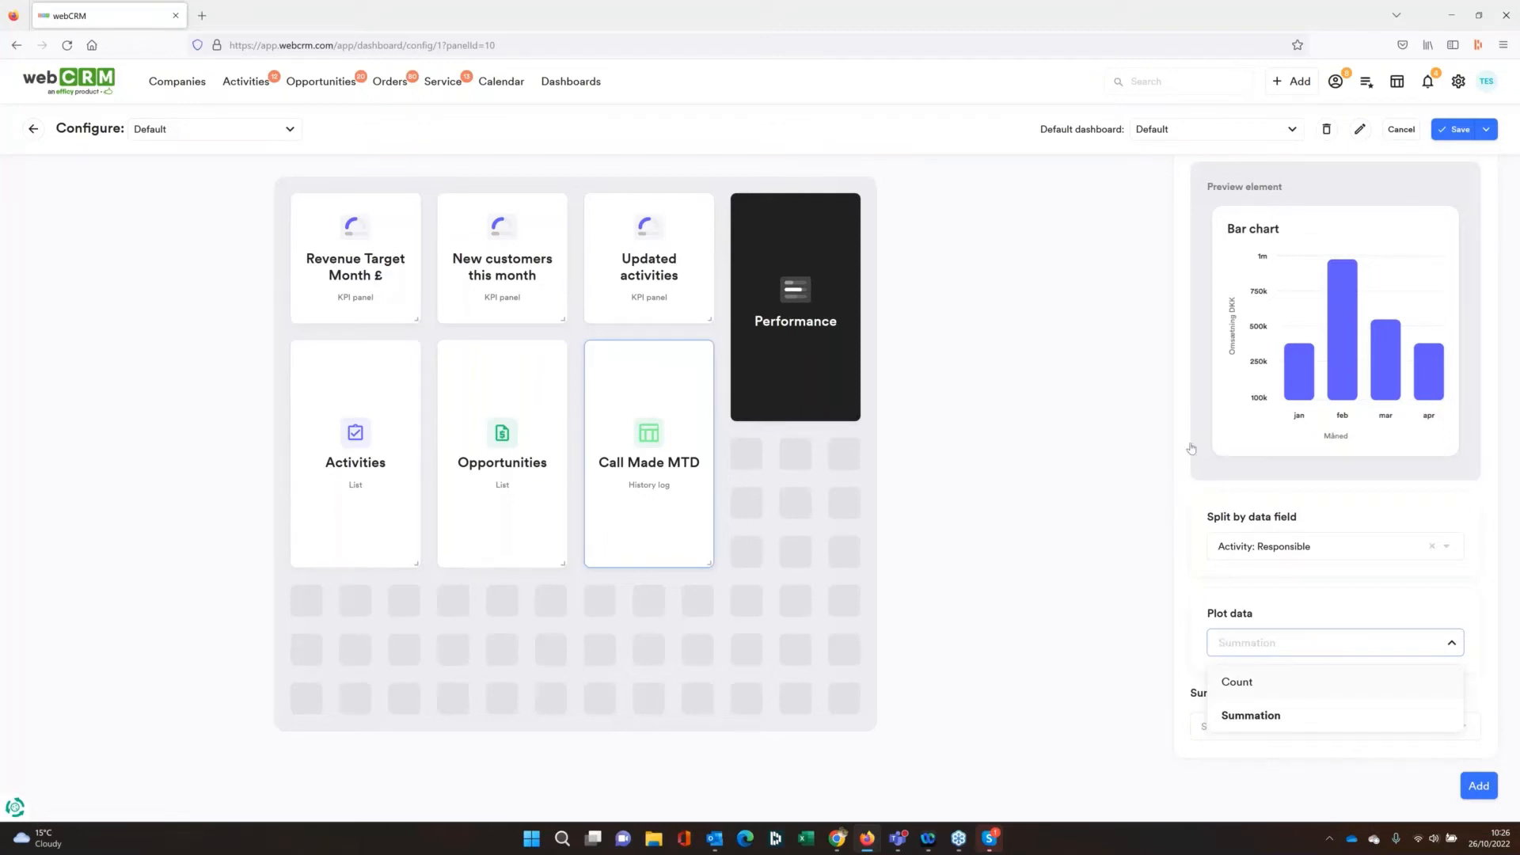
{"action": "left_click", "coordinate": [1191, 448]}
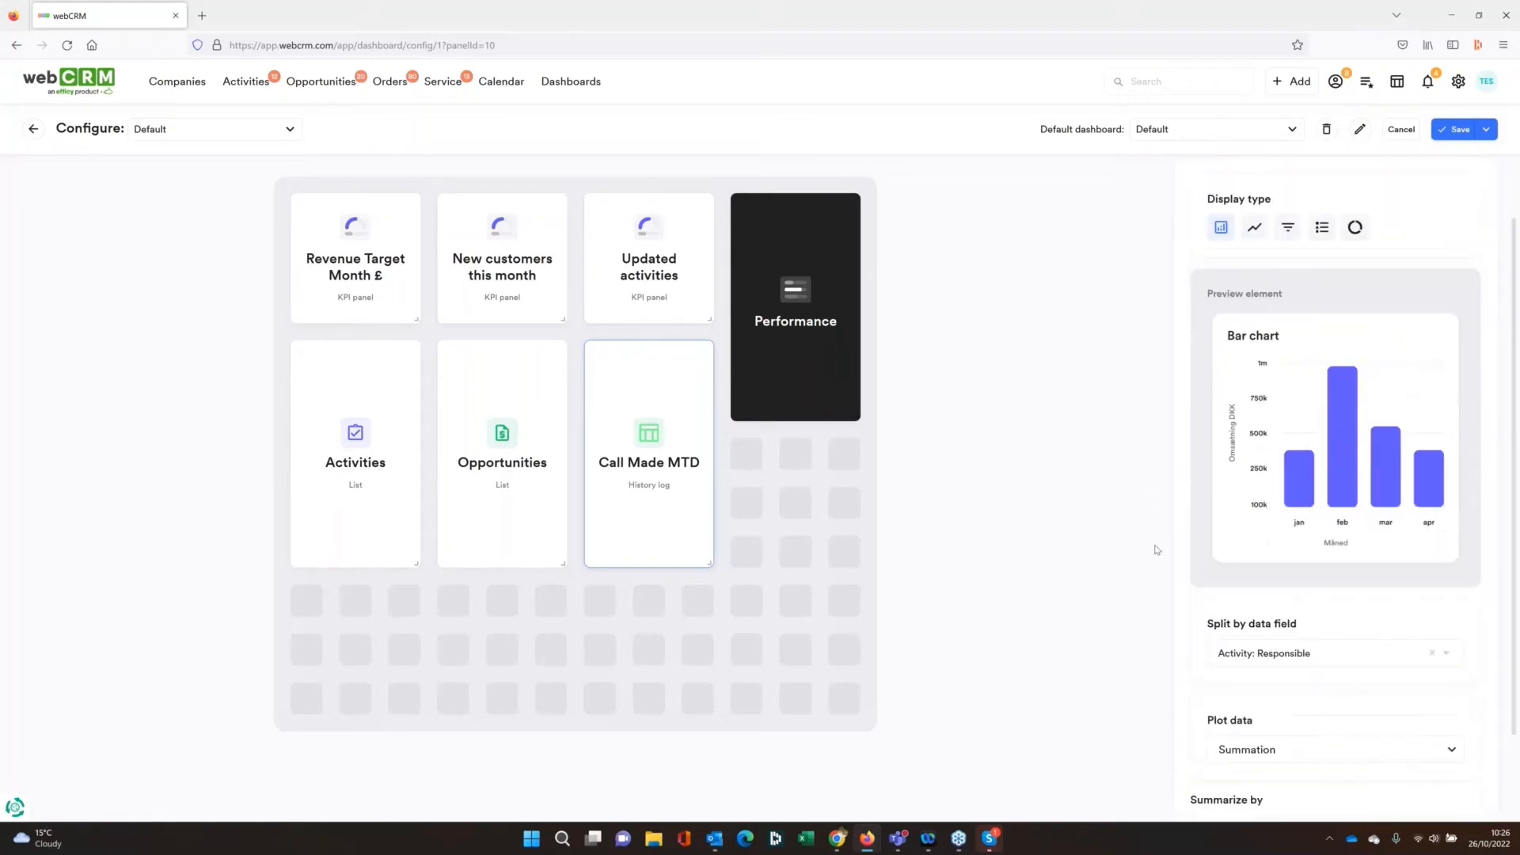
{"action": "scroll", "coordinate": [1212, 586], "scroll_direction": "down", "scroll_amount": 2}
{"action": "left_click", "coordinate": [1265, 642]}
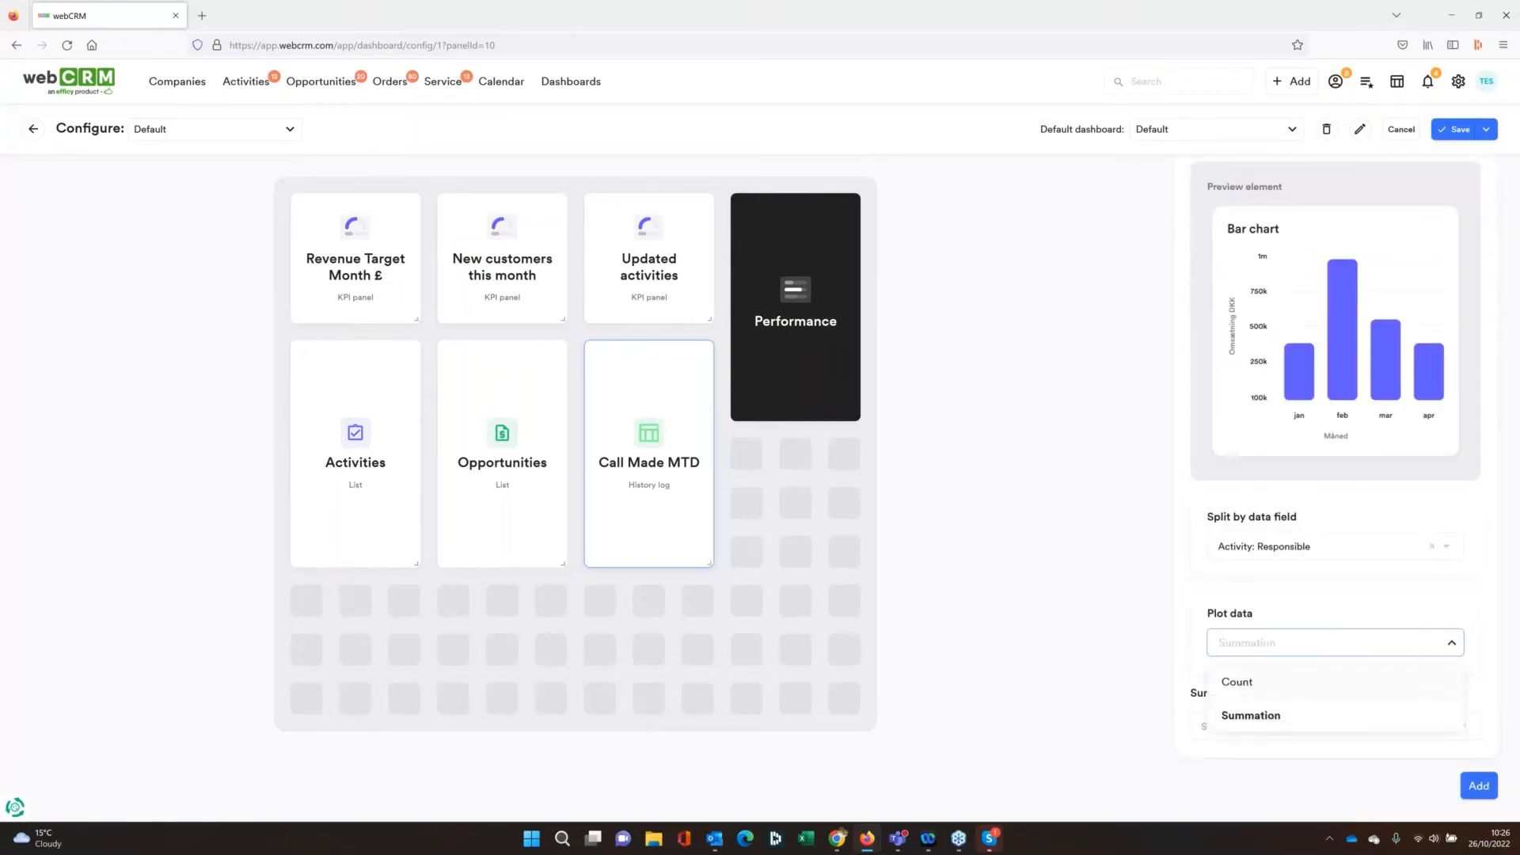
{"action": "left_click", "coordinate": [1249, 685]}
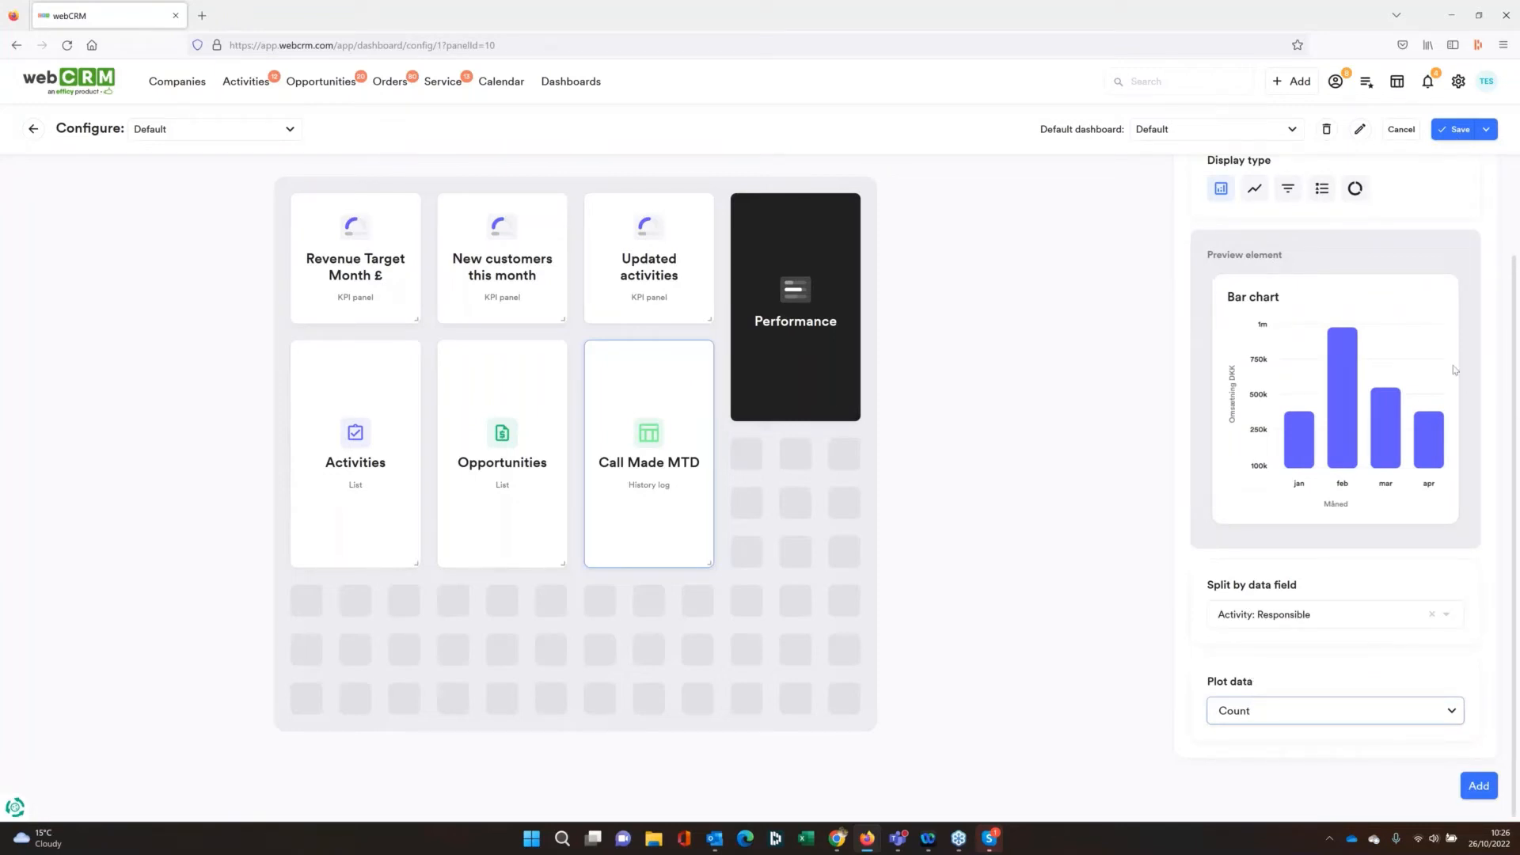
Apply the Call Made MTD panel's setup and return to the Default dashboard to view the chart
{"action": "left_click", "coordinate": [1494, 791]}
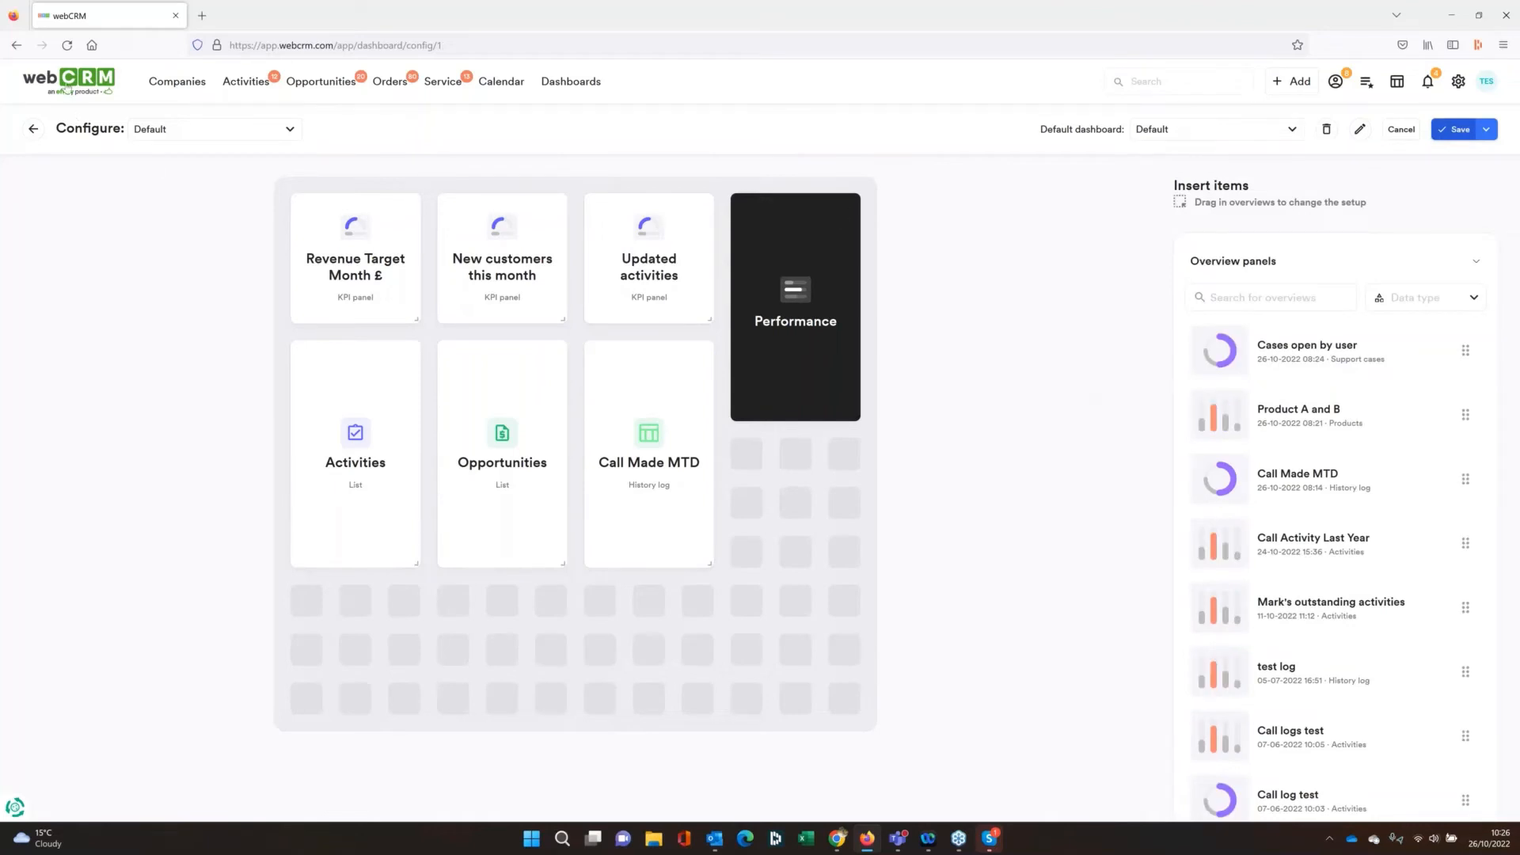
{"action": "left_click", "coordinate": [67, 87]}
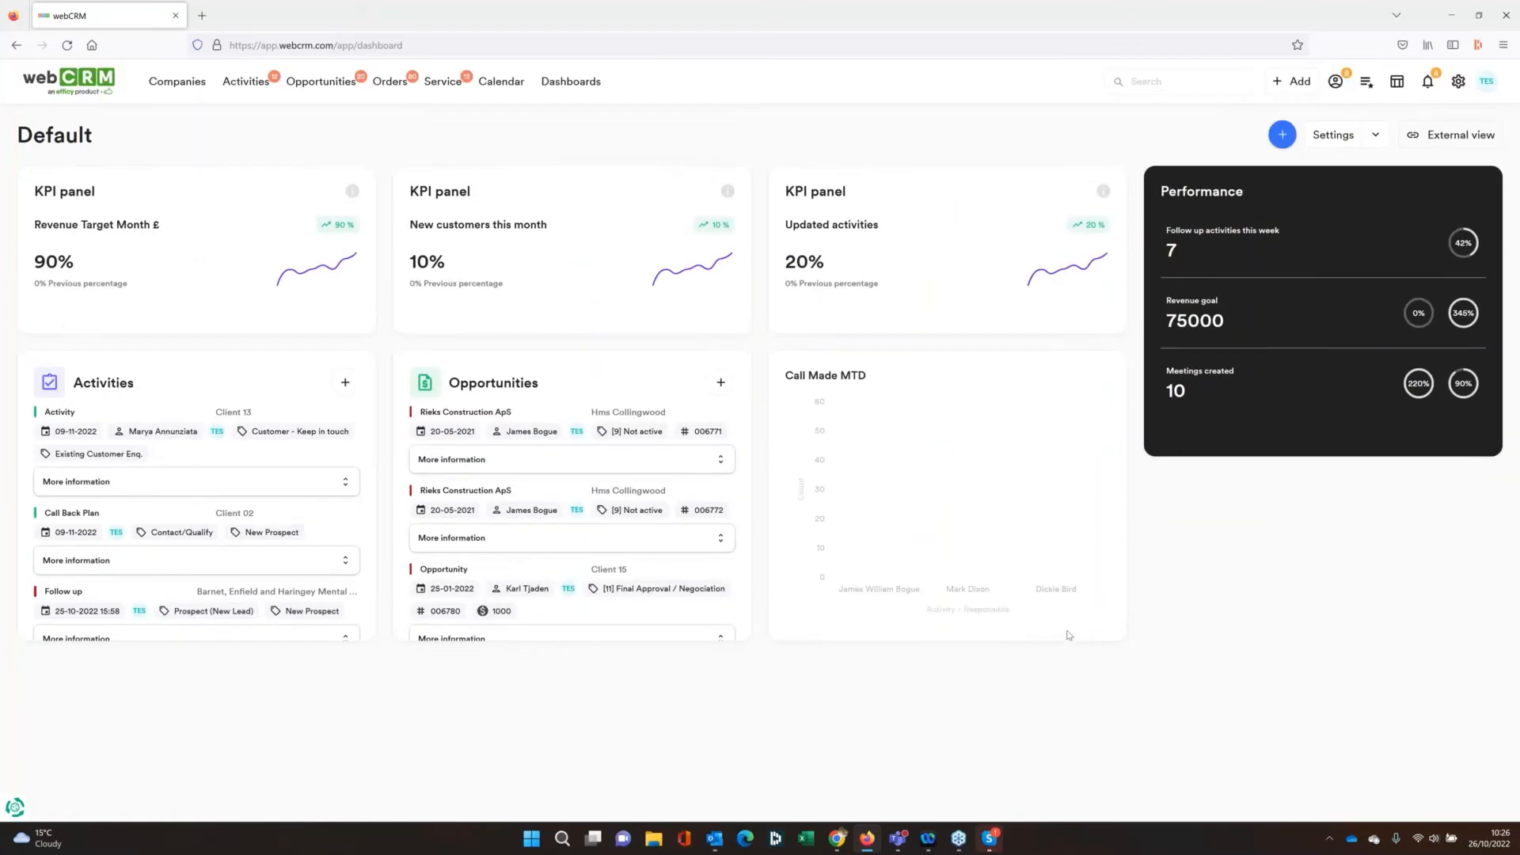
{"action": "mouse_move", "coordinate": [886, 578]}
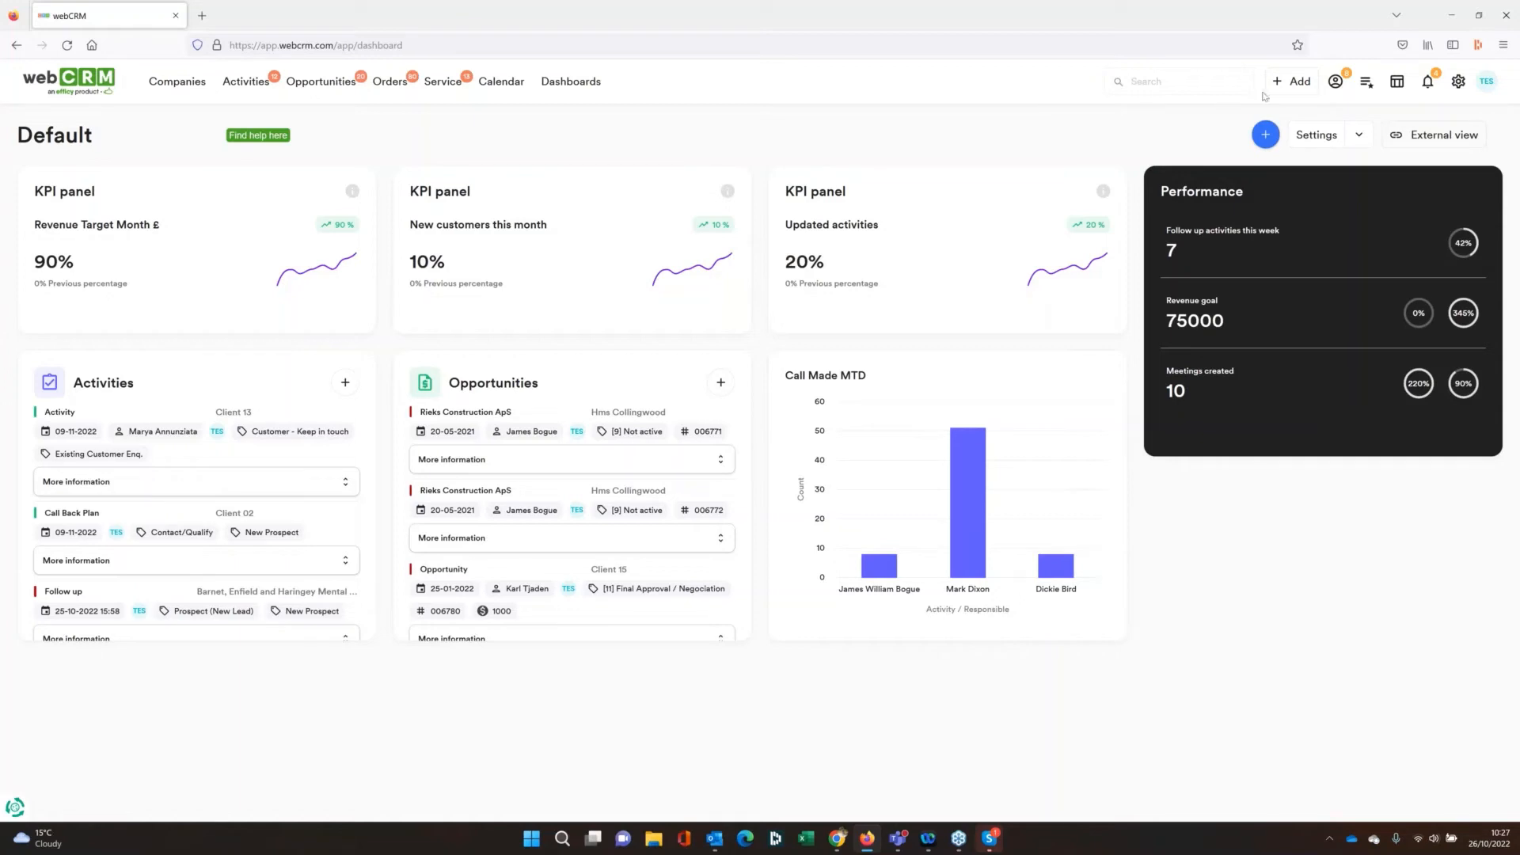
Place the Cases open by user overview below the Performance panel in the Default dashboard's configuration
{"action": "left_click", "coordinate": [1303, 134]}
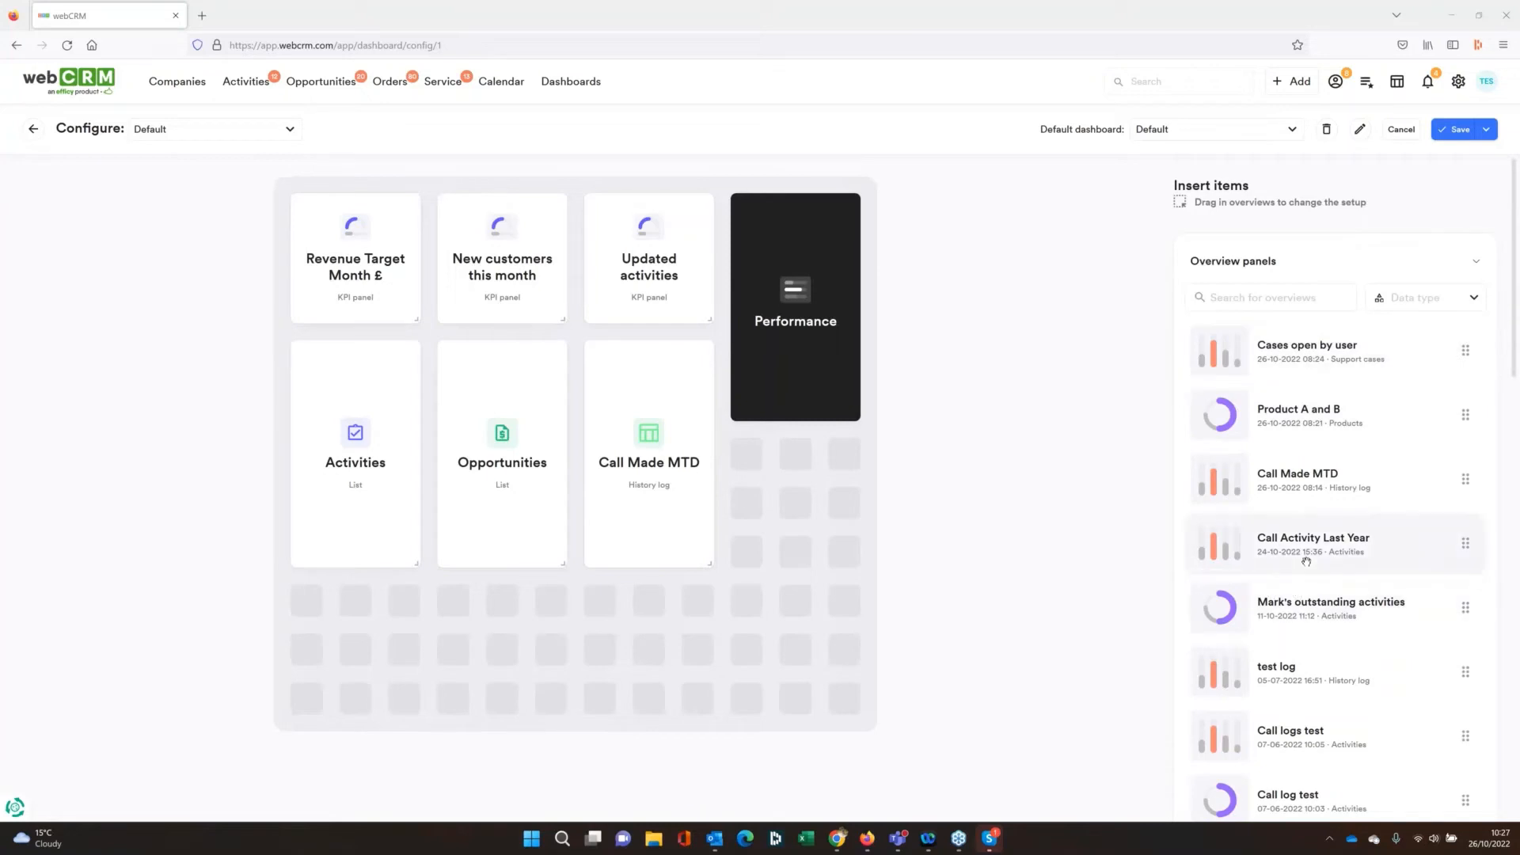
{"action": "scroll", "coordinate": [1306, 562], "scroll_direction": "down", "scroll_amount": 10}
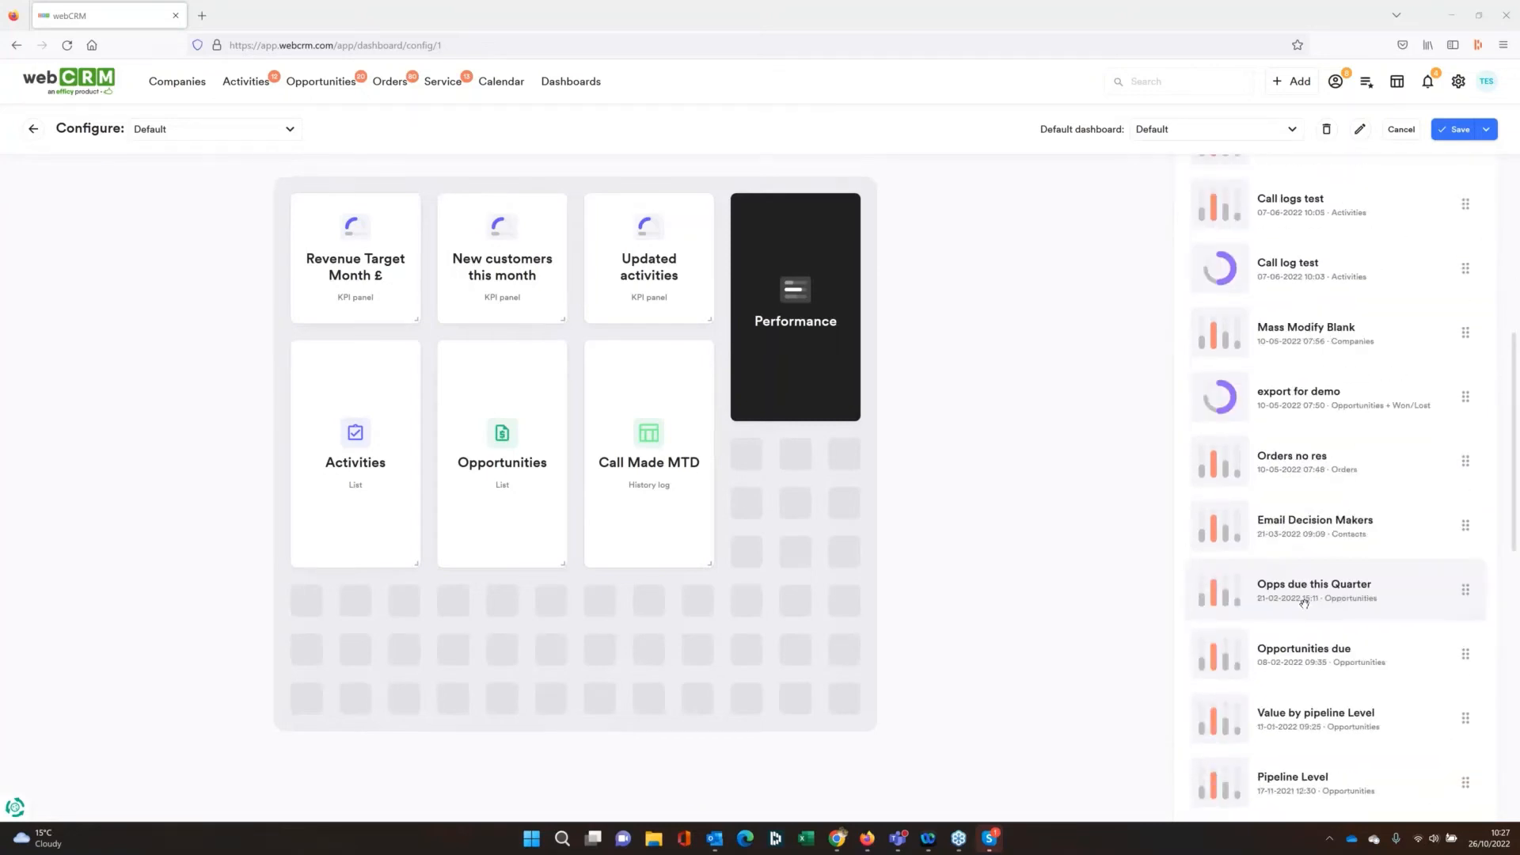
{"action": "scroll", "coordinate": [1303, 599], "scroll_direction": "up", "scroll_amount": 10}
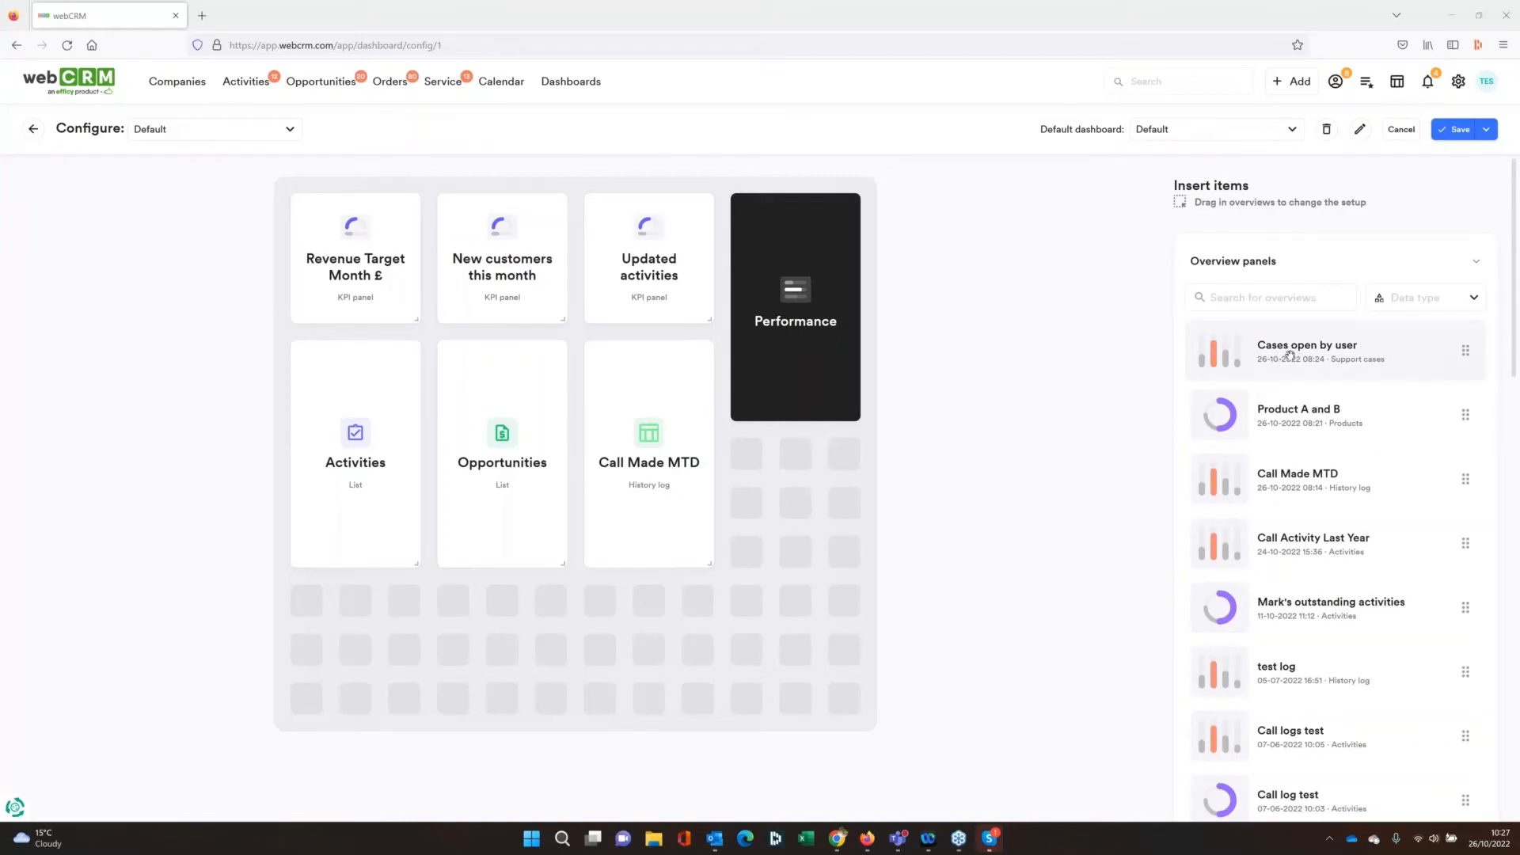
{"action": "left_click_drag", "start_coordinate": [1289, 354], "coordinate": [847, 513]}
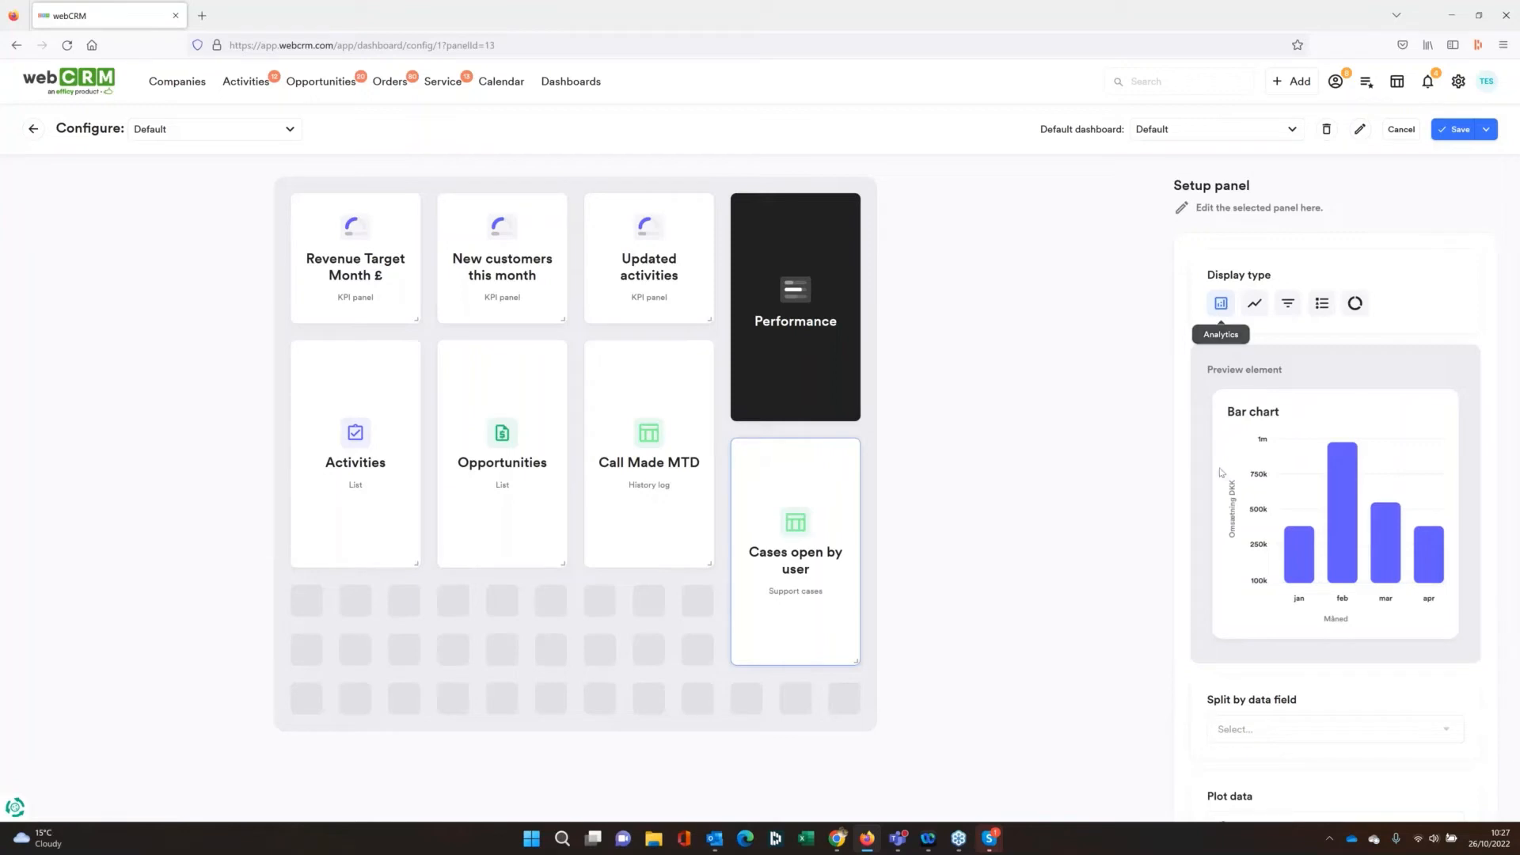
Set the Cases open by user panel to a pie chart split by Service Ticket: Case responsible, add it and view the dashboard
{"action": "scroll", "coordinate": [1352, 247], "scroll_direction": "down", "scroll_amount": 1}
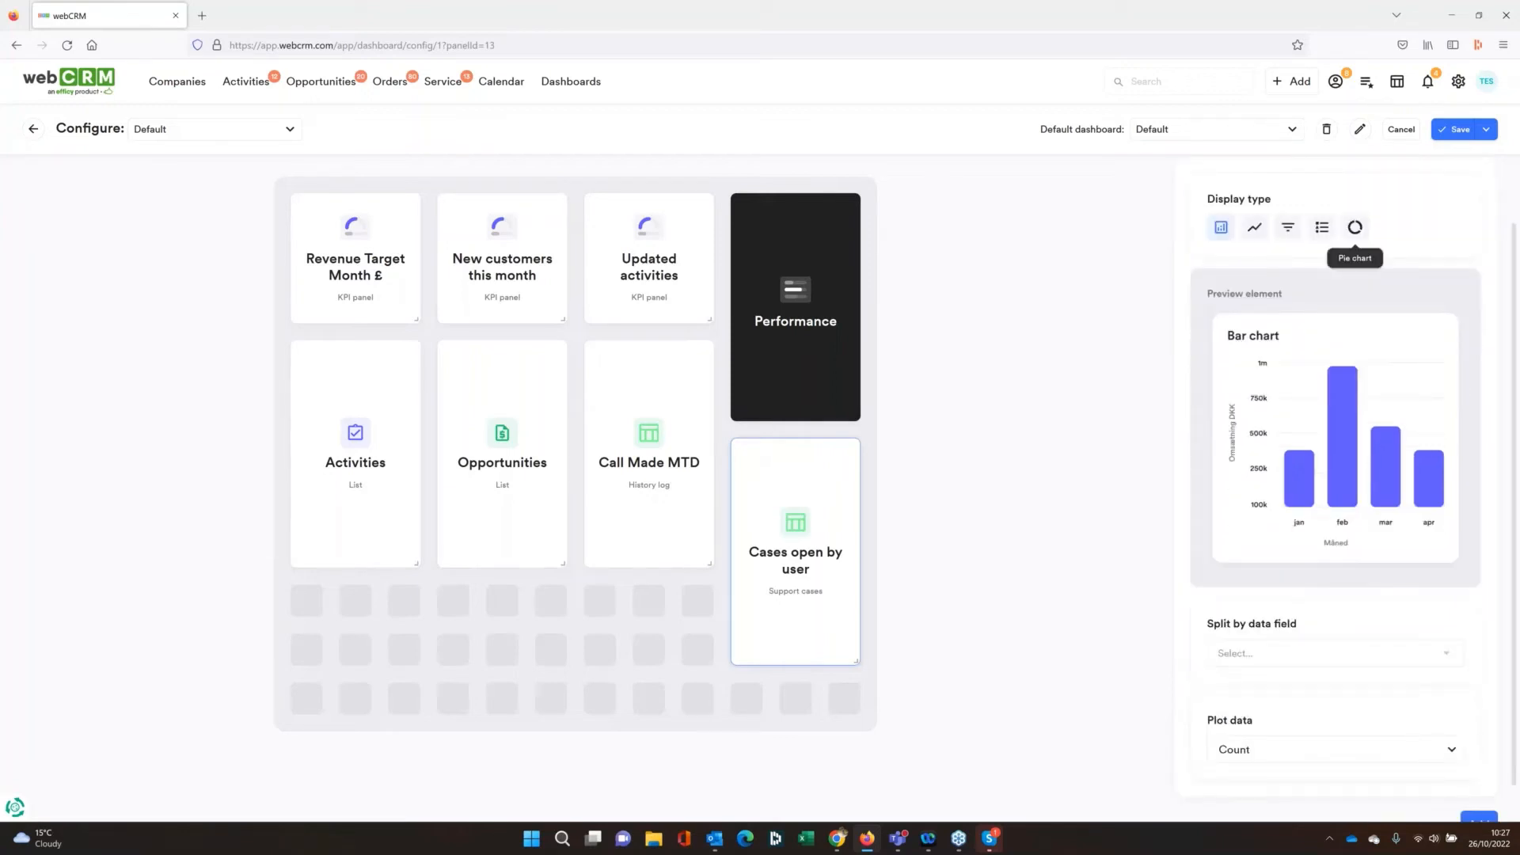
{"action": "left_click", "coordinate": [1355, 228]}
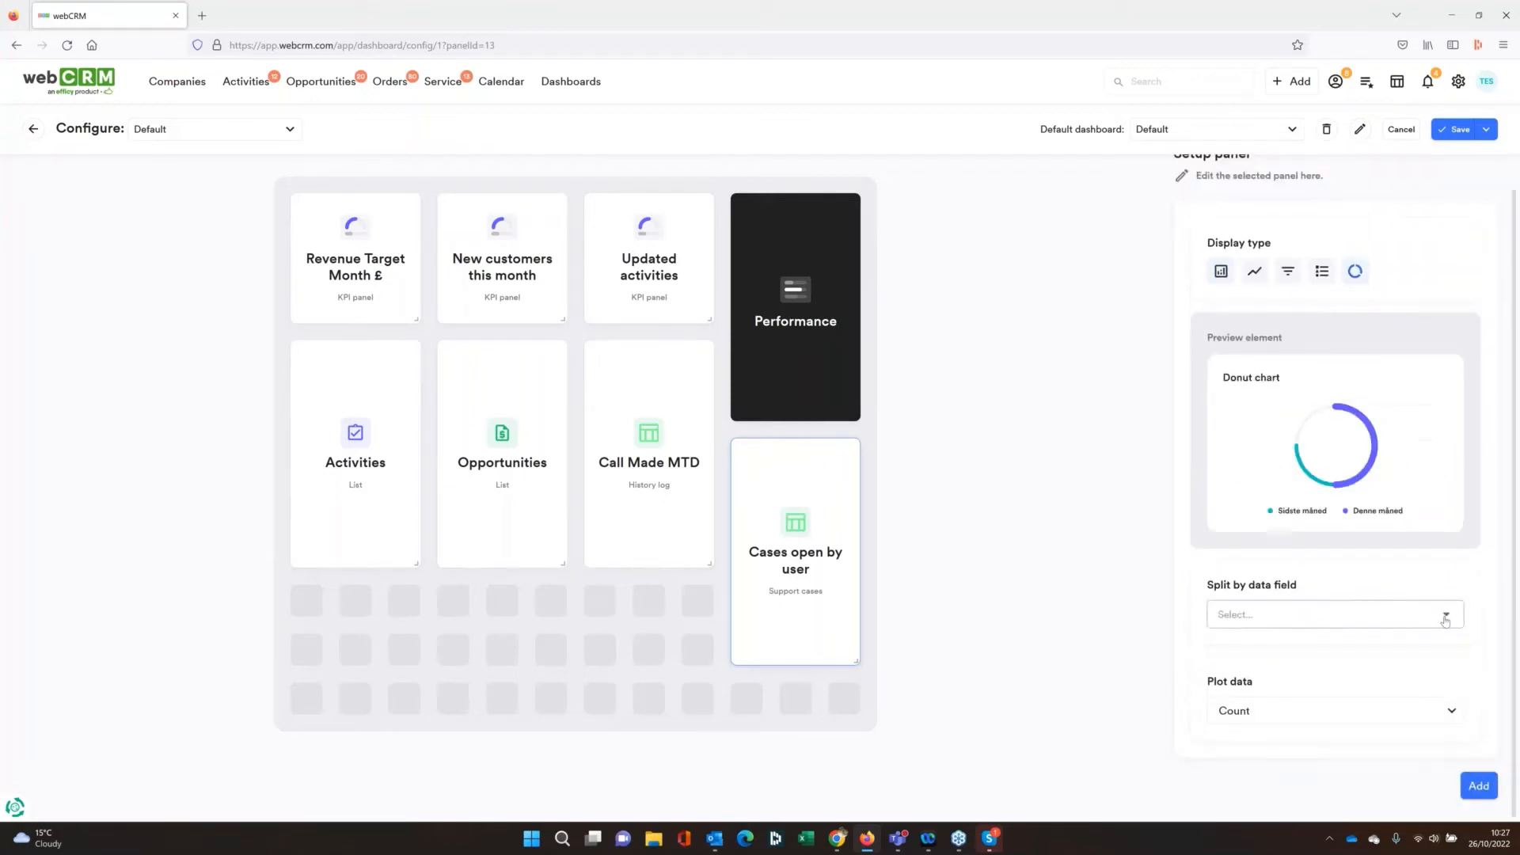
{"action": "left_click", "coordinate": [1446, 616]}
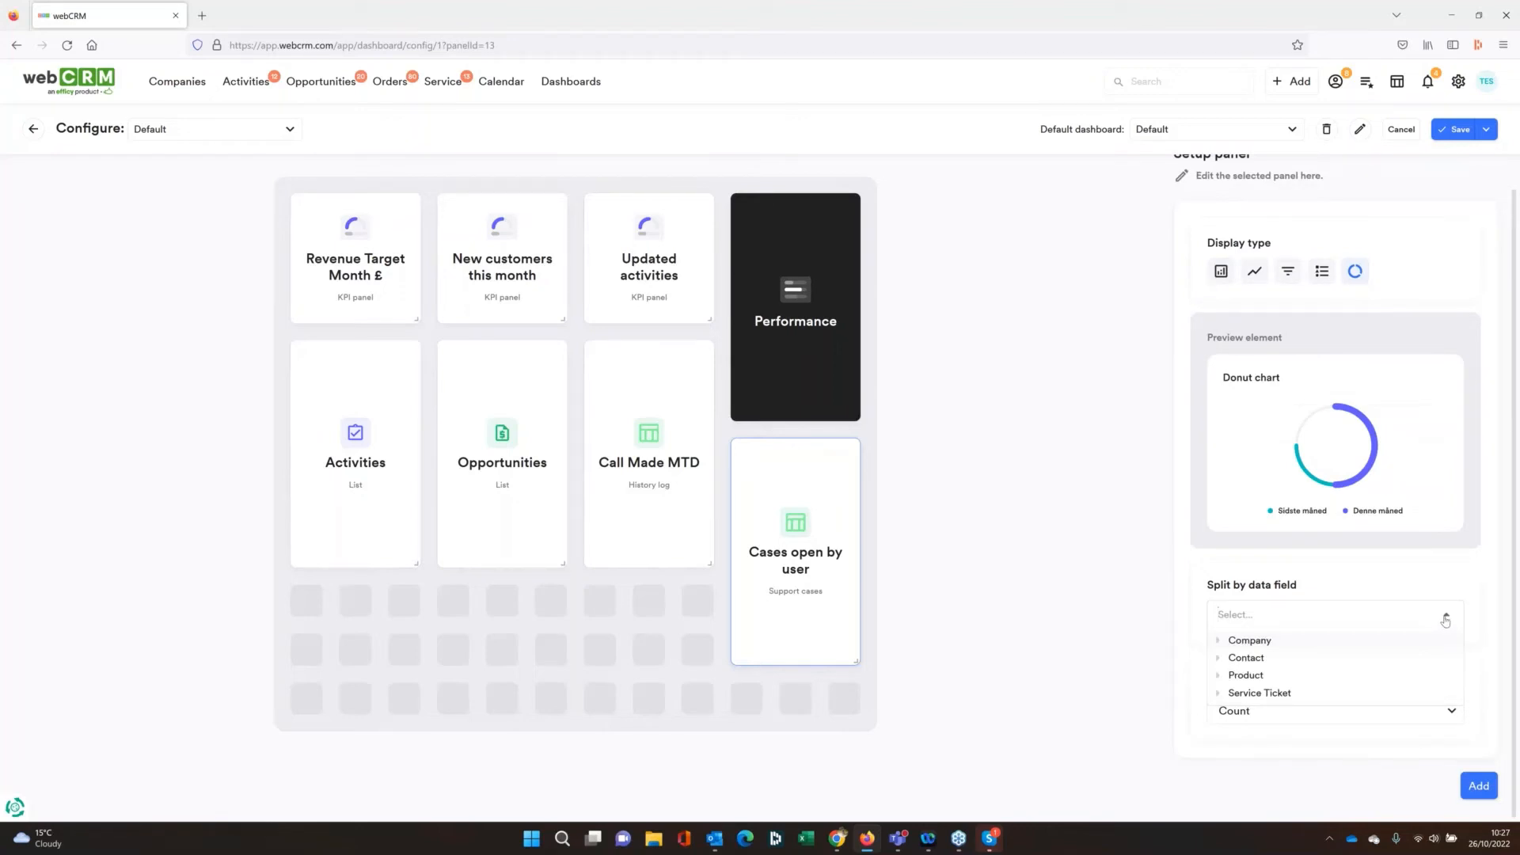
{"action": "left_click", "coordinate": [1247, 693]}
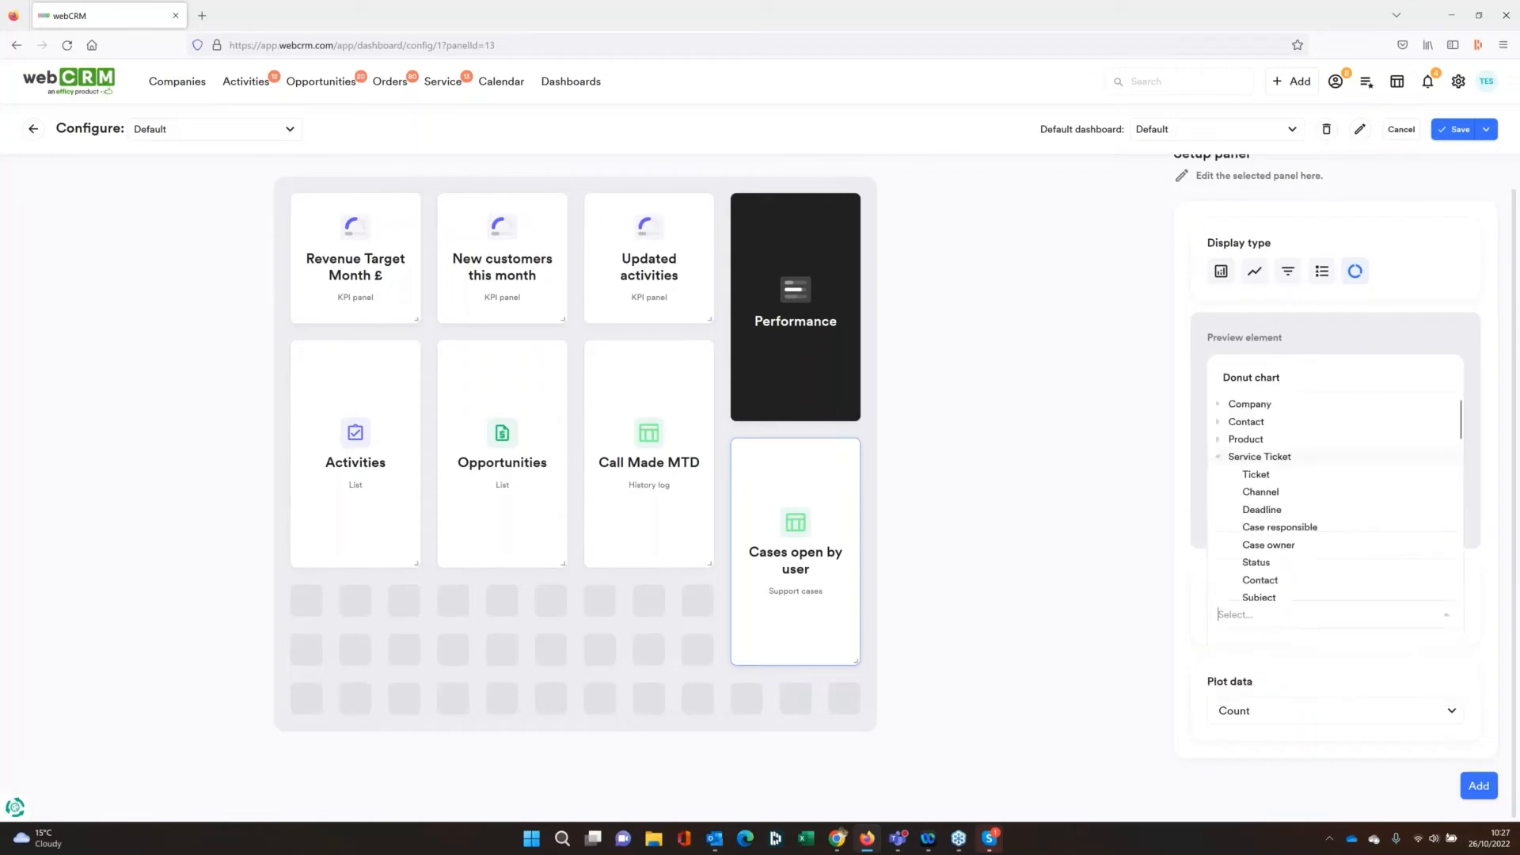
{"action": "left_click", "coordinate": [1285, 528]}
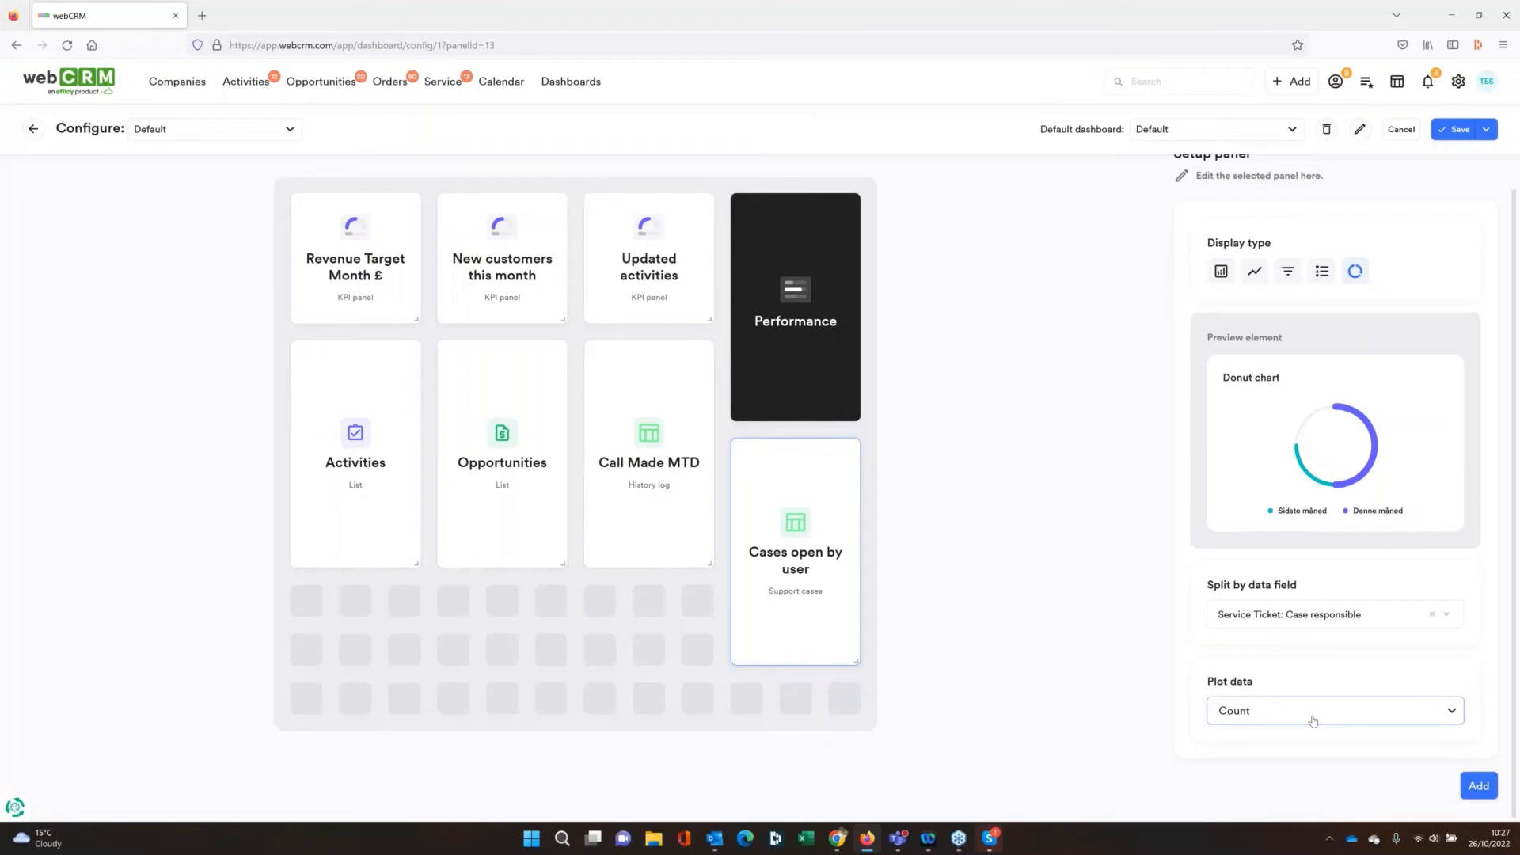
{"action": "left_click", "coordinate": [1478, 785]}
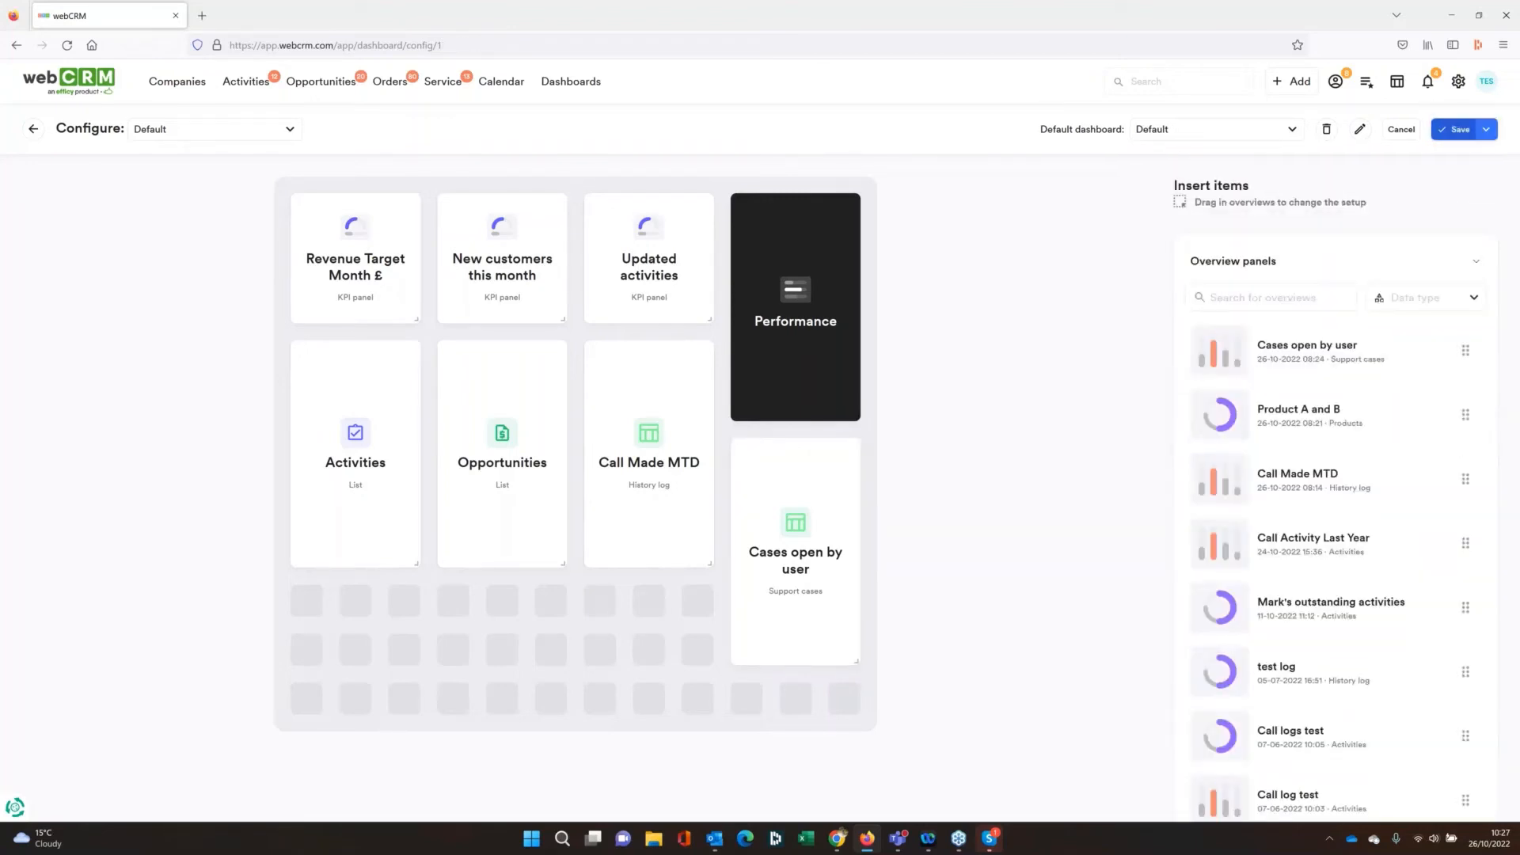
{"action": "left_click", "coordinate": [32, 131]}
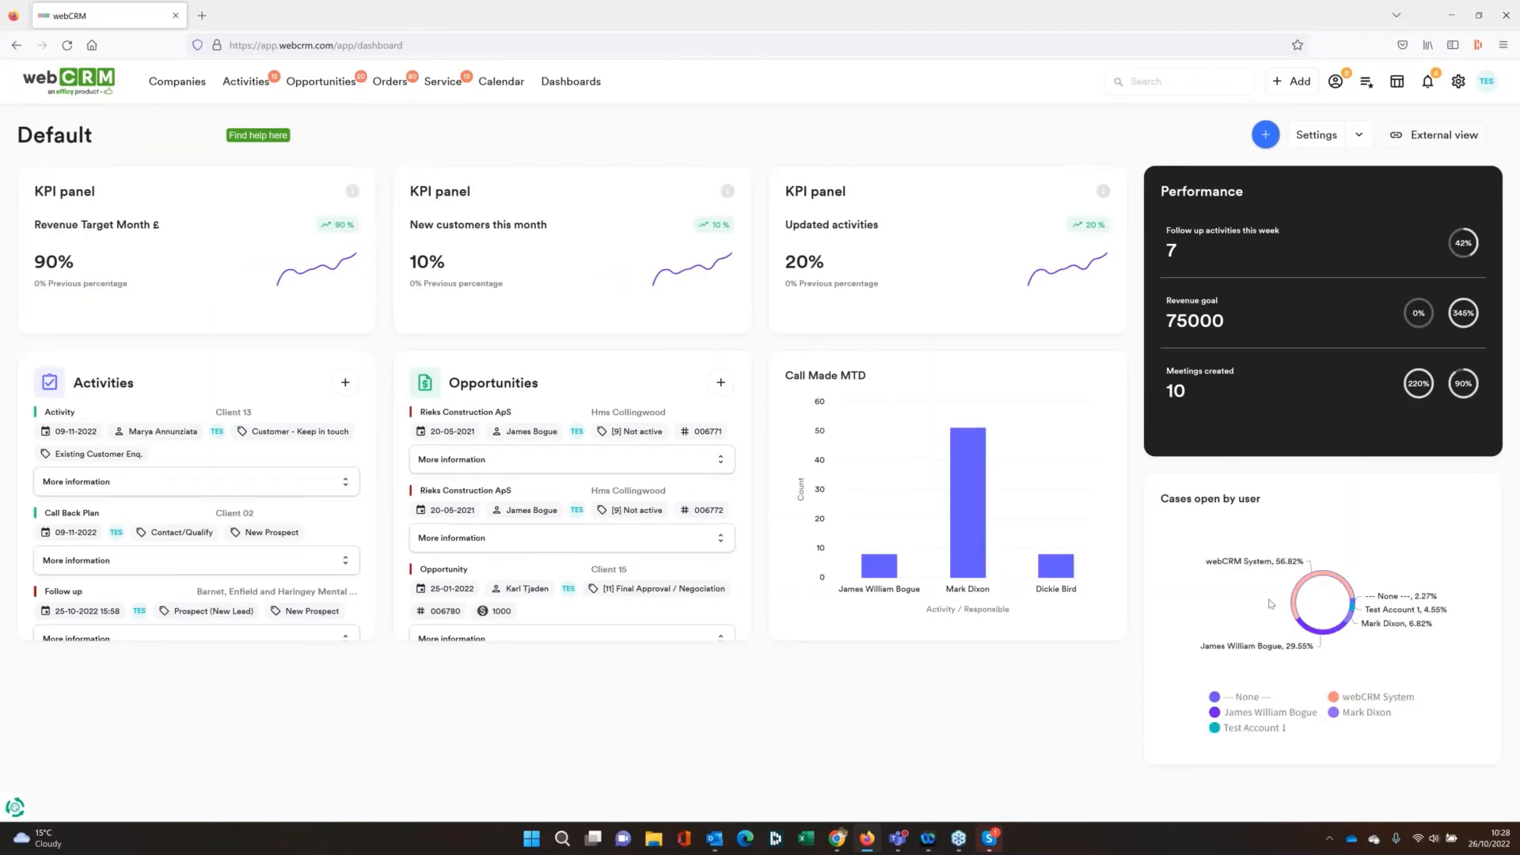
{"action": "mouse_move", "coordinate": [1300, 595]}
Switch to the All Sales dashboard and remove the Value £ Due Currebt Month panel in its configuration
{"action": "left_click", "coordinate": [59, 140]}
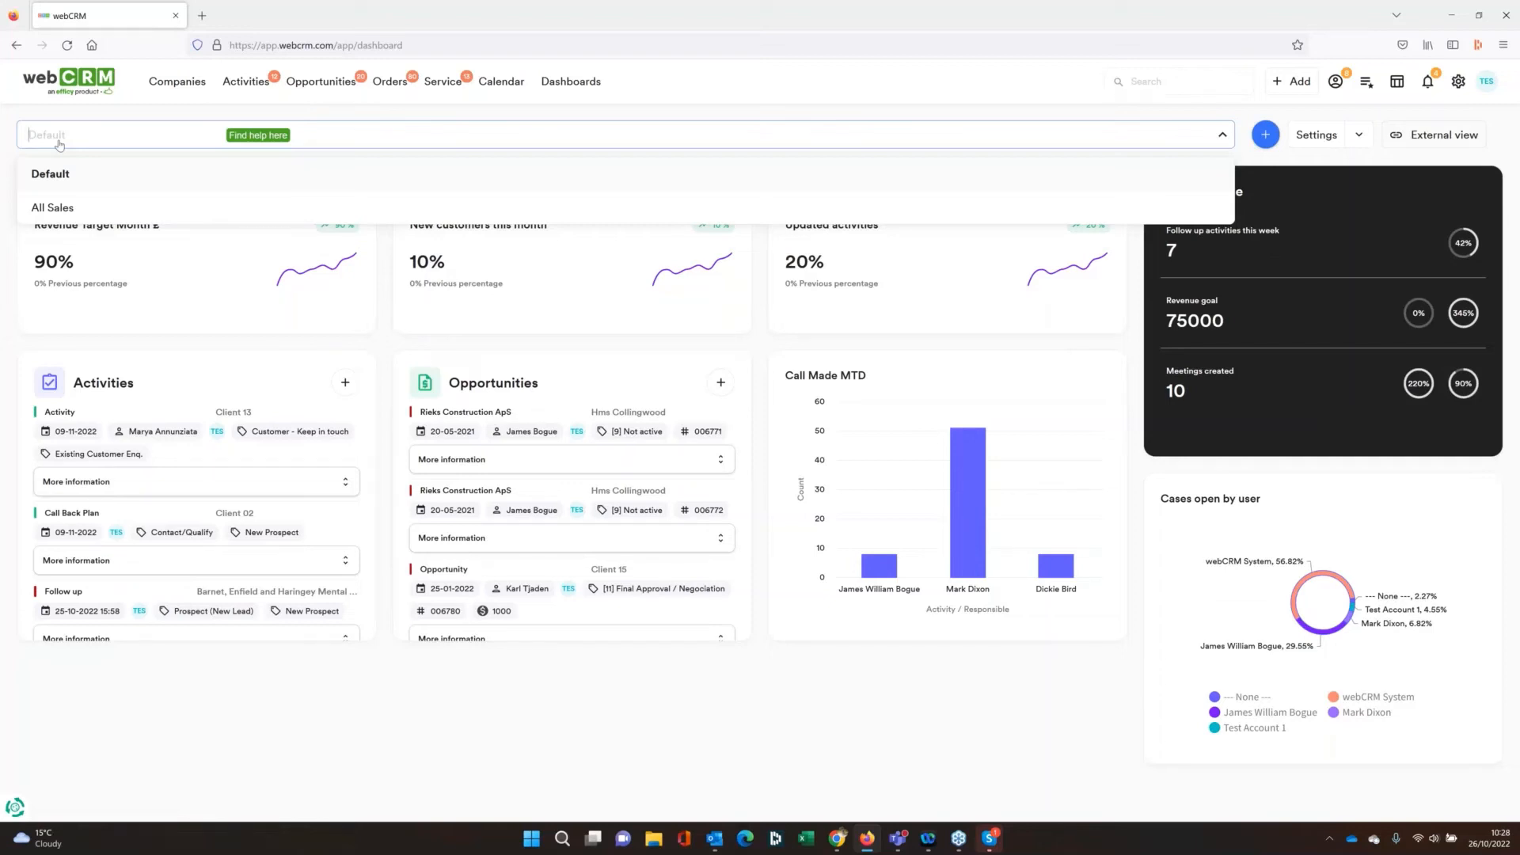
{"action": "left_click", "coordinate": [57, 212]}
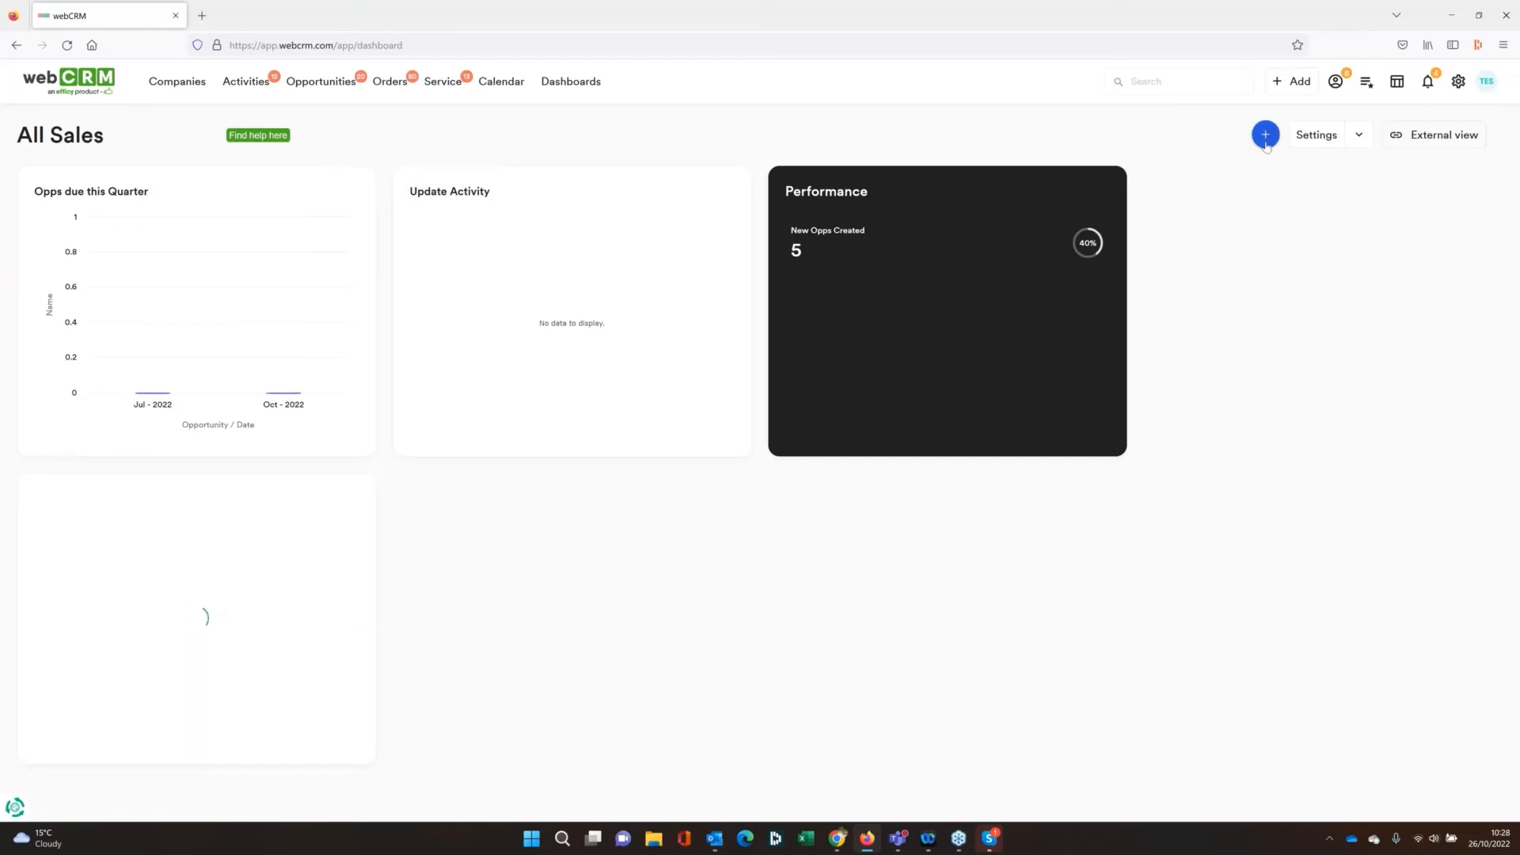
{"action": "left_click", "coordinate": [1326, 139]}
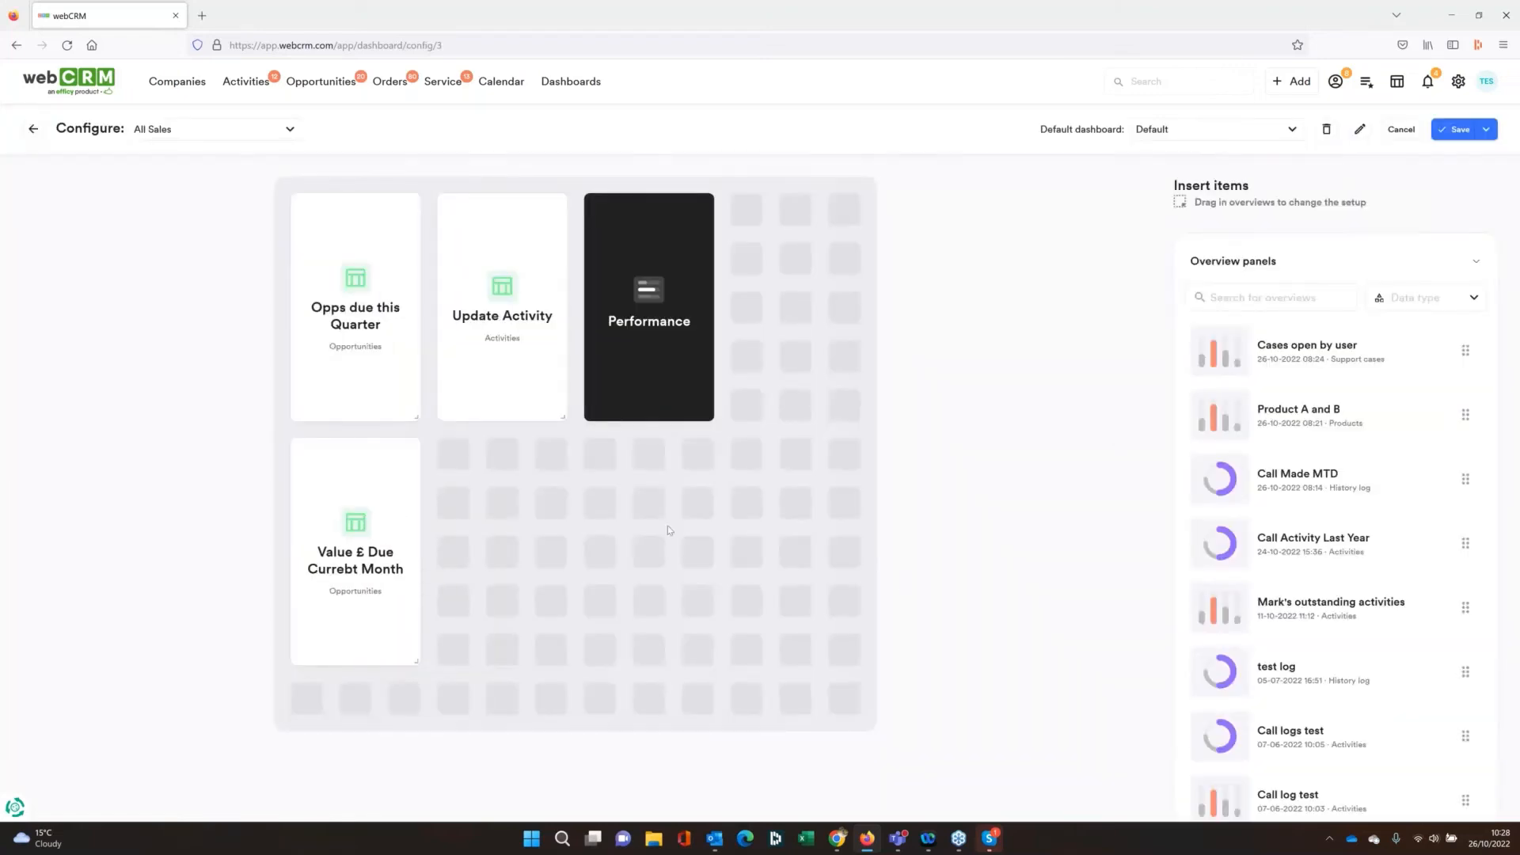
{"action": "left_click", "coordinate": [402, 456]}
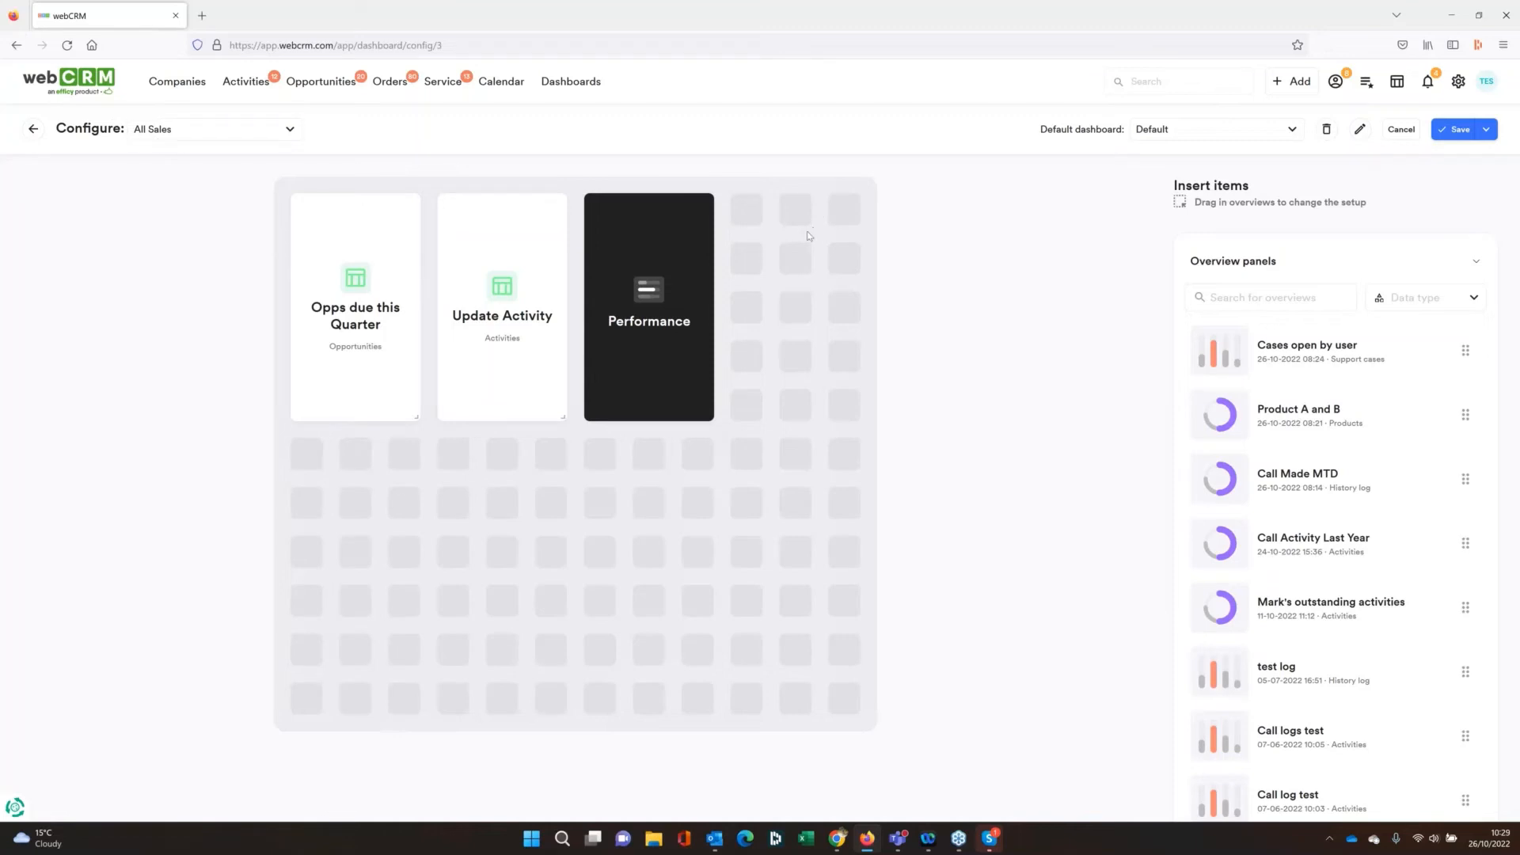
Check the category options in the All Sales dashboard's information and close it without saving
{"action": "left_click", "coordinate": [1359, 131]}
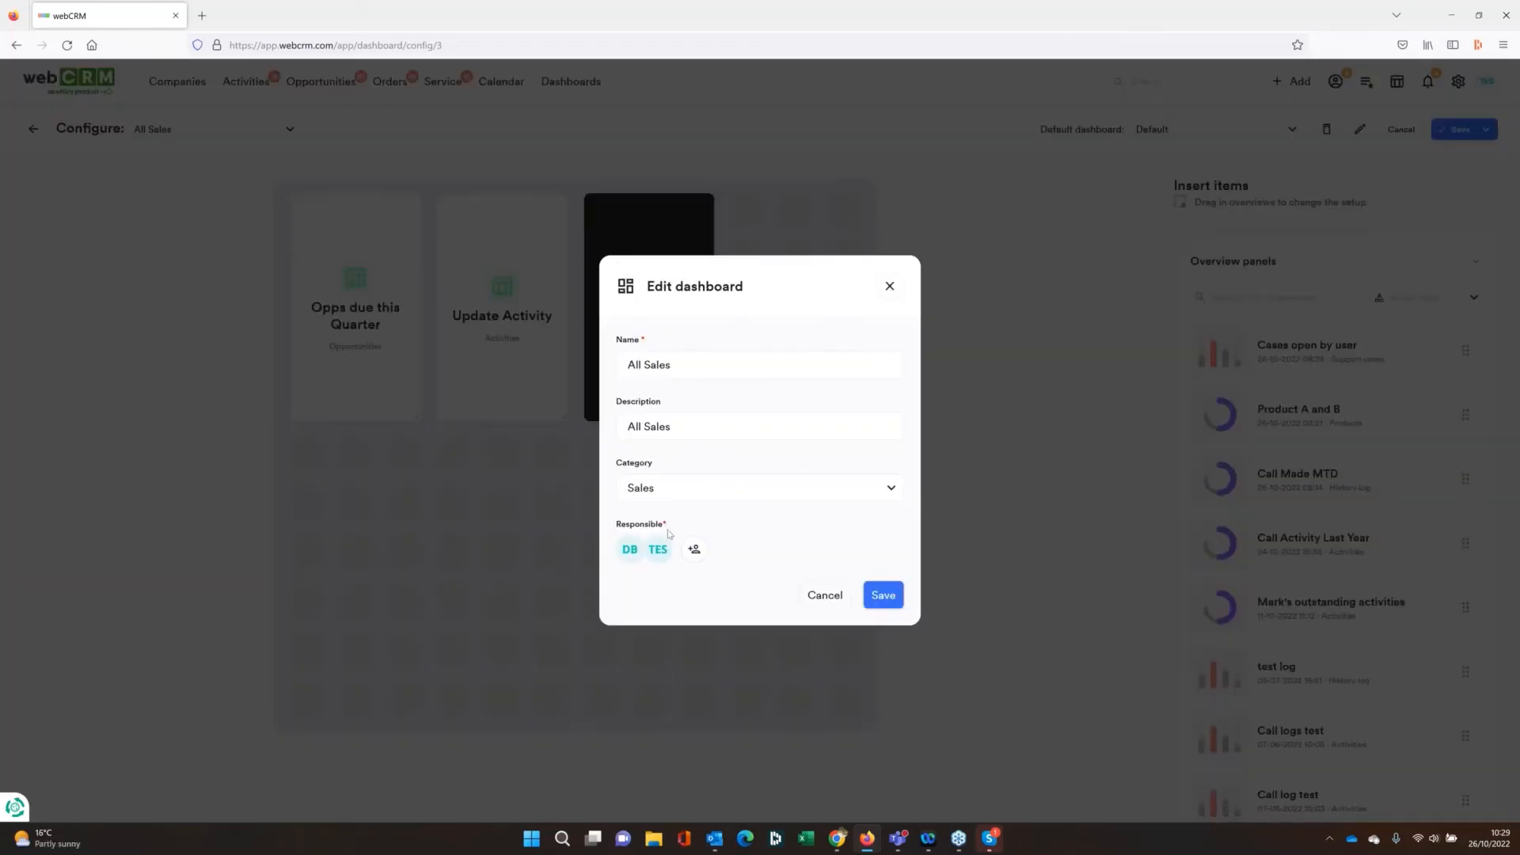
{"action": "left_click", "coordinate": [737, 504]}
{"action": "left_click", "coordinate": [740, 495]}
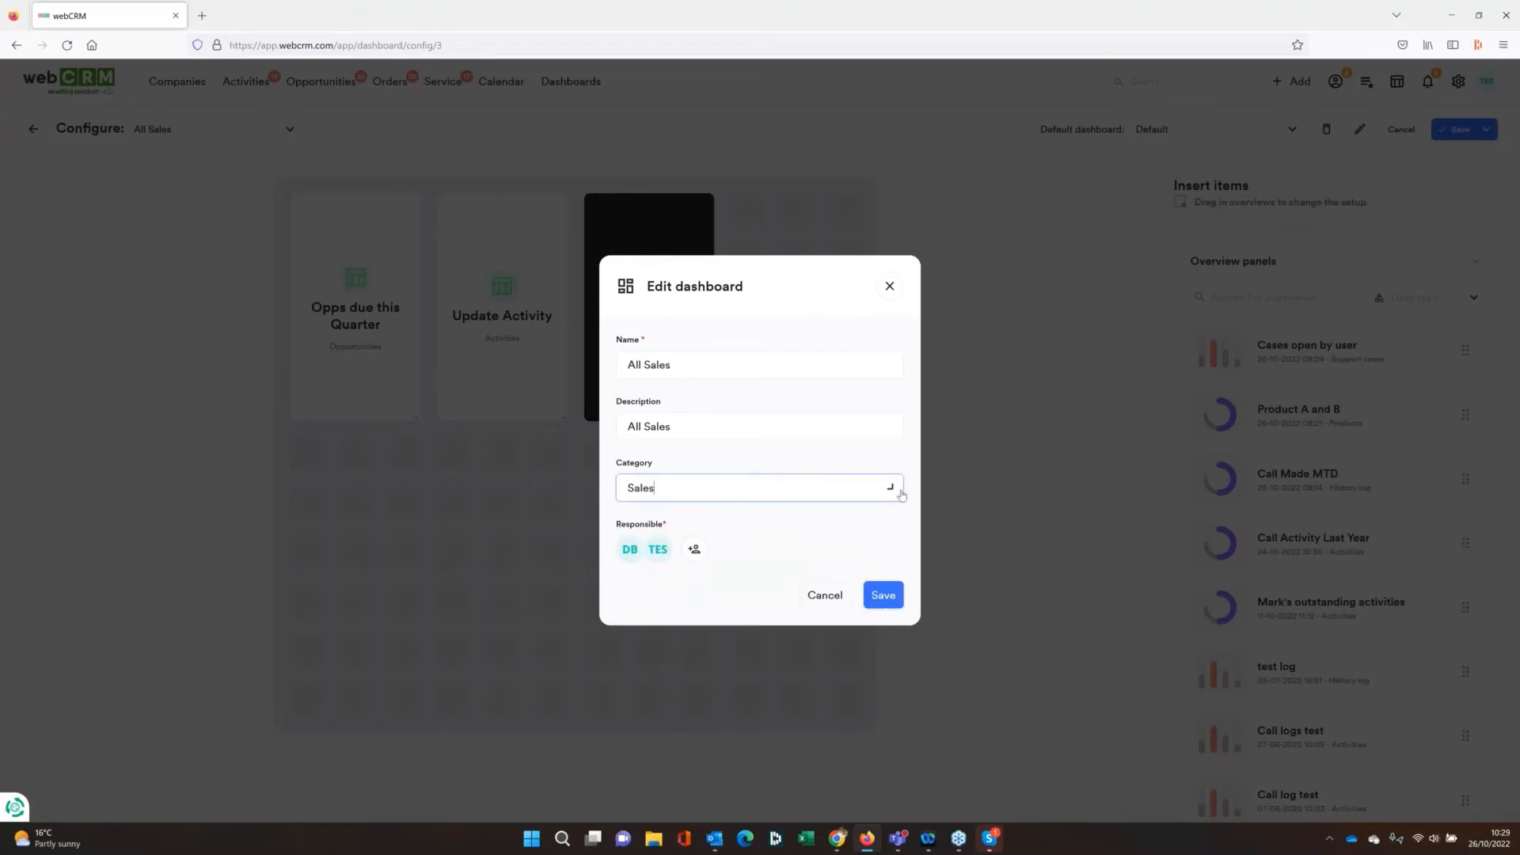
{"action": "left_click", "coordinate": [908, 252]}
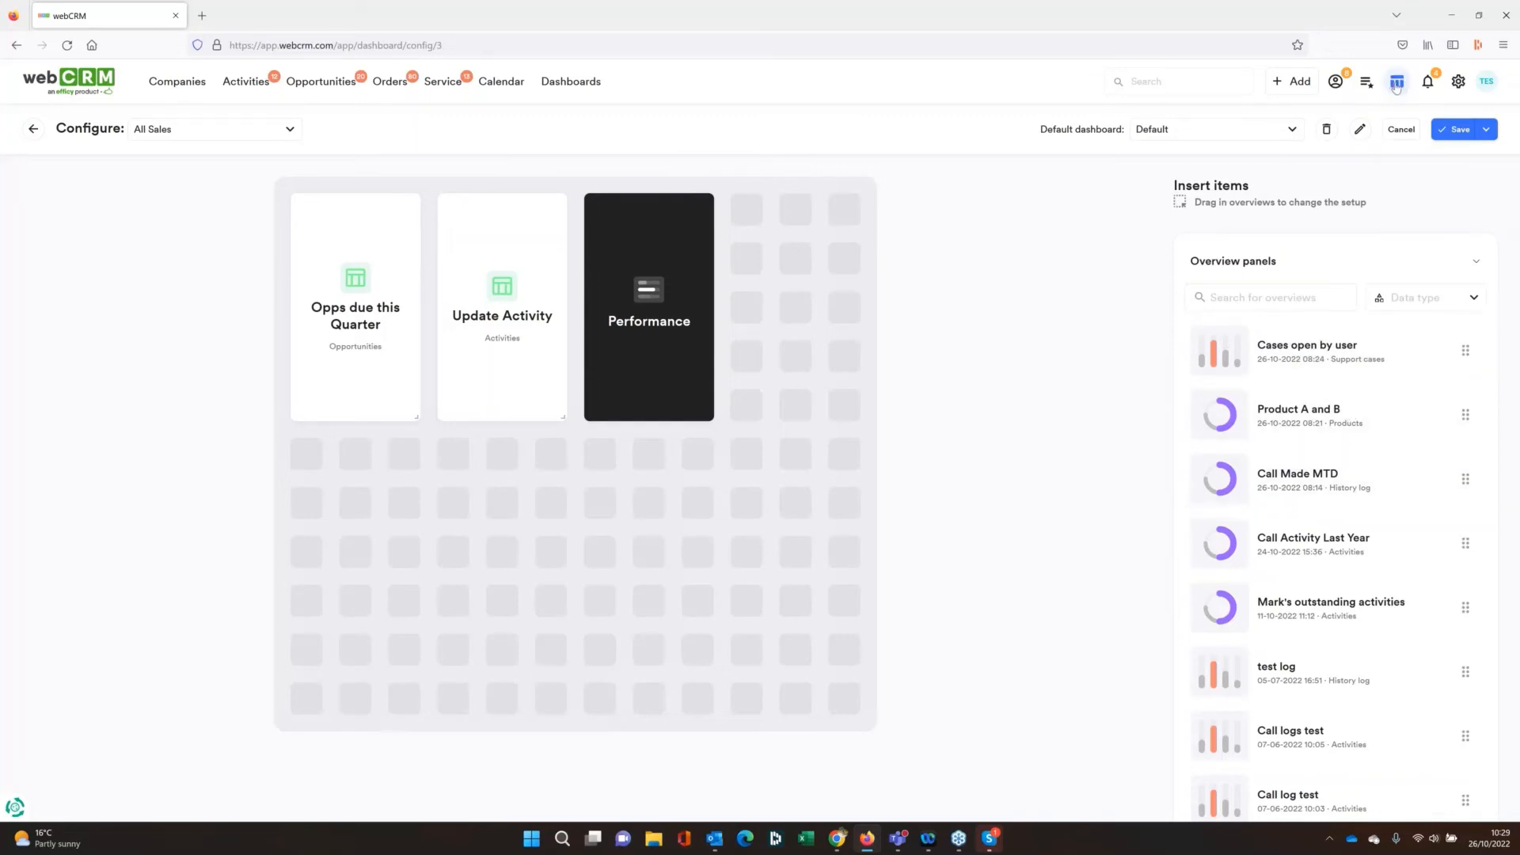
Open the list of all overviews and create a report named Opps Due this Month with data type Opportunities
{"action": "left_click", "coordinate": [1397, 80]}
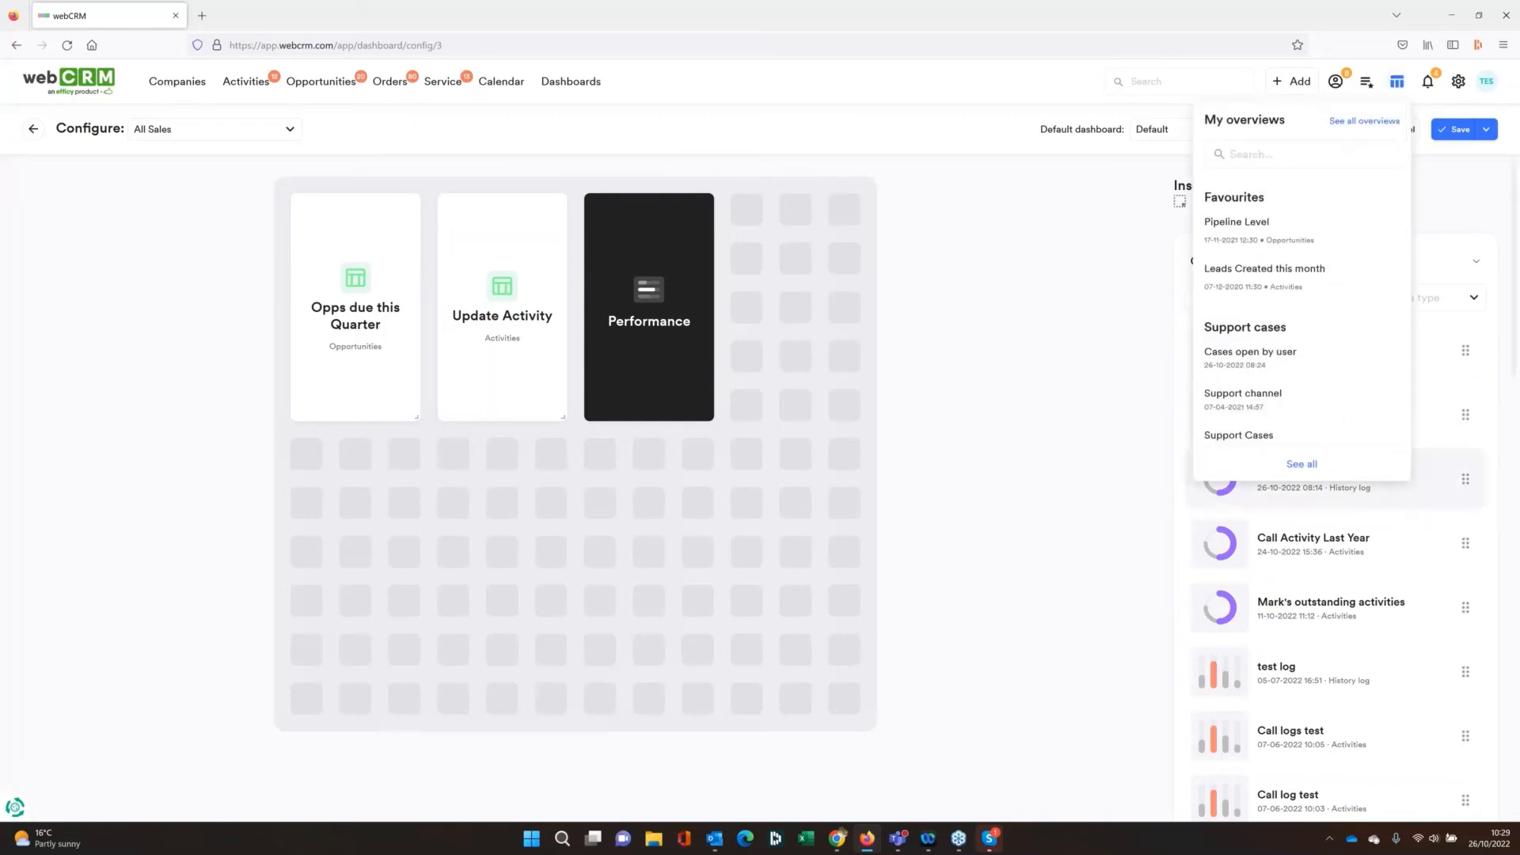
{"action": "left_click", "coordinate": [1363, 121]}
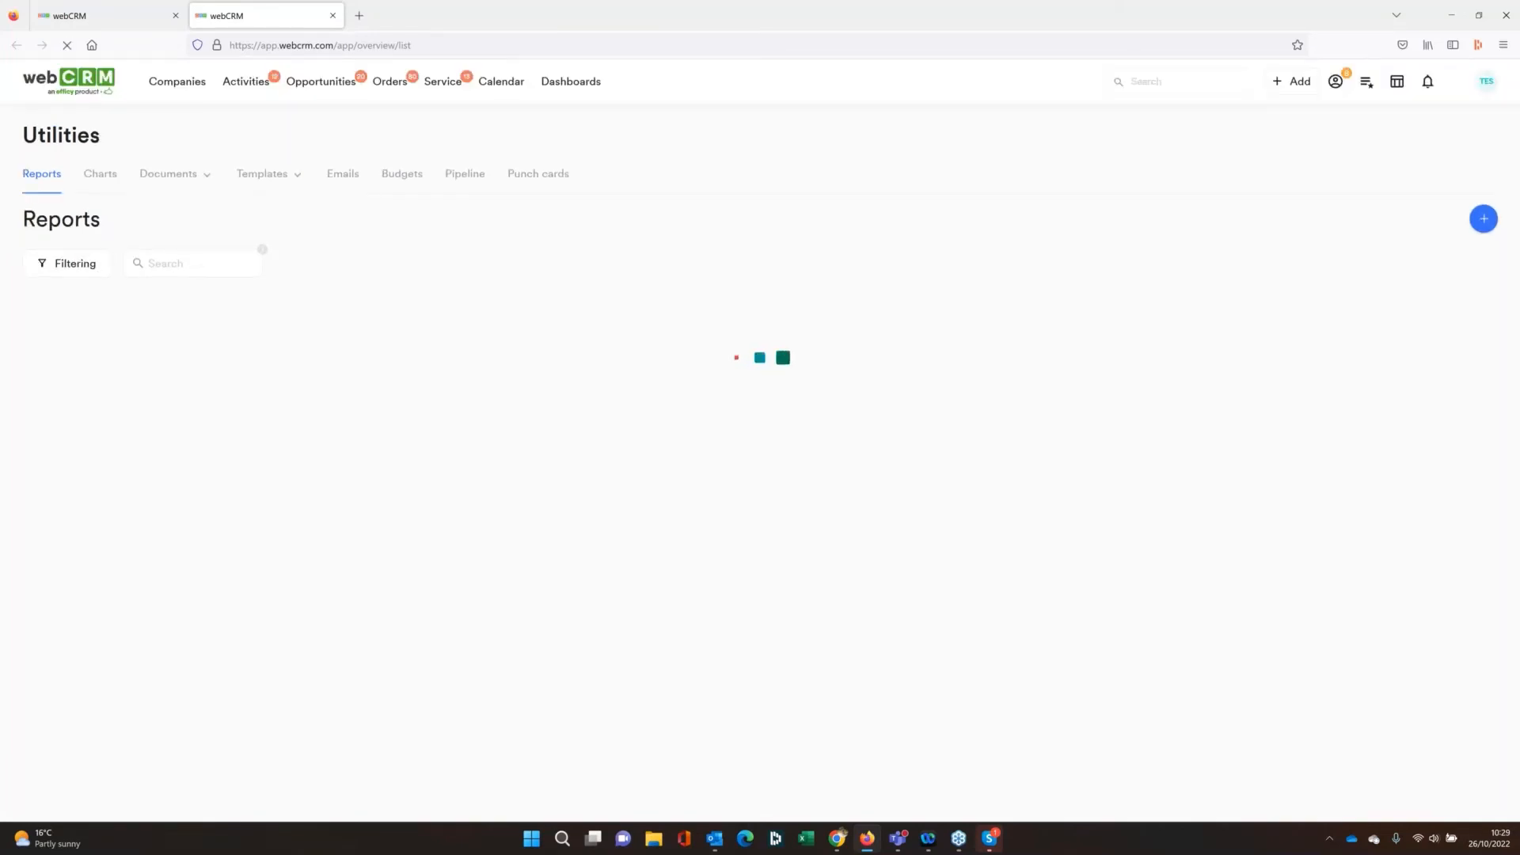
{"action": "left_click", "coordinate": [1483, 218]}
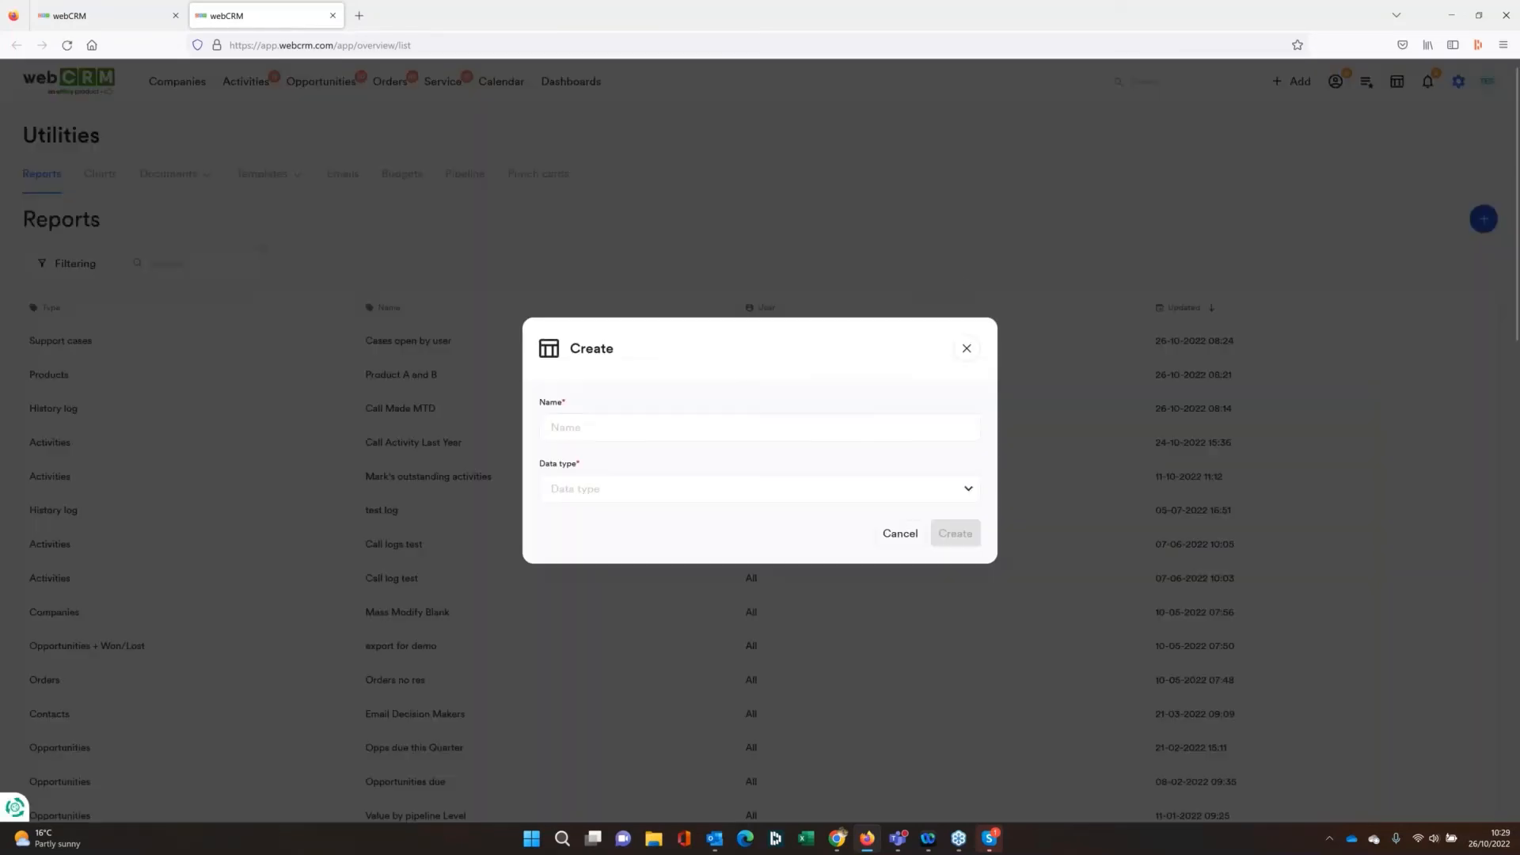
{"action": "left_click", "coordinate": [693, 423]}
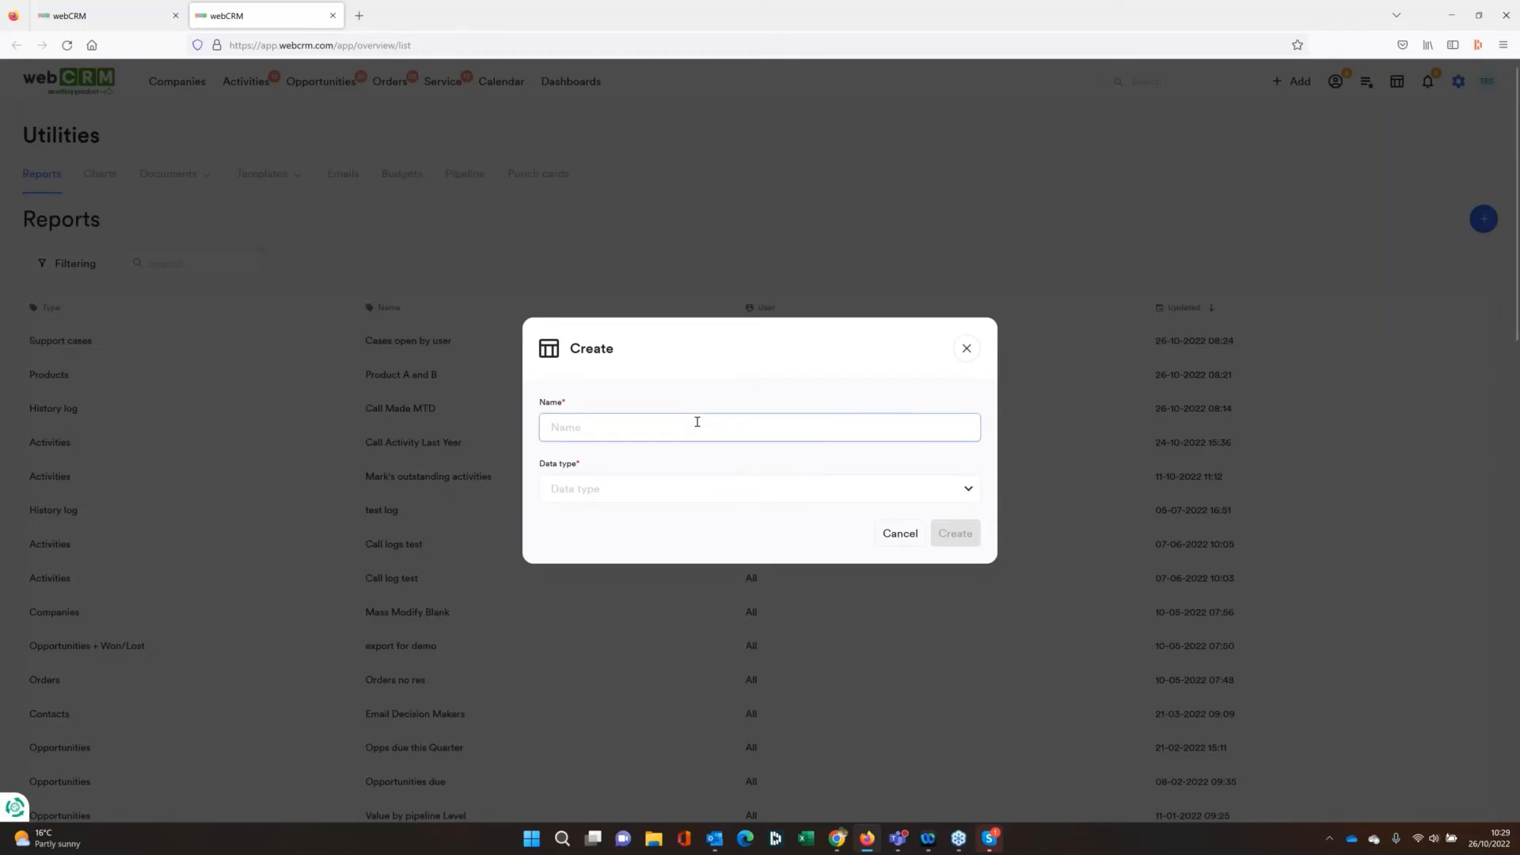
{"action": "type", "text": "Opps Due this Month"}
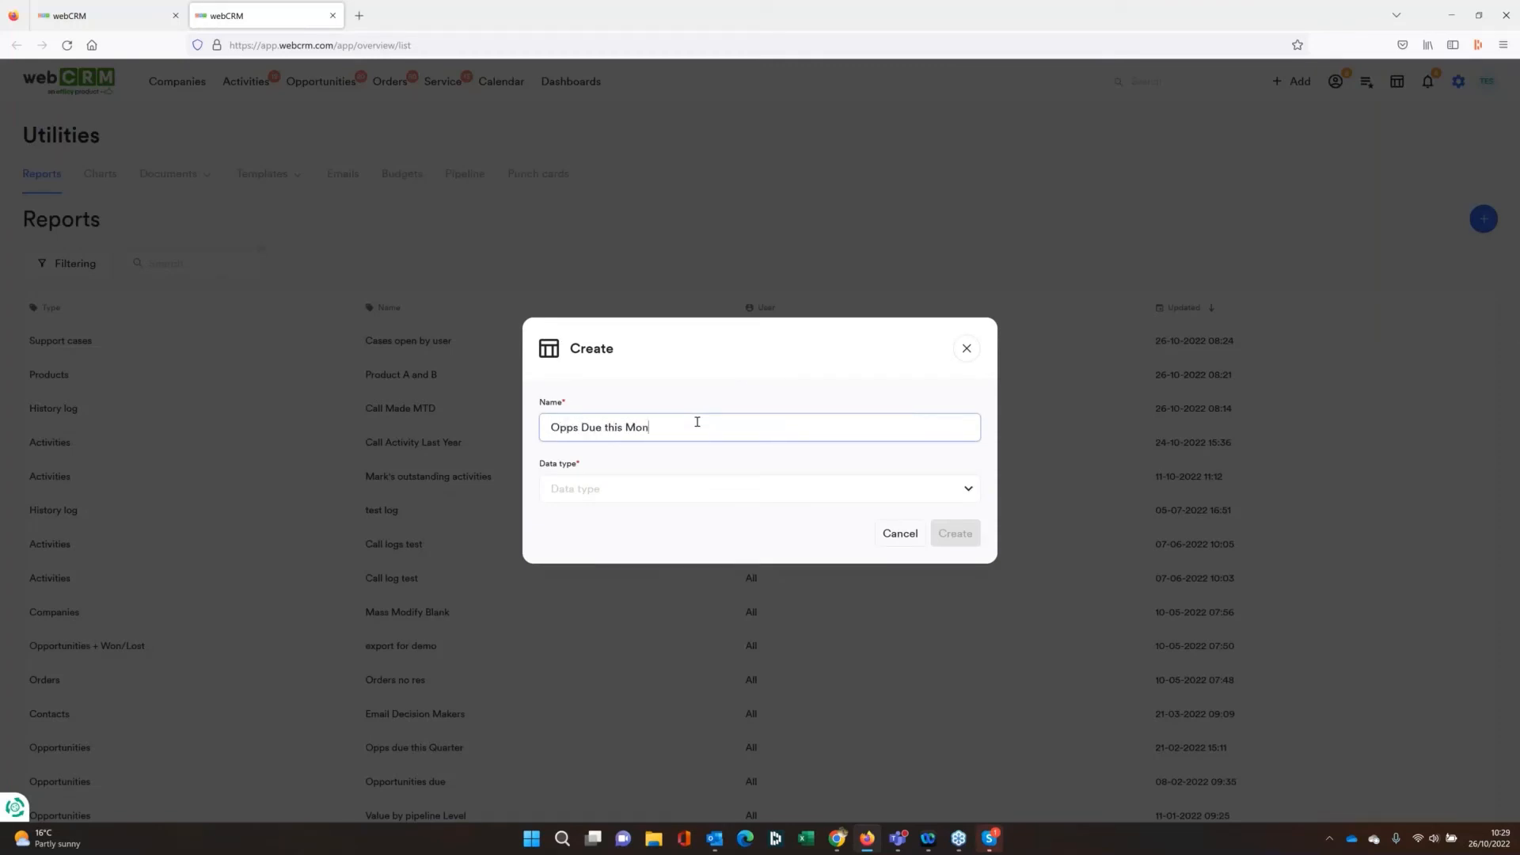
{"action": "left_click", "coordinate": [655, 481]}
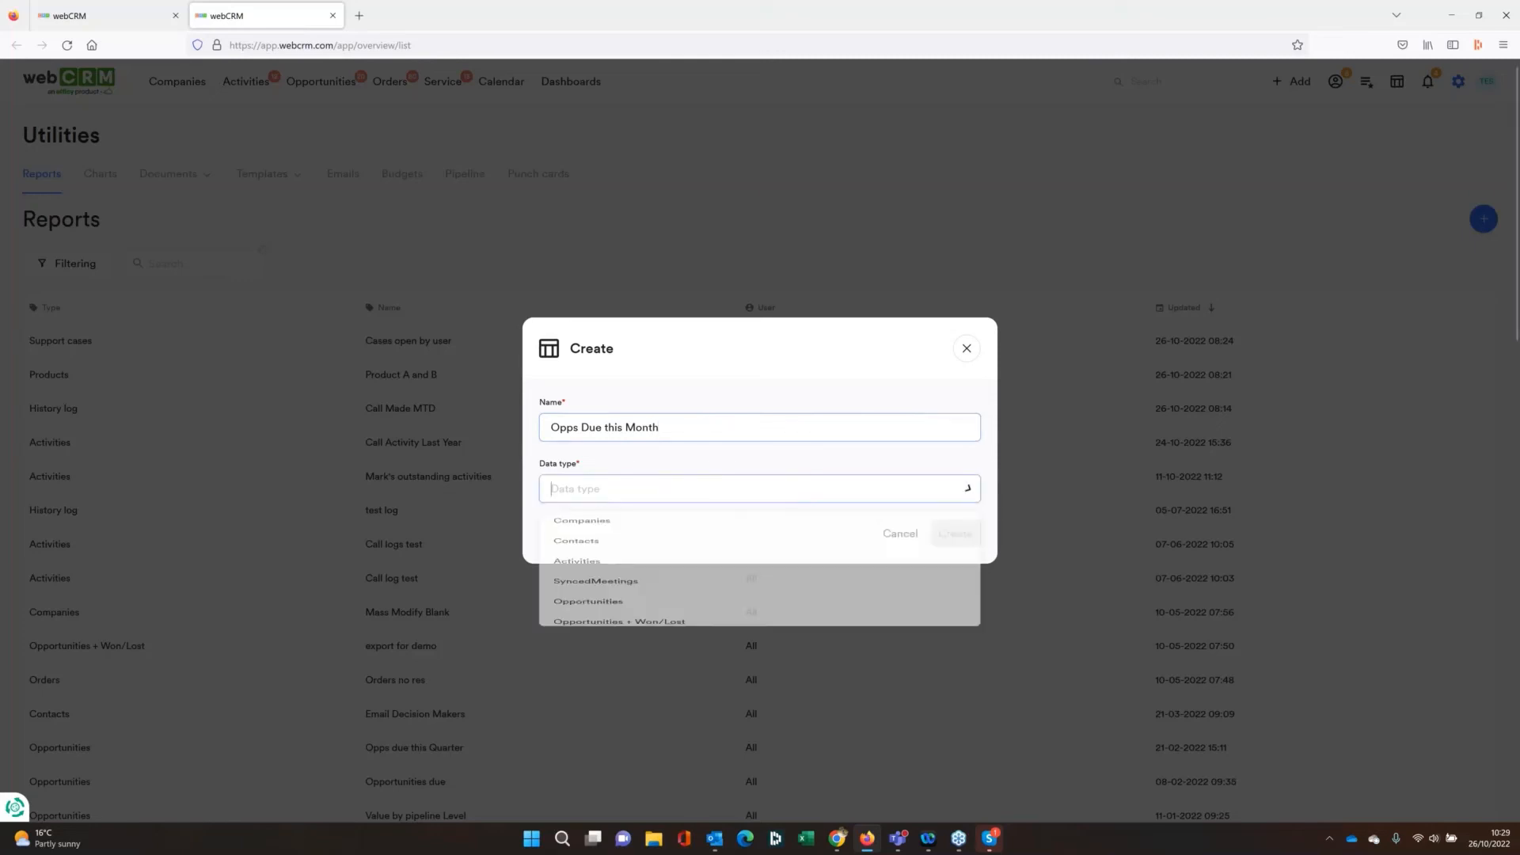
{"action": "left_click", "coordinate": [588, 661]}
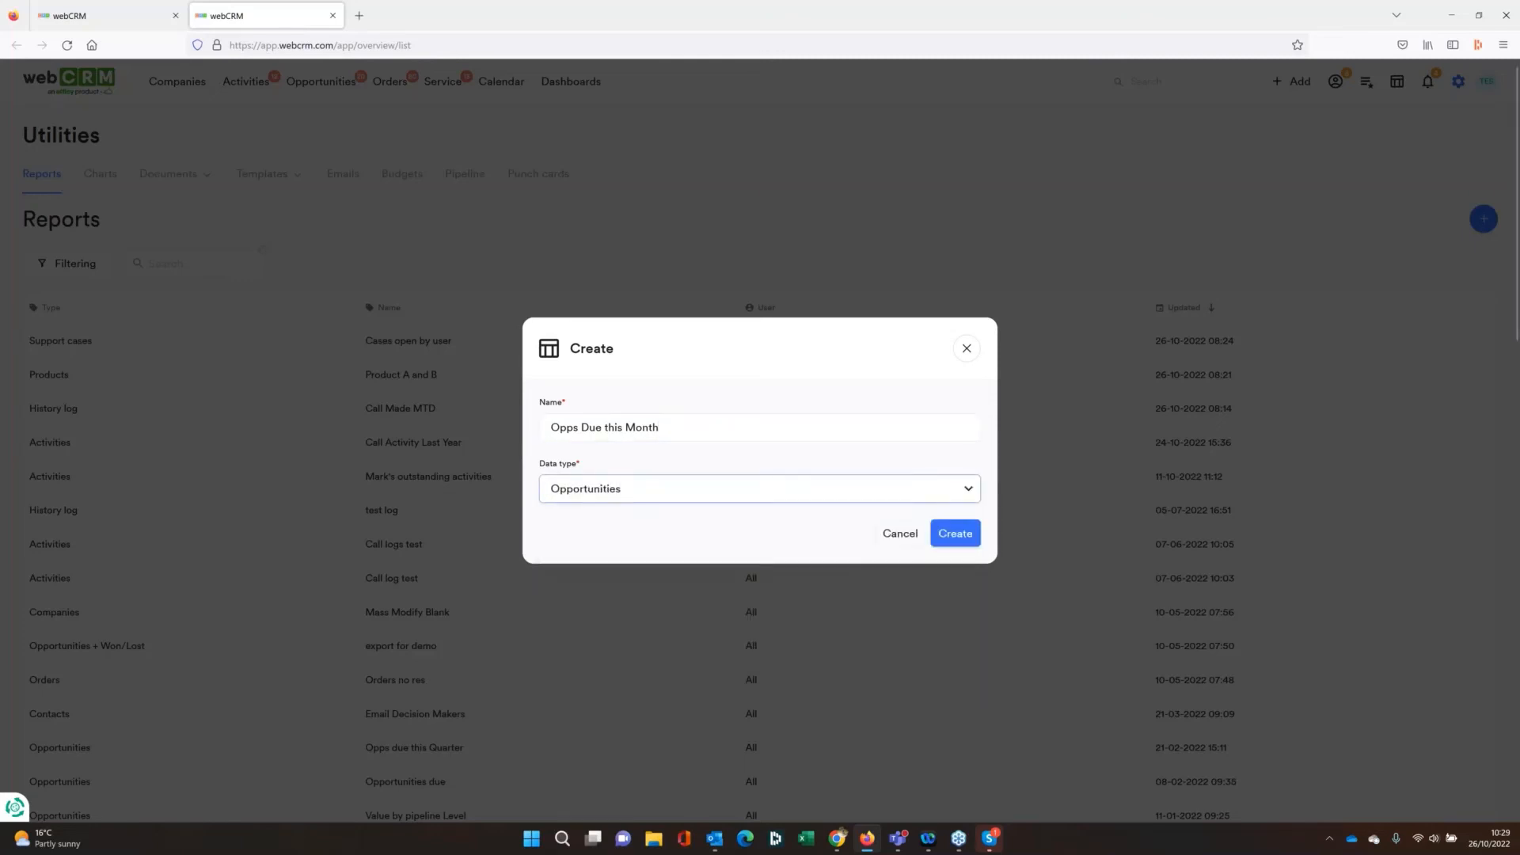
{"action": "left_click", "coordinate": [954, 530]}
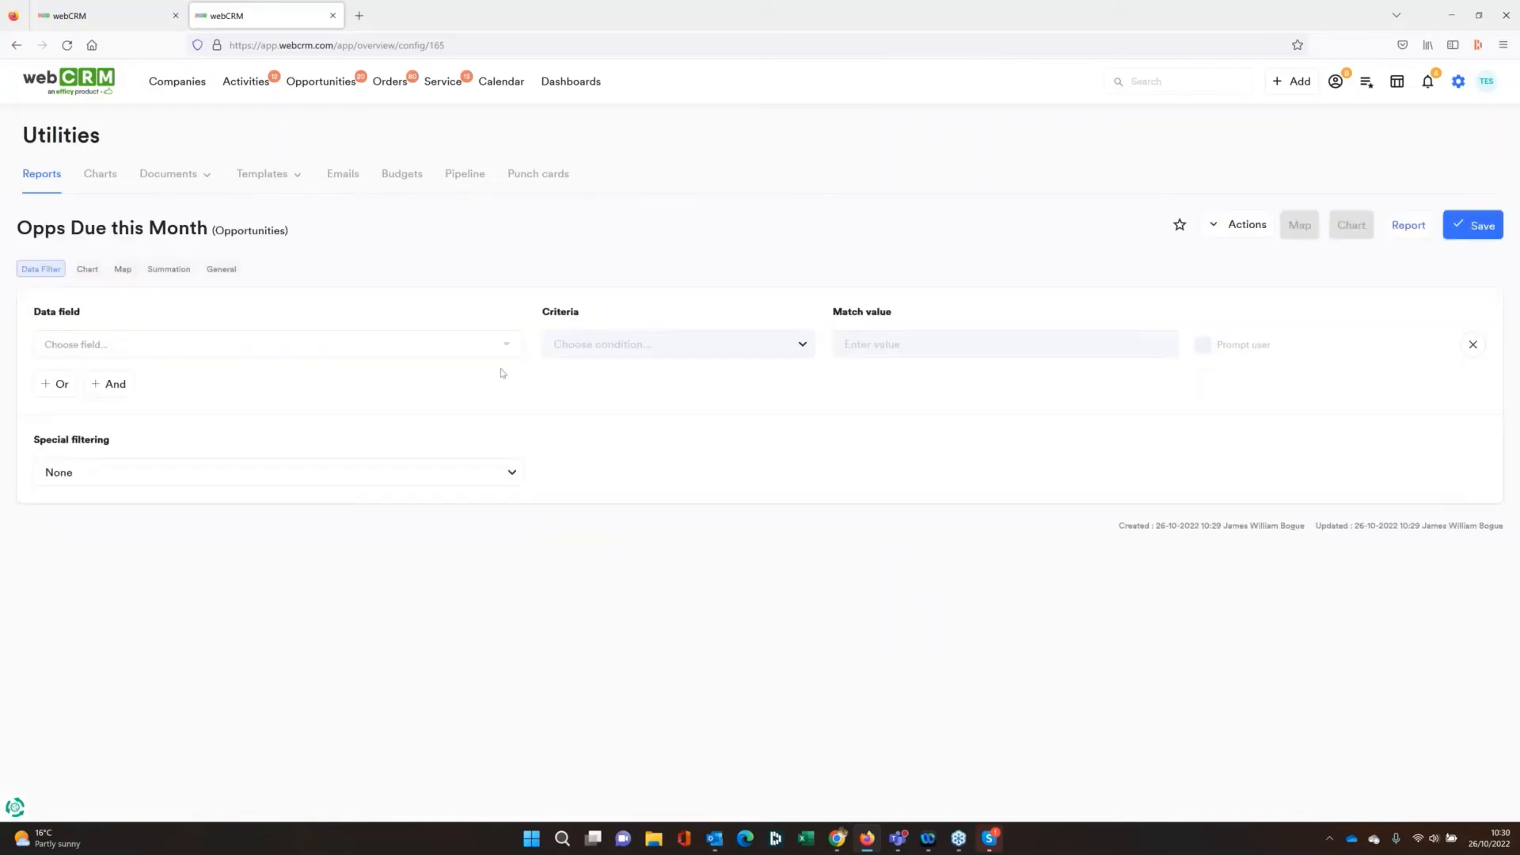
Filter the Opps Due this Month report by Opportunity: Date less than or equal to 01-11-2022
{"action": "left_click", "coordinate": [479, 352]}
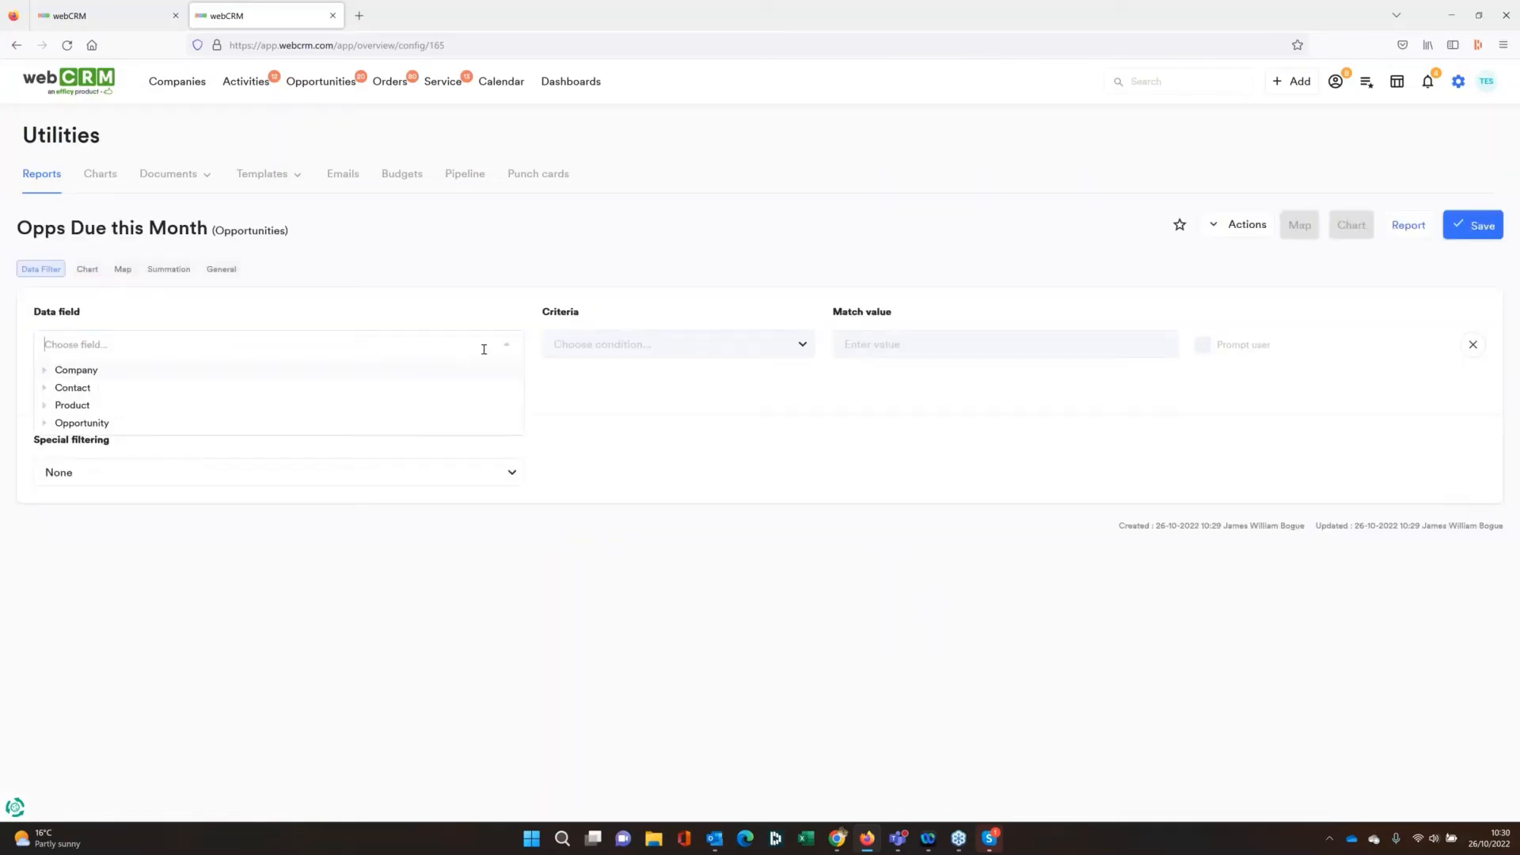
{"action": "type", "text": "date"}
{"action": "scroll", "coordinate": [227, 481], "scroll_direction": "down", "scroll_amount": 5}
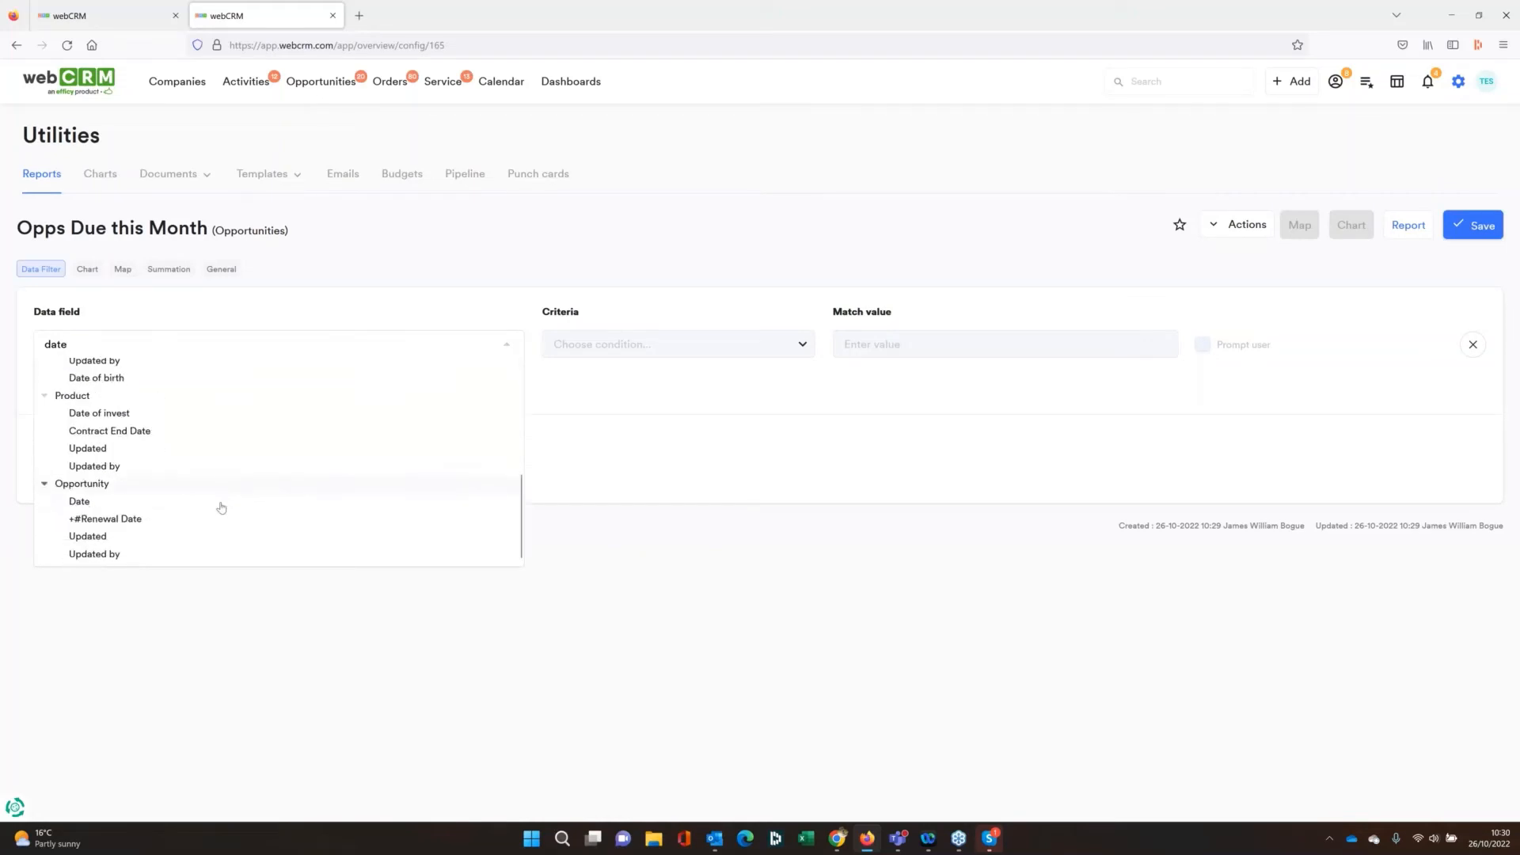
{"action": "left_click", "coordinate": [175, 504]}
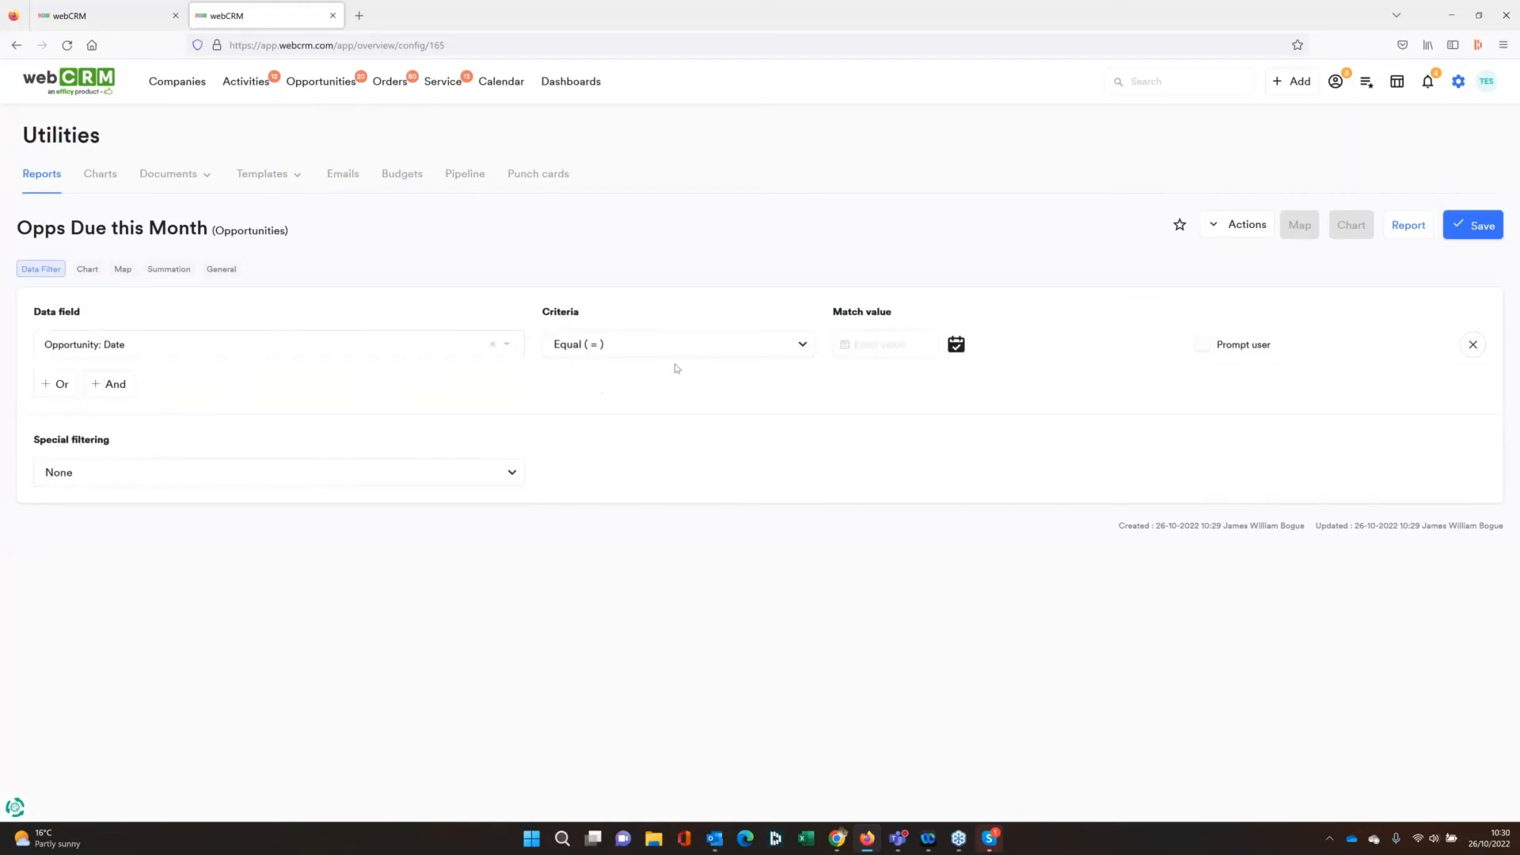
{"action": "left_click", "coordinate": [676, 345]}
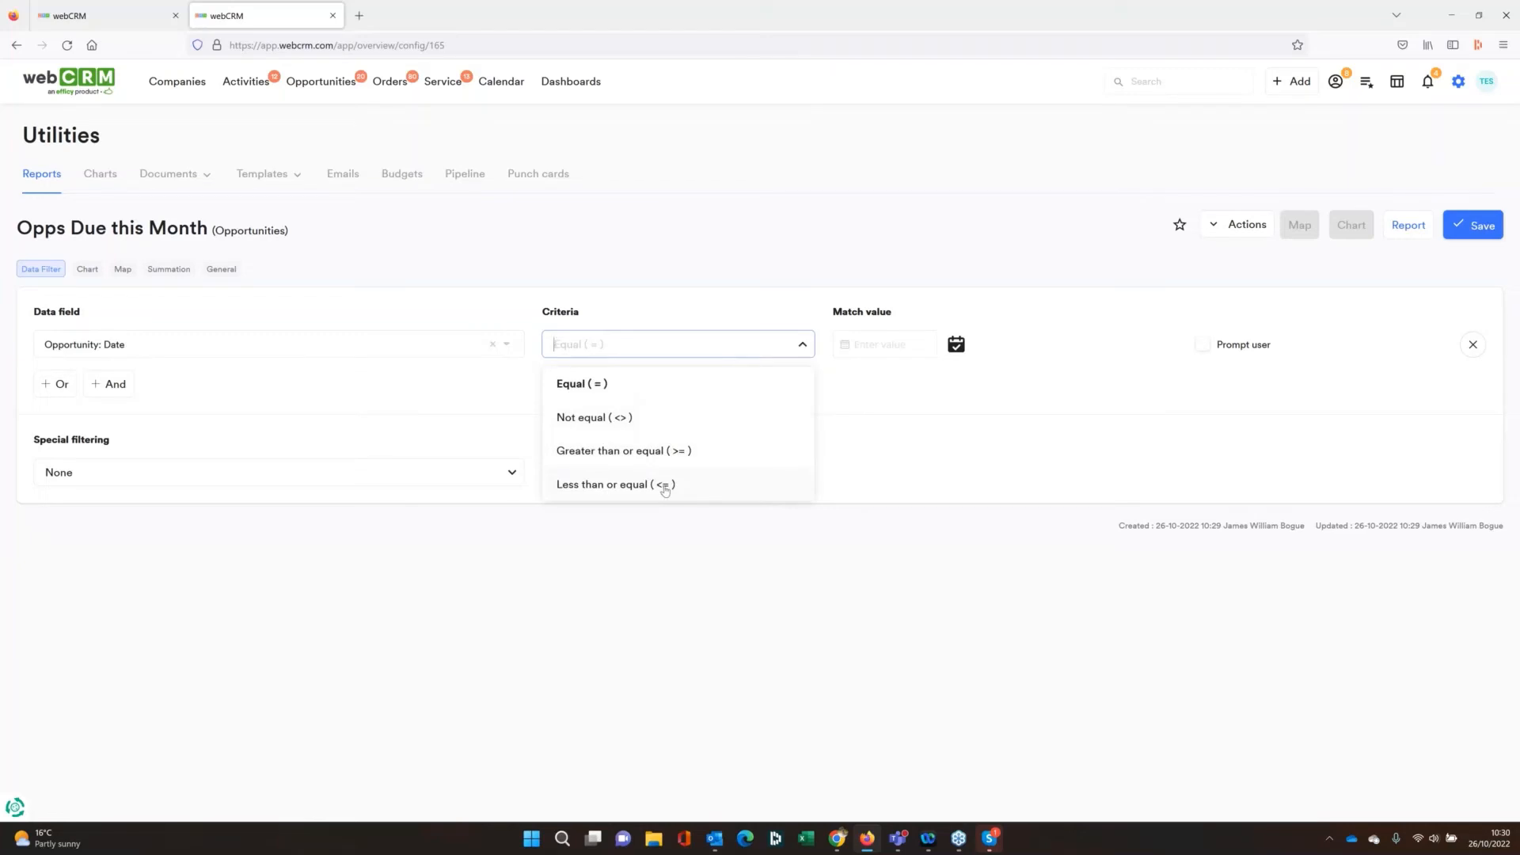
{"action": "left_click", "coordinate": [665, 486]}
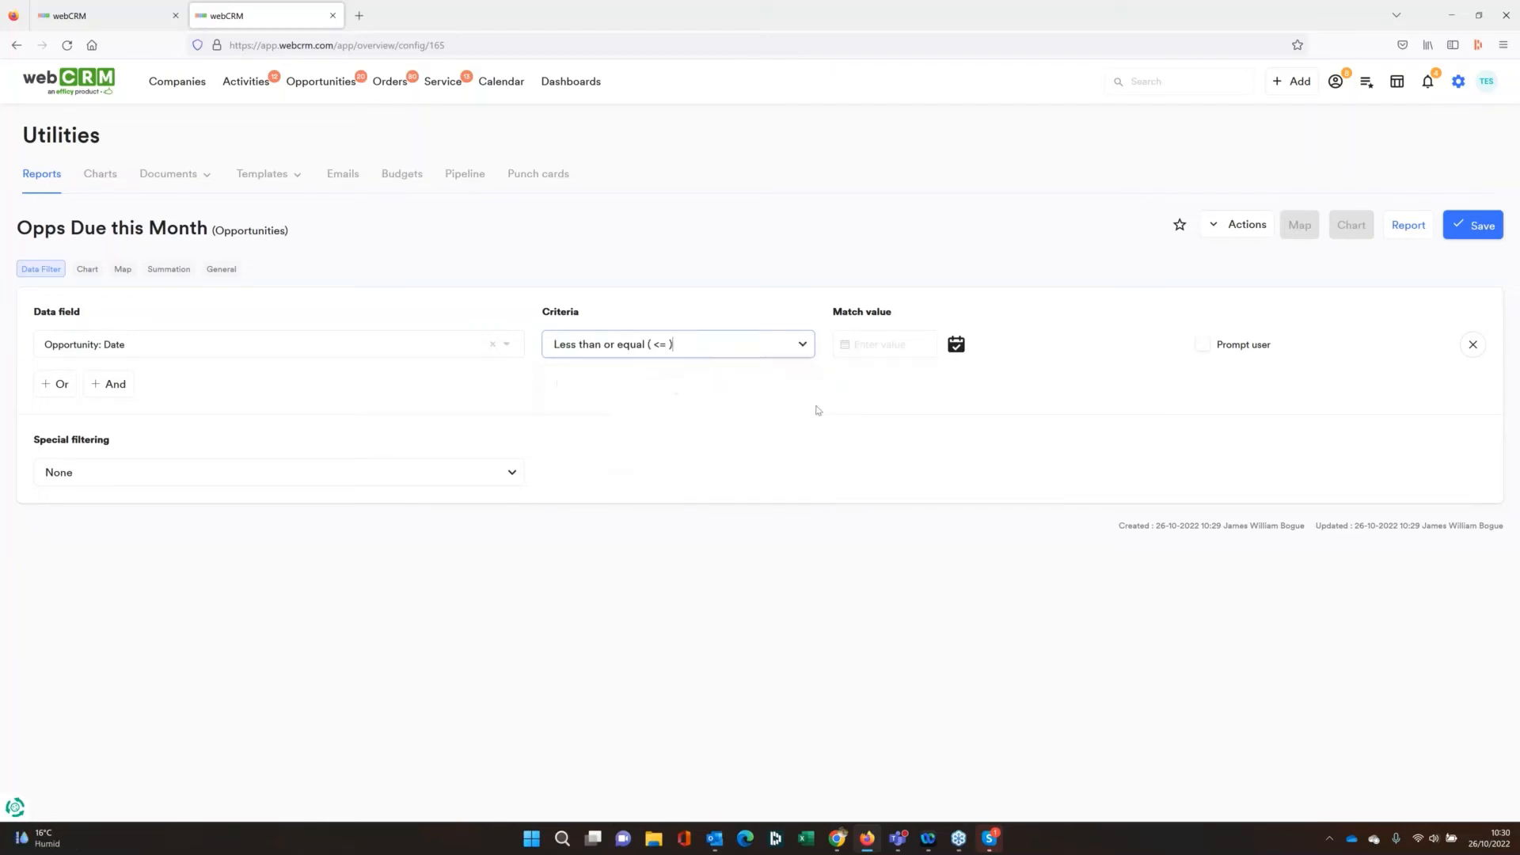
{"action": "left_click", "coordinate": [886, 349]}
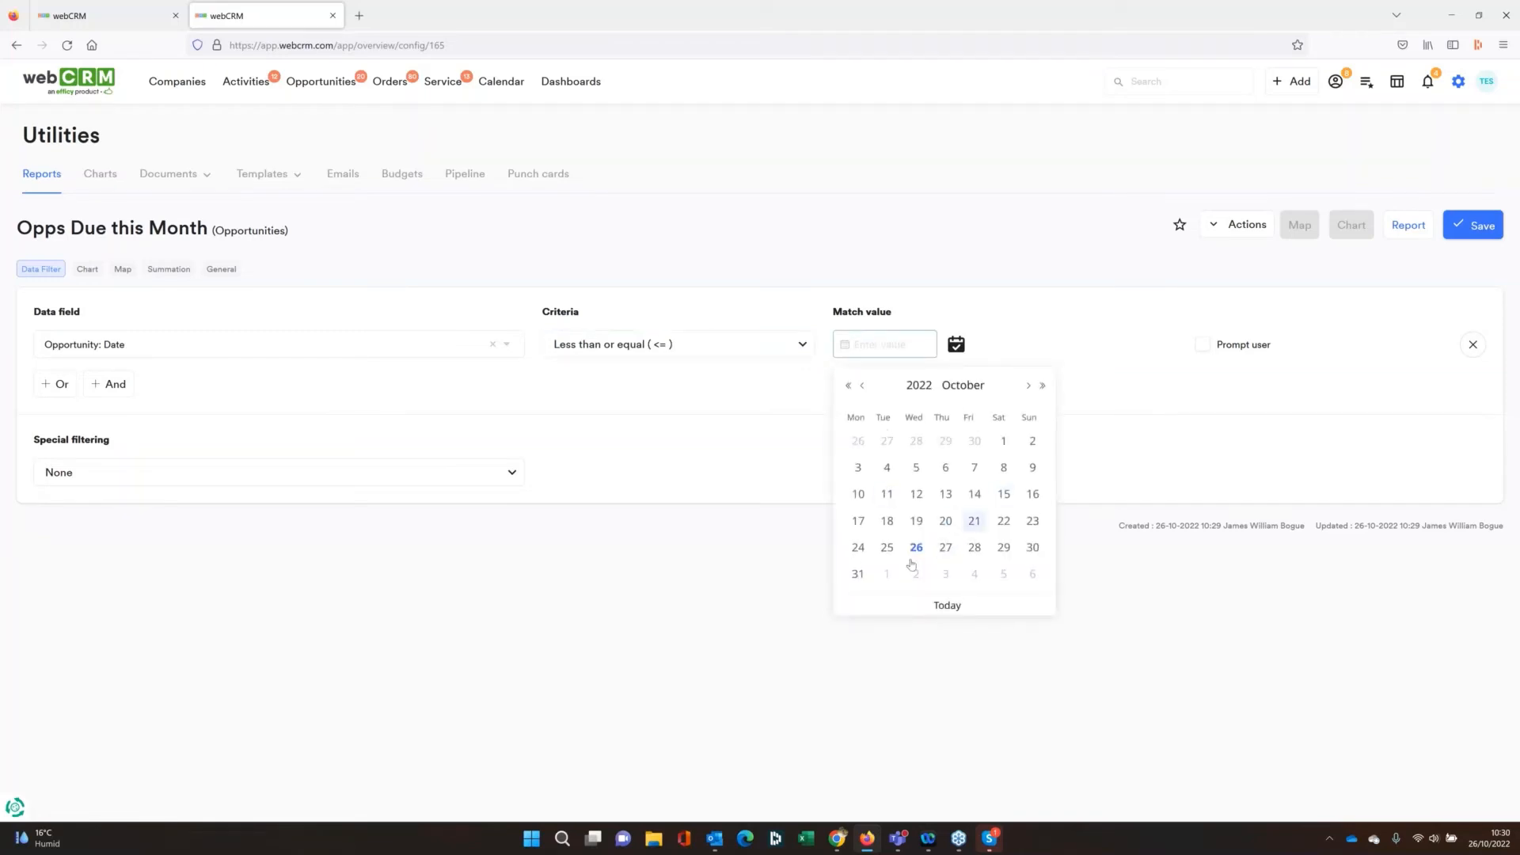
{"action": "left_click", "coordinate": [888, 578]}
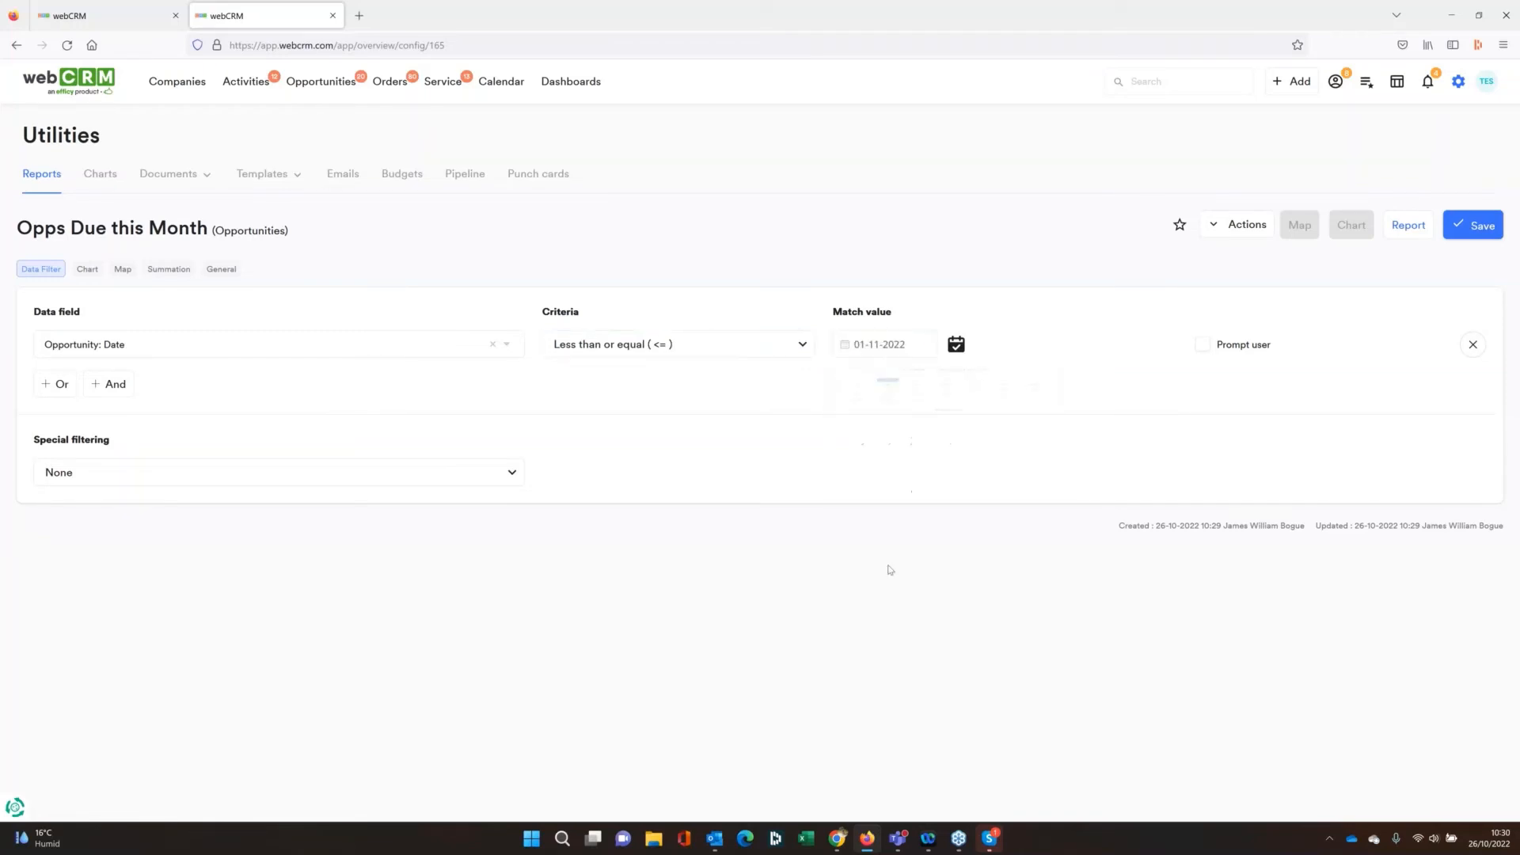
Set the date filter's match value to 31-10-2022 and add an And condition for Opportunity: Pipeline level less than Contract - won
{"action": "left_click", "coordinate": [873, 349]}
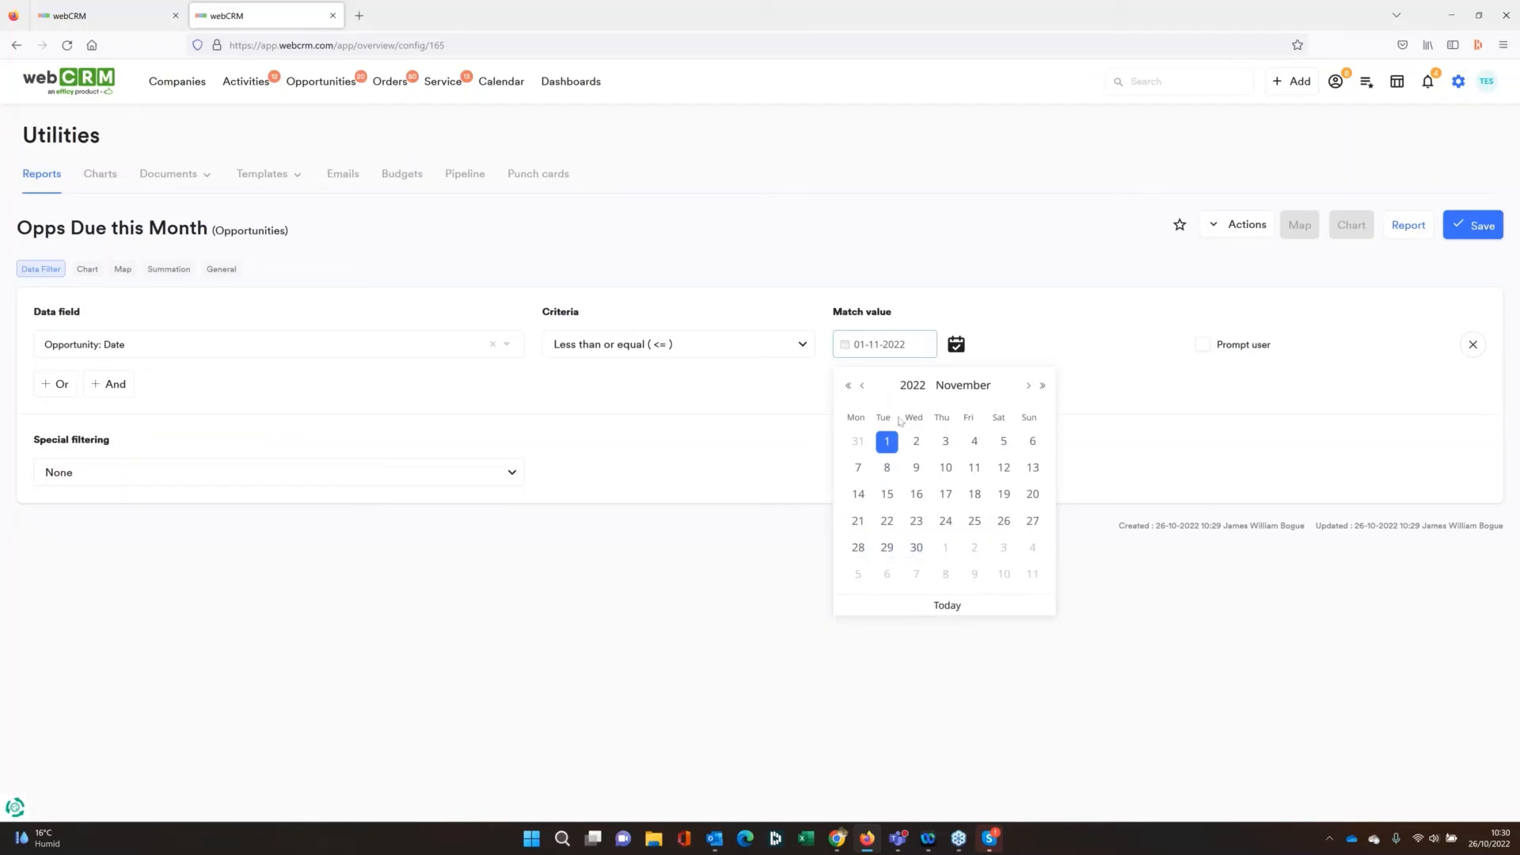
{"action": "left_click", "coordinate": [859, 442]}
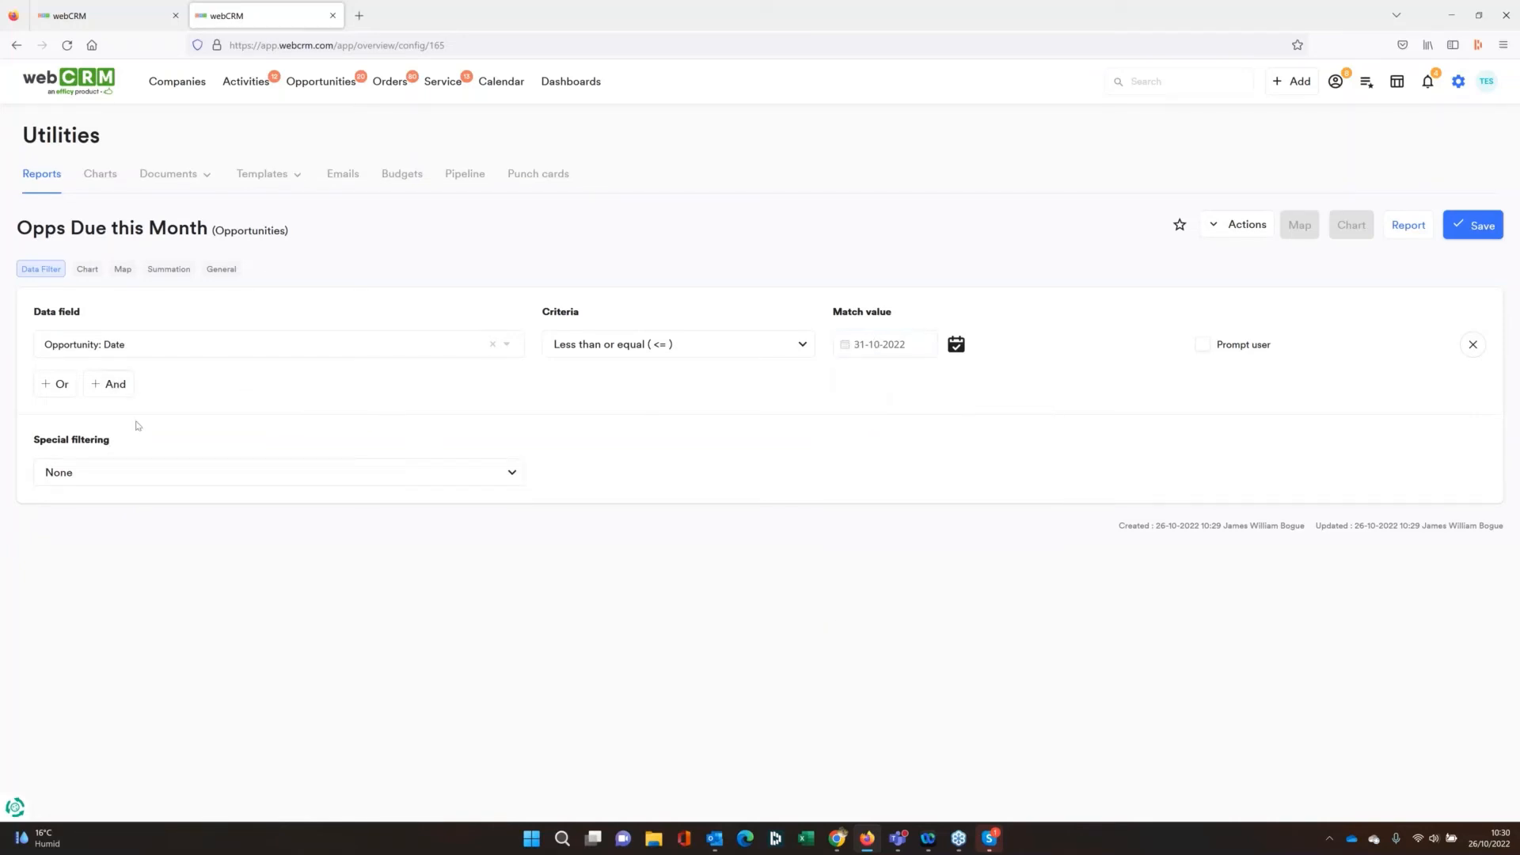
{"action": "left_click", "coordinate": [111, 384]}
{"action": "left_click", "coordinate": [193, 467]}
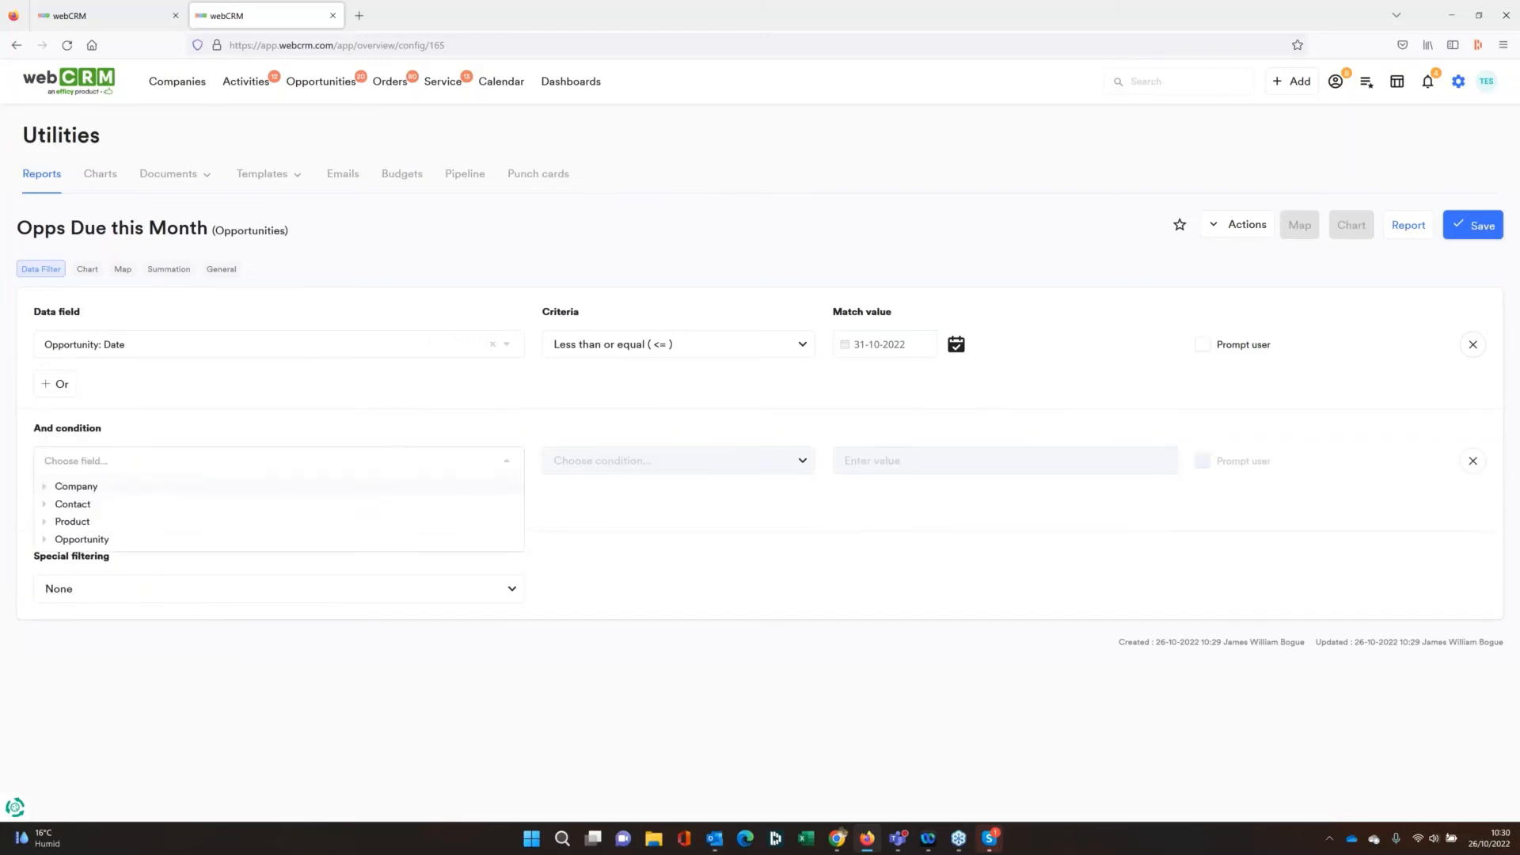
{"action": "type", "text": "pip"}
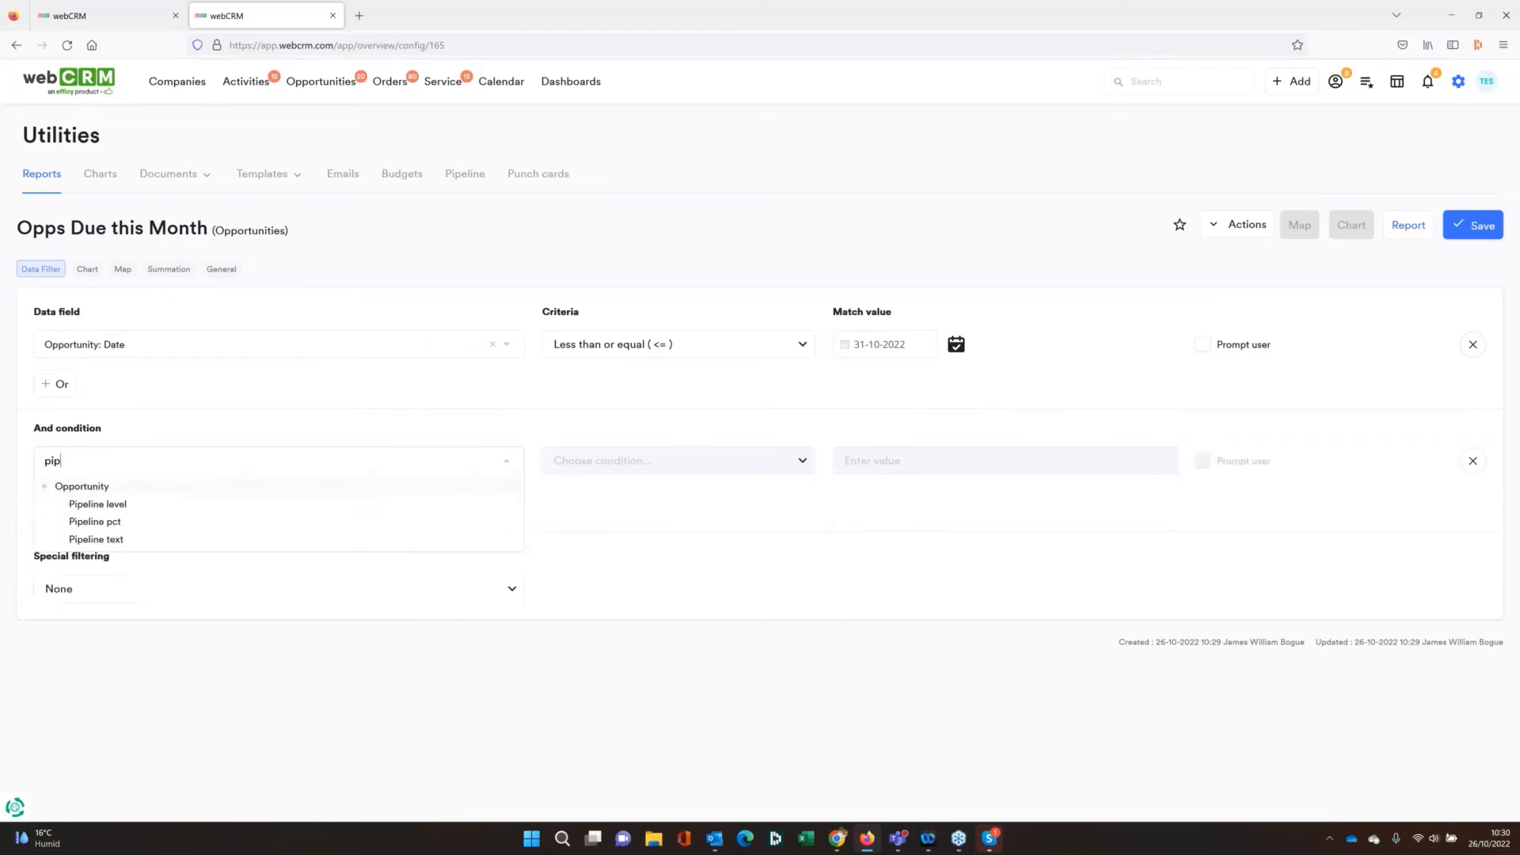
{"action": "left_click", "coordinate": [236, 511]}
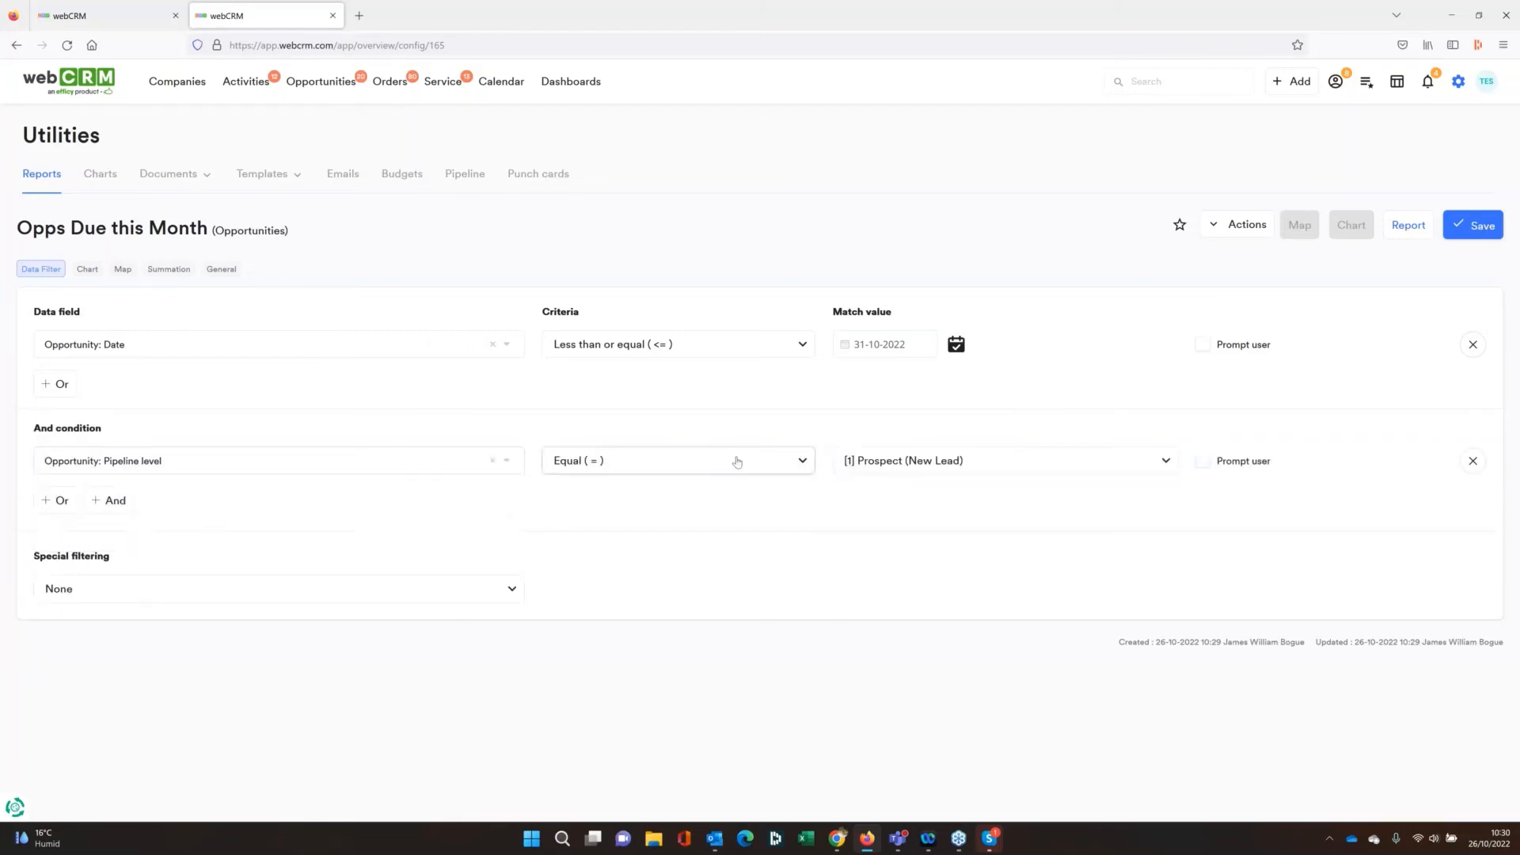
{"action": "left_click", "coordinate": [803, 461]}
{"action": "left_click", "coordinate": [646, 597]}
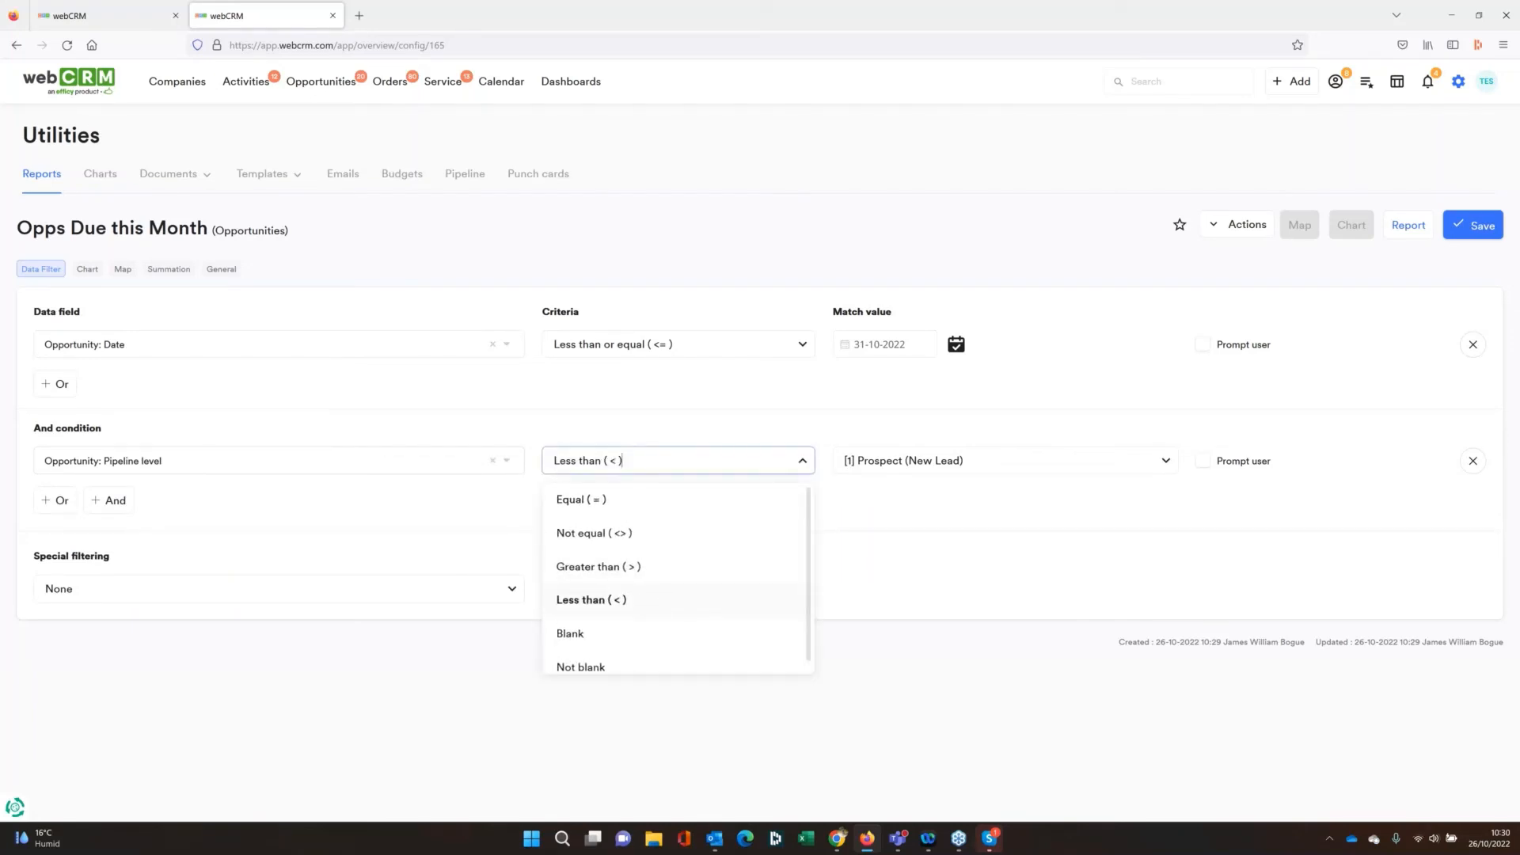
{"action": "left_click", "coordinate": [935, 469]}
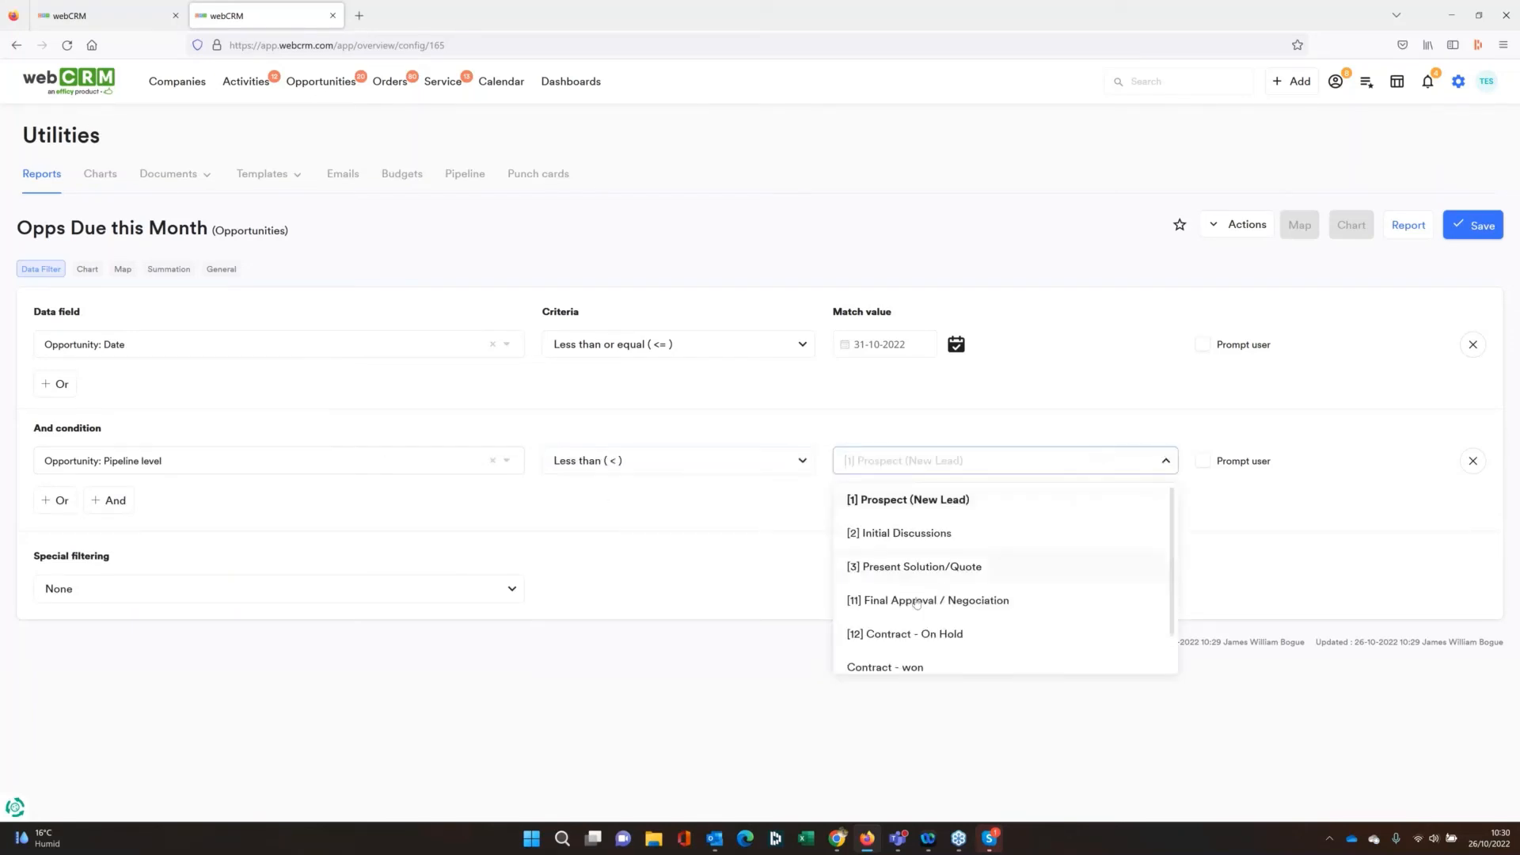
{"action": "left_click", "coordinate": [928, 667]}
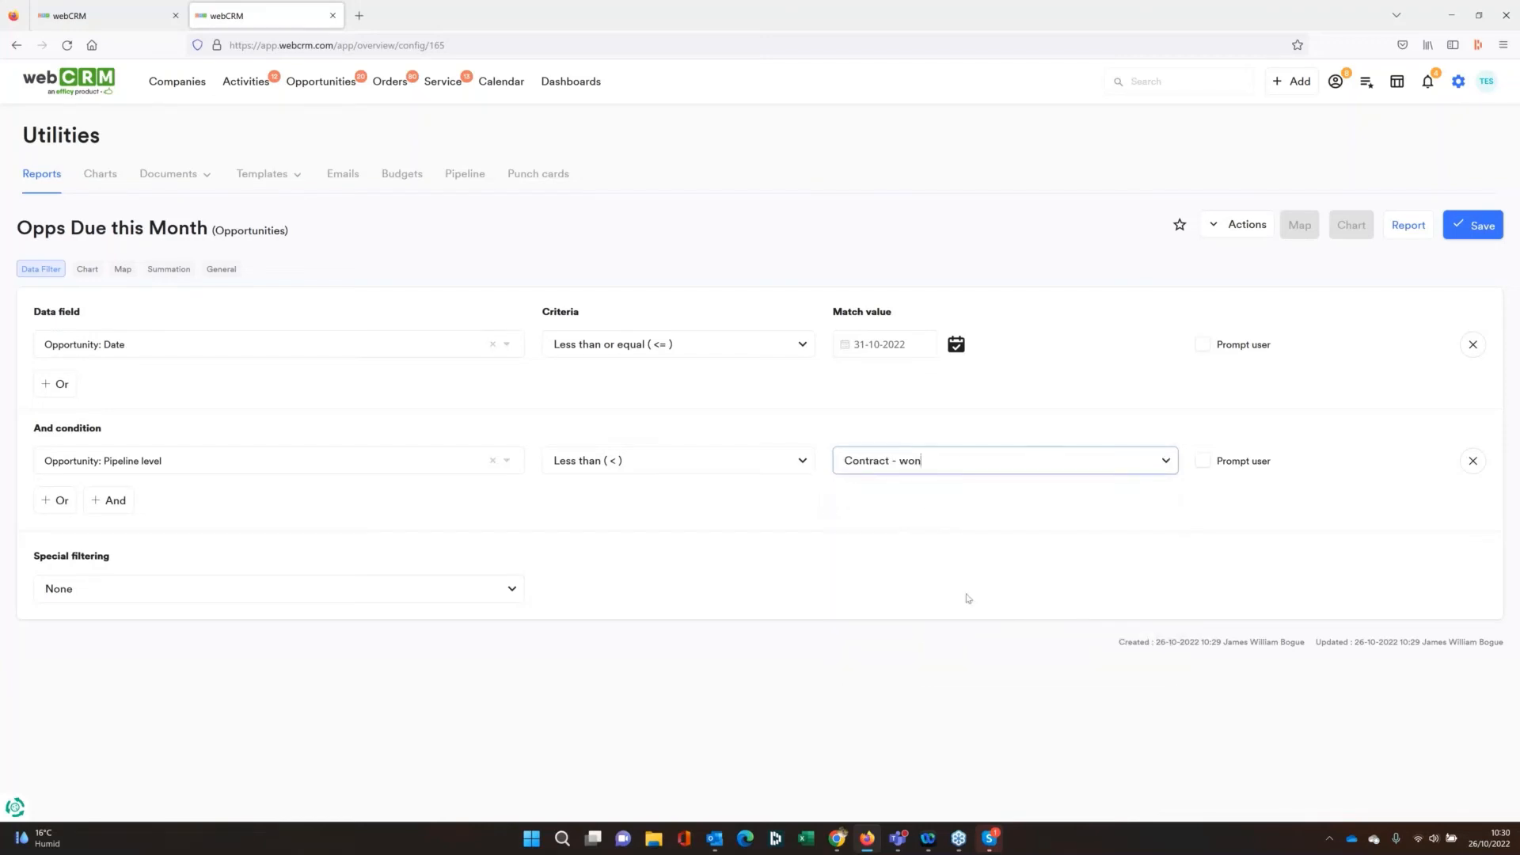
Save the report with Prompt user enabled for the date condition and run it with the prompted date criterion
{"action": "left_click", "coordinate": [1203, 344]}
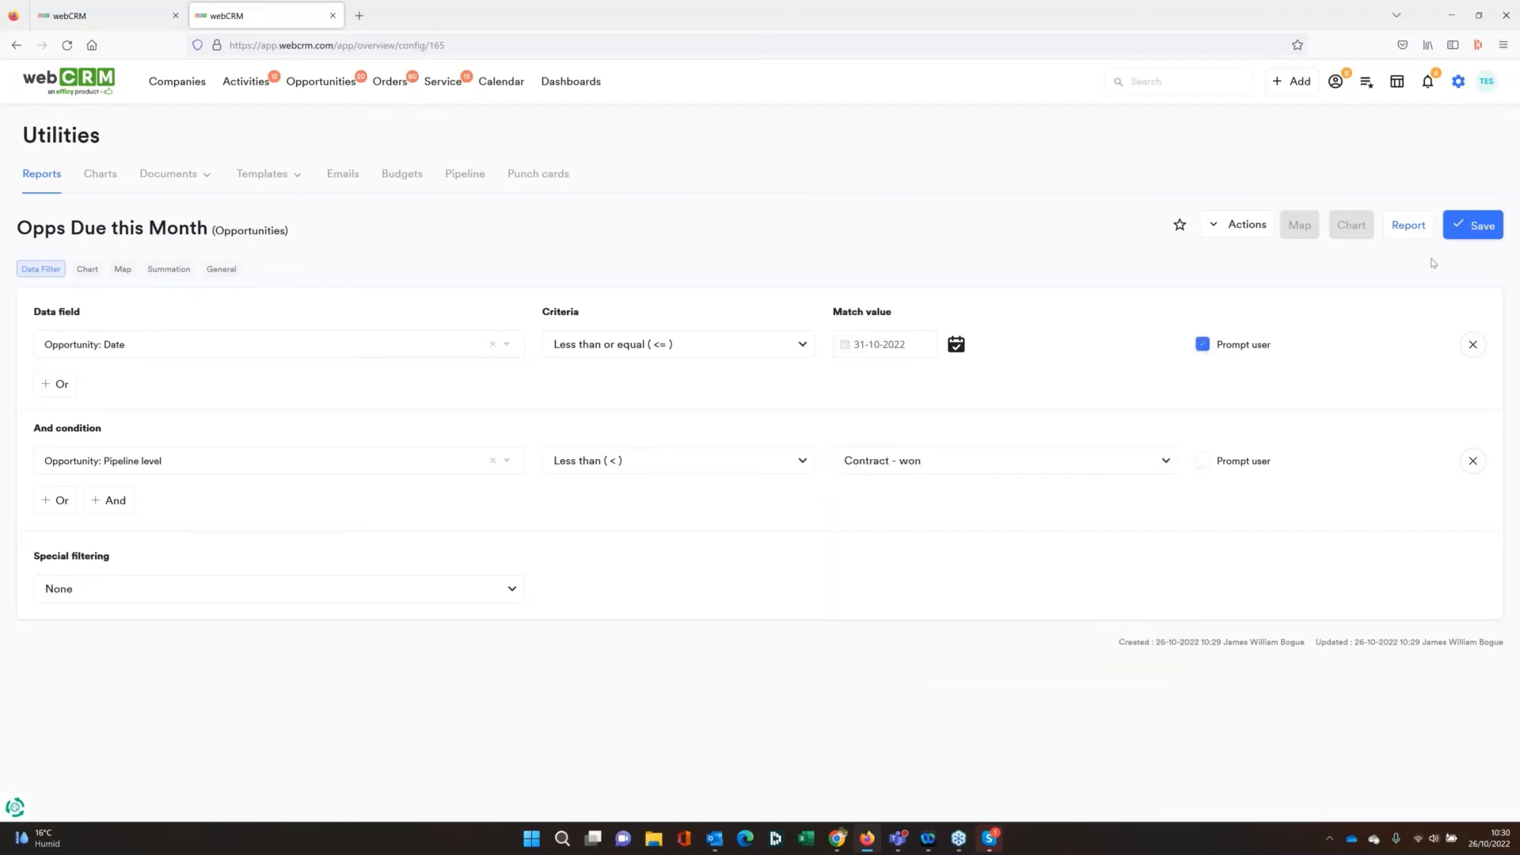
{"action": "left_click", "coordinate": [1475, 228]}
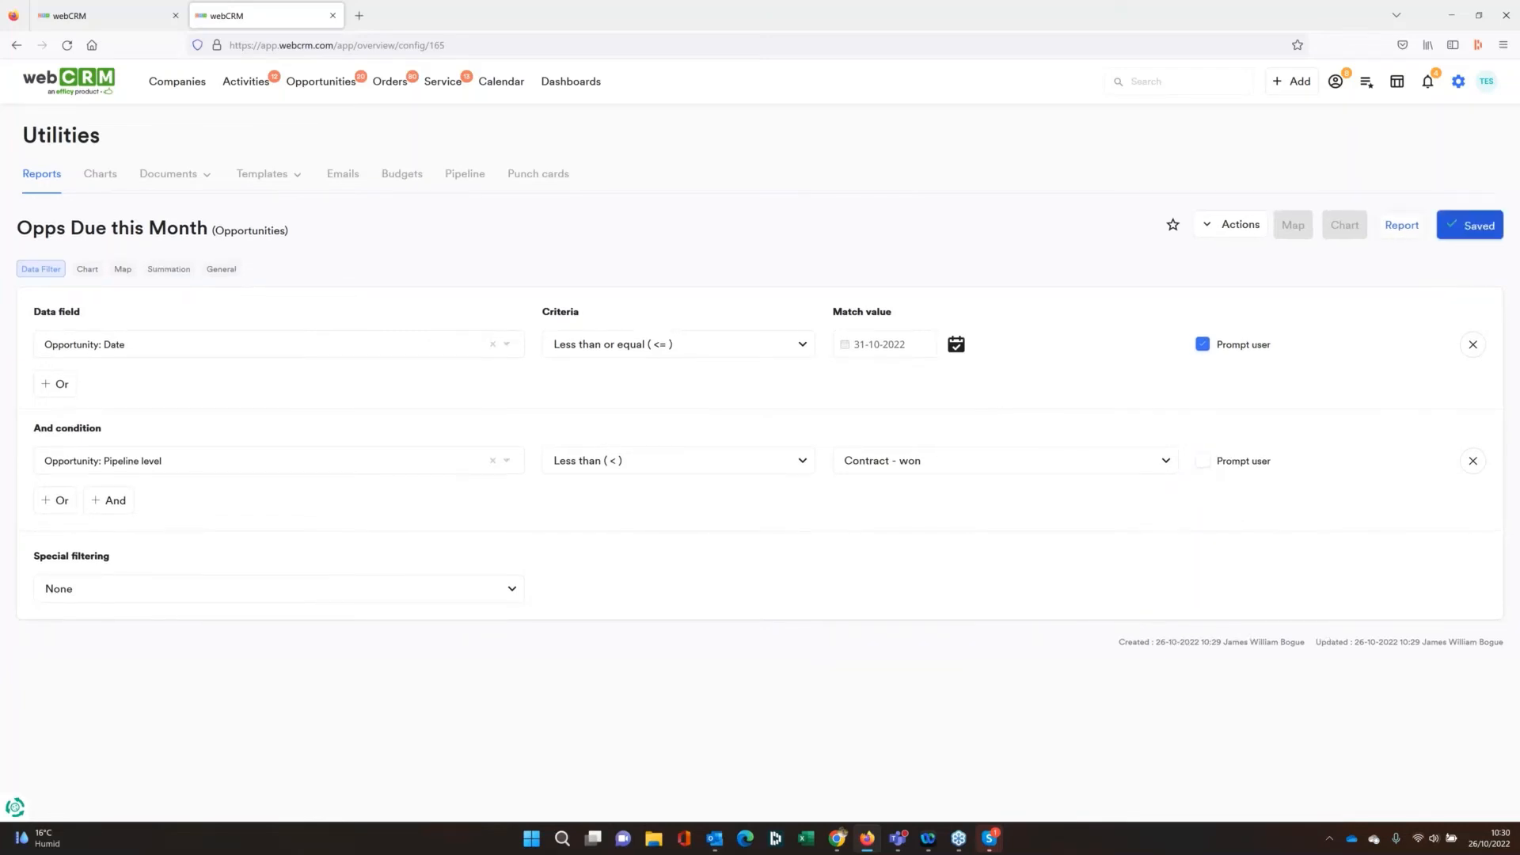
{"action": "left_click", "coordinate": [1401, 226]}
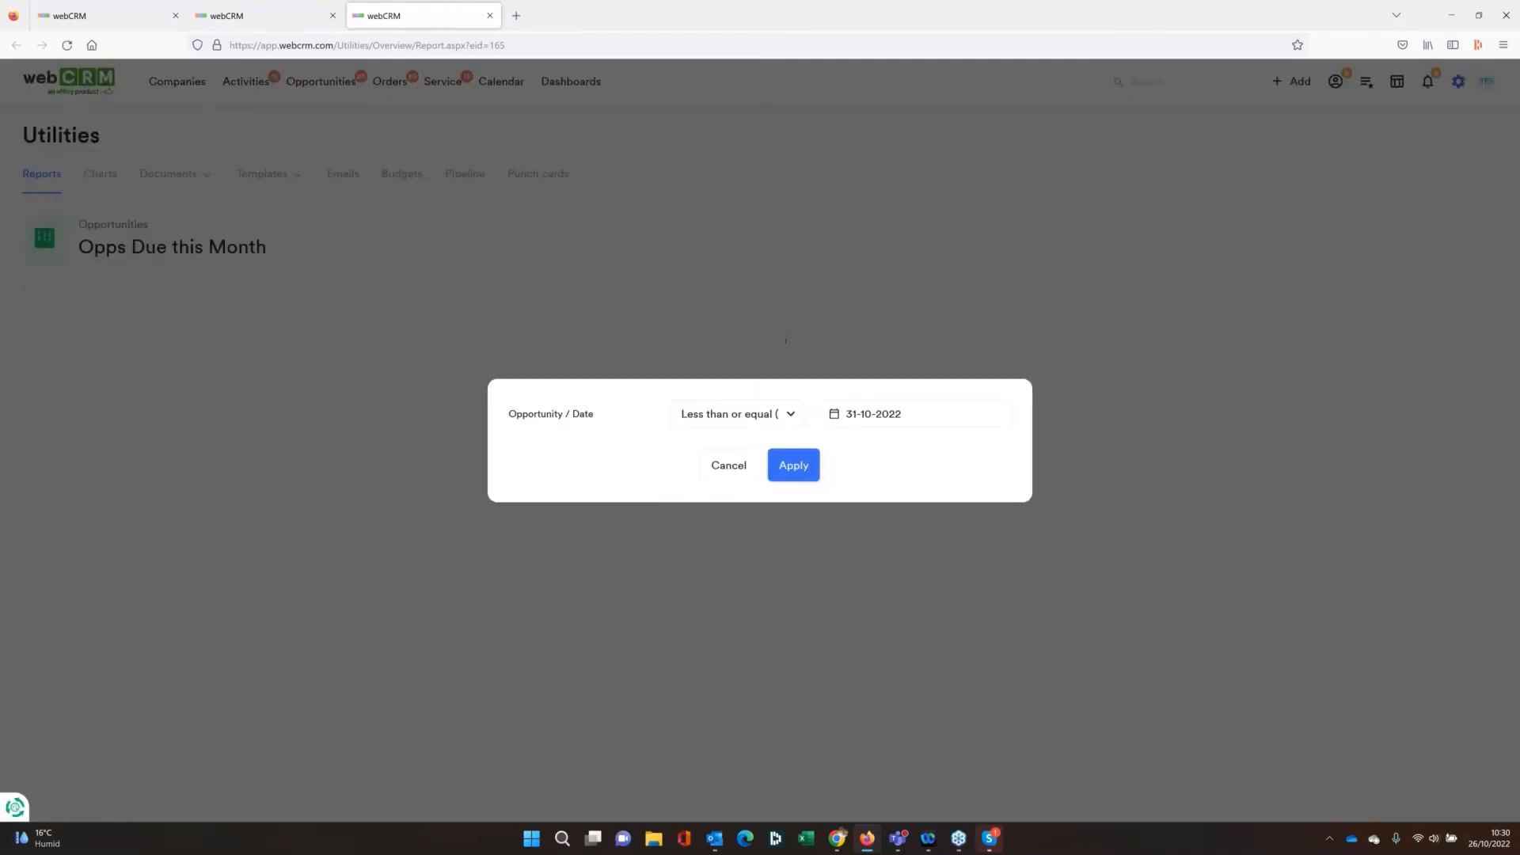
{"action": "left_click", "coordinate": [807, 460]}
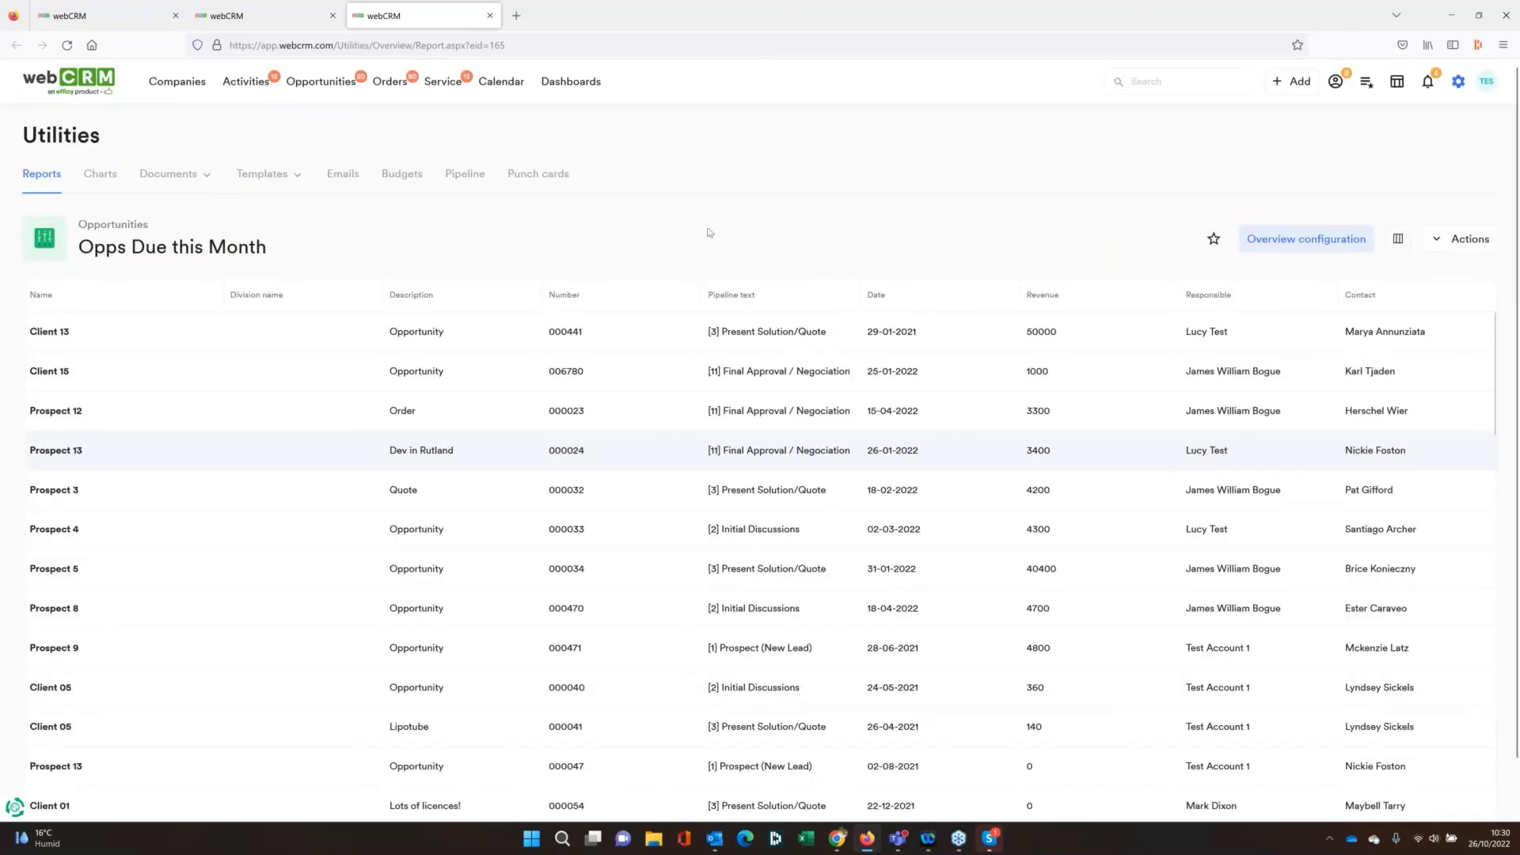
Return to the report's configuration and change the first date condition to greater than or equal to 01-10-2022
{"action": "left_click", "coordinate": [1316, 245]}
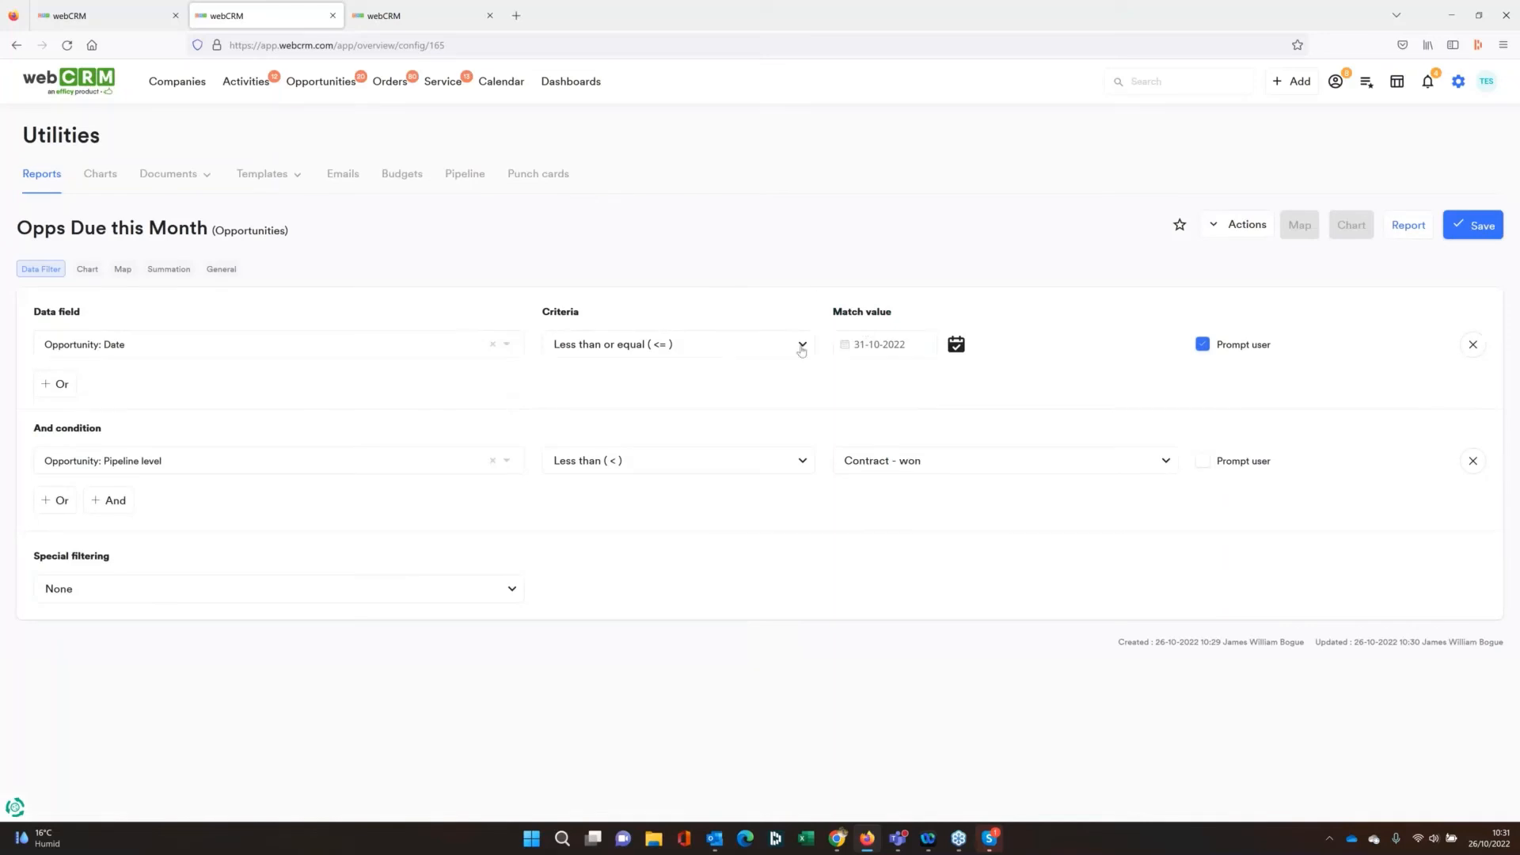
{"action": "left_click", "coordinate": [801, 351]}
{"action": "left_click", "coordinate": [689, 448]}
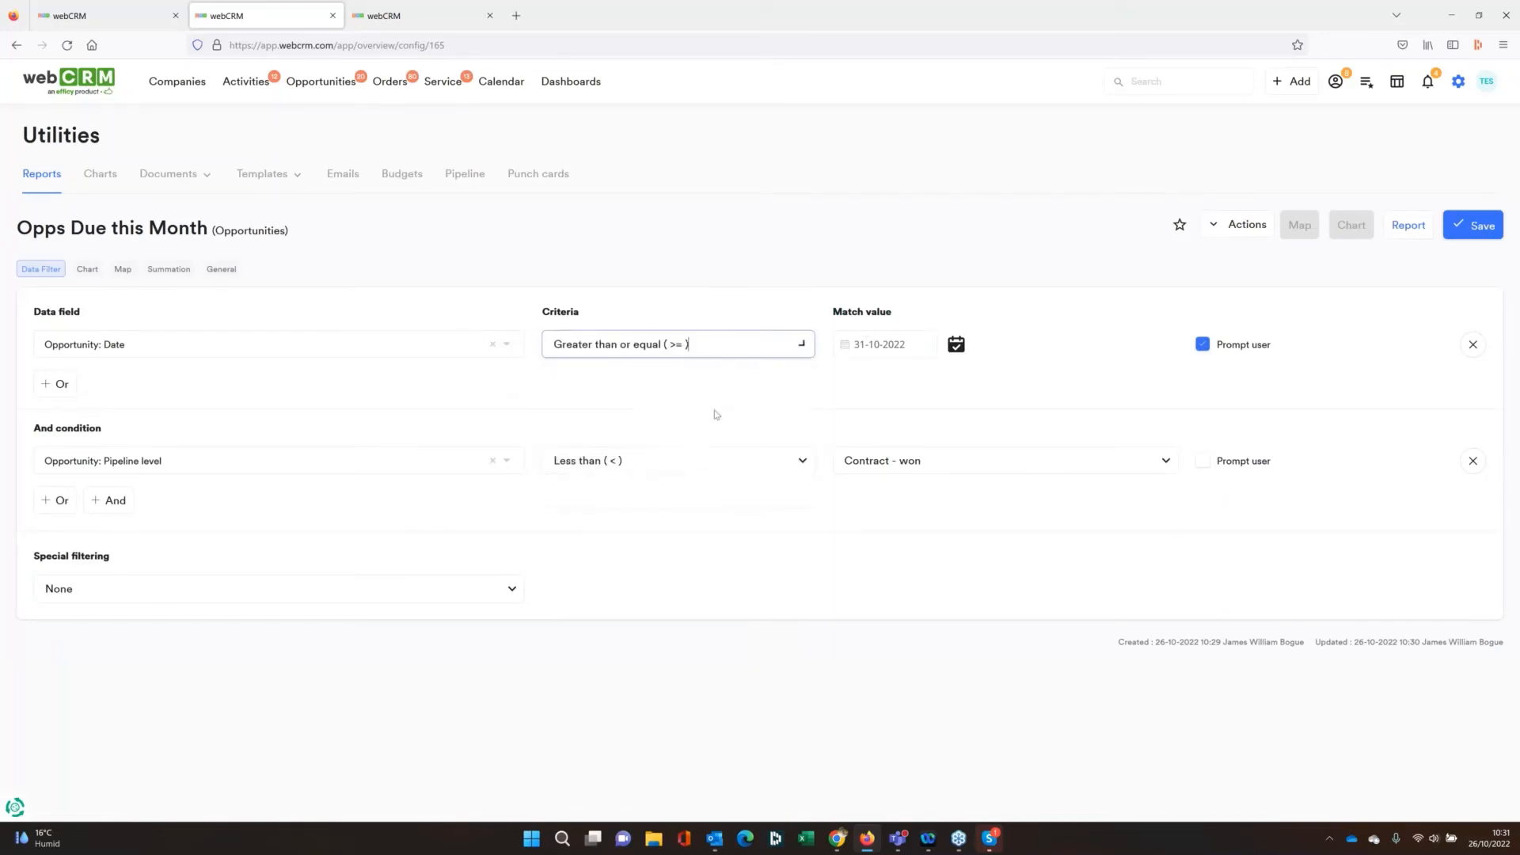
{"action": "left_click", "coordinate": [955, 343]}
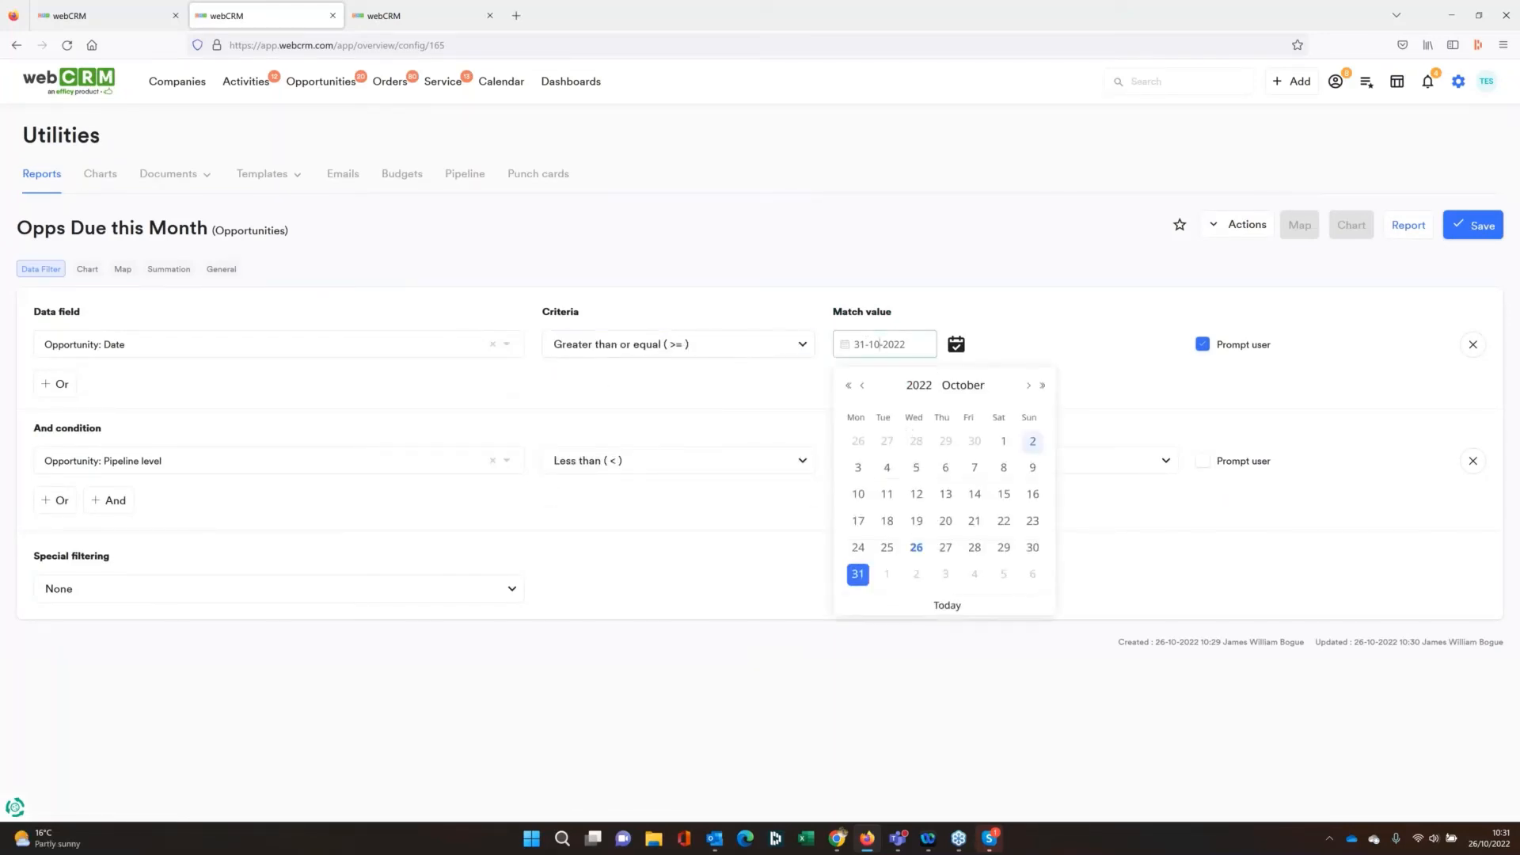
{"action": "left_click", "coordinate": [1003, 441]}
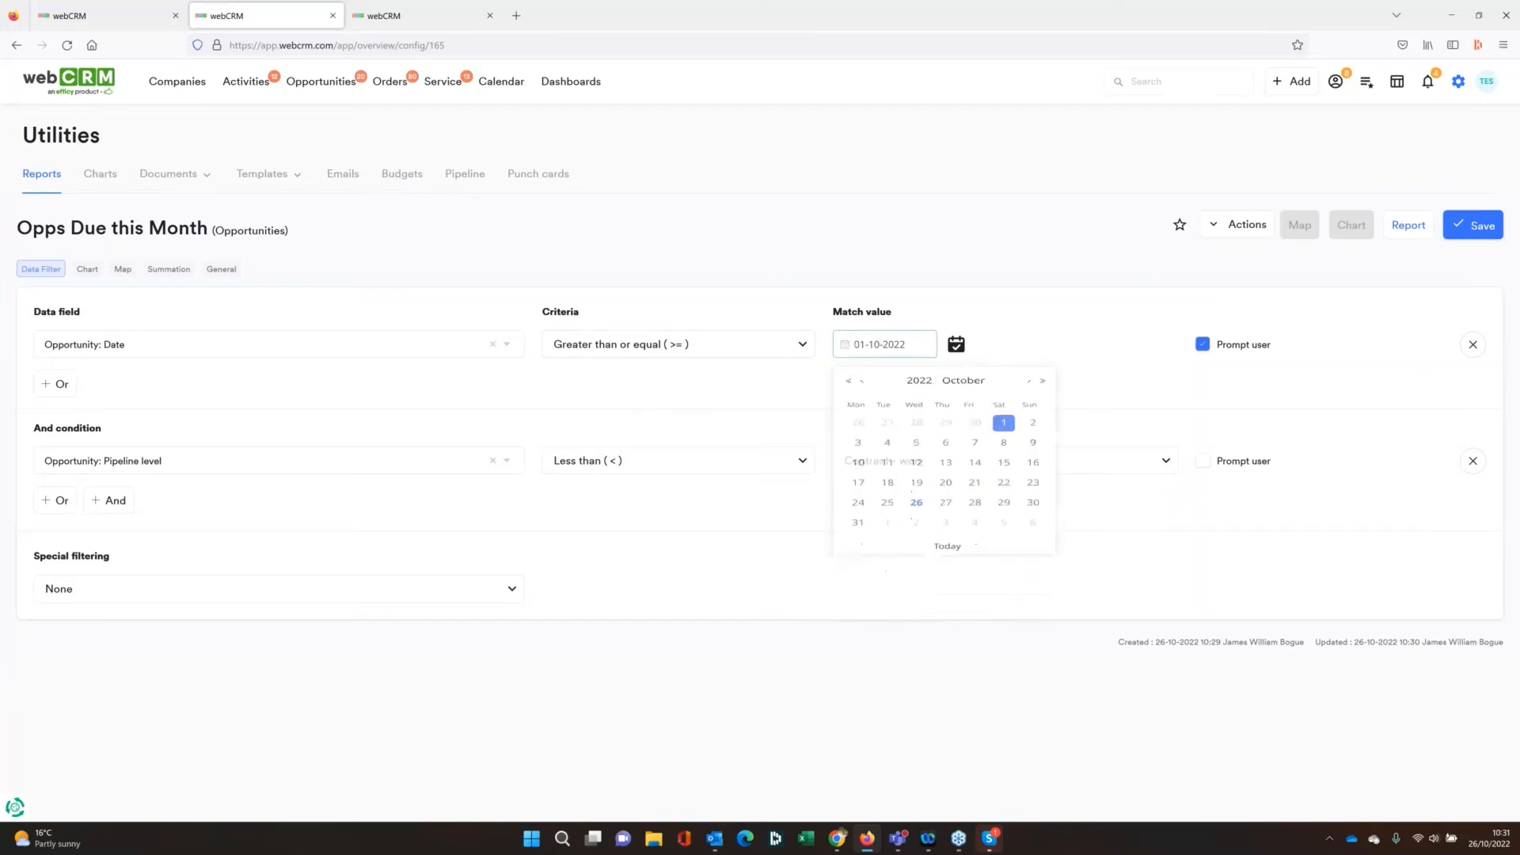
Add another And condition for Opportunity: Date less than or equal to 31-10-2022
{"action": "left_click", "coordinate": [111, 500]}
{"action": "left_click", "coordinate": [146, 571]}
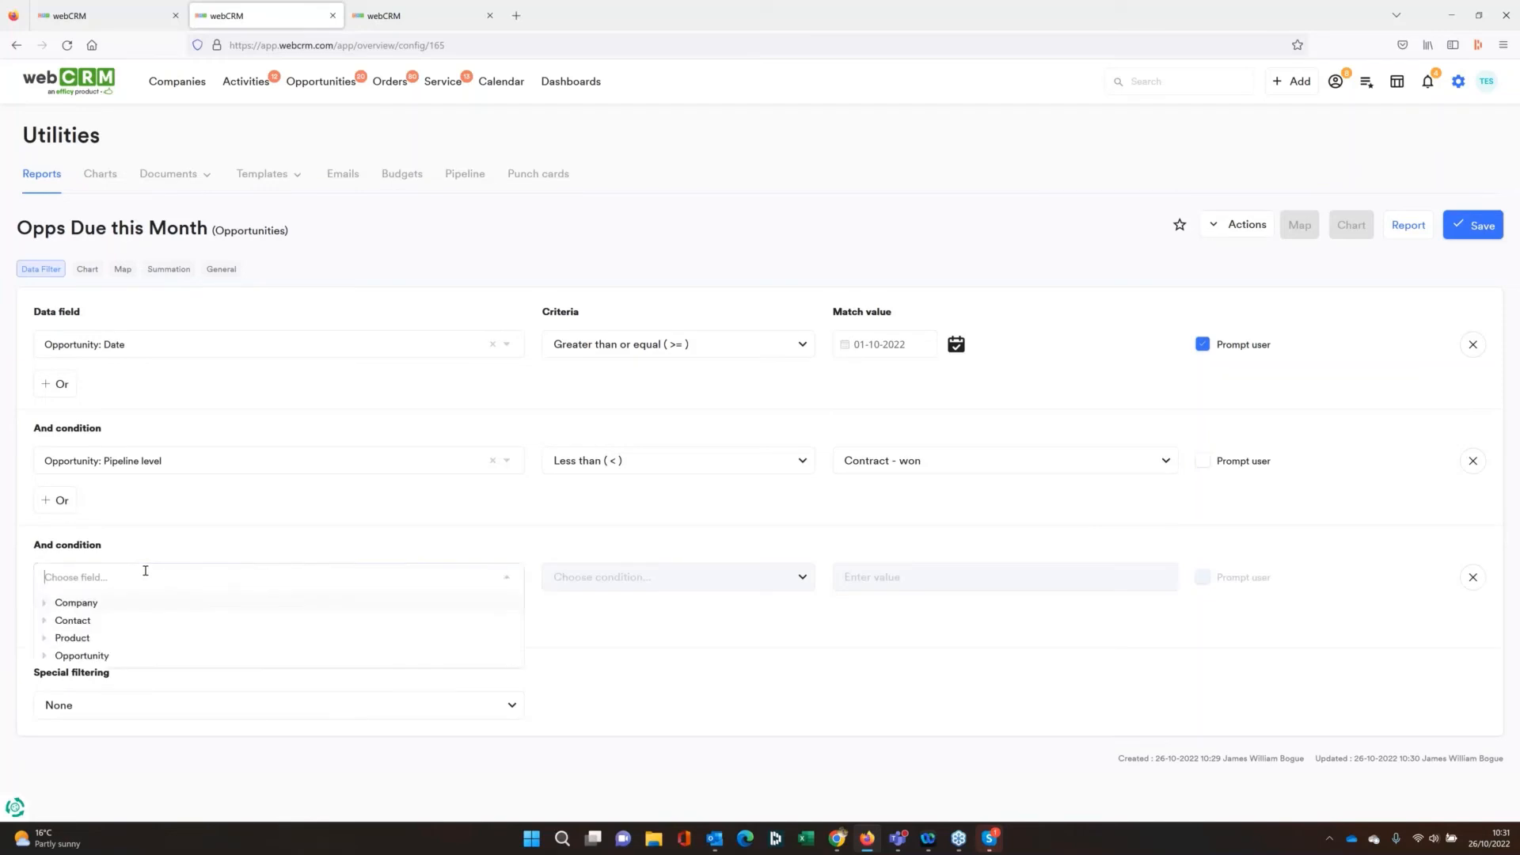
{"action": "type", "text": "date"}
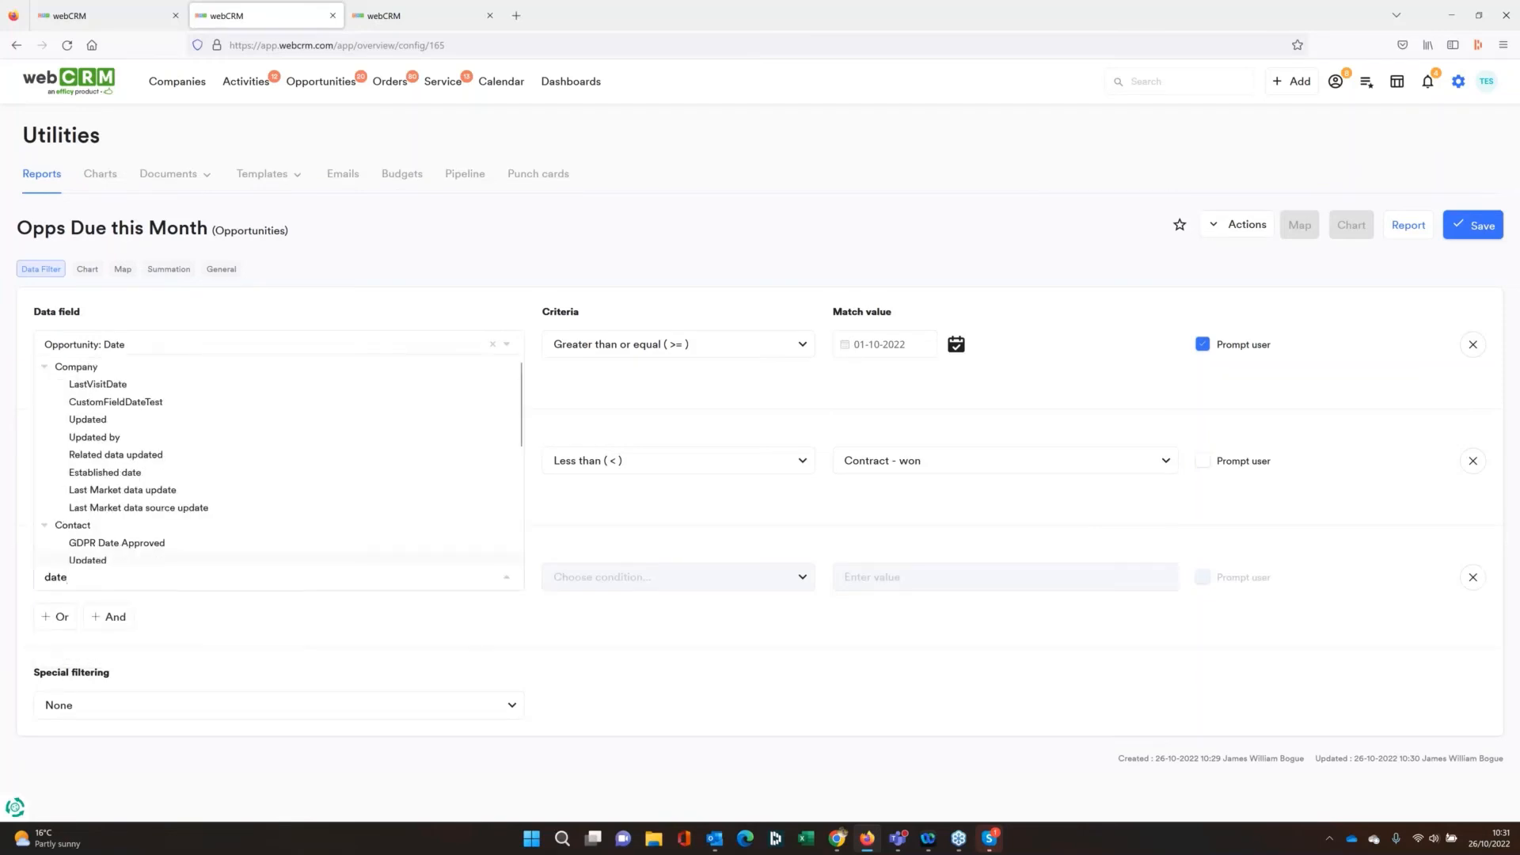
{"action": "scroll", "coordinate": [175, 525], "scroll_direction": "down", "scroll_amount": 5}
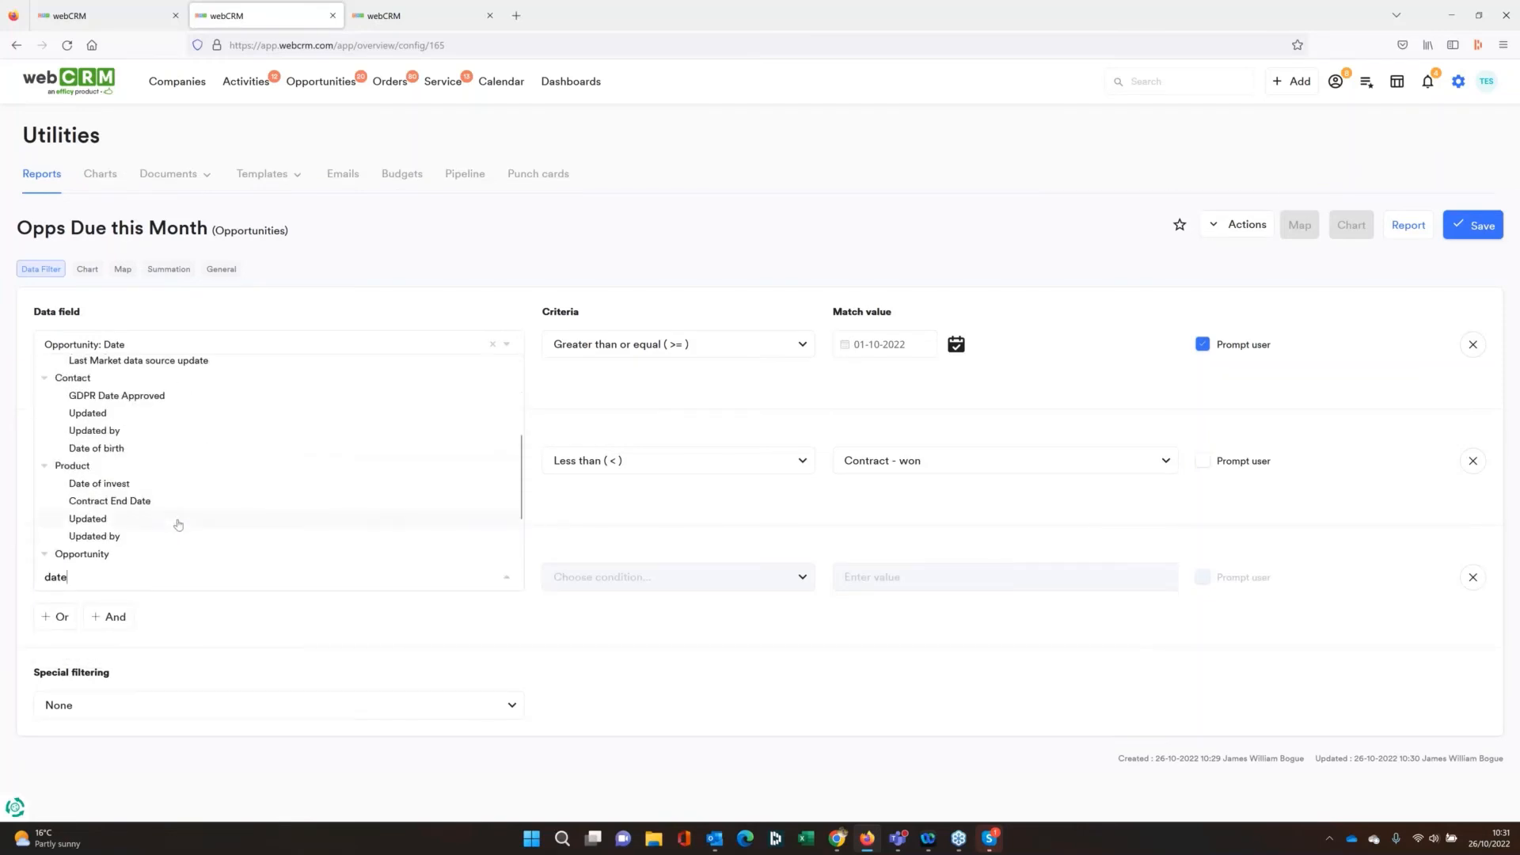
{"action": "left_click", "coordinate": [167, 505]}
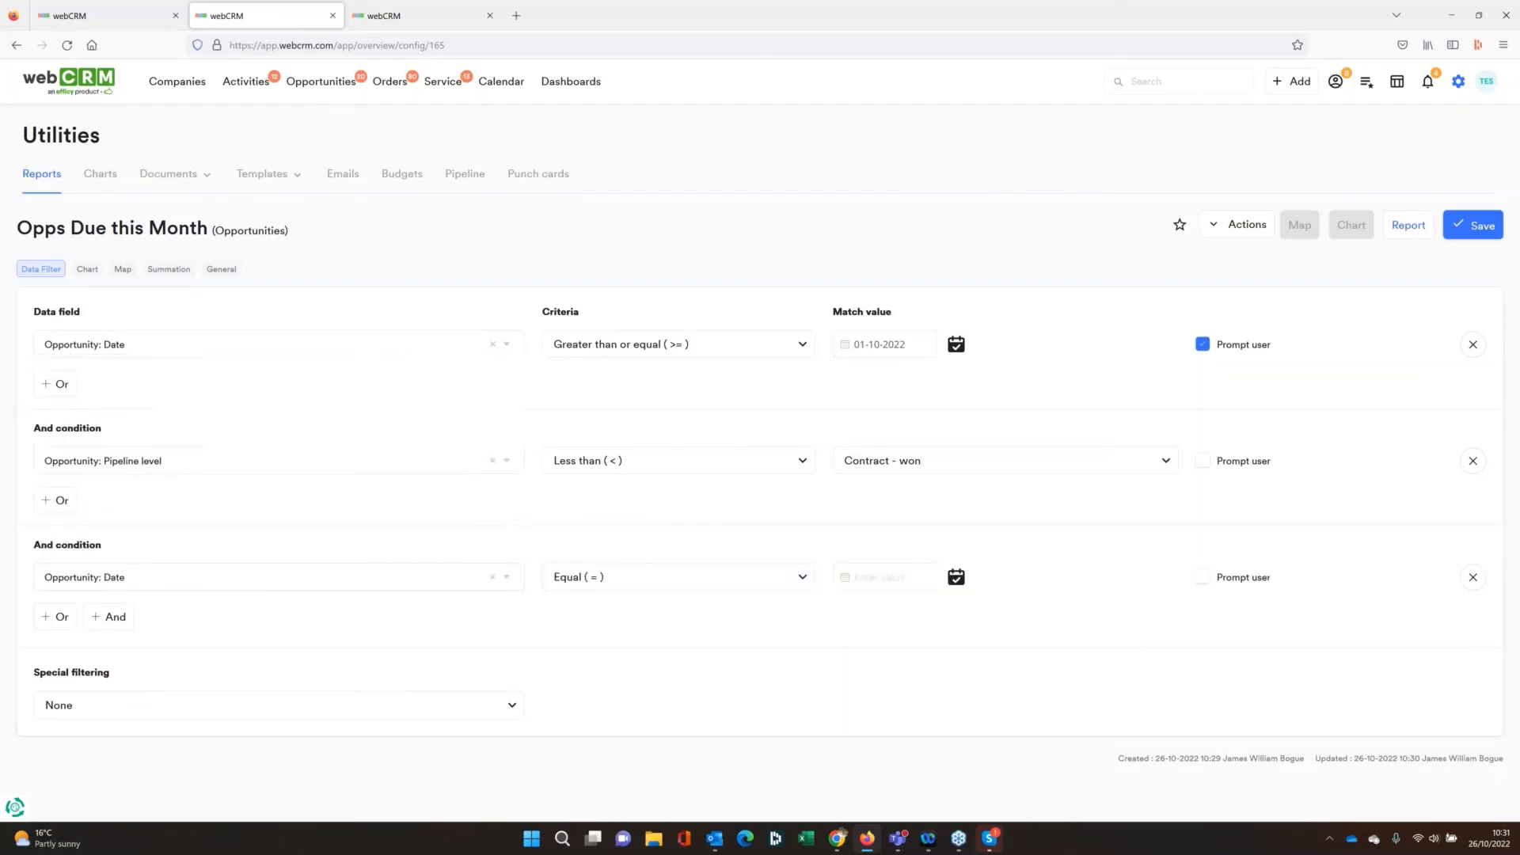
{"action": "left_click", "coordinate": [705, 577]}
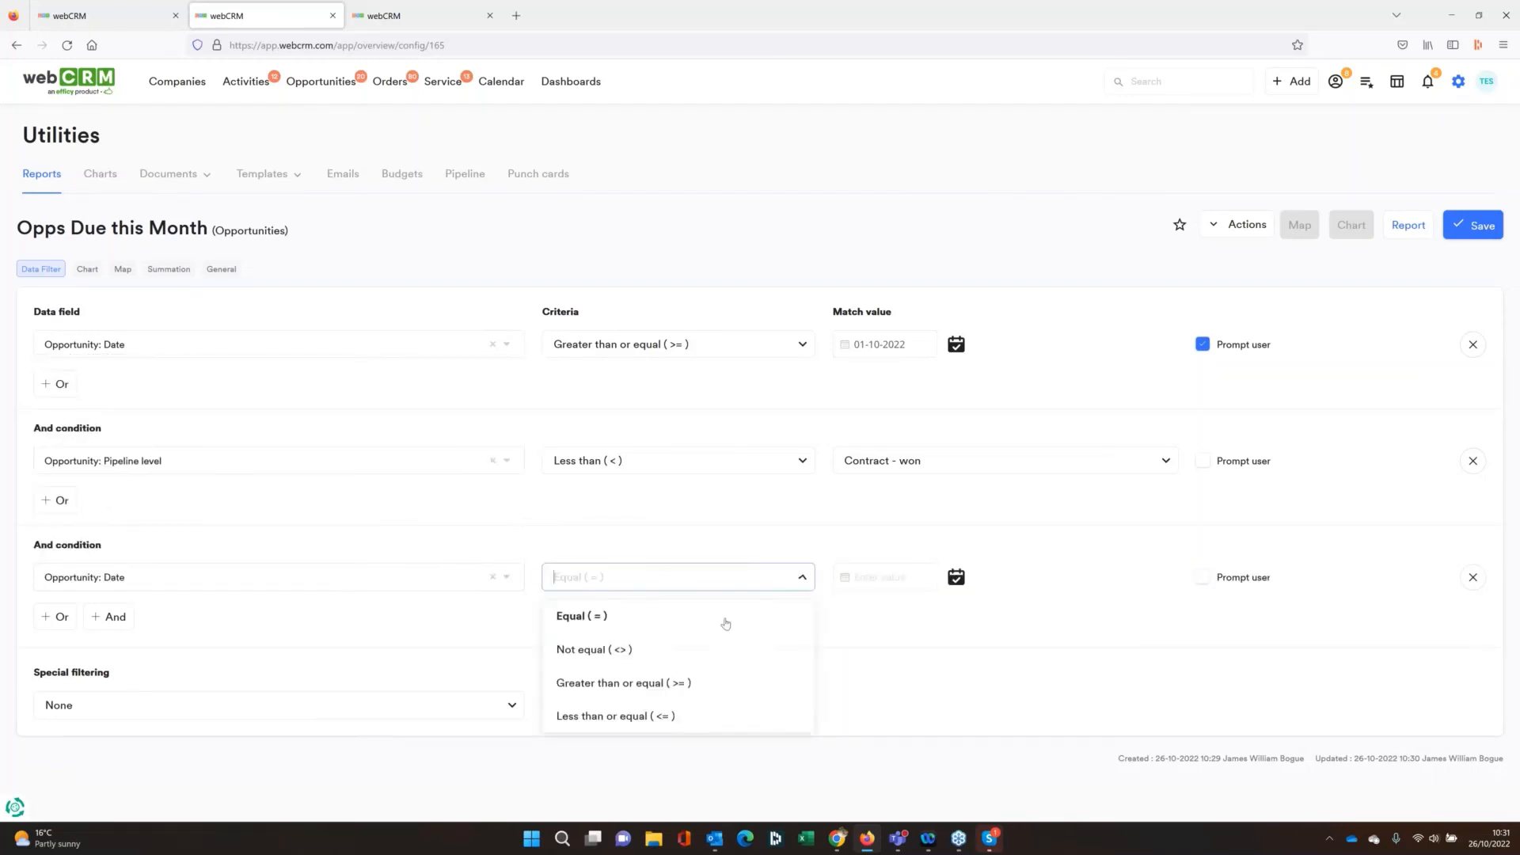
{"action": "left_click", "coordinate": [654, 714]}
{"action": "left_click", "coordinate": [913, 579]}
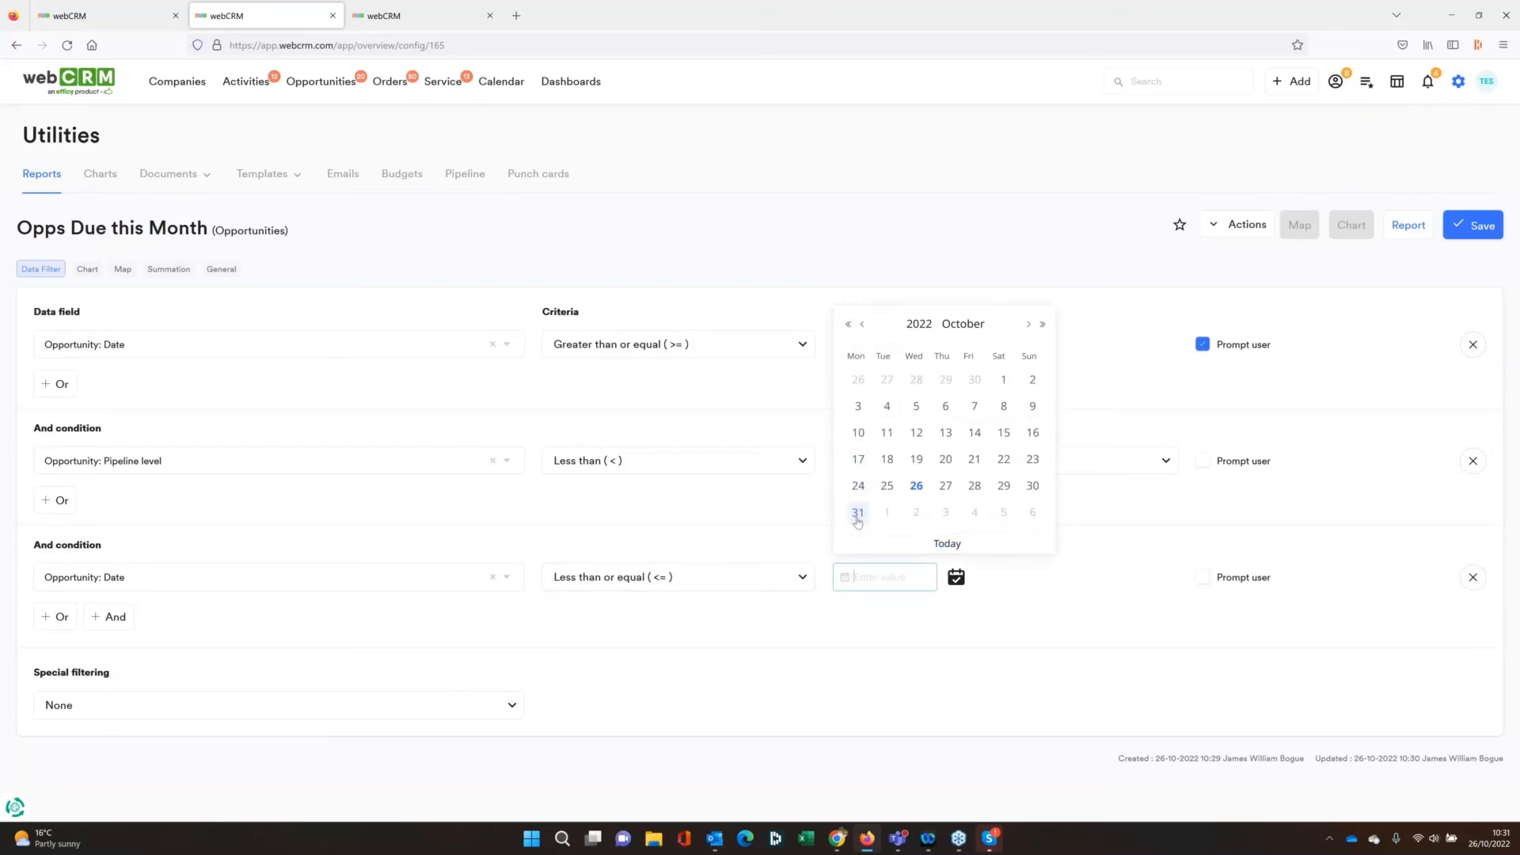
{"action": "left_click", "coordinate": [859, 512]}
Save the Opps Due this Month report and run it with the prompted date criterion of 01-10-2022
{"action": "left_click", "coordinate": [1472, 225]}
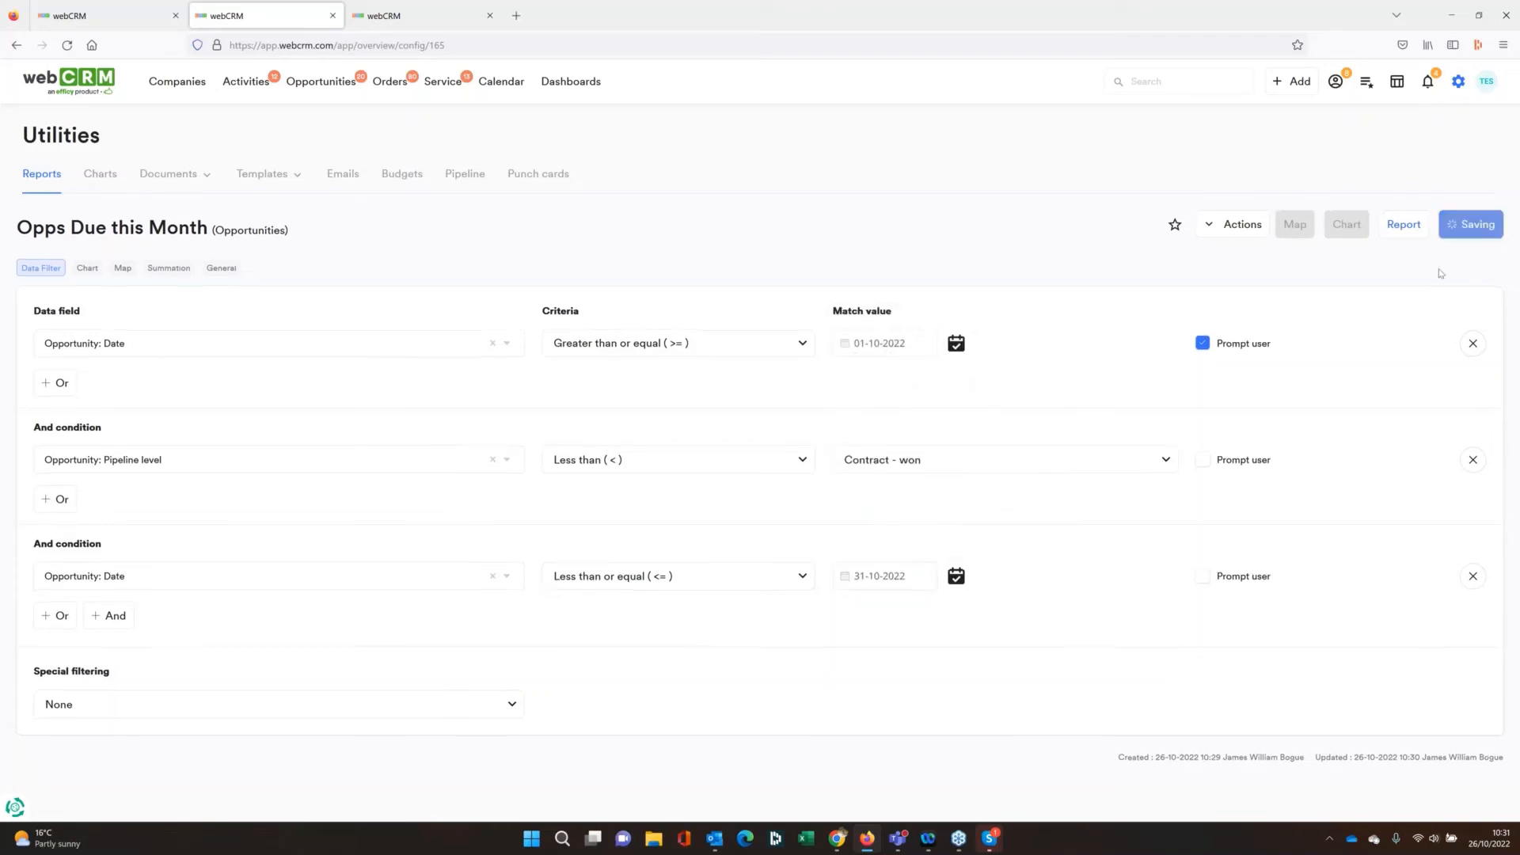
{"action": "left_click", "coordinate": [1402, 226]}
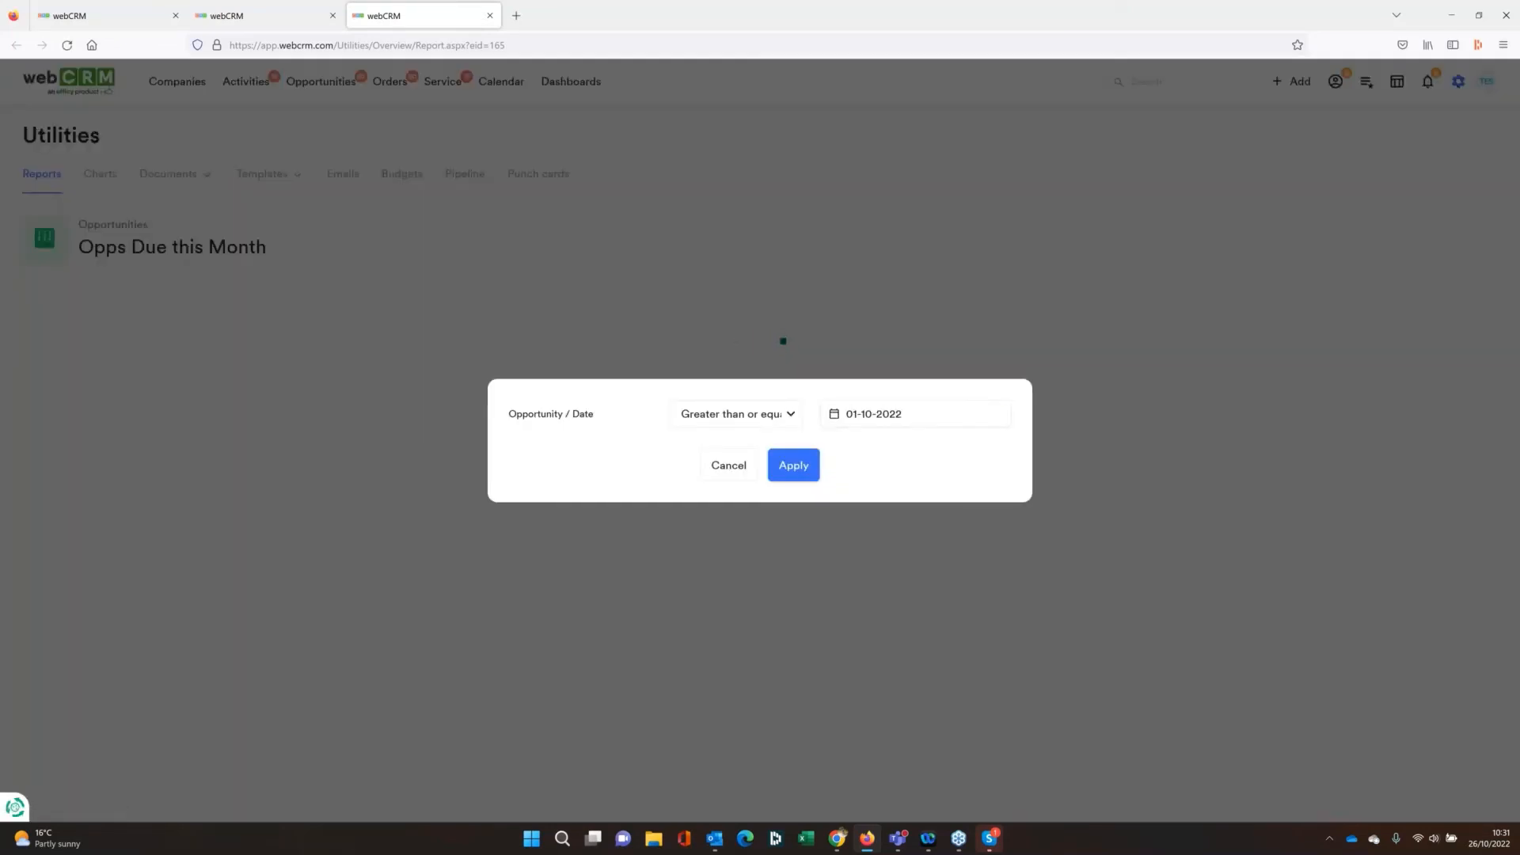
{"action": "left_click", "coordinate": [794, 465]}
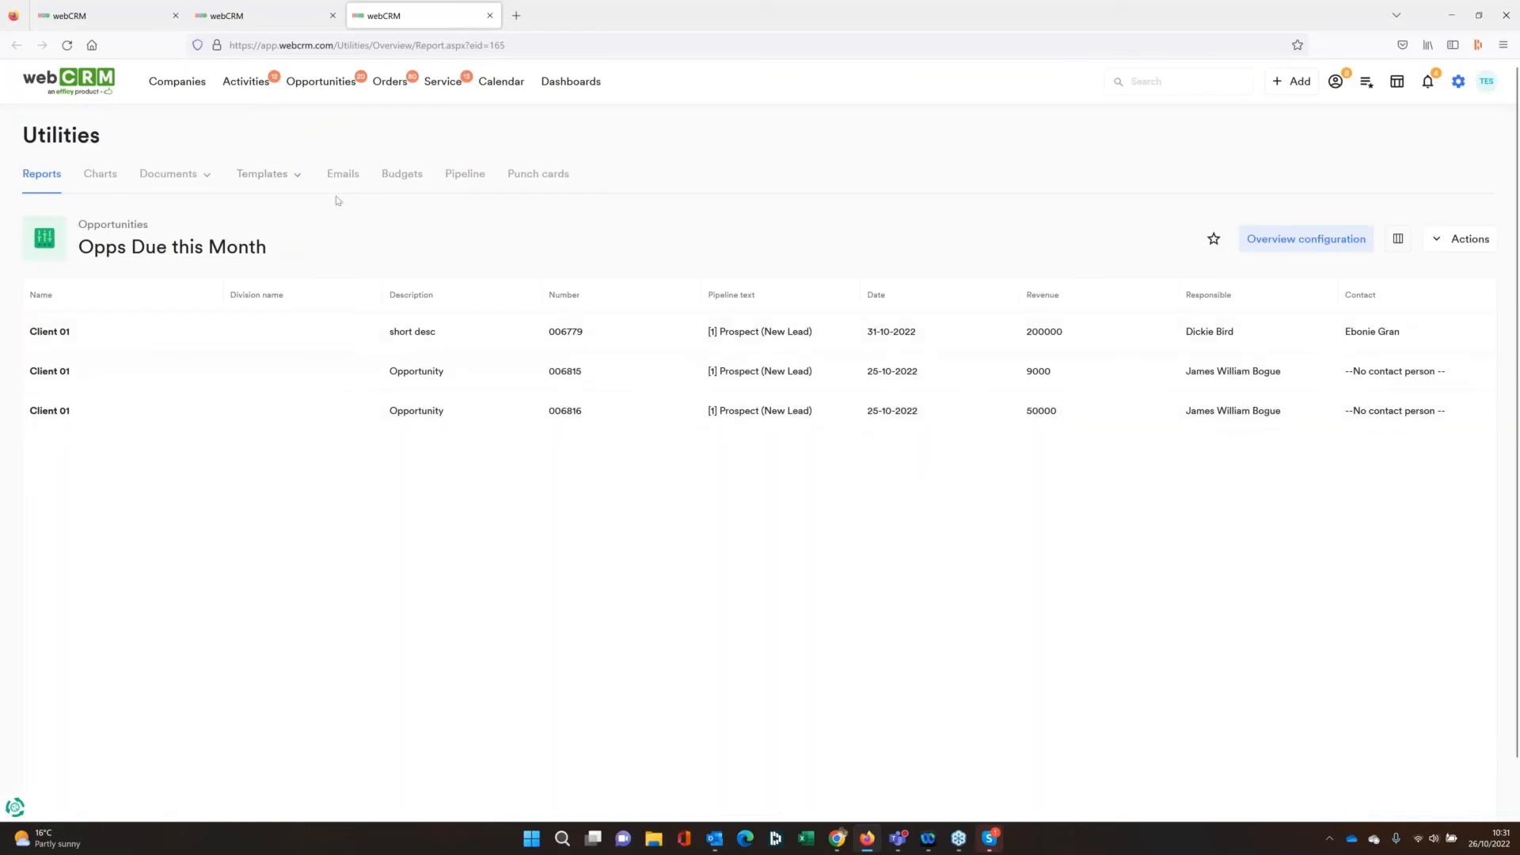
Go back to the dashboards, switch to All Sales and open its configuration
{"action": "left_click", "coordinate": [84, 82]}
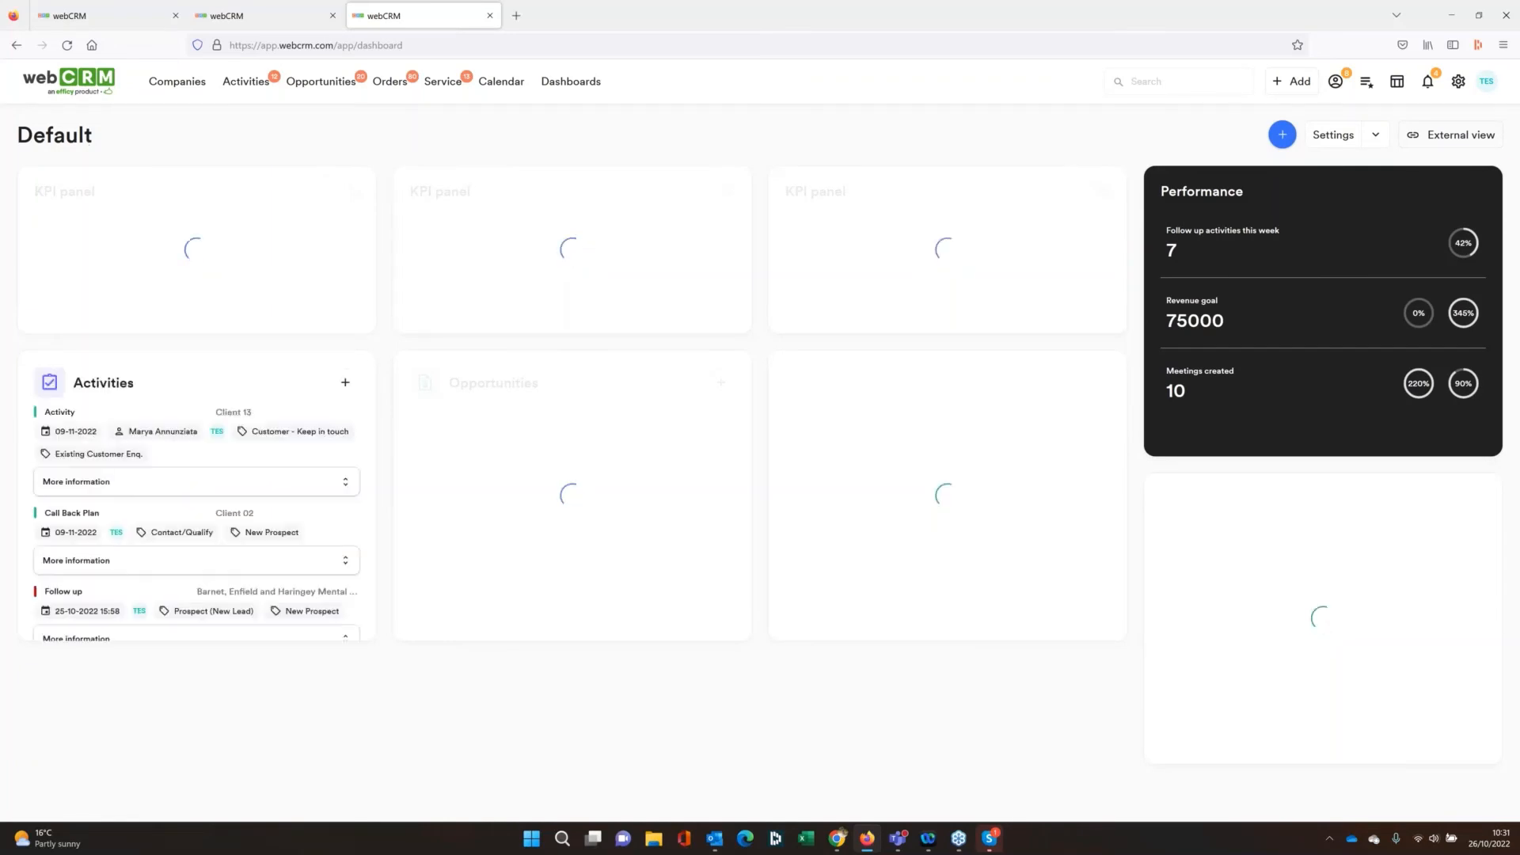
{"action": "left_click", "coordinate": [76, 142]}
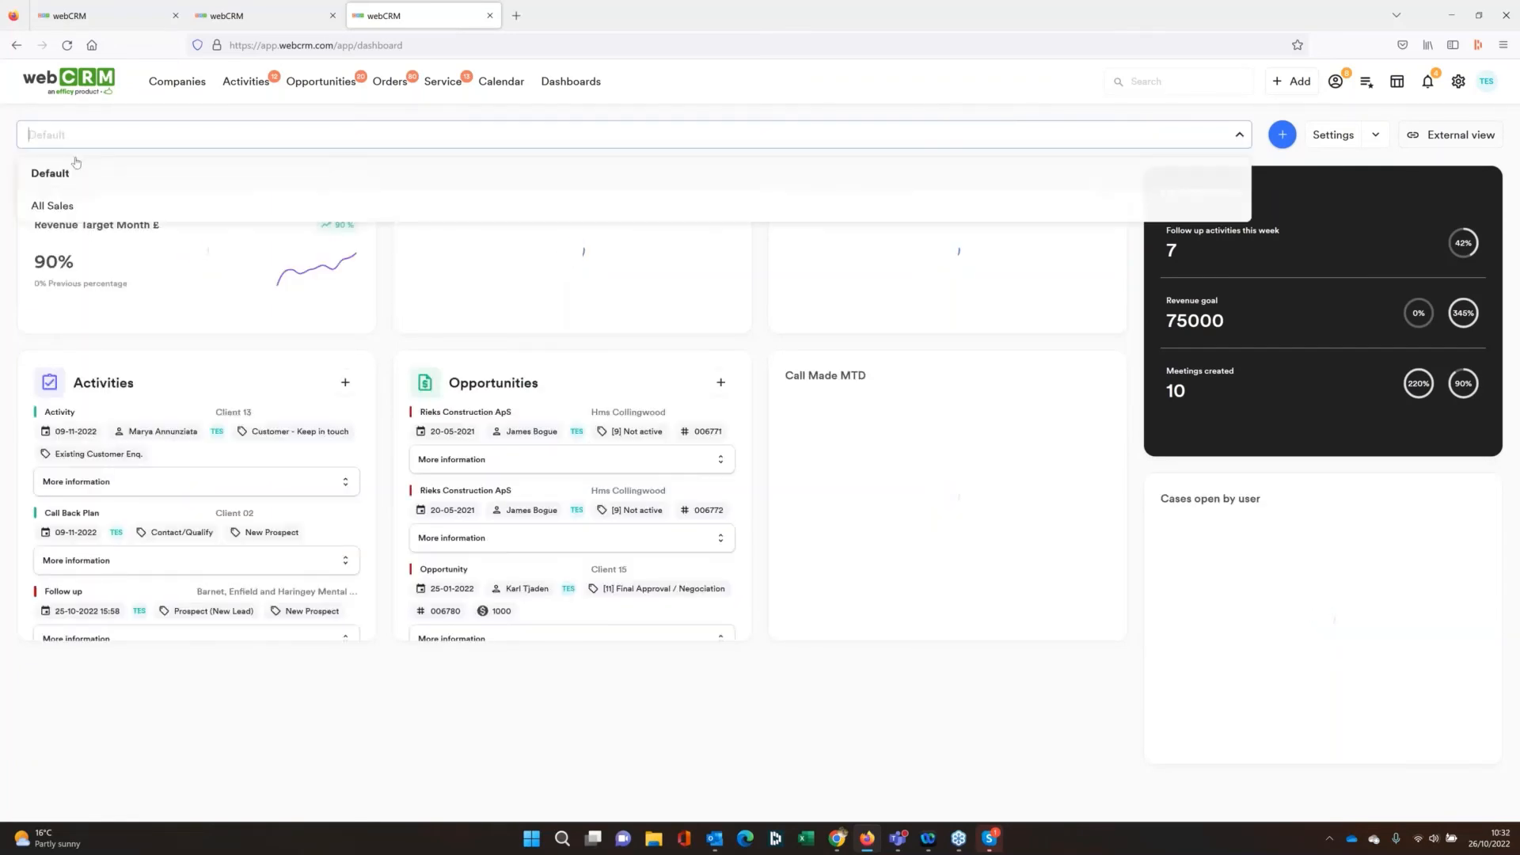
{"action": "left_click", "coordinate": [49, 202]}
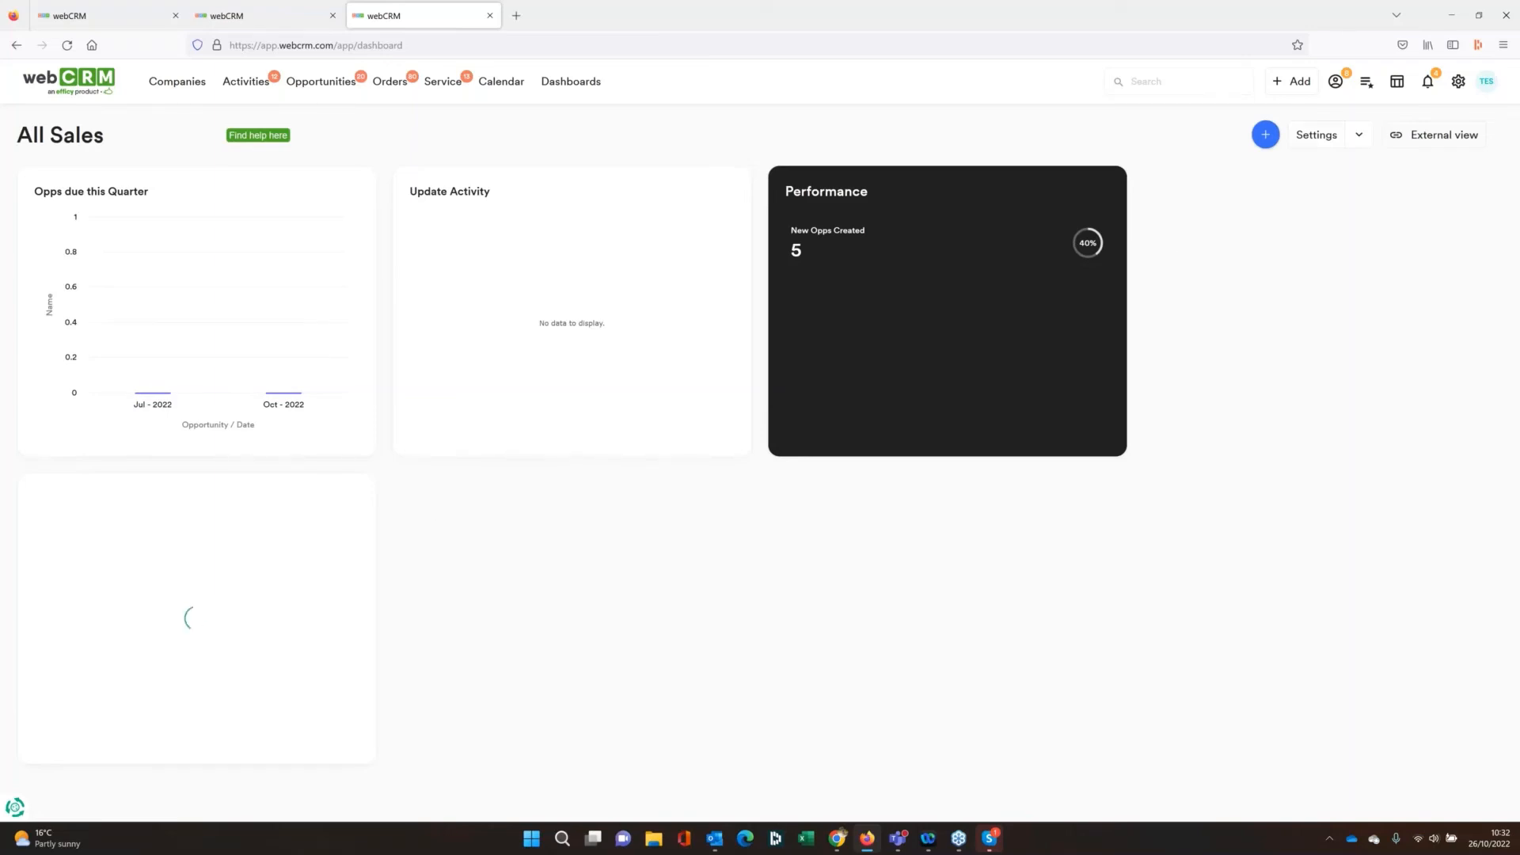
{"action": "left_click", "coordinate": [1316, 134]}
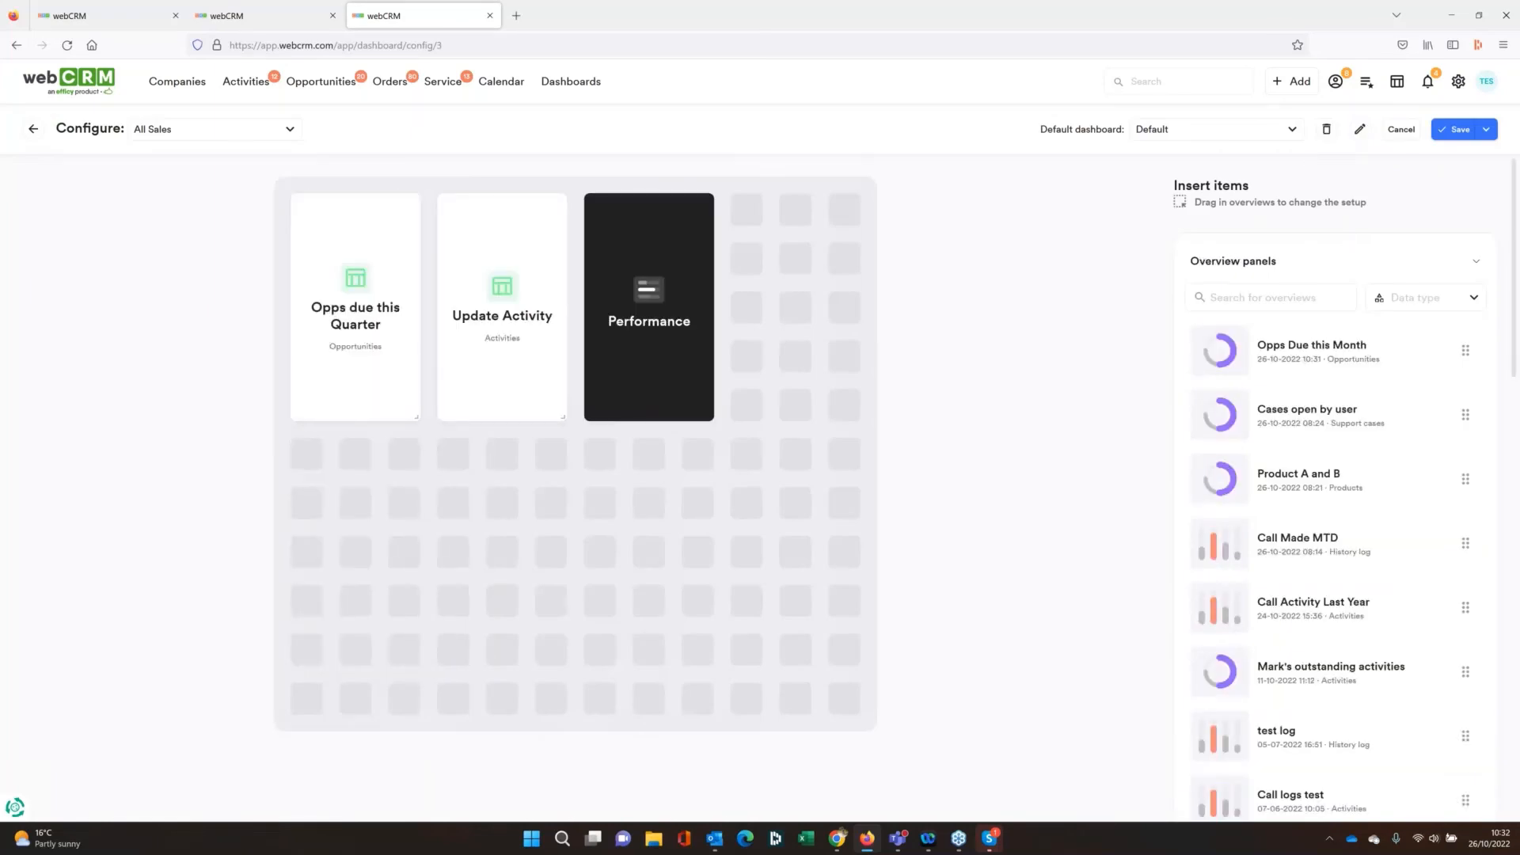
{"action": "left_click", "coordinate": [1456, 129]}
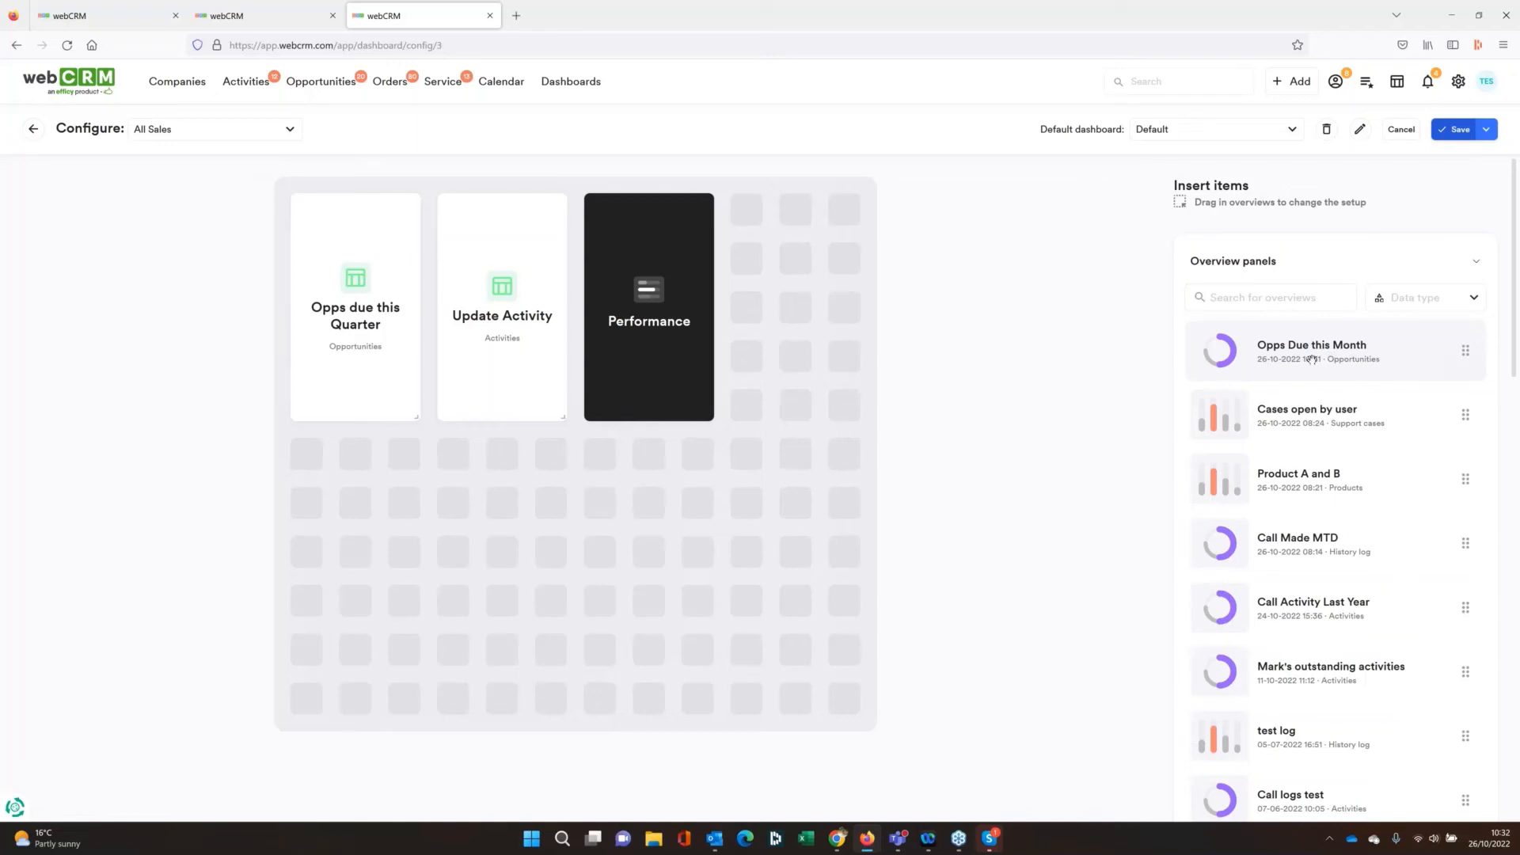
Place the Opps Due this Month overview below the Opps due this Quarter panel and display it as a combination chart
{"action": "left_click_drag", "start_coordinate": [1312, 359], "coordinate": [389, 493]}
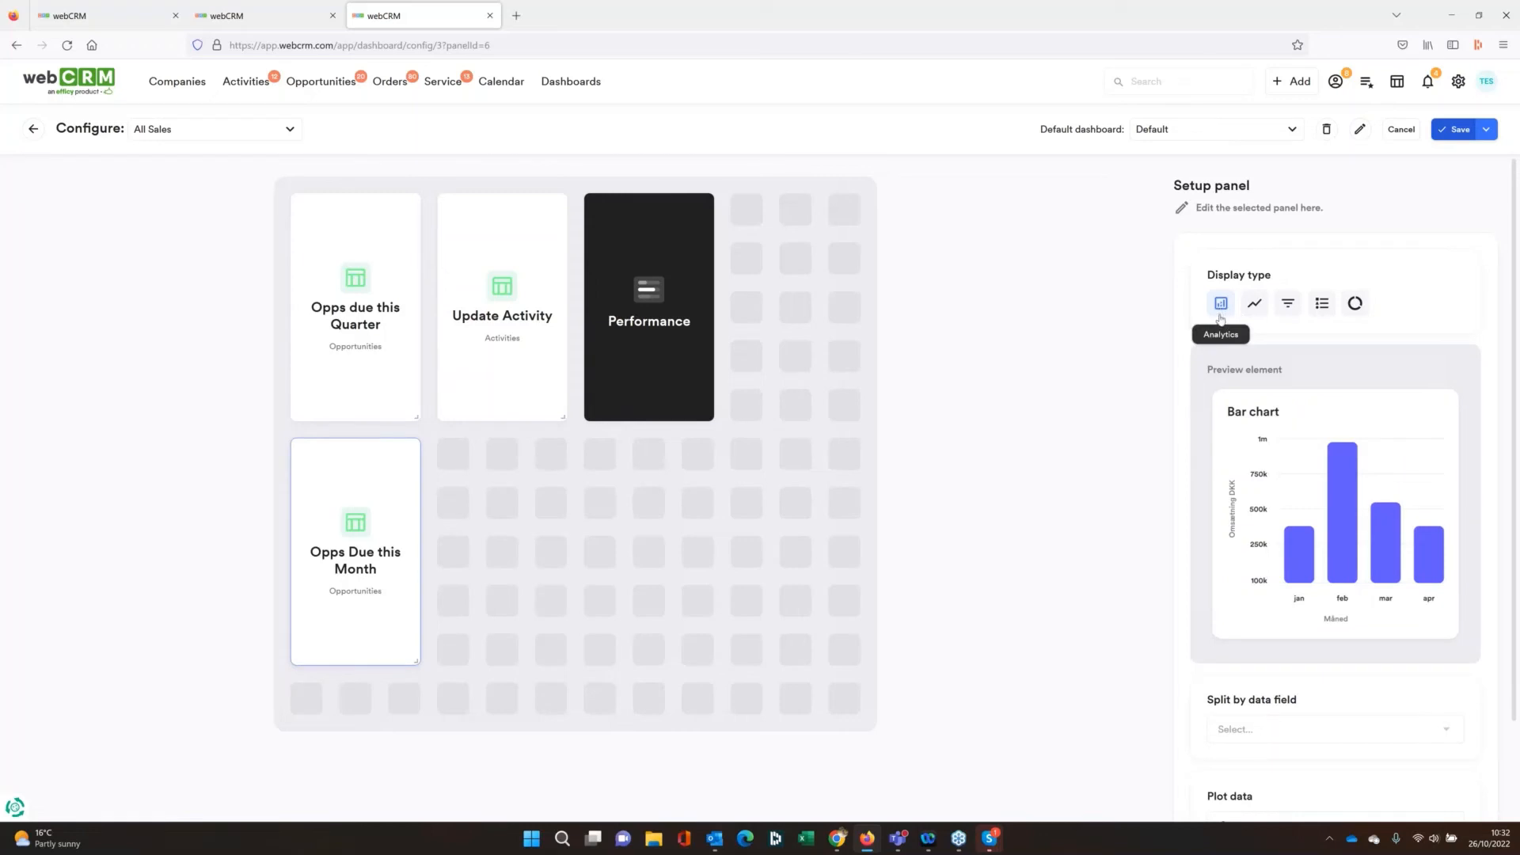
{"action": "left_click", "coordinate": [1319, 306]}
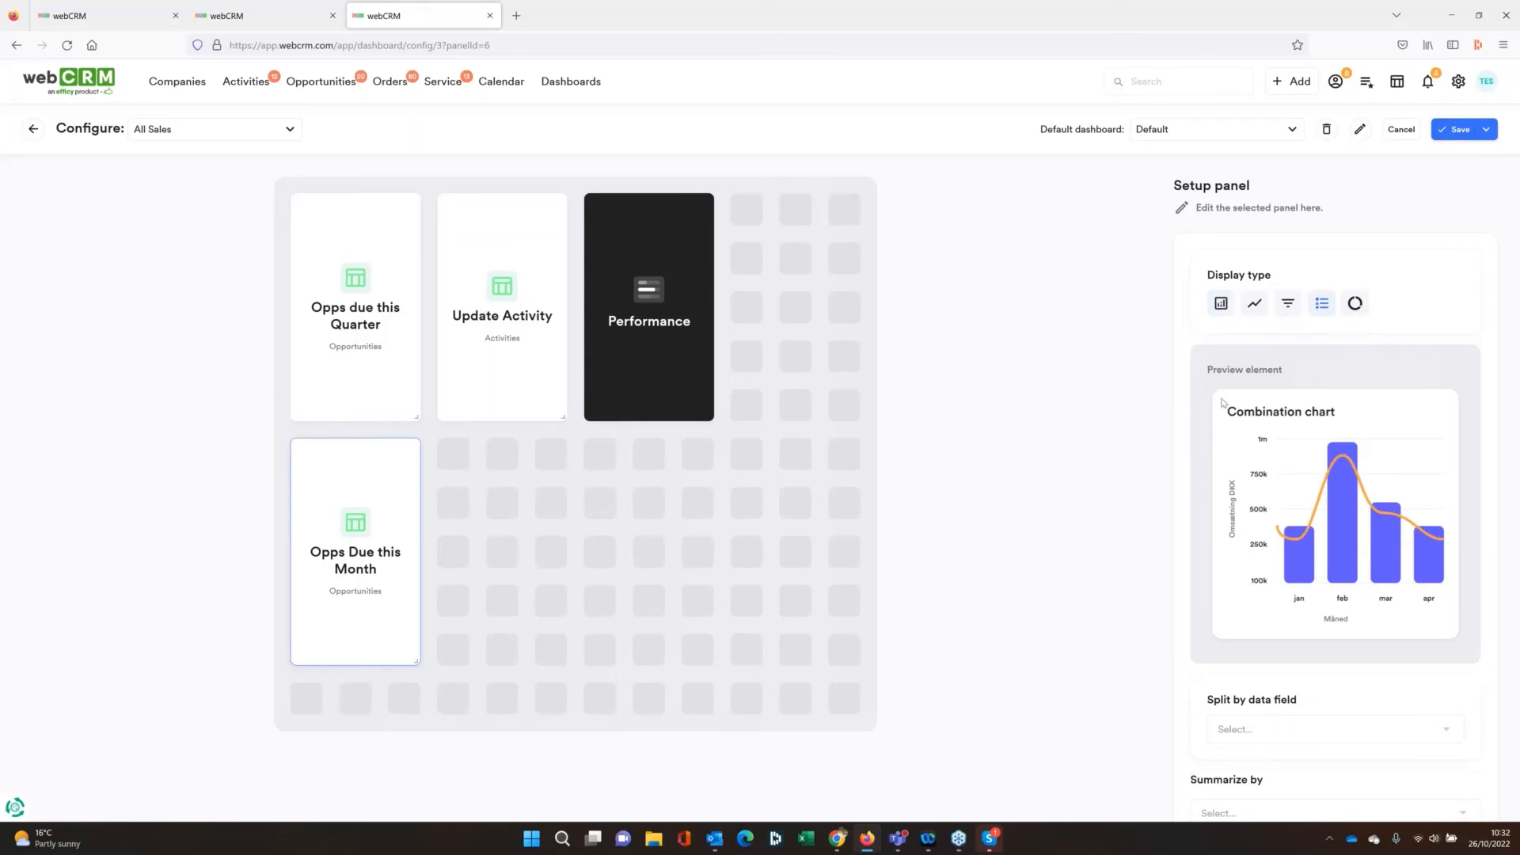
Split the Opps Due this Month combination chart by Opportunity: Responsible and summarize it by Opportunity: Revenue
{"action": "scroll", "coordinate": [1417, 574], "scroll_direction": "down", "scroll_amount": 2}
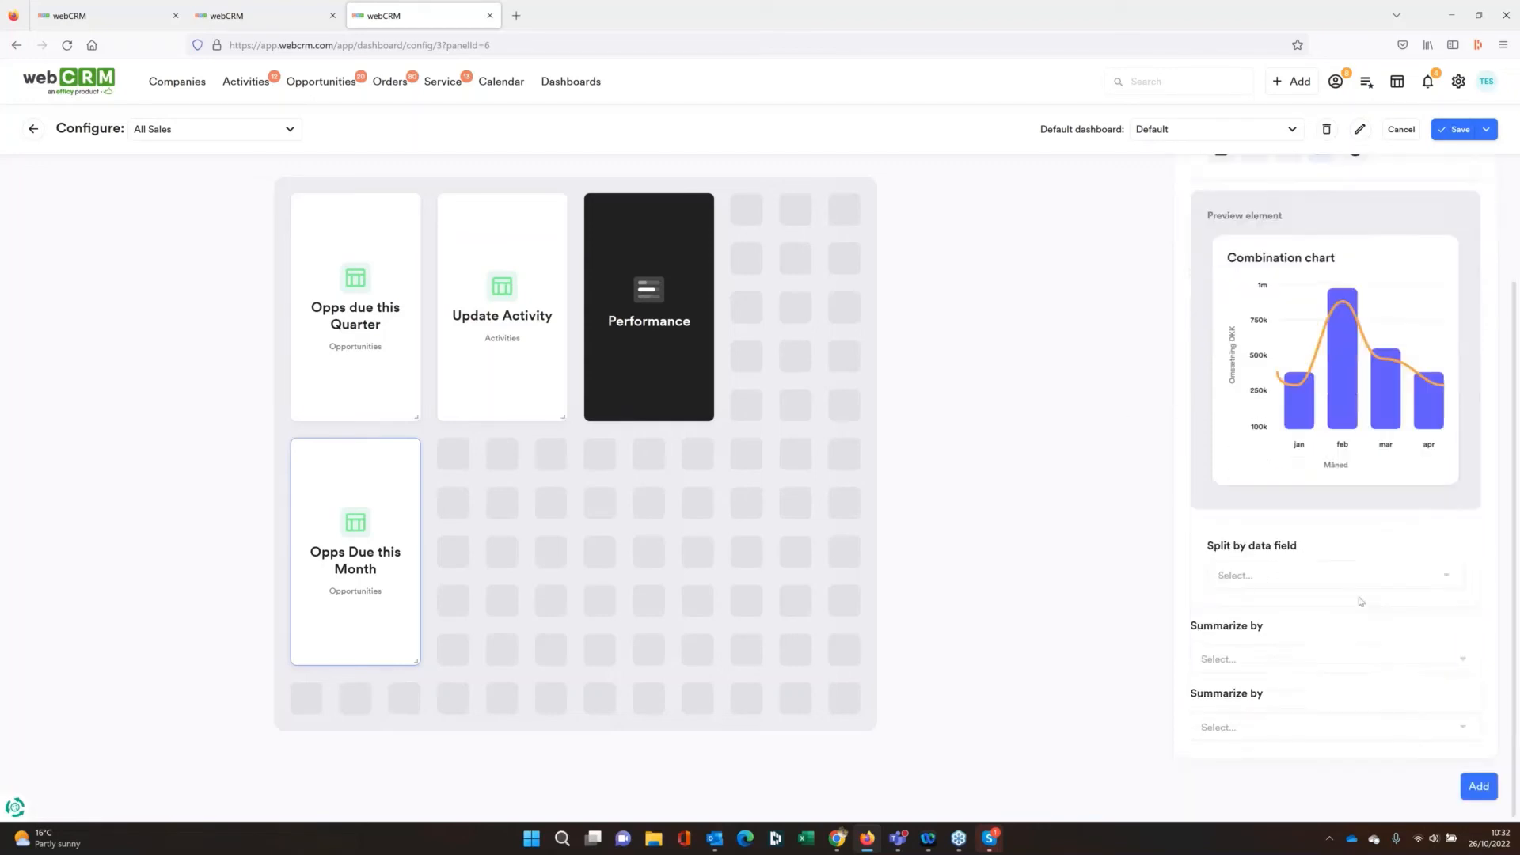
{"action": "left_click", "coordinate": [1435, 567]}
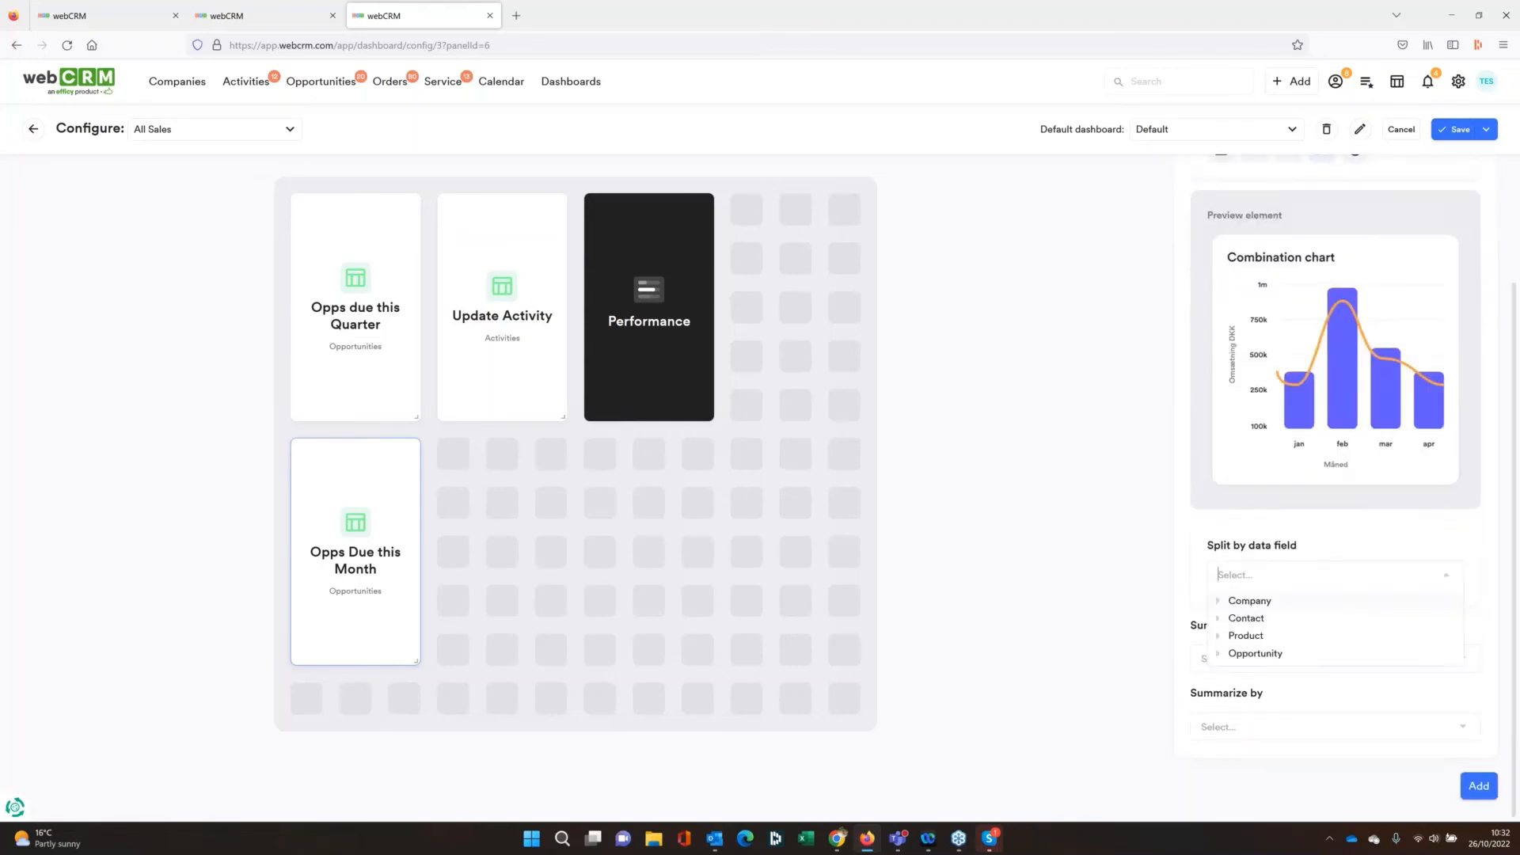
{"action": "left_click", "coordinate": [1255, 654]}
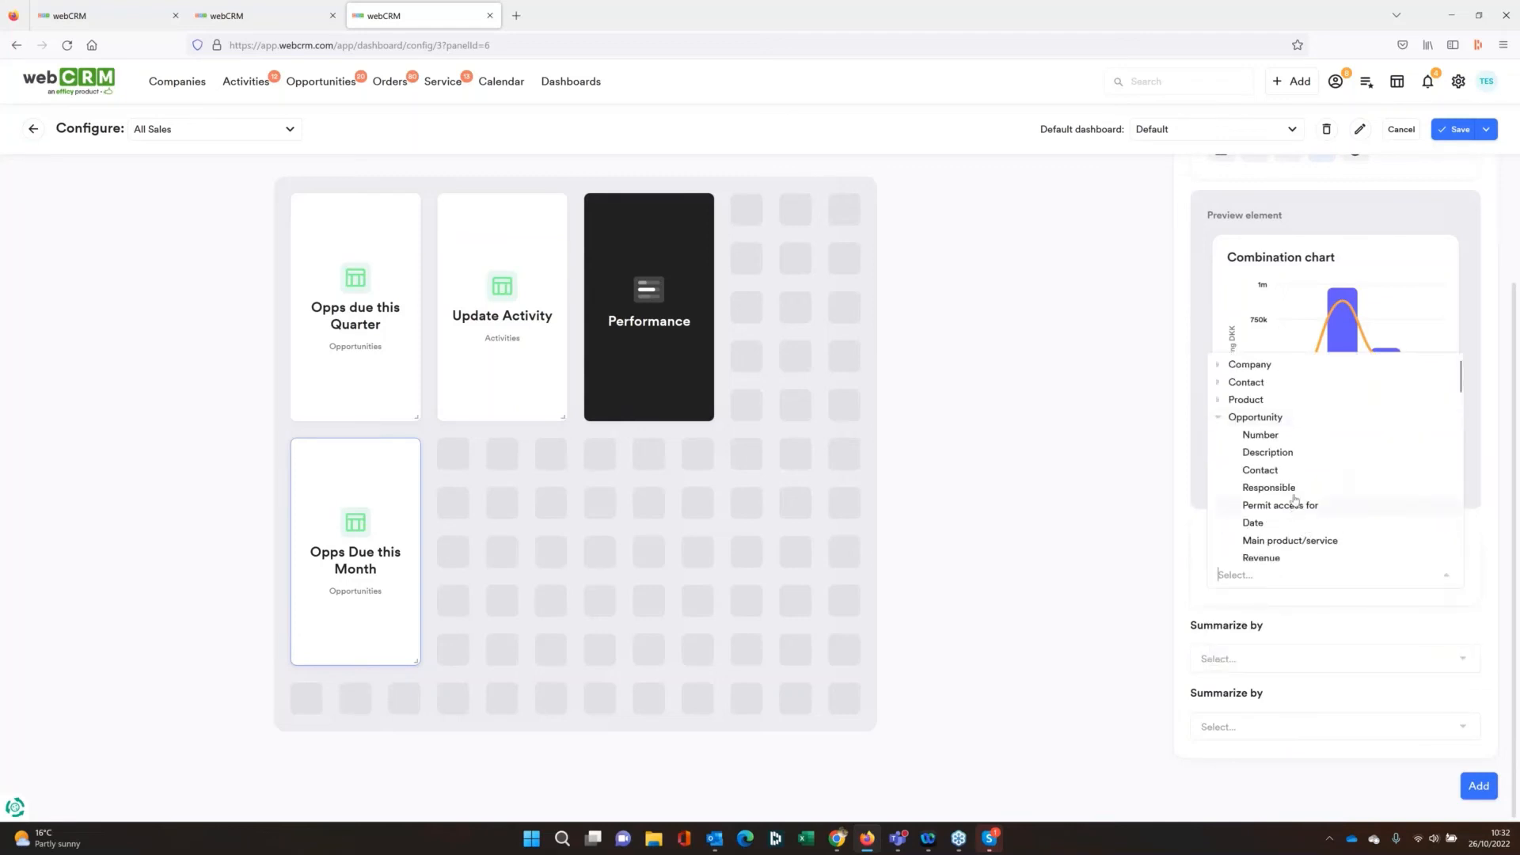
{"action": "left_click", "coordinate": [1292, 493]}
{"action": "left_click", "coordinate": [1320, 658]}
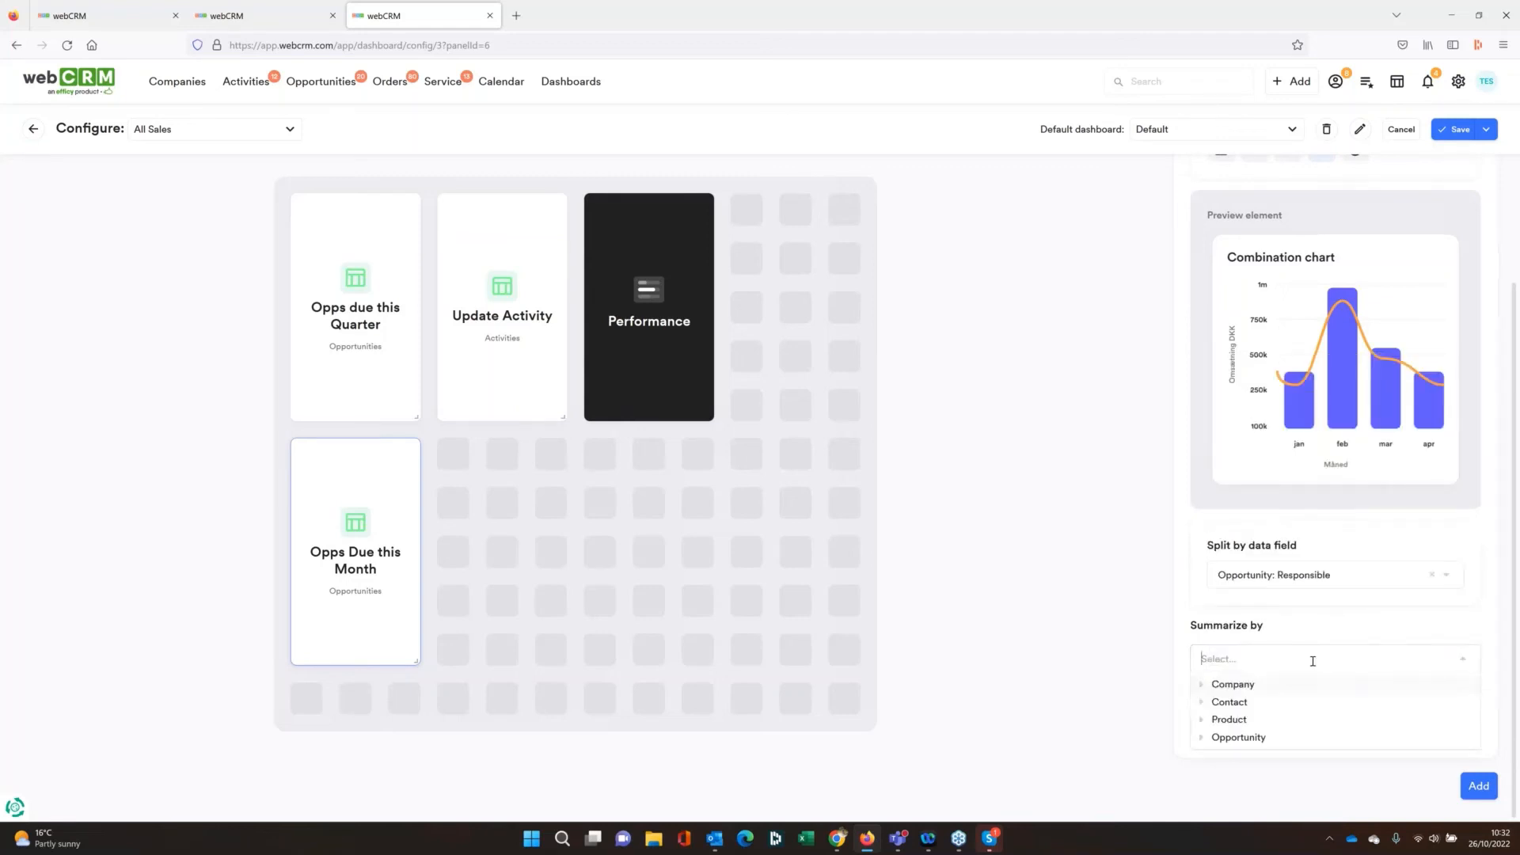
{"action": "left_click", "coordinate": [1248, 739]}
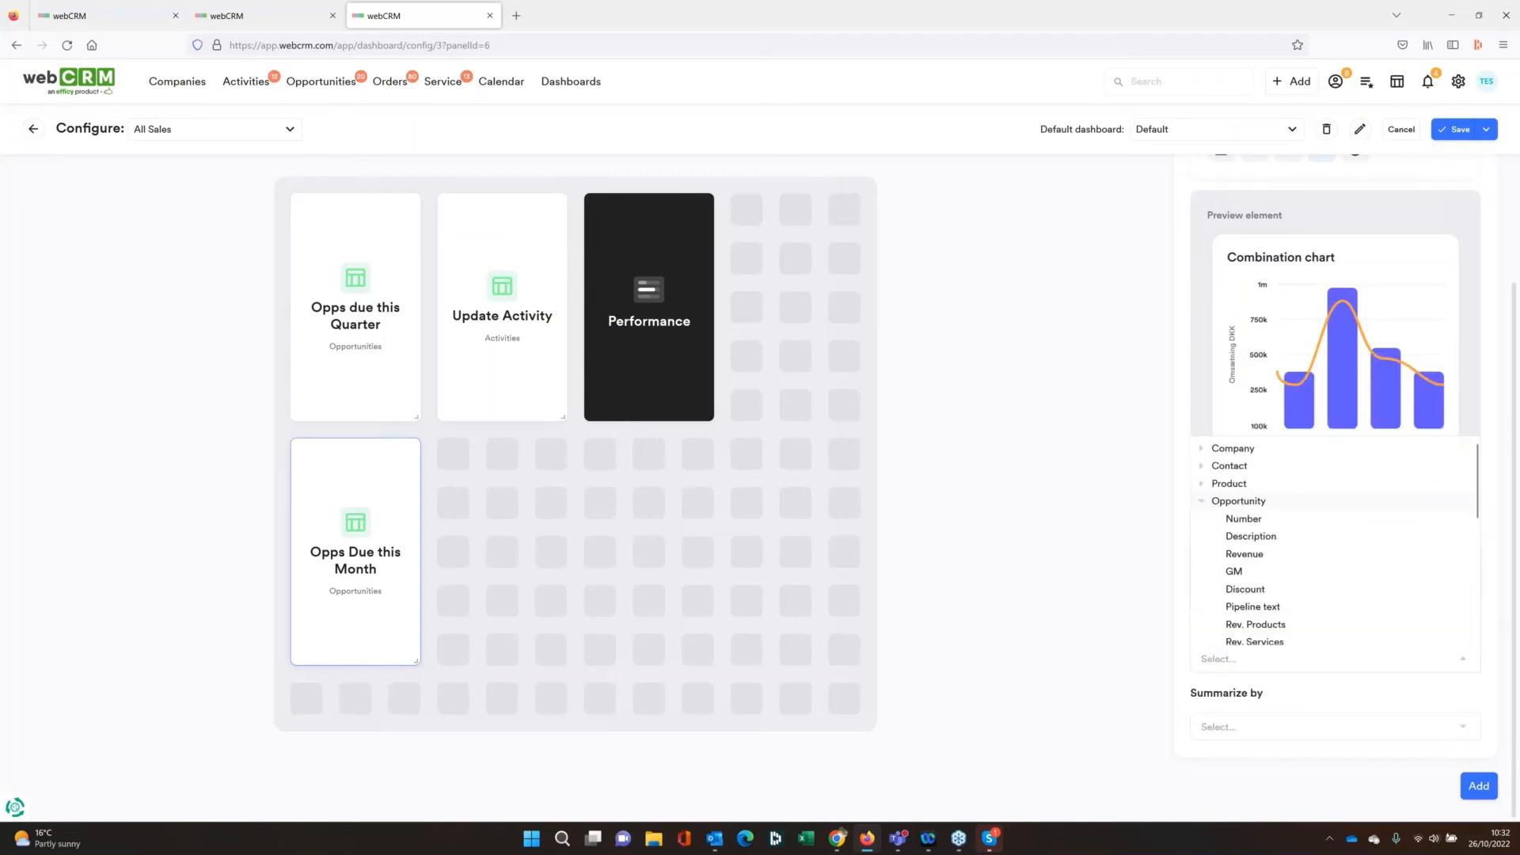
{"action": "left_click", "coordinate": [1244, 553]}
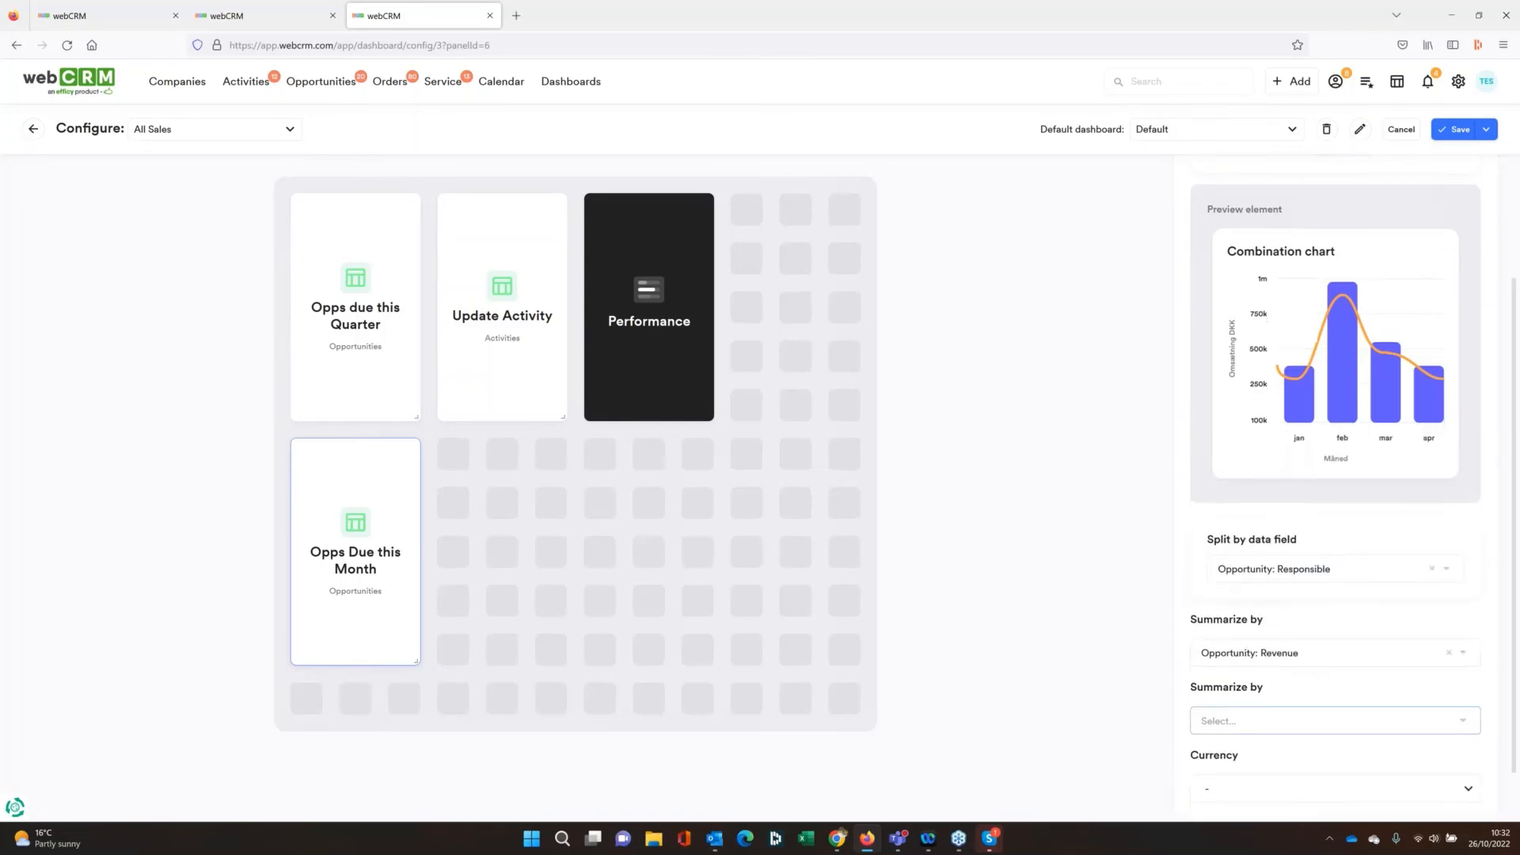
Set the chart's second summary to Opportunity: GM and its currency to GBP, and add the panel to the dashboard
{"action": "scroll", "coordinate": [1322, 697], "scroll_direction": "down", "scroll_amount": 1}
{"action": "left_click", "coordinate": [1332, 658]}
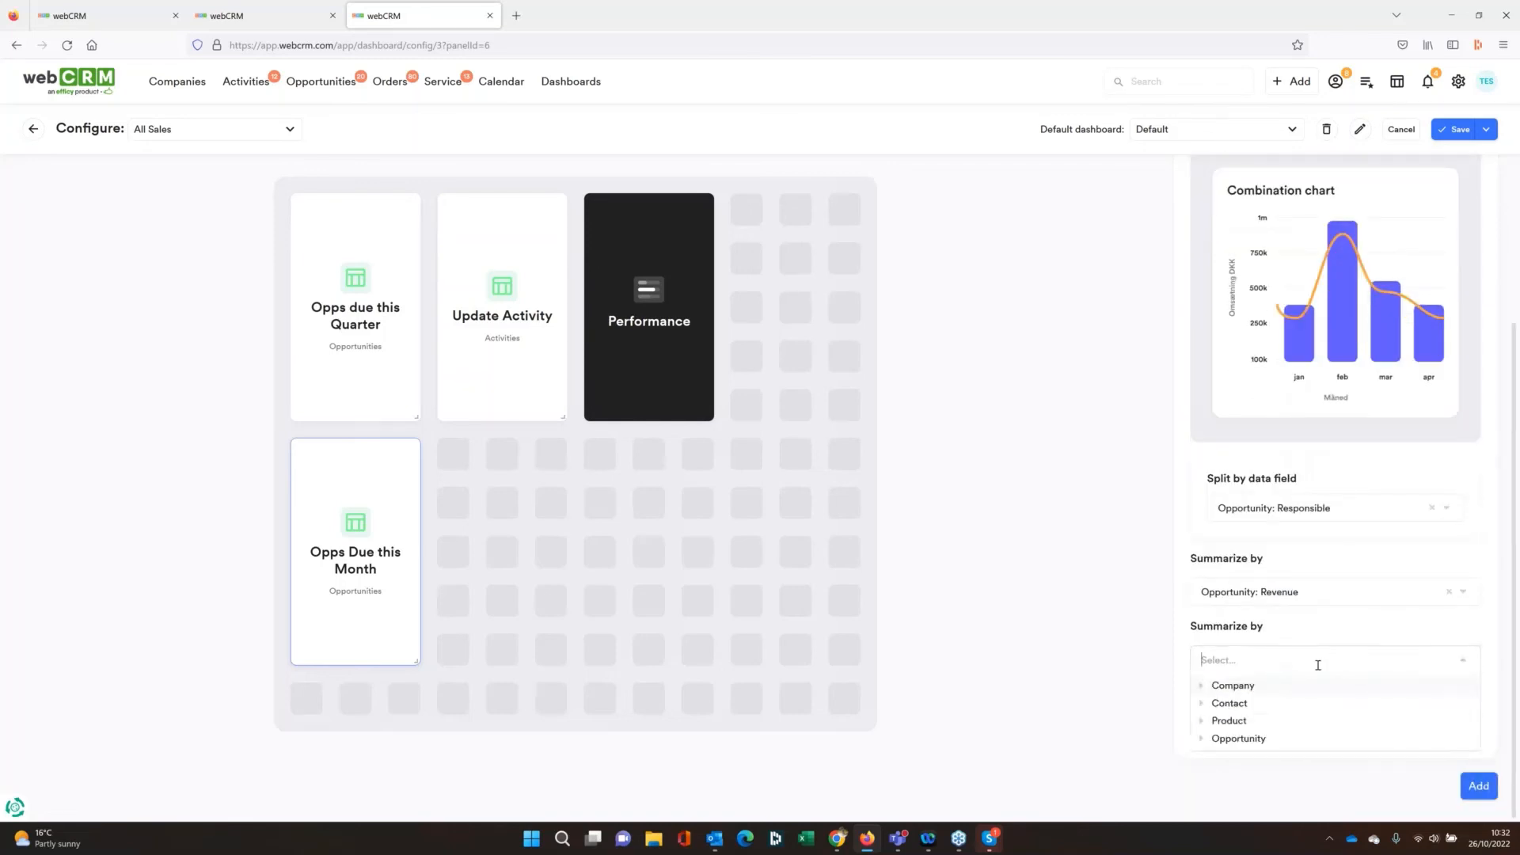
{"action": "left_click", "coordinate": [1229, 739]}
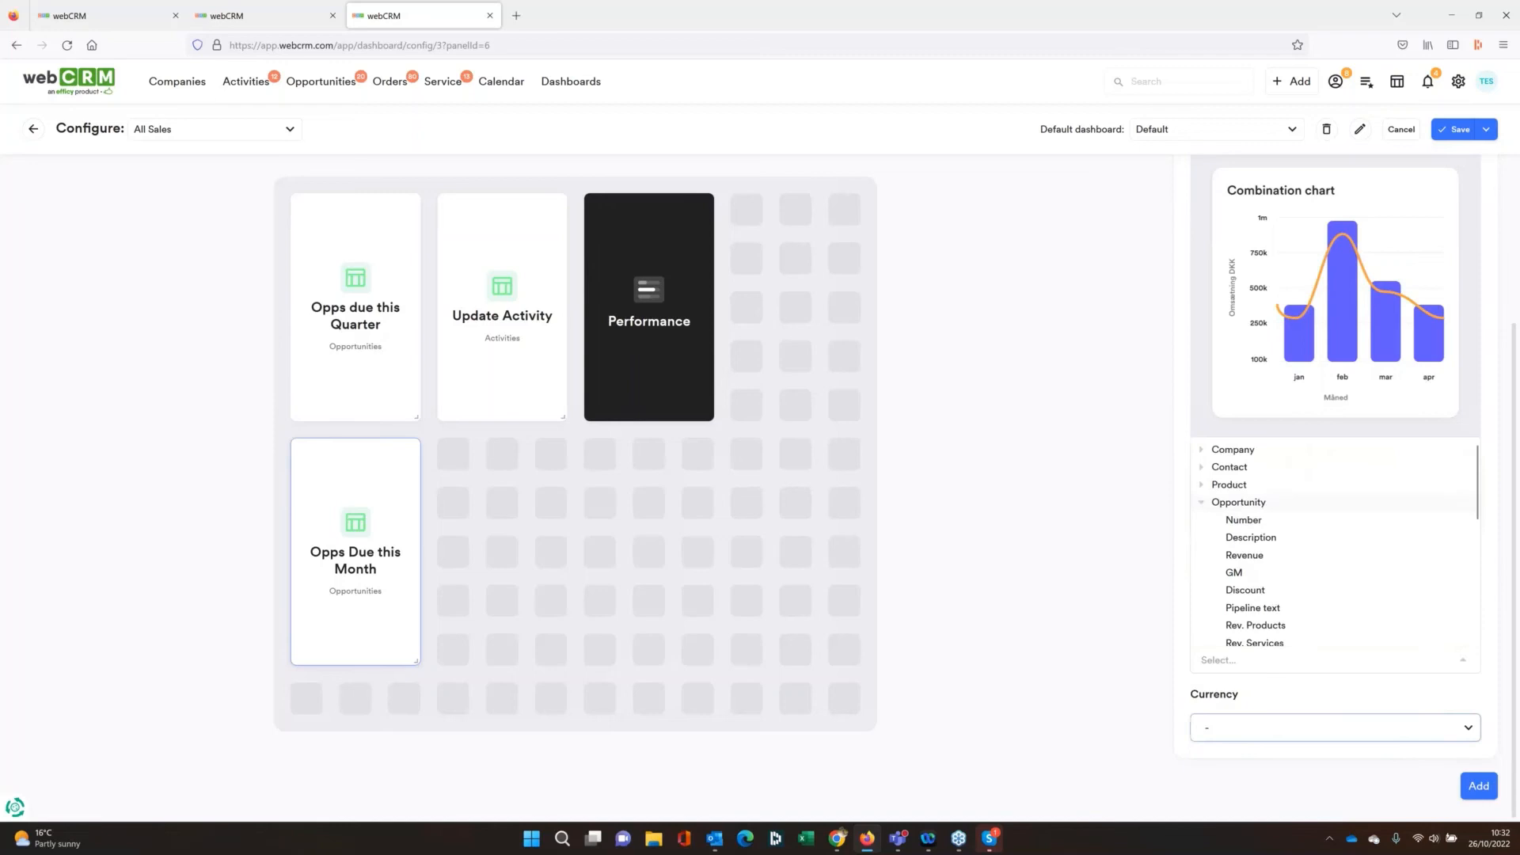
{"action": "left_click", "coordinate": [1249, 575]}
{"action": "left_click", "coordinate": [1370, 737]}
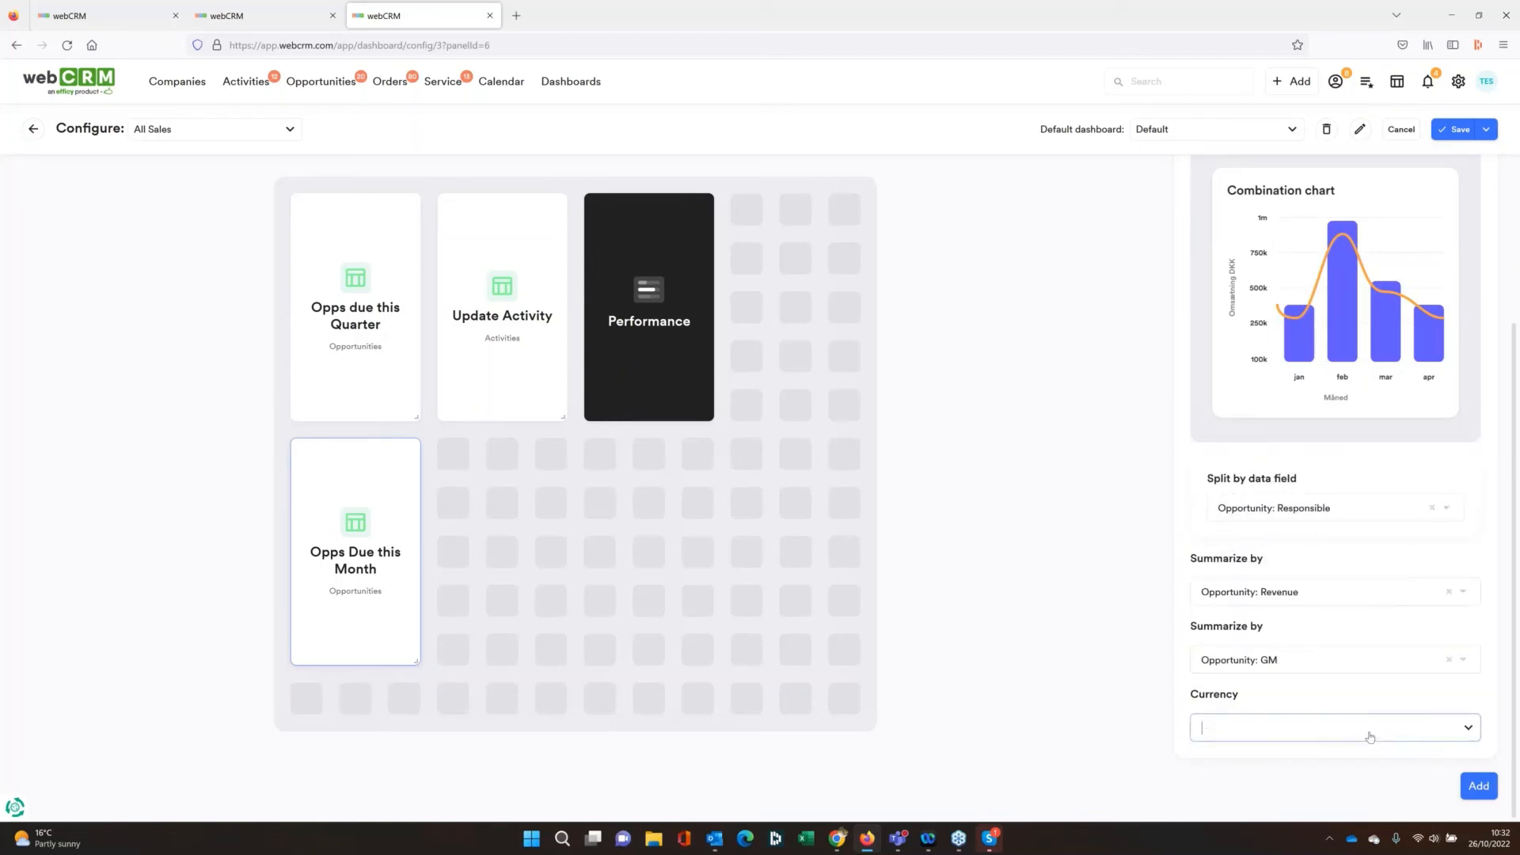
{"action": "left_click", "coordinate": [1250, 577]}
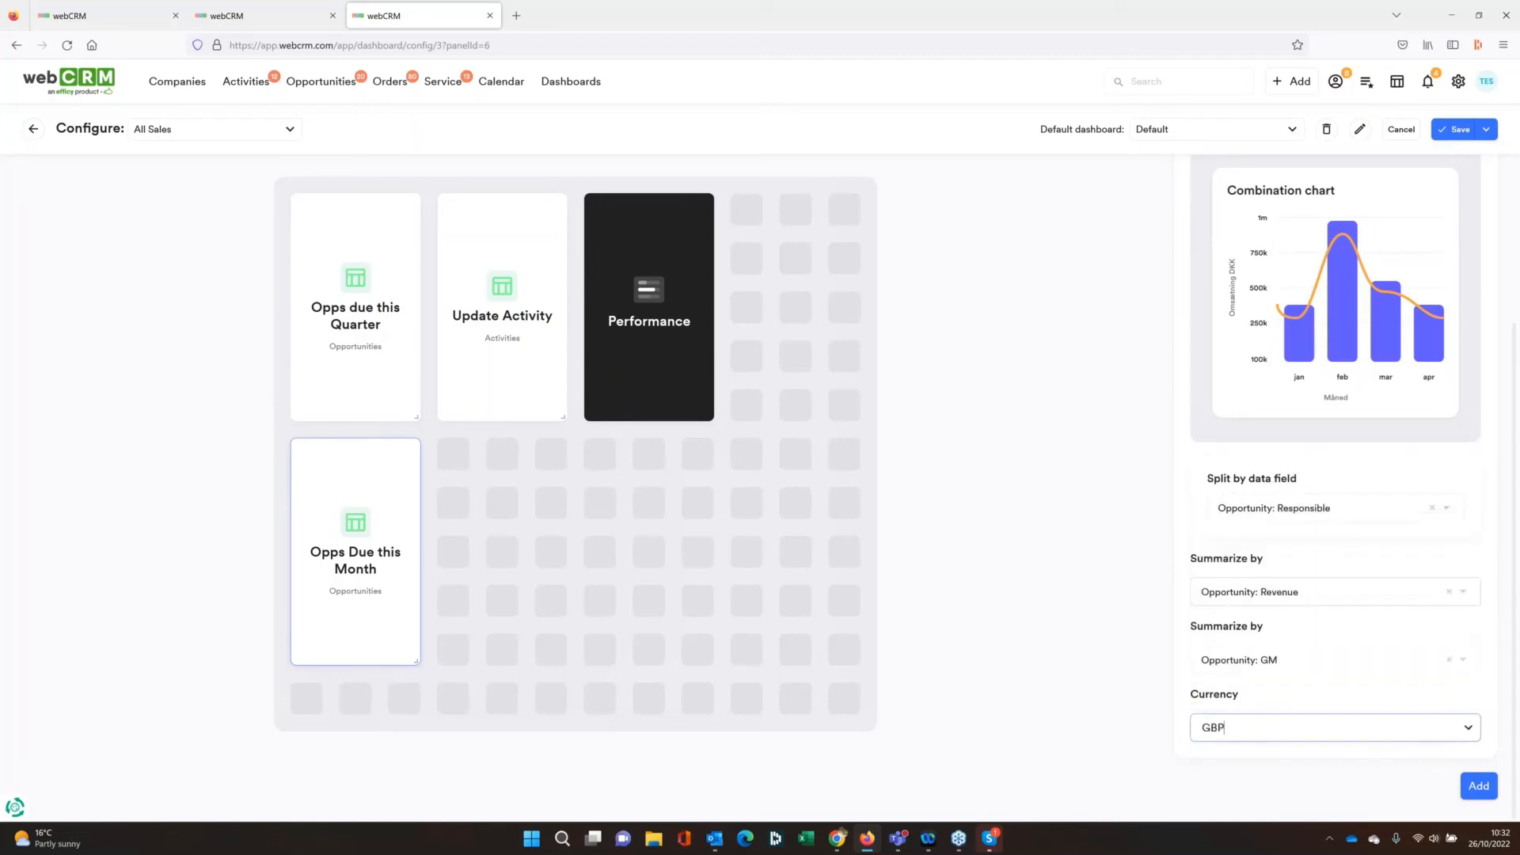
{"action": "left_click", "coordinate": [1470, 789]}
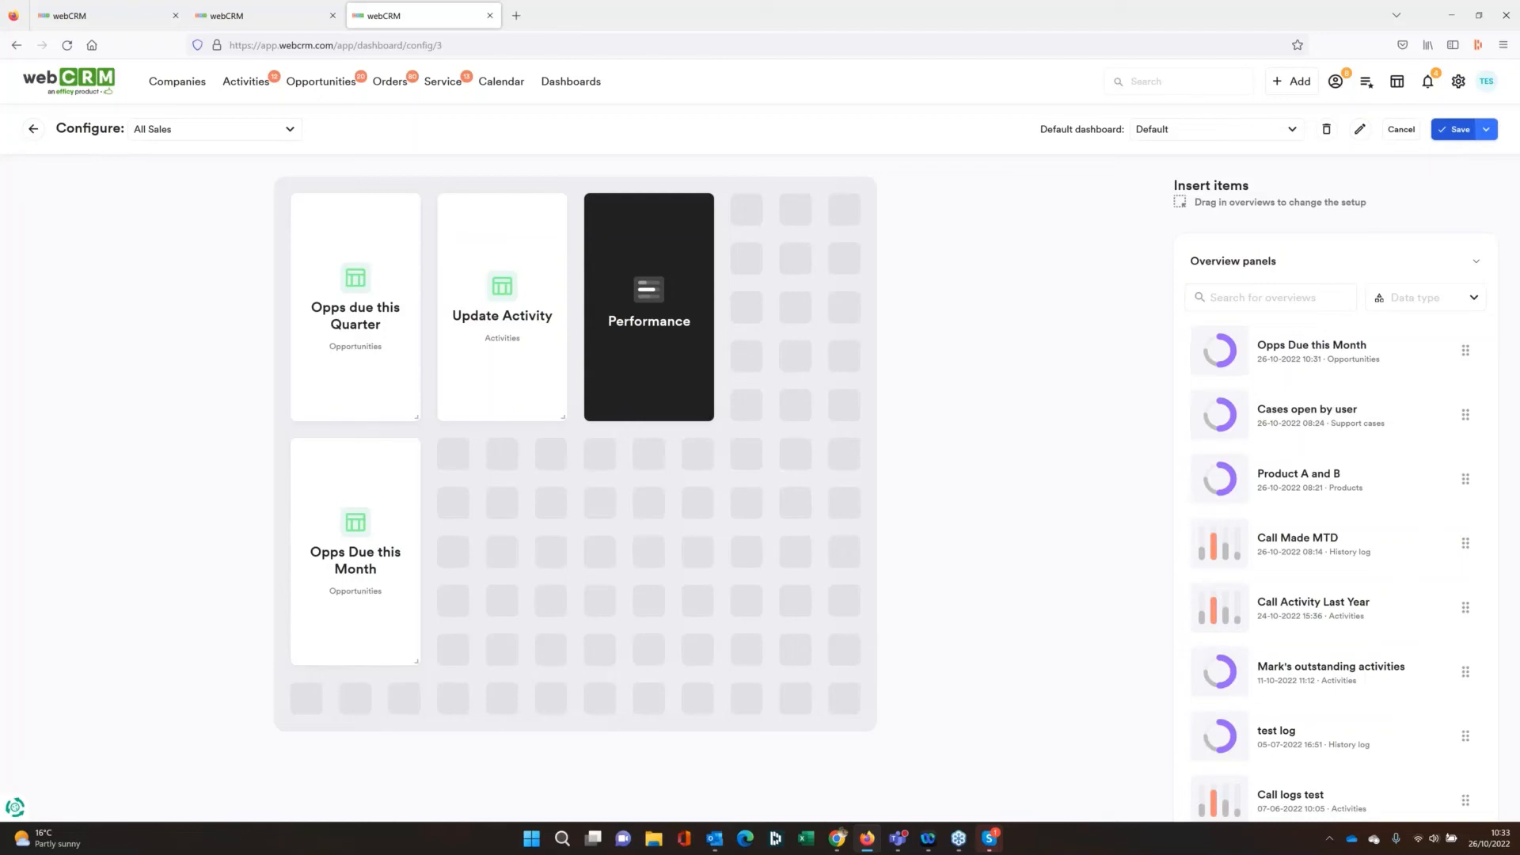
Save the All Sales configuration and switch to that dashboard to examine revenue and GM per responsible in Opps Due this Month
{"action": "left_click", "coordinate": [1454, 129]}
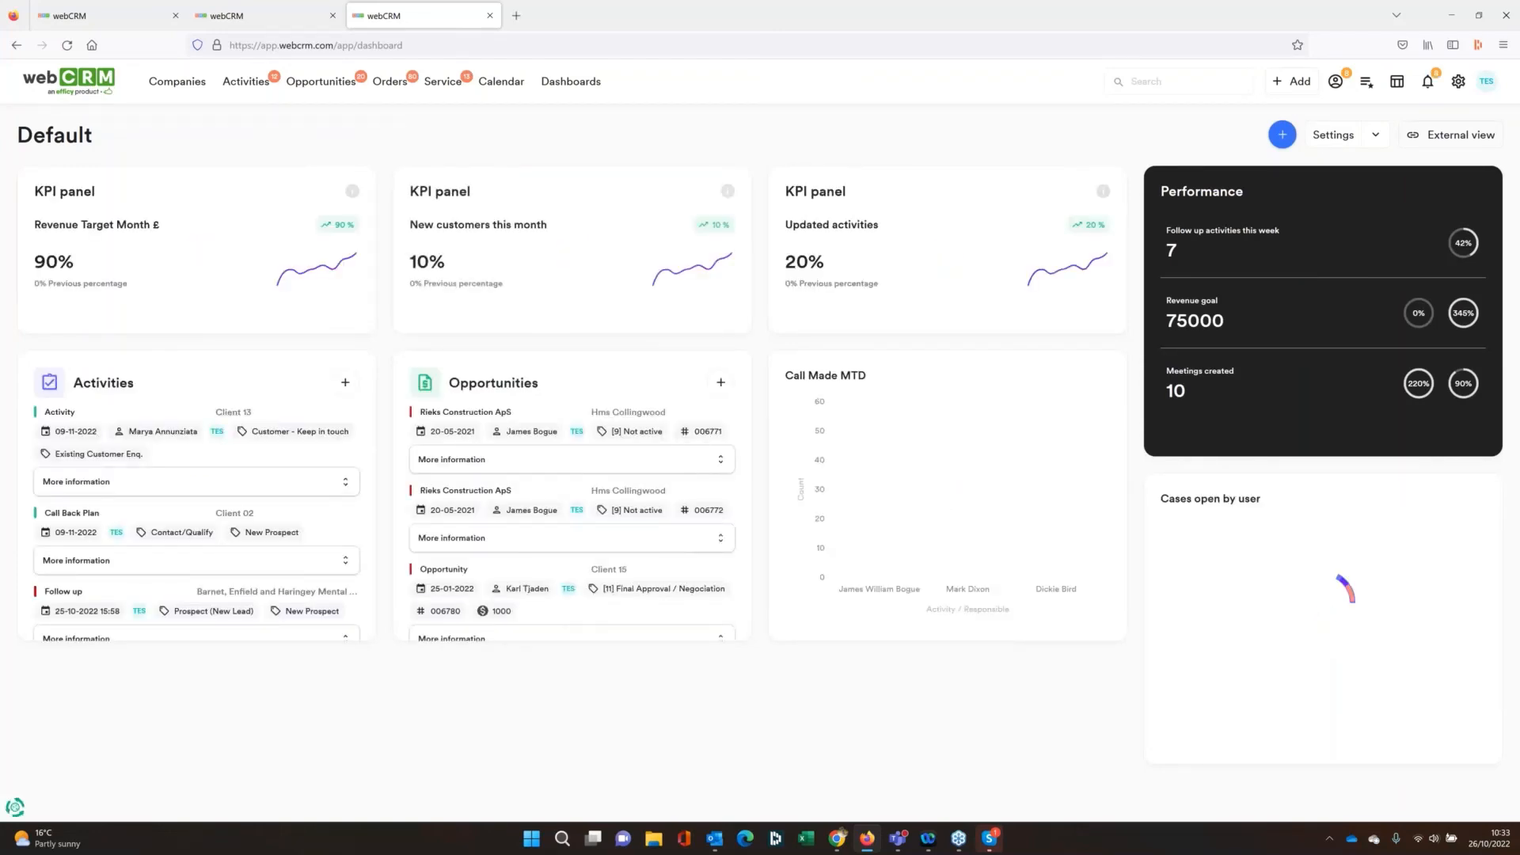
{"action": "left_click", "coordinate": [56, 135]}
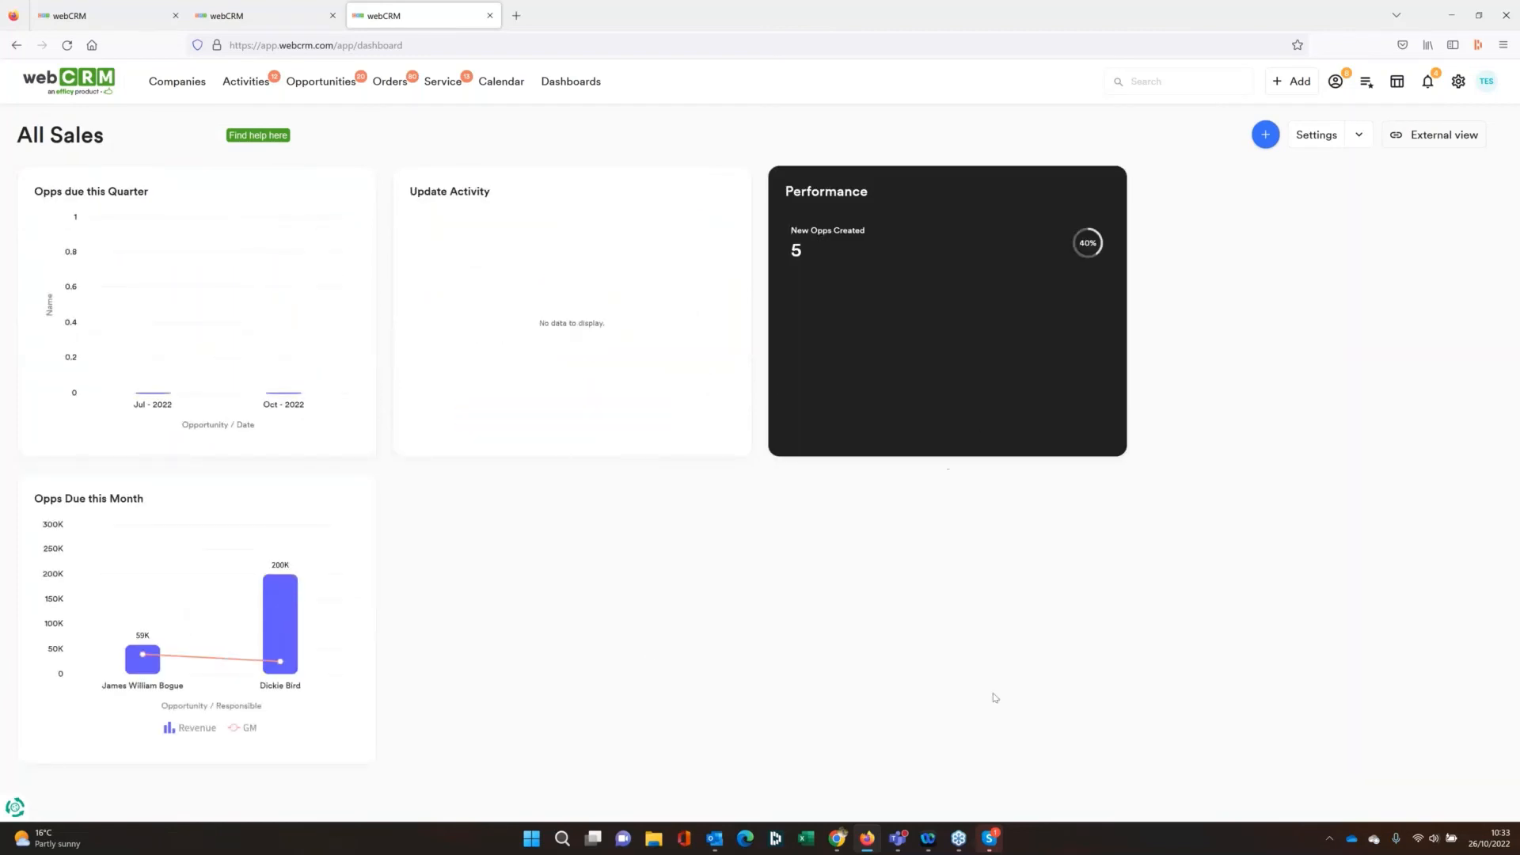
{"action": "mouse_move", "coordinate": [155, 670]}
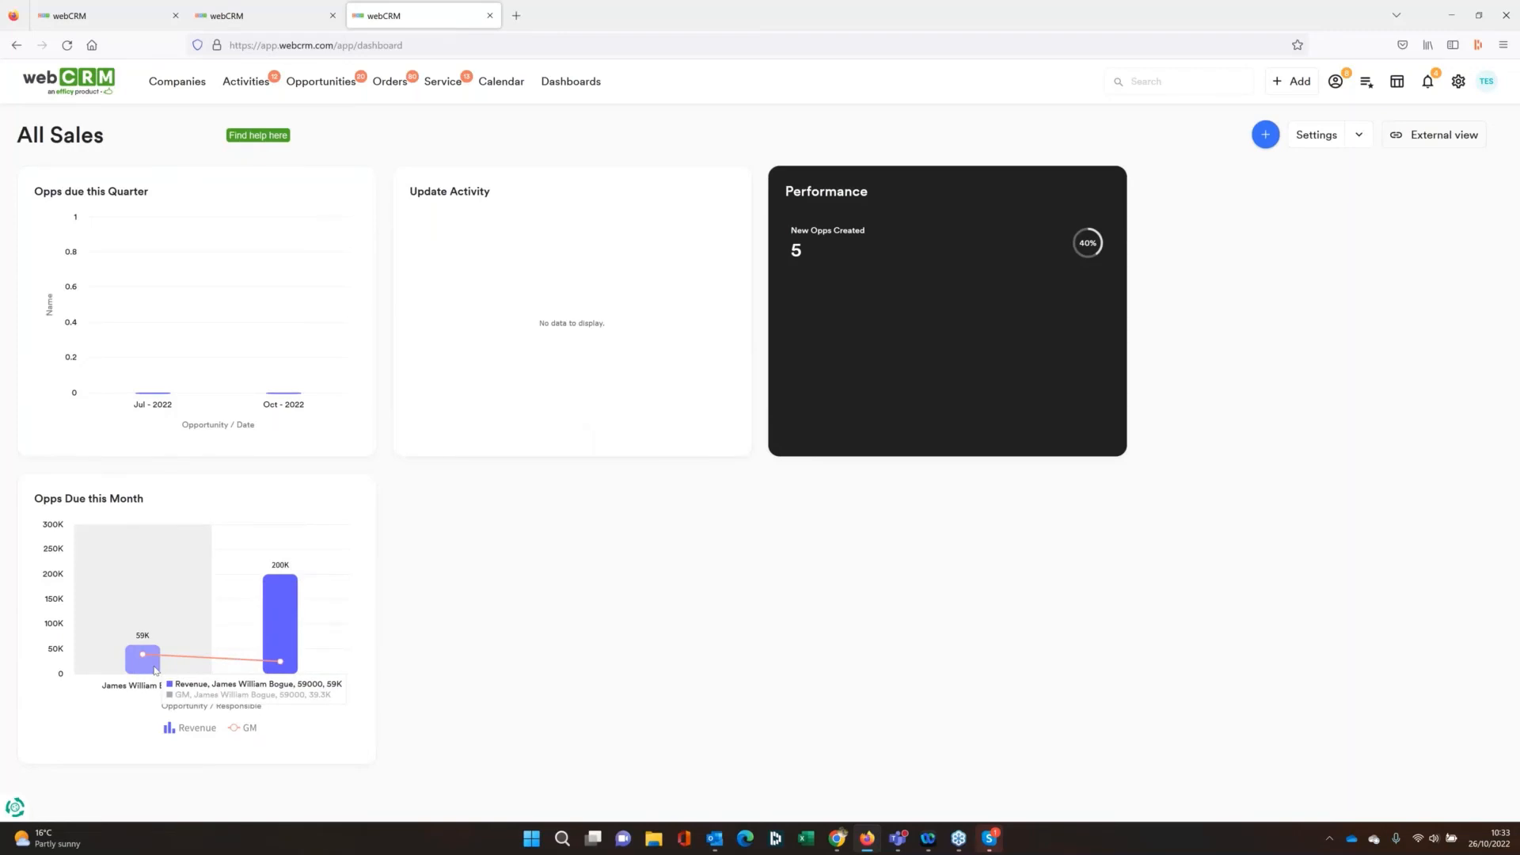
{"action": "mouse_move", "coordinate": [291, 682]}
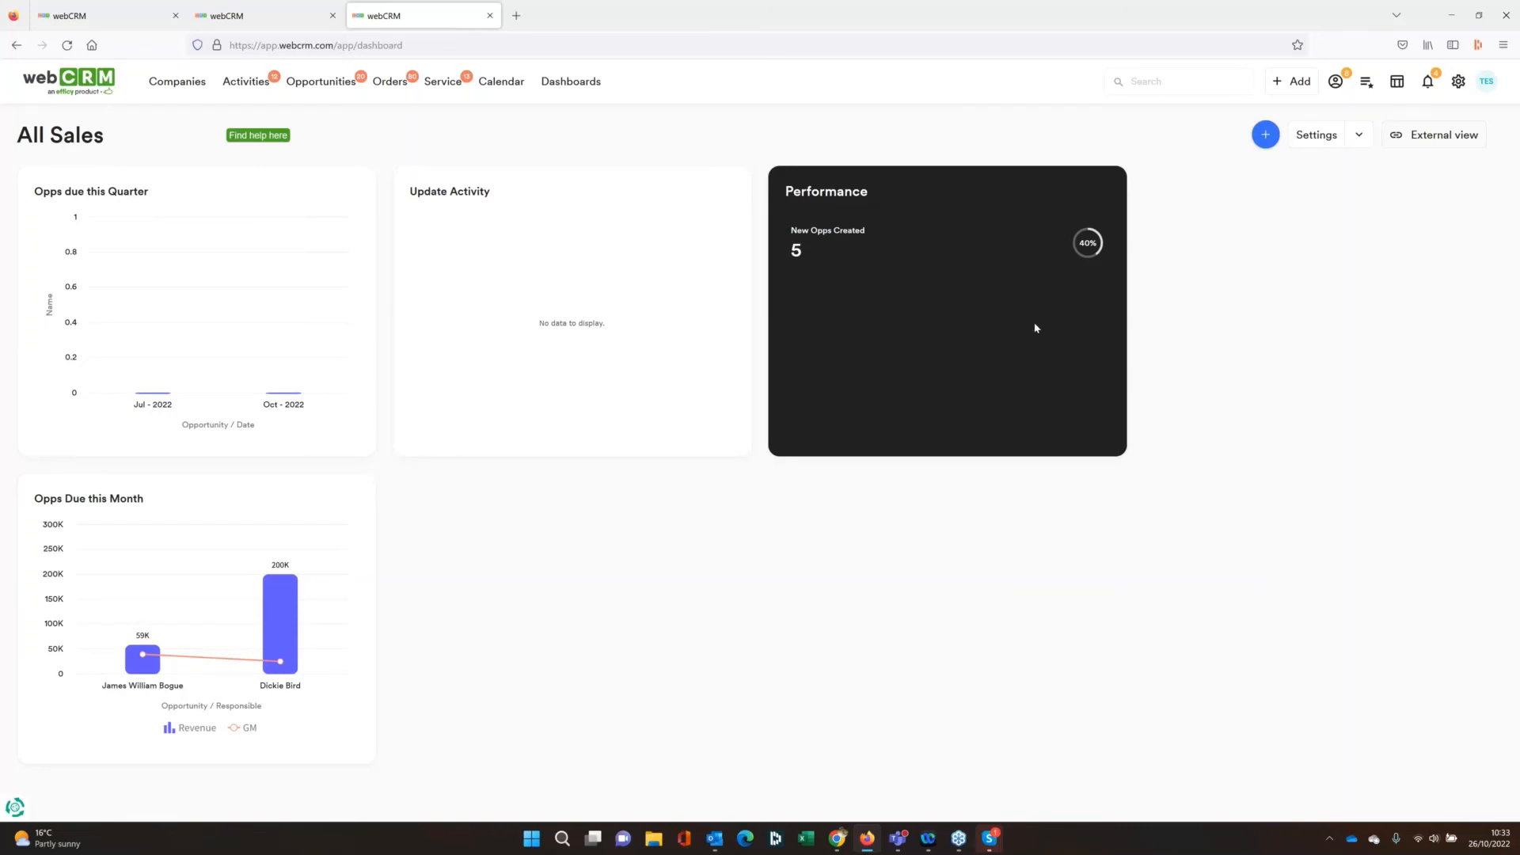
View the settings page for all users' dashboards and return to the main dashboard
{"action": "left_click", "coordinate": [1360, 136]}
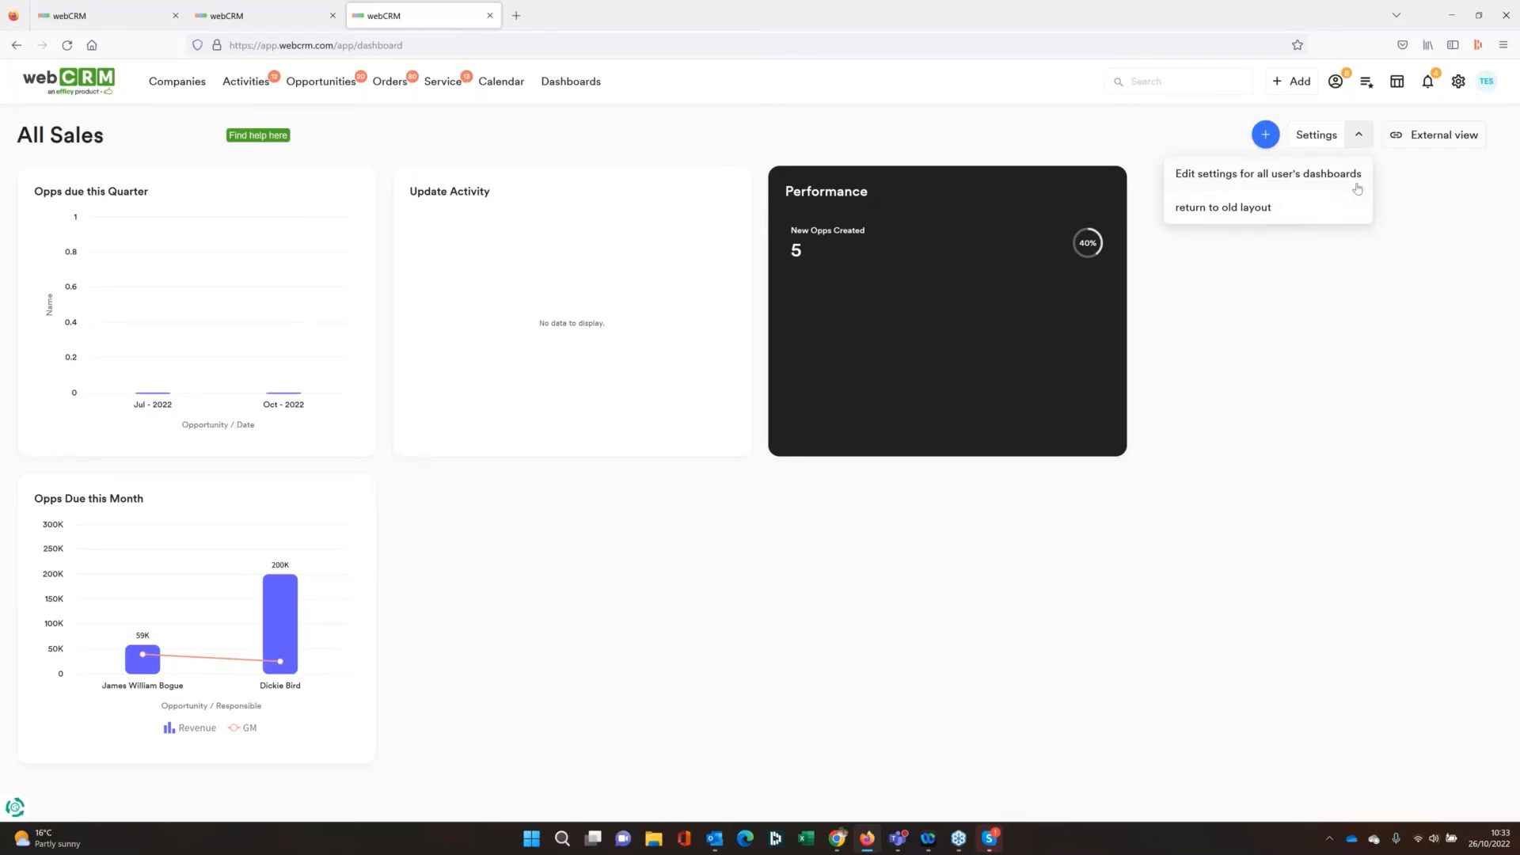
{"action": "left_click", "coordinate": [1357, 176]}
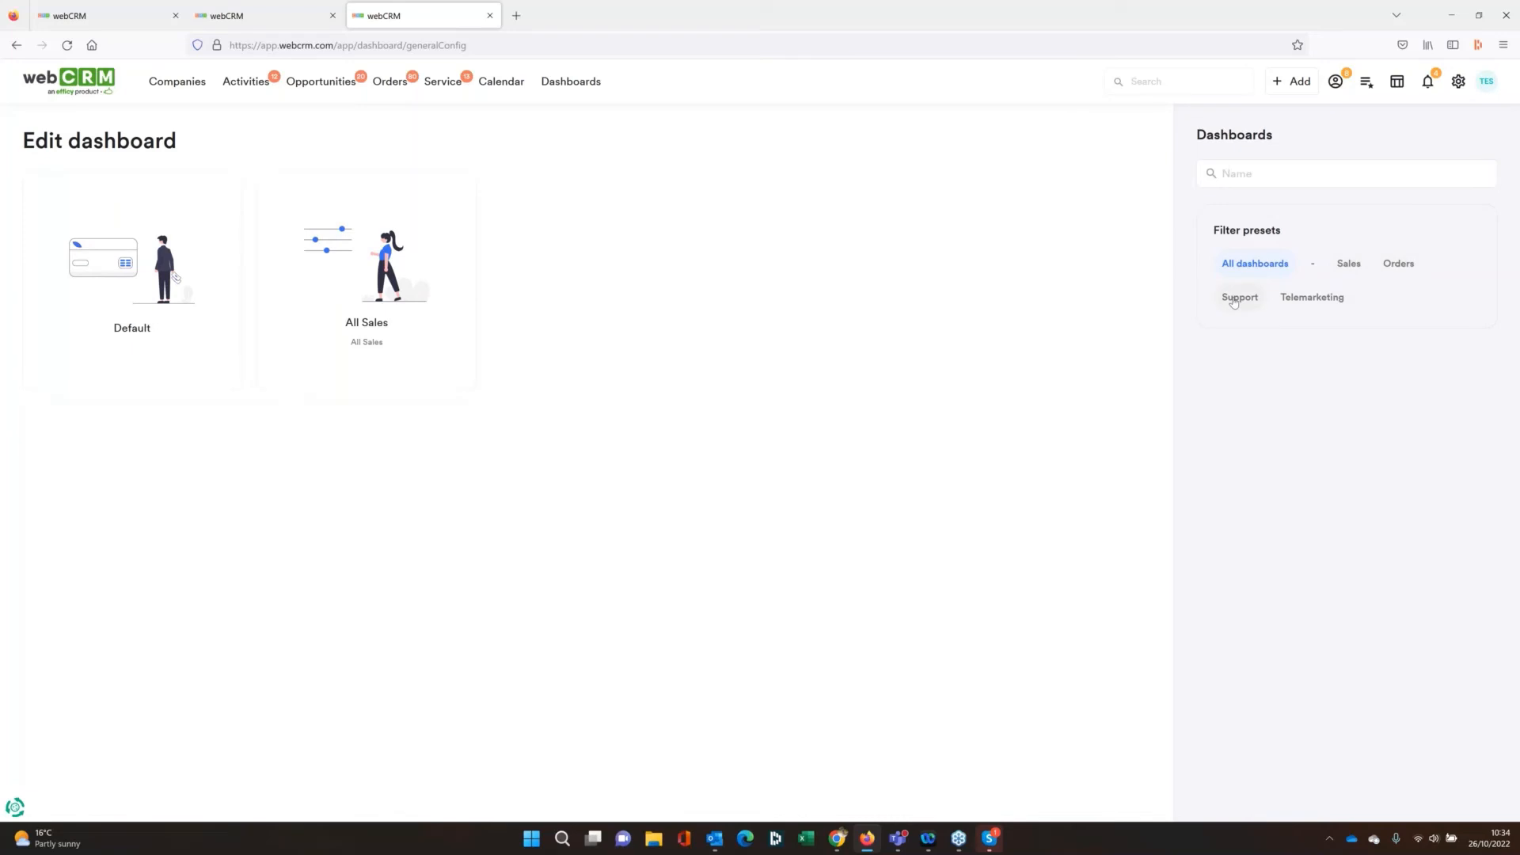
{"action": "left_click", "coordinate": [79, 91]}
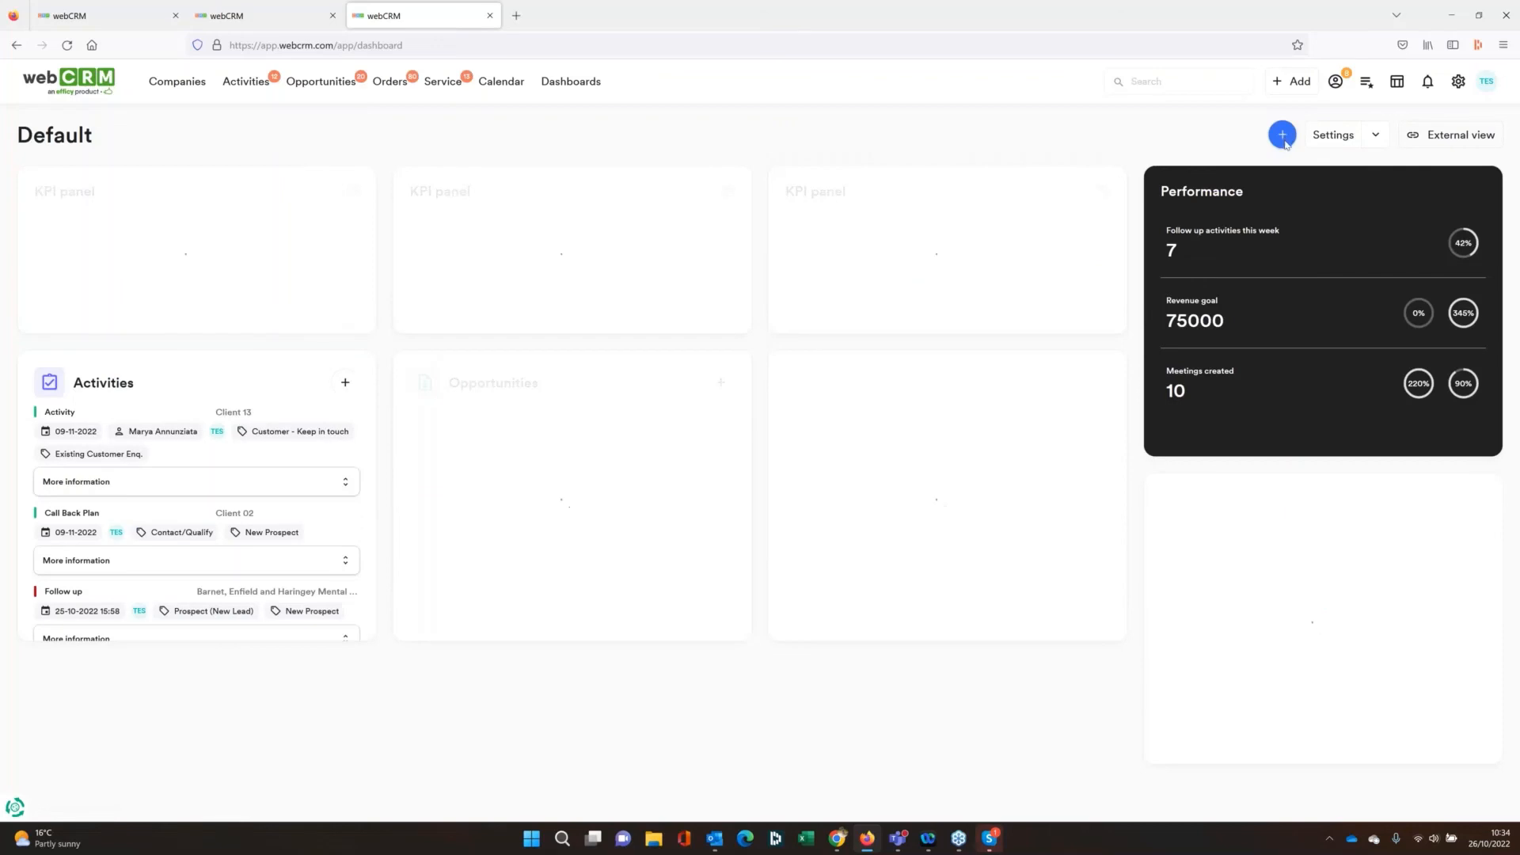
Start creating a new dashboard based on the Default preset
{"action": "left_click", "coordinate": [1282, 134]}
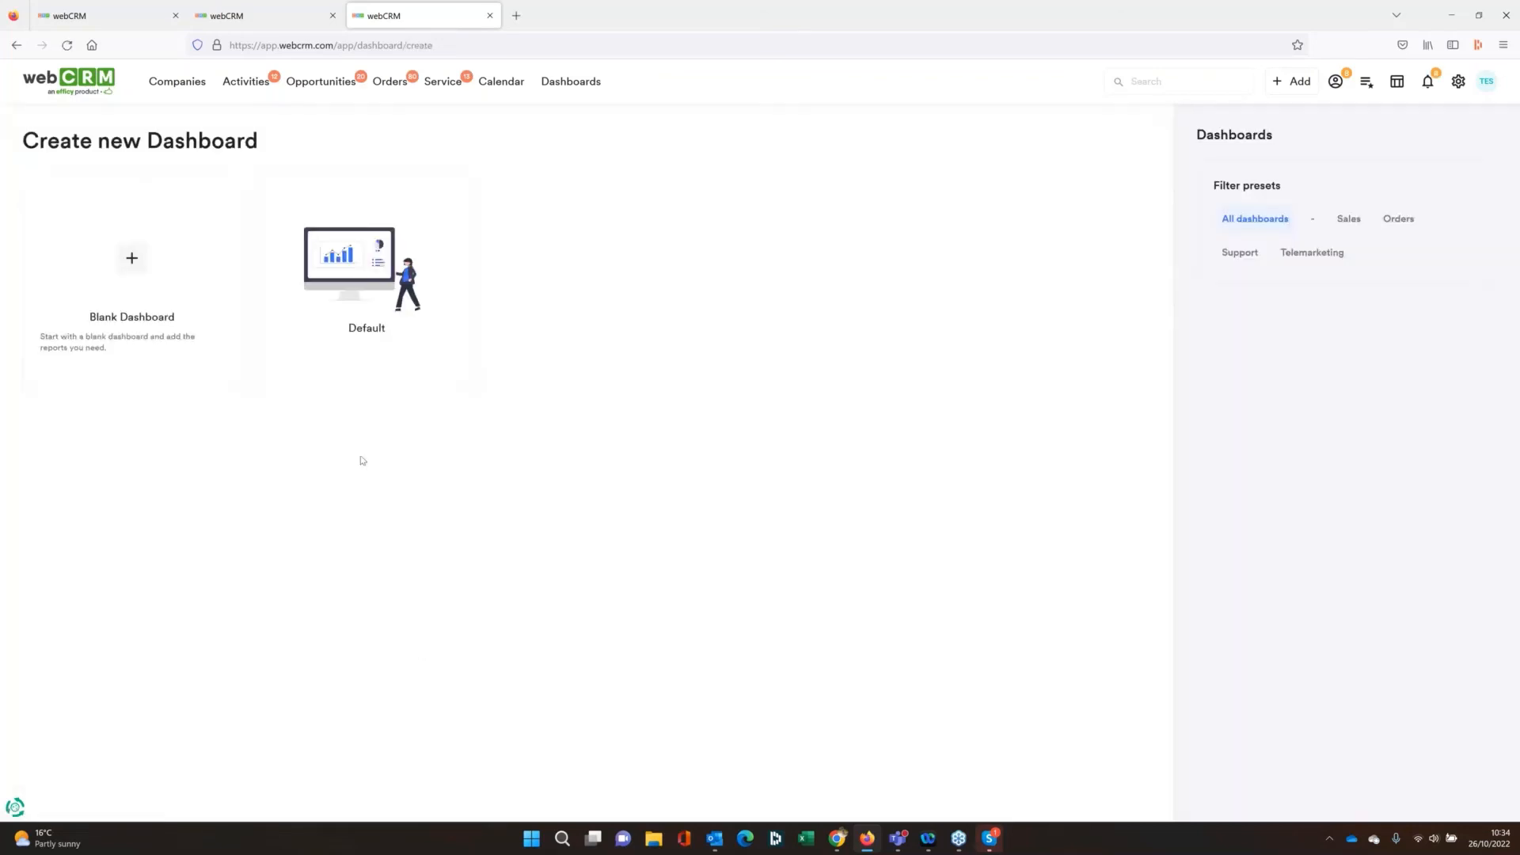
{"action": "left_click", "coordinate": [396, 369]}
{"action": "left_click", "coordinate": [666, 369]}
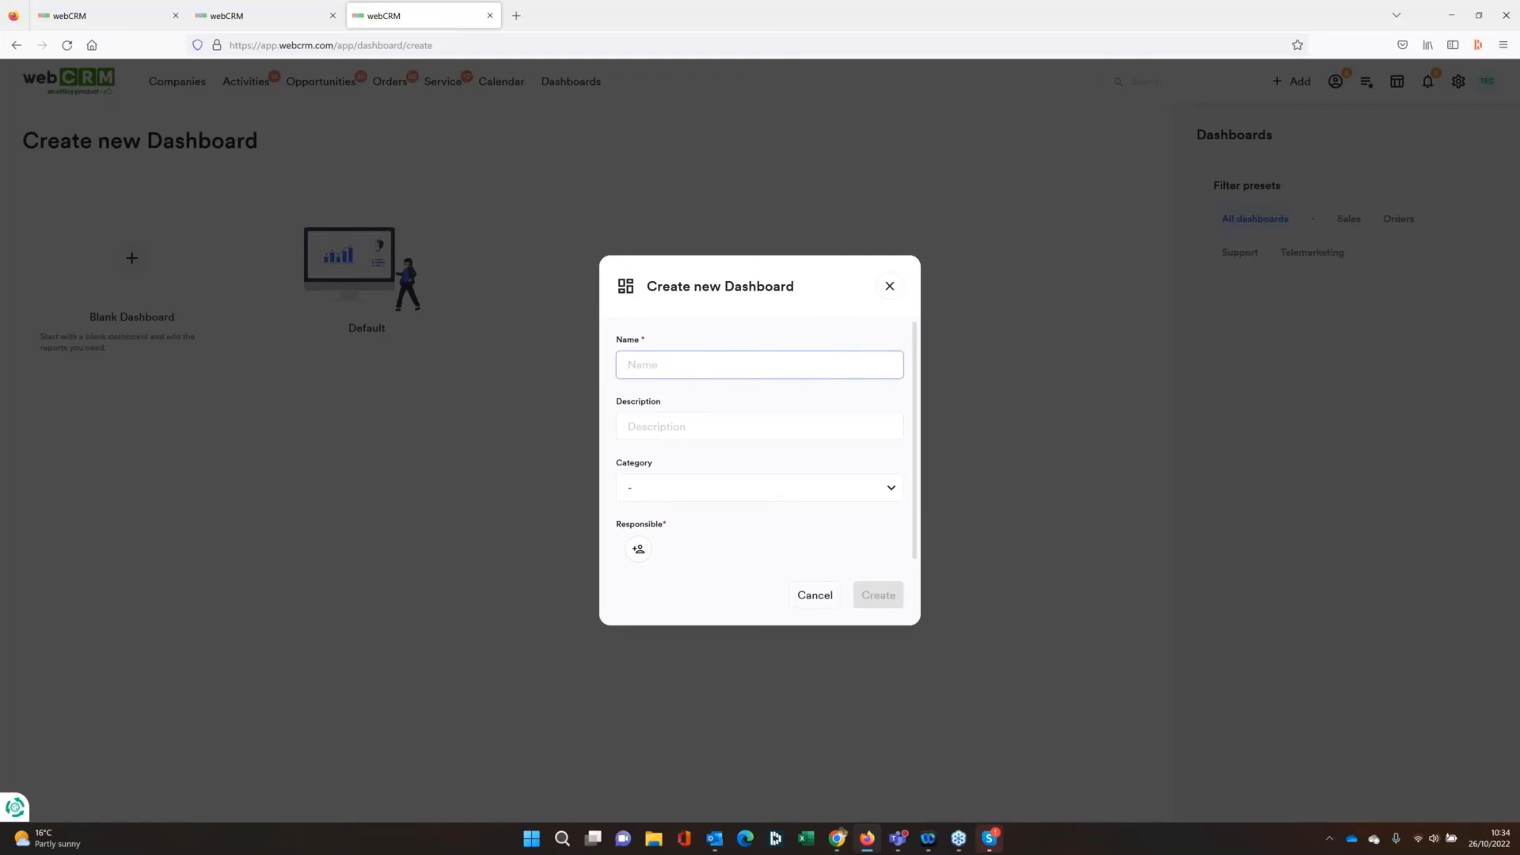
{"action": "type", "text": "Support"}
{"action": "left_click", "coordinate": [662, 418]}
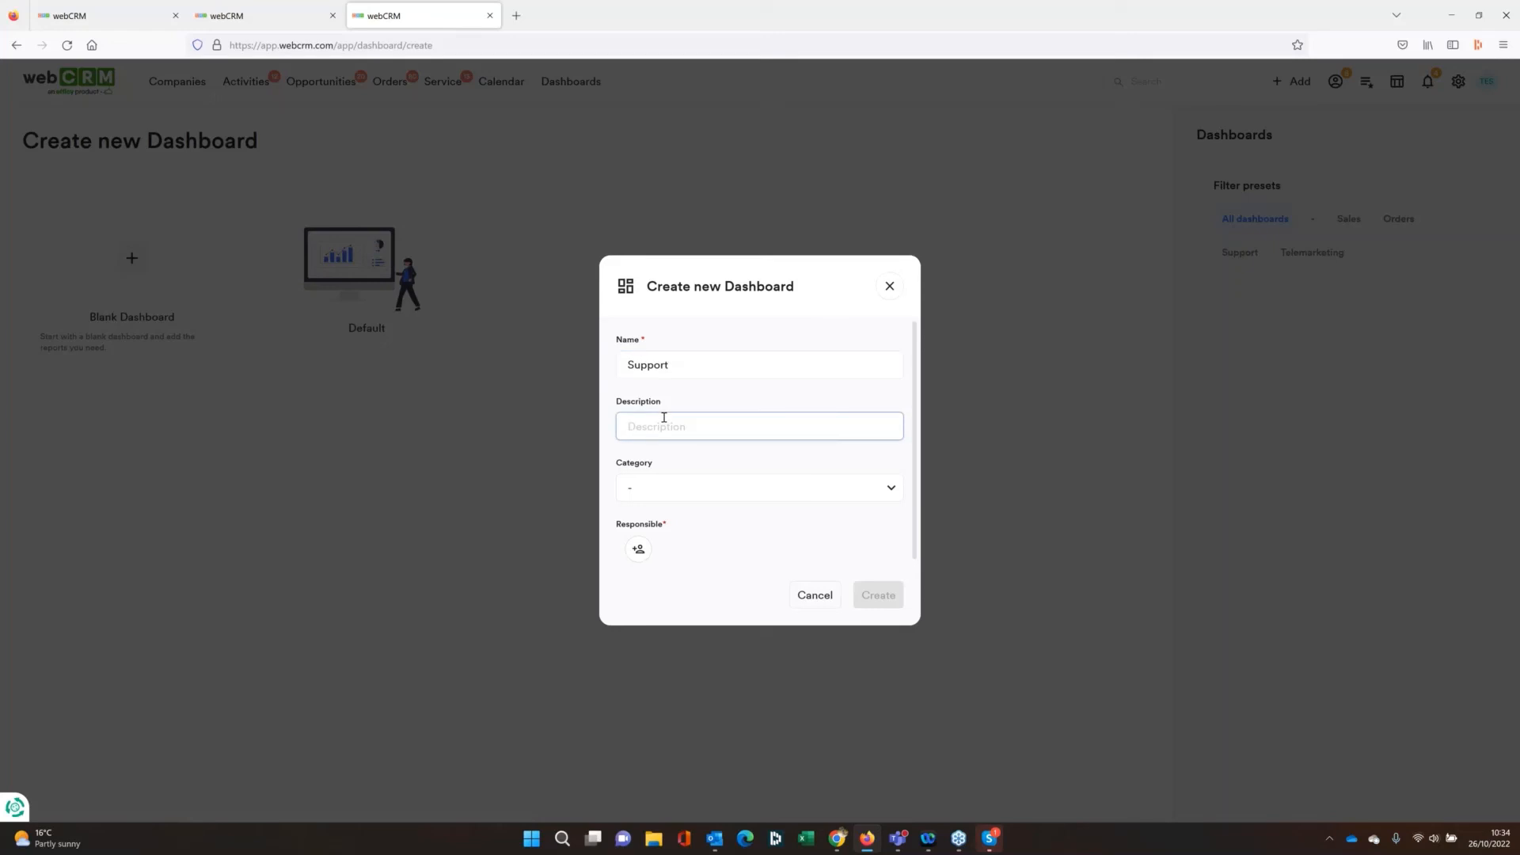
{"action": "type", "text": "Suppi"}
{"action": "key", "text": "Escape"}
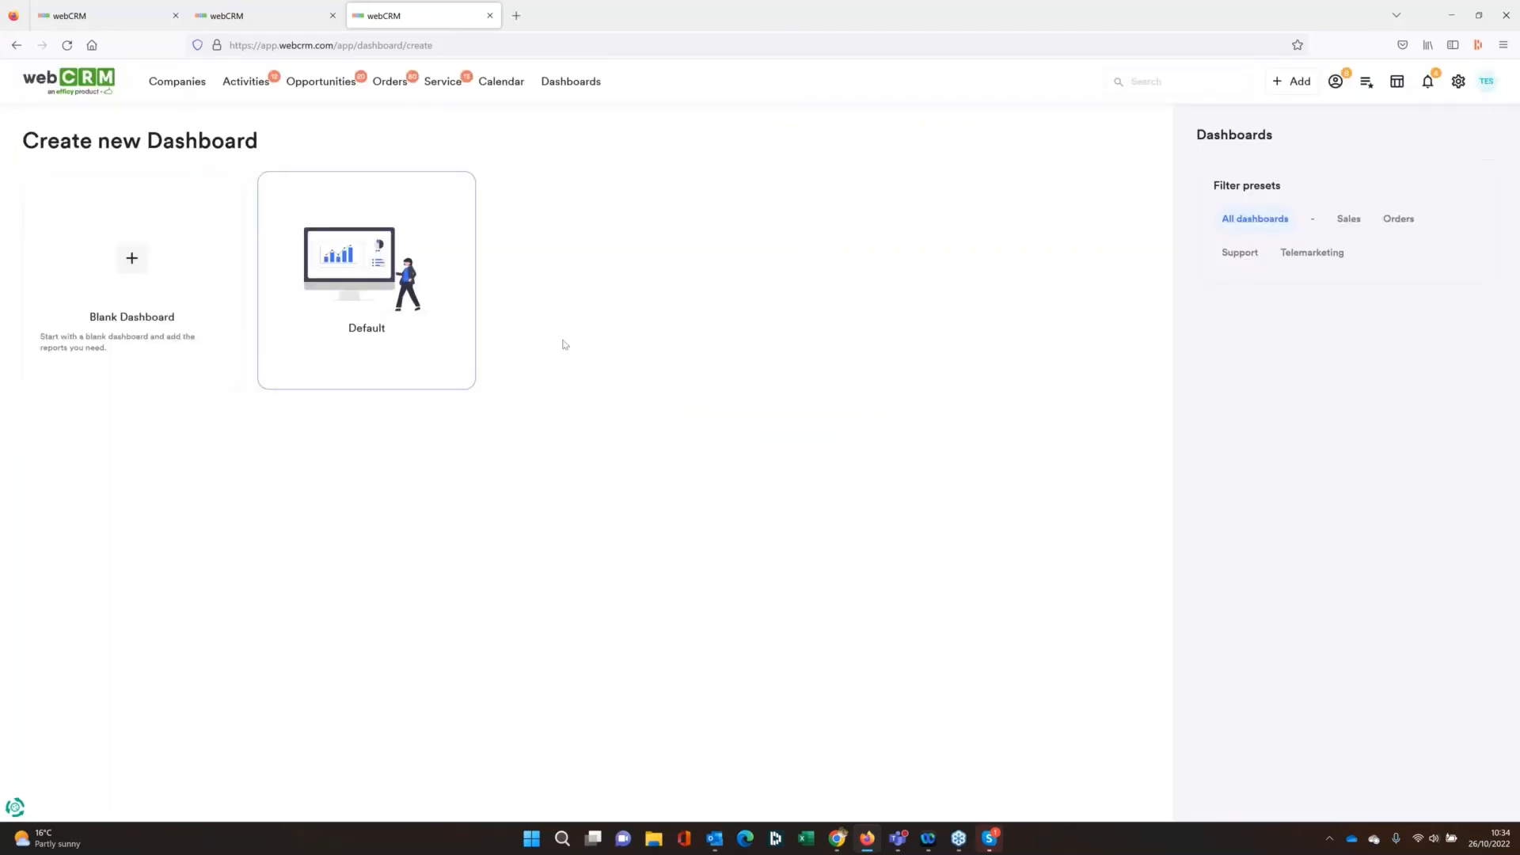
Enter Support as the new dashboard's name and description, and set its category to Support
{"action": "key", "text": "Return"}
{"action": "type", "text": "Si"}
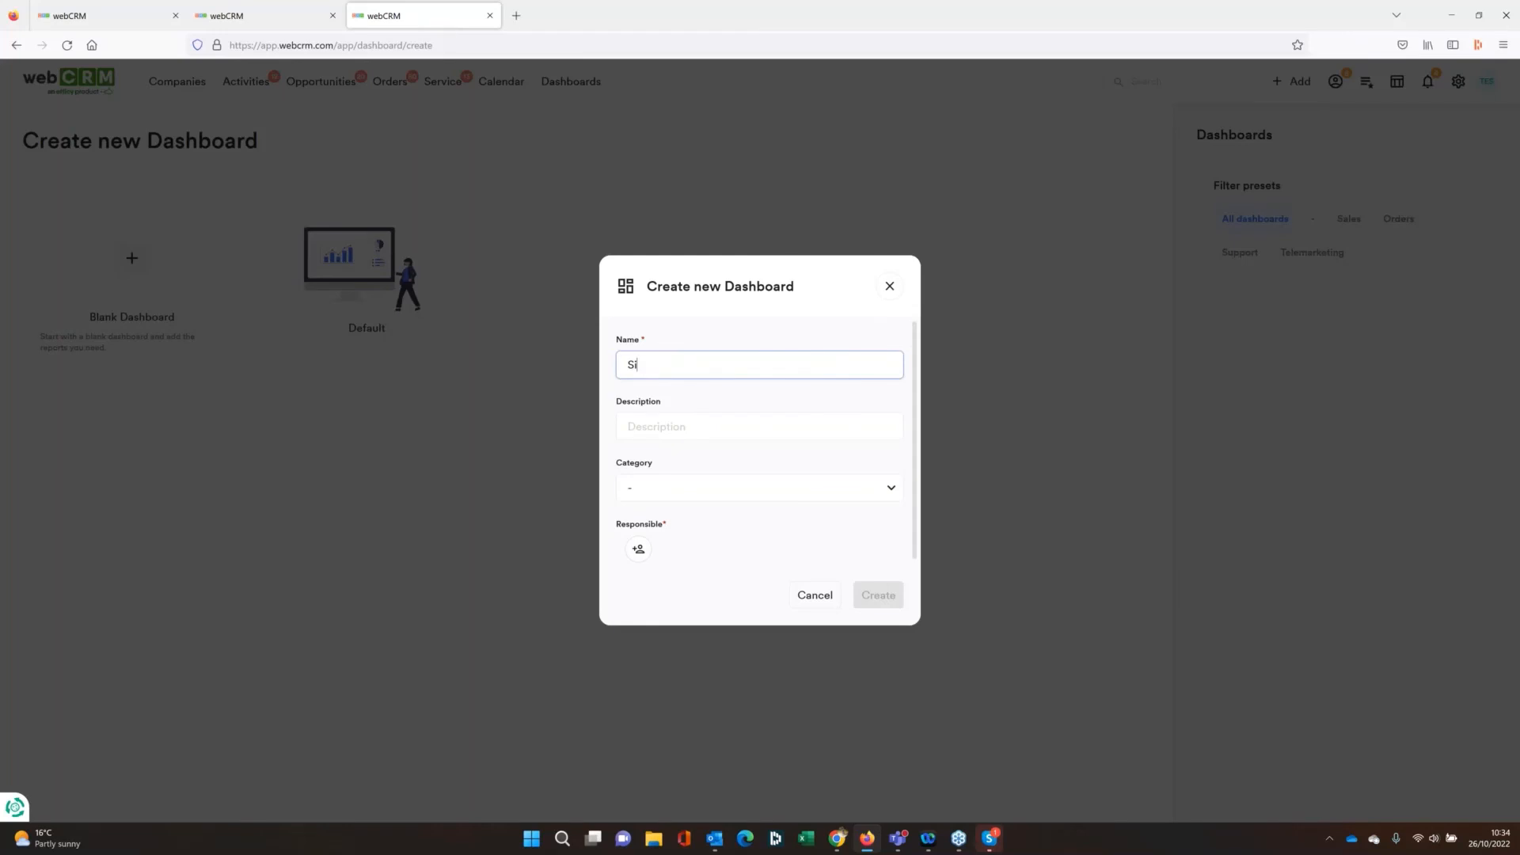
{"action": "type", "text": "upport"}
{"action": "left_click", "coordinate": [675, 425]}
{"action": "type", "text": "Support"}
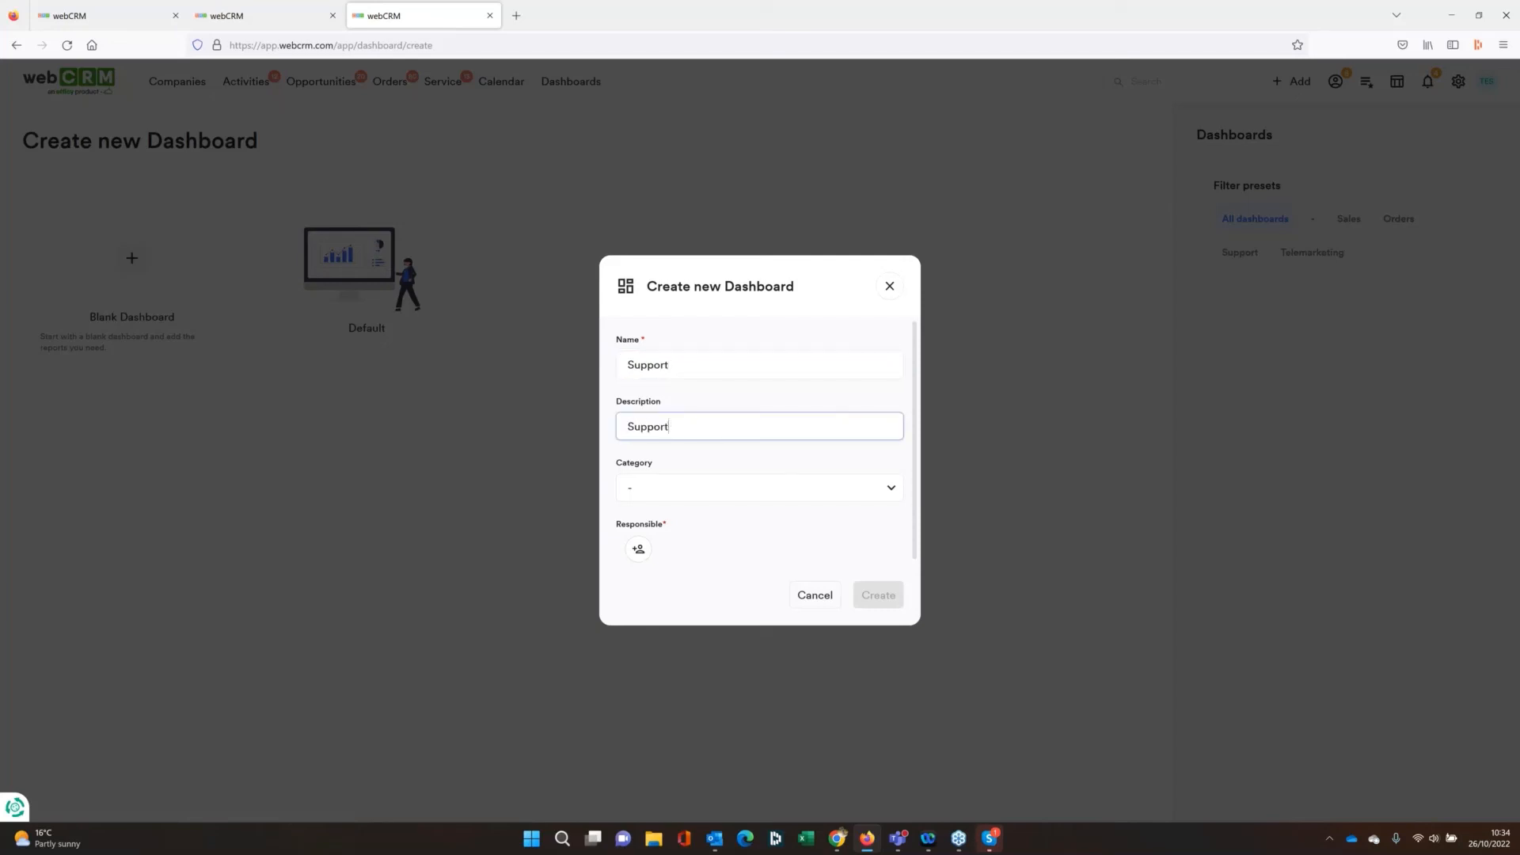
{"action": "left_click", "coordinate": [715, 489]}
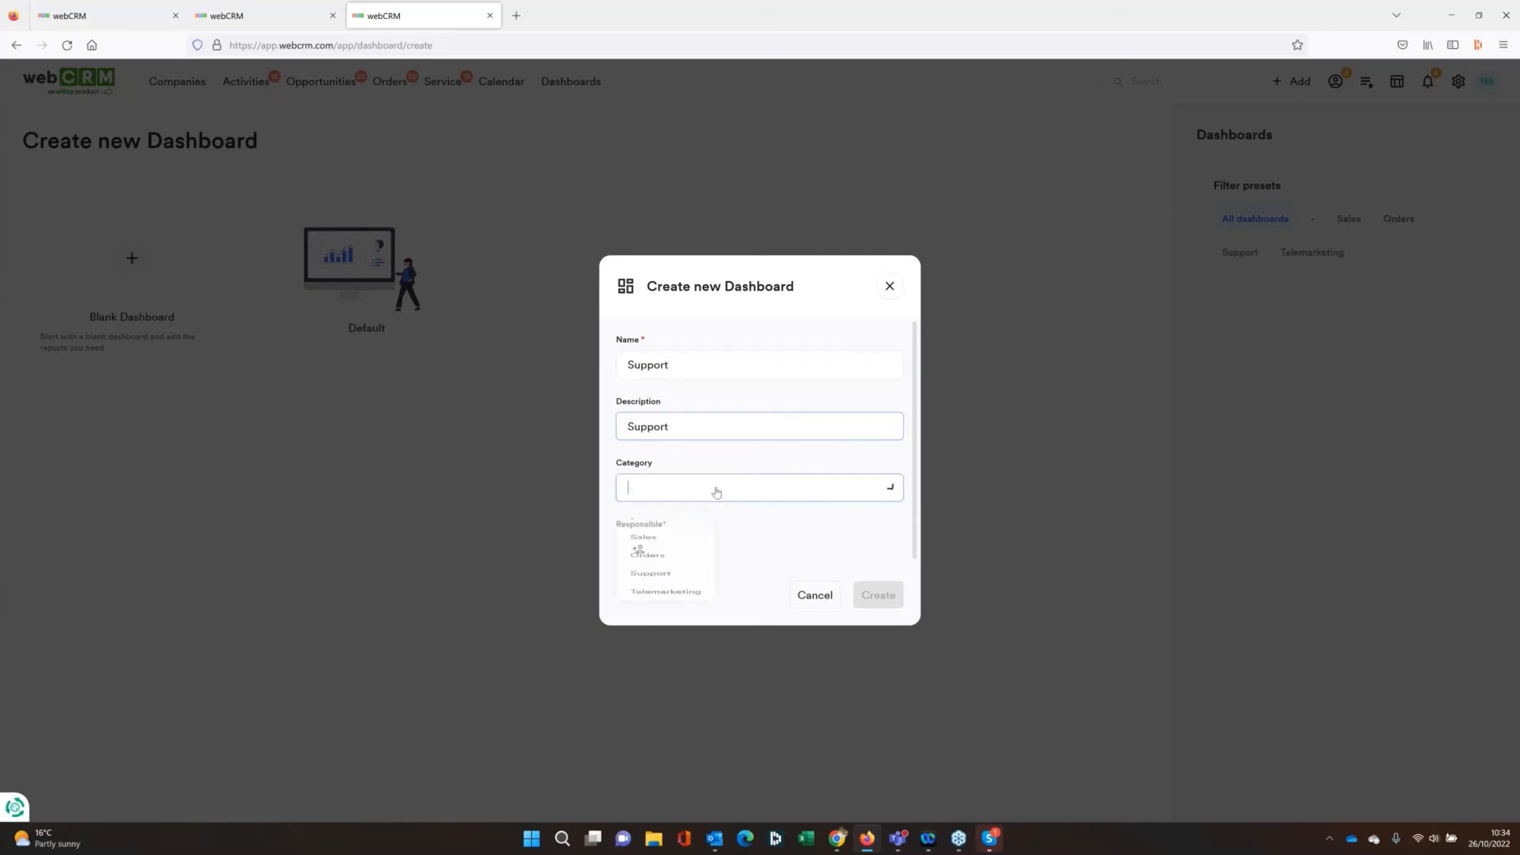
{"action": "left_click", "coordinate": [670, 629]}
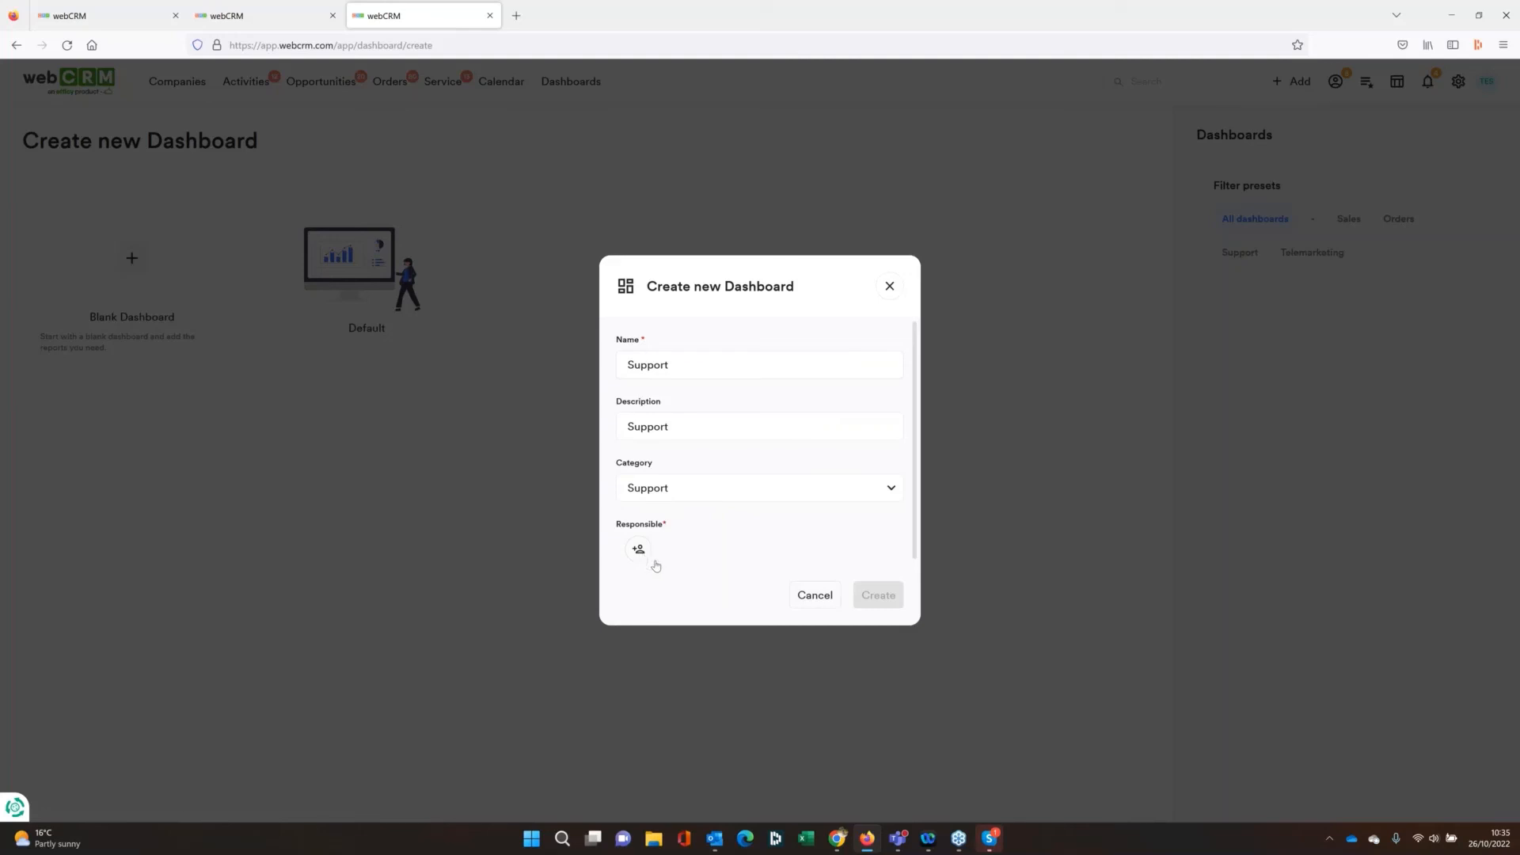
Assign the test user and the current user as responsible for the Support dashboard and create it
{"action": "left_click", "coordinate": [645, 560]}
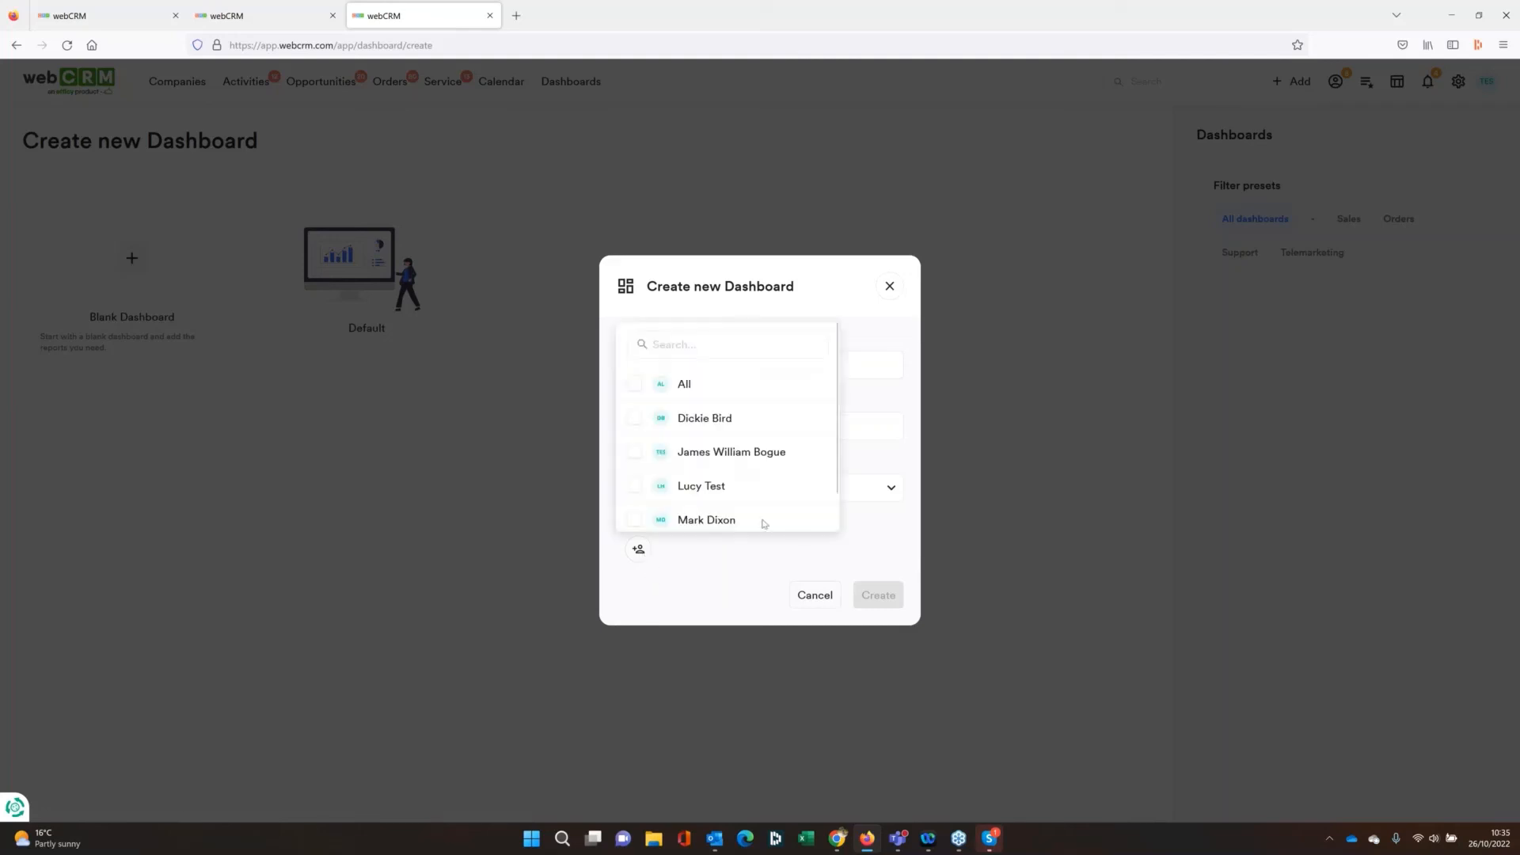
{"action": "left_click", "coordinate": [633, 487]}
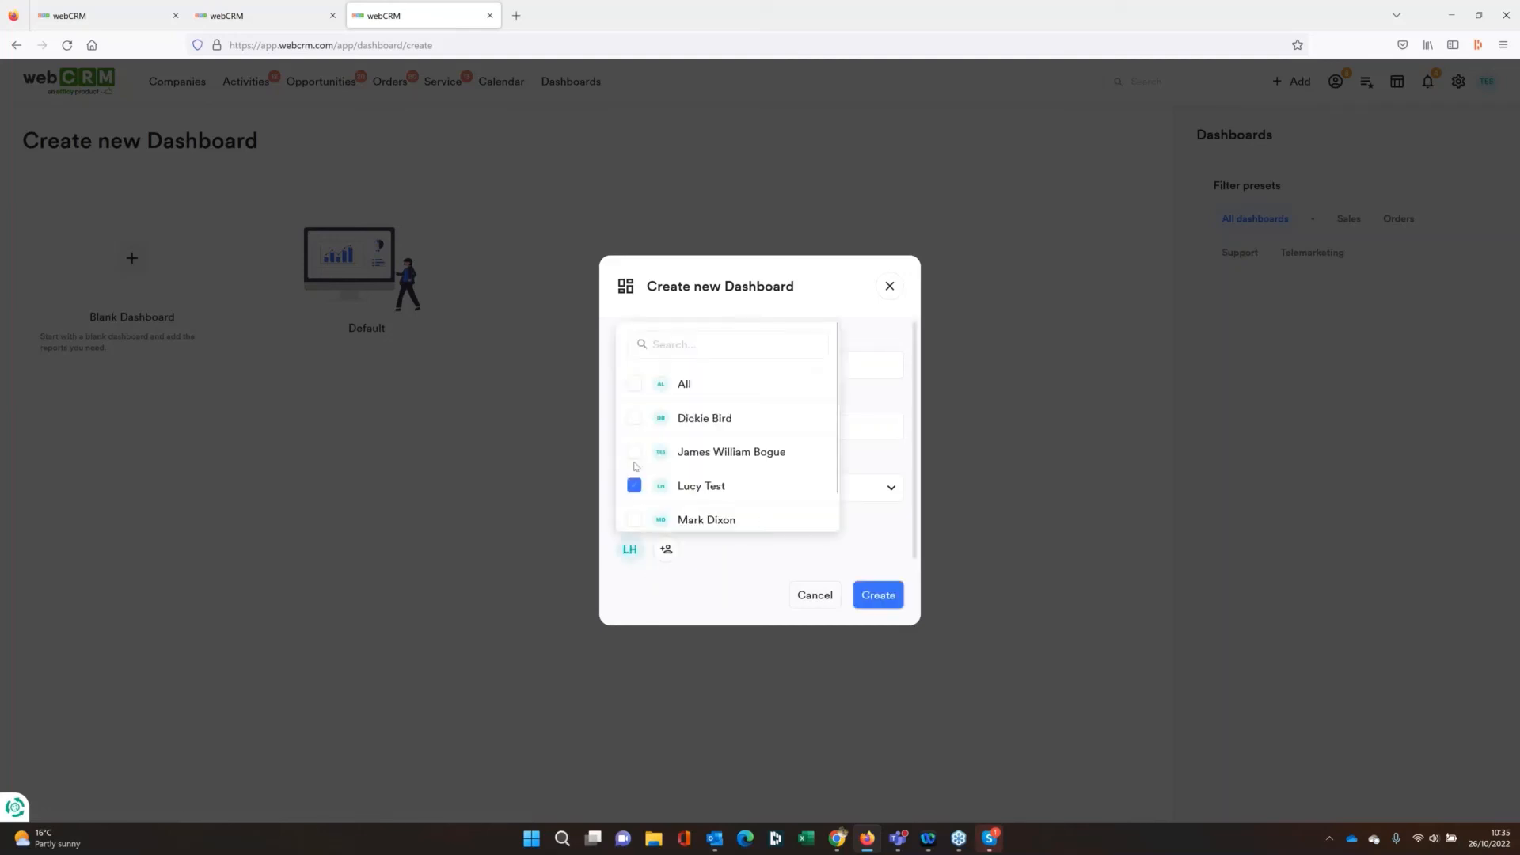
{"action": "left_click", "coordinate": [634, 451]}
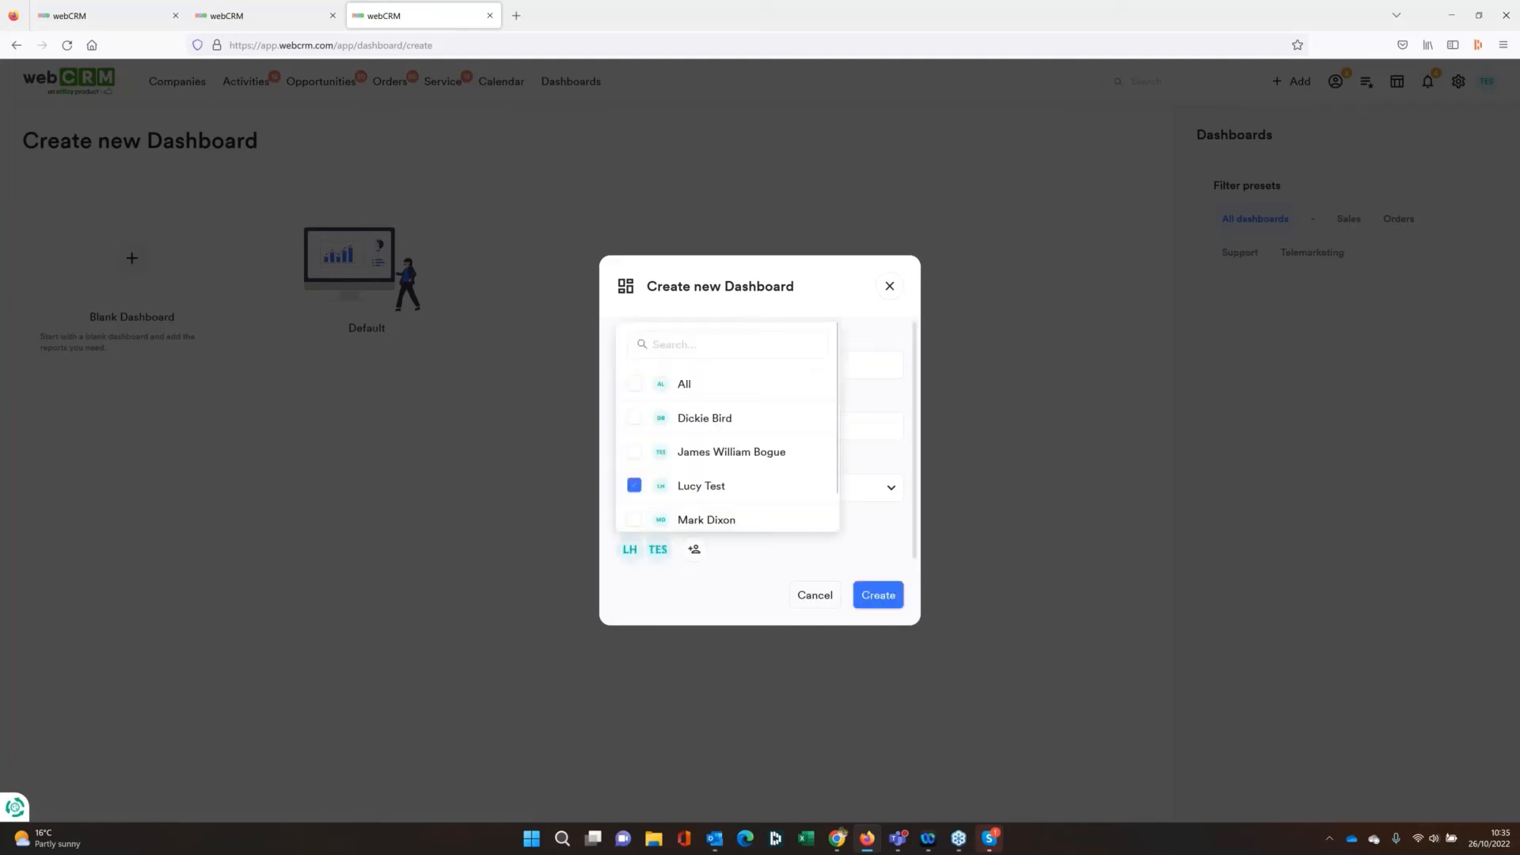
{"action": "left_click", "coordinate": [880, 596]}
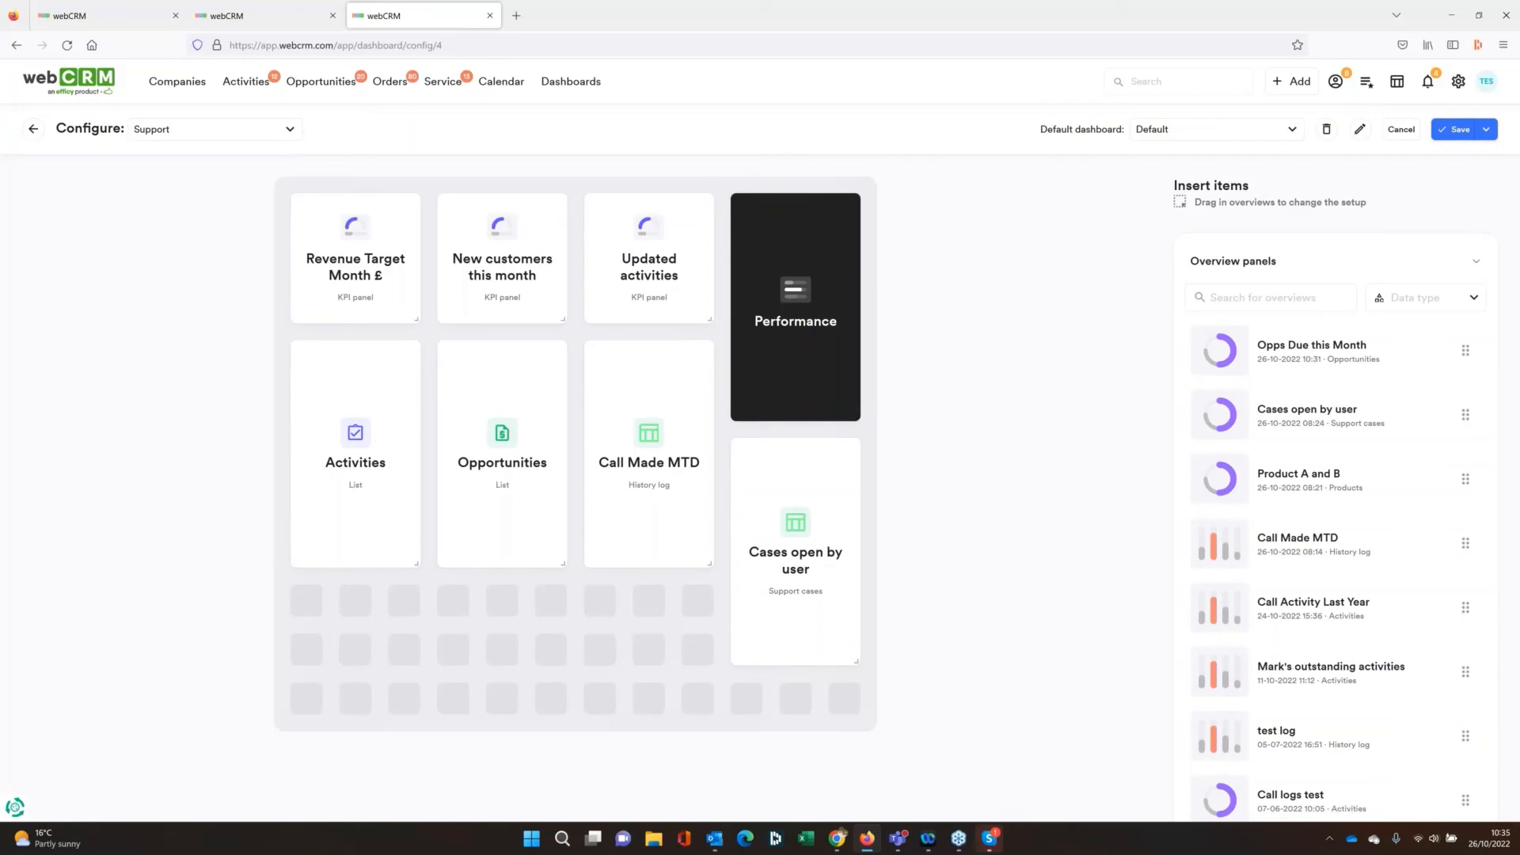
Check which dashboards can be set as default, keep the current choice, and return from the Support configuration to the dashboard page
{"action": "left_click", "coordinate": [1290, 140]}
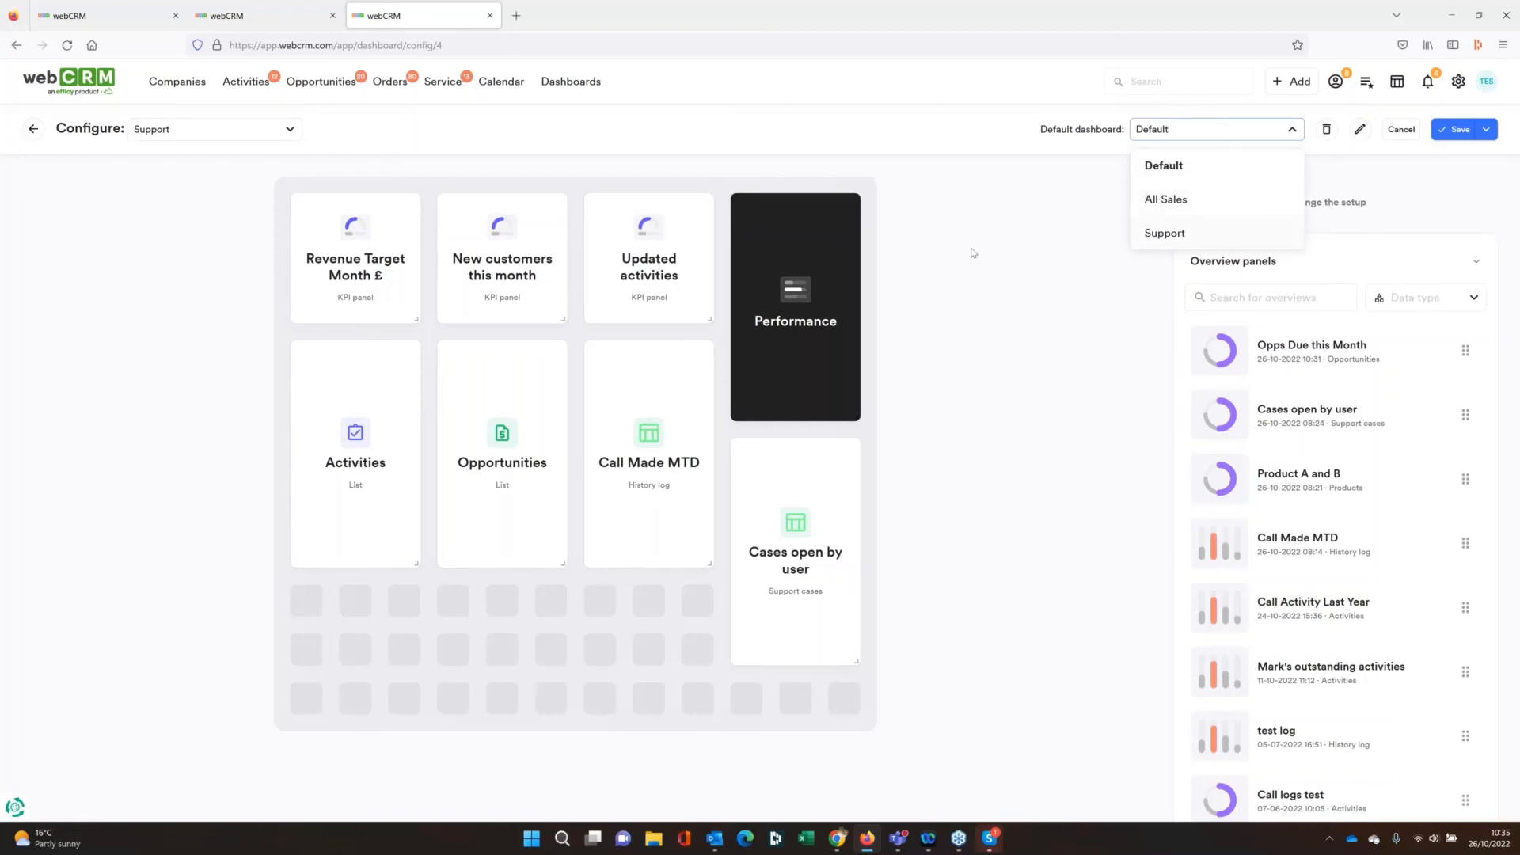
{"action": "left_click", "coordinate": [1000, 252]}
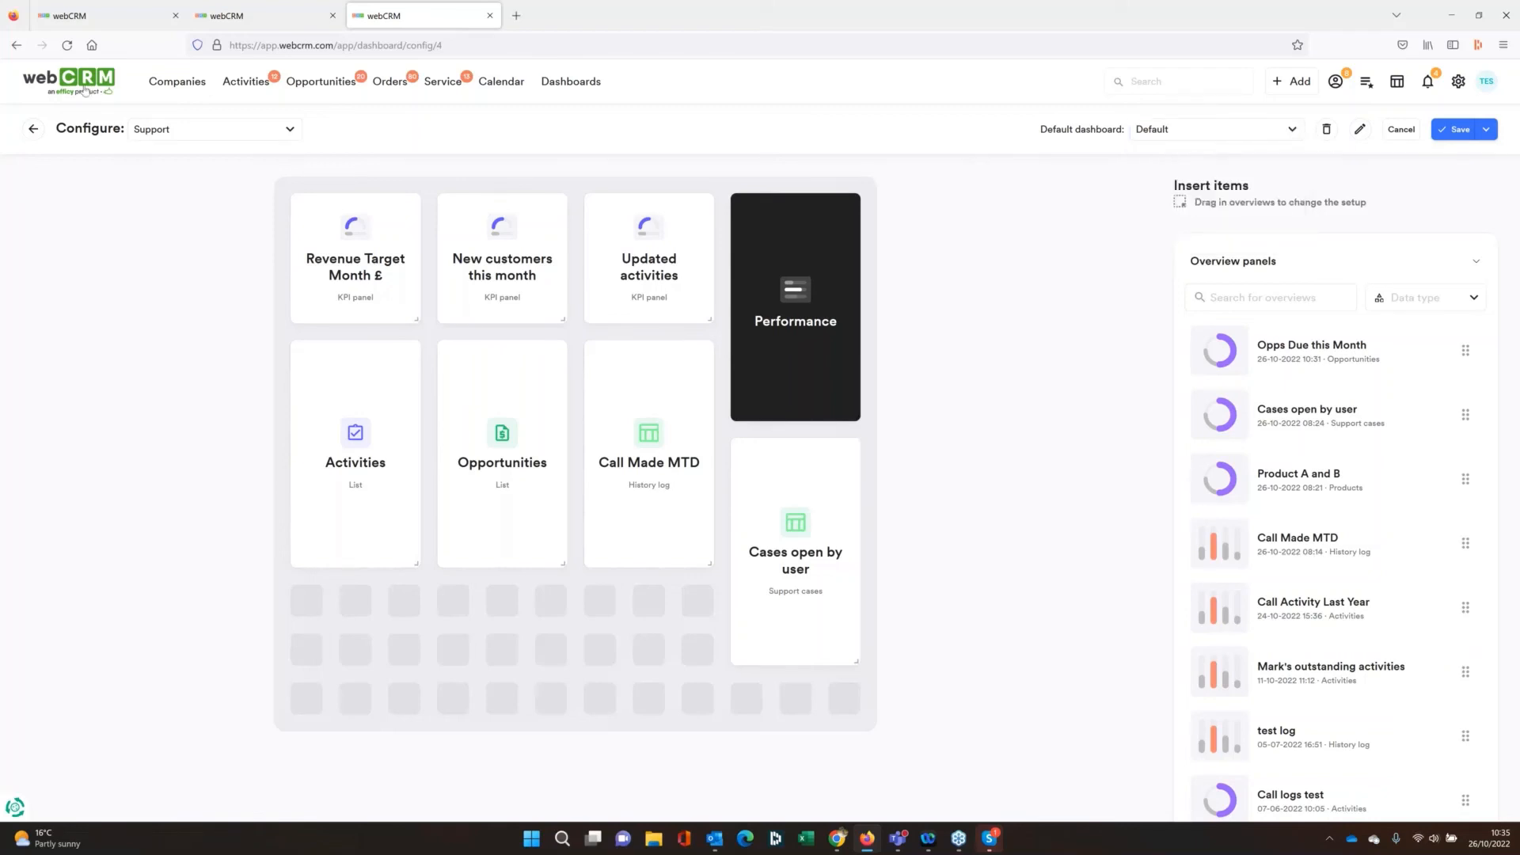
{"action": "left_click", "coordinate": [1454, 130]}
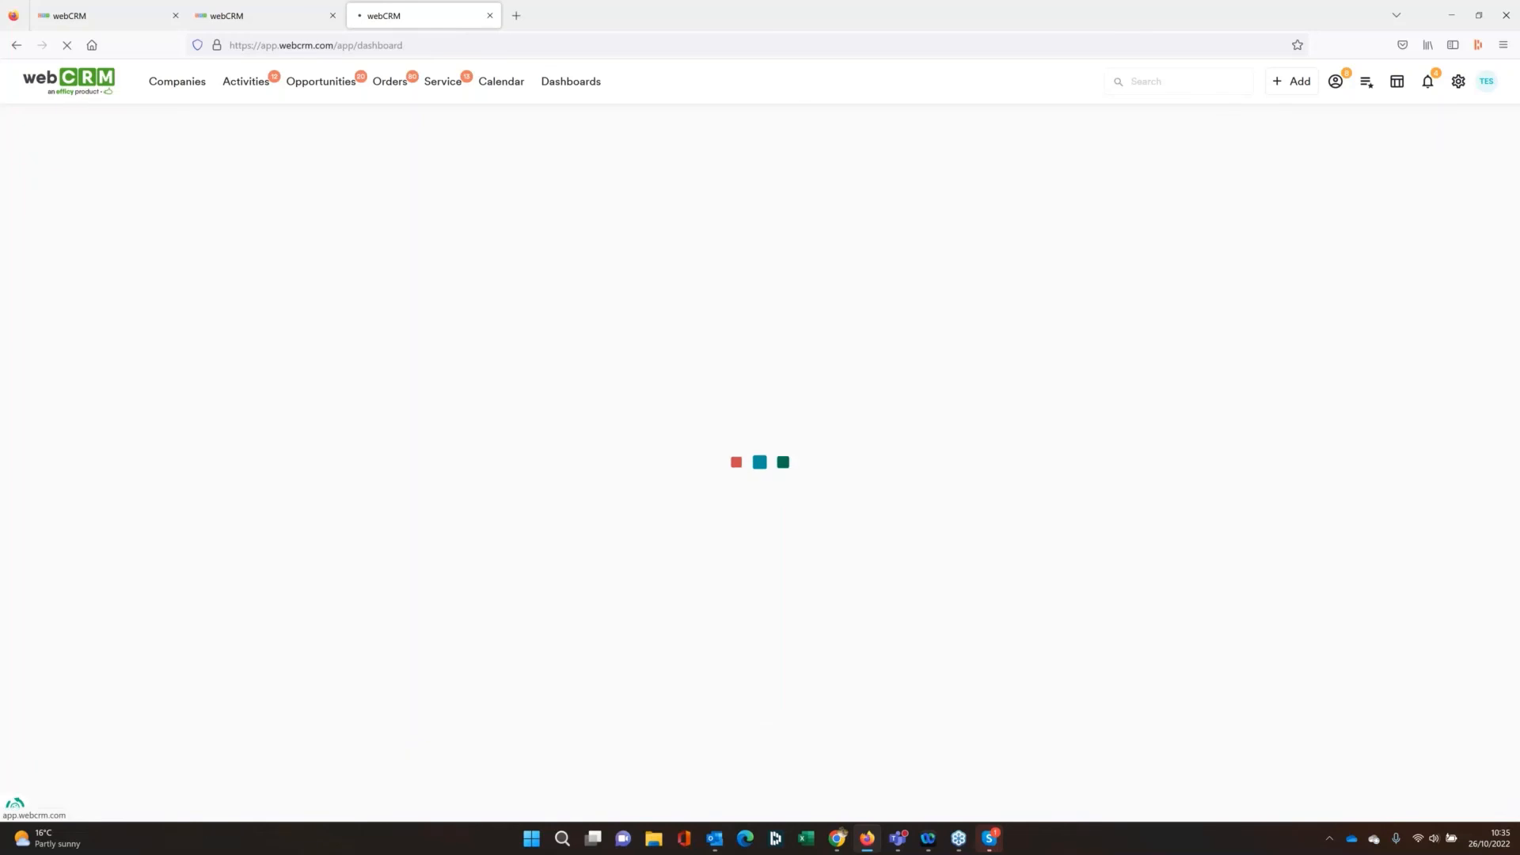
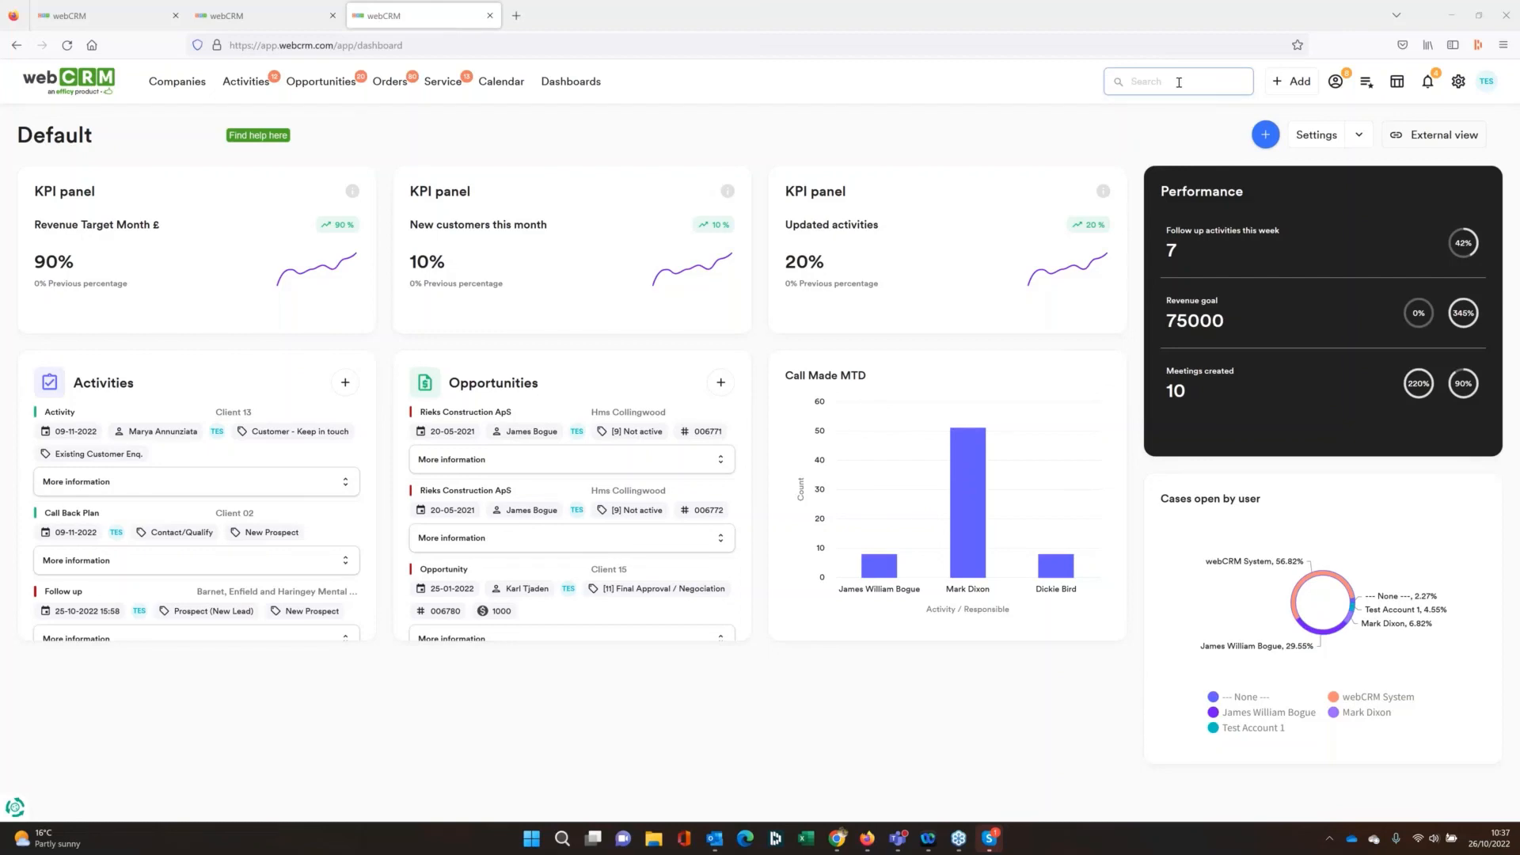
Search all CRM records for 012, clear that search, and search for test instead
{"action": "left_click", "coordinate": [1178, 83]}
{"action": "type", "text": "012"}
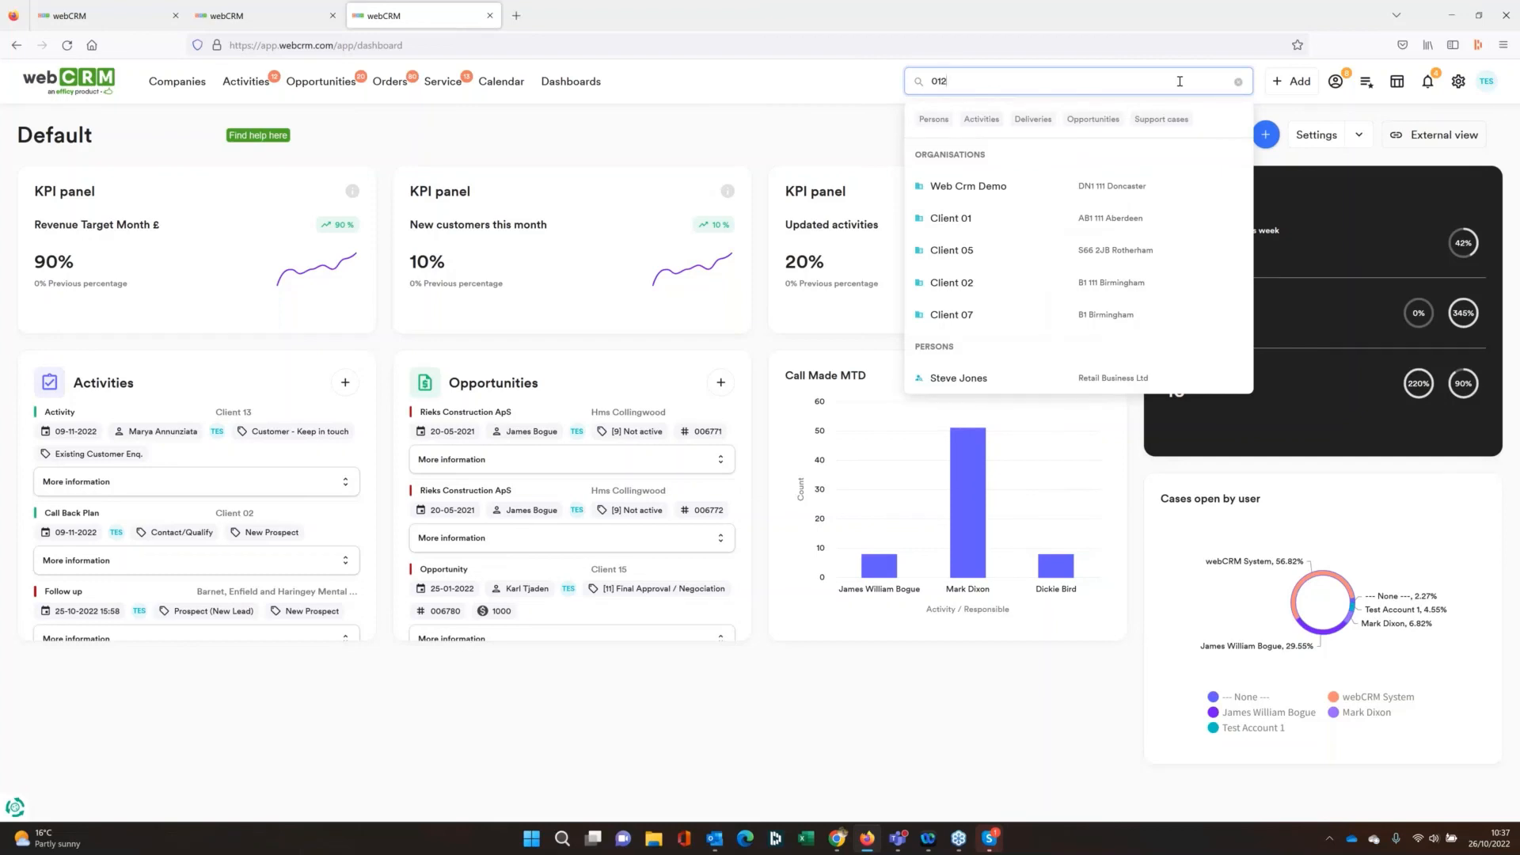
{"action": "key", "text": "BackSpace"}
{"action": "key", "text": "BackSpace"}
{"action": "key", "text": "BackSpace"}
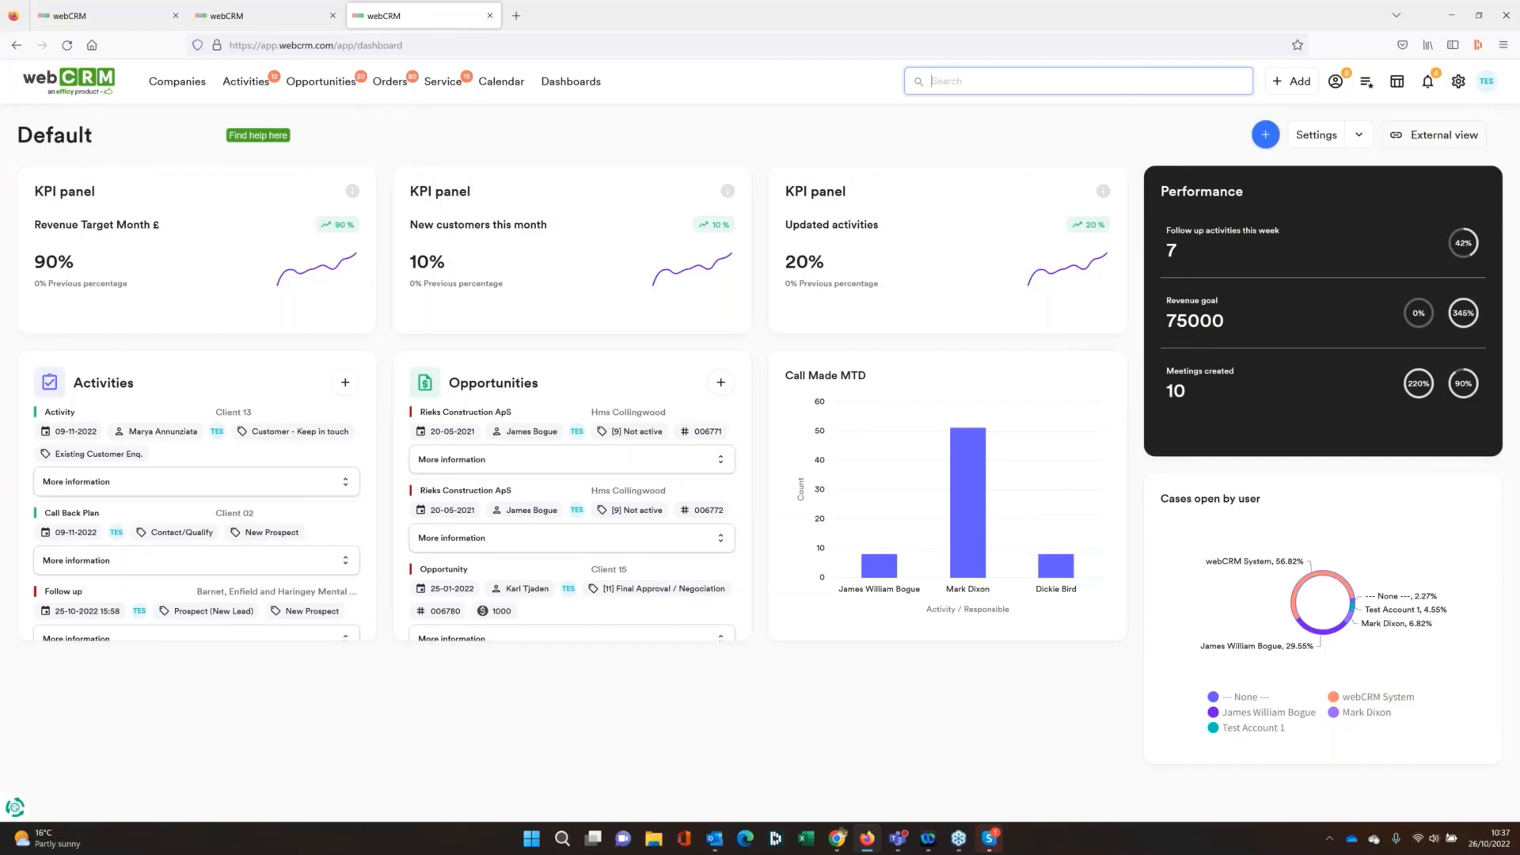
{"action": "type", "text": "test"}
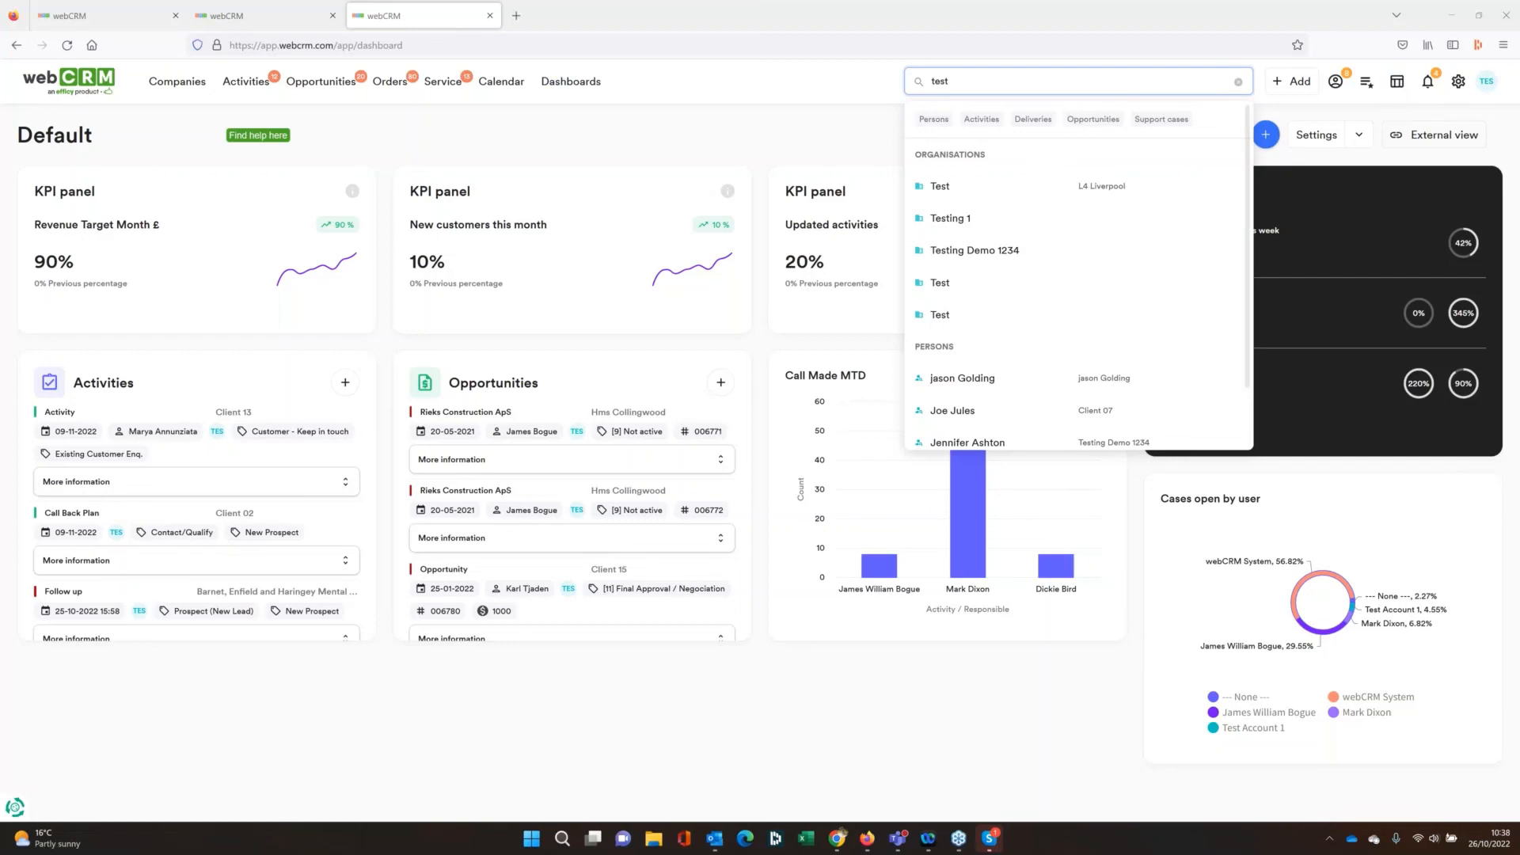
View the saved reports under Utilities and return to the dashboard home page
{"action": "left_click", "coordinate": [1456, 85]}
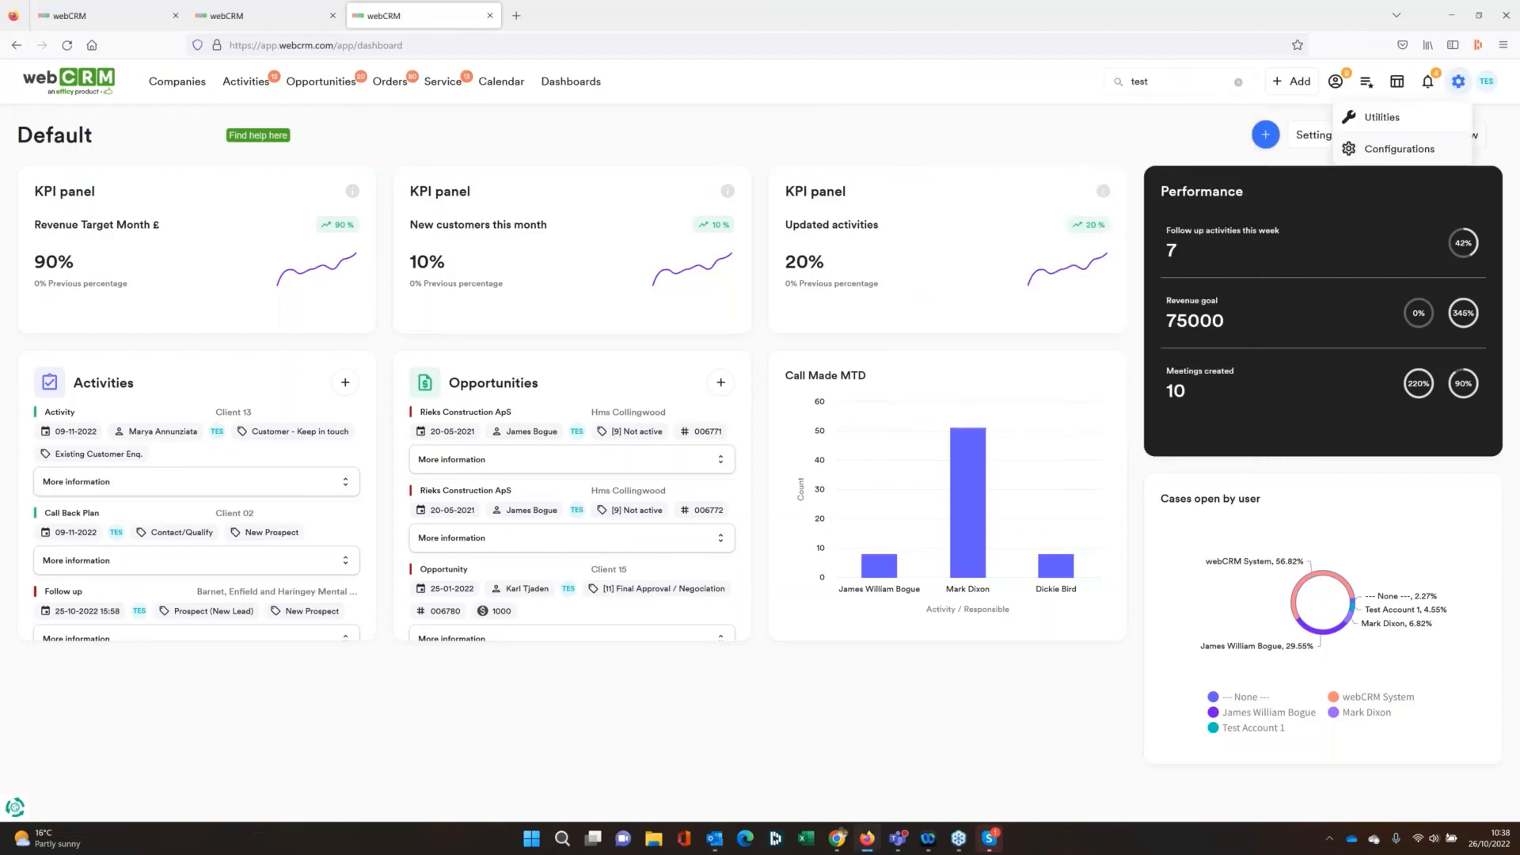
{"action": "left_click", "coordinate": [1394, 127]}
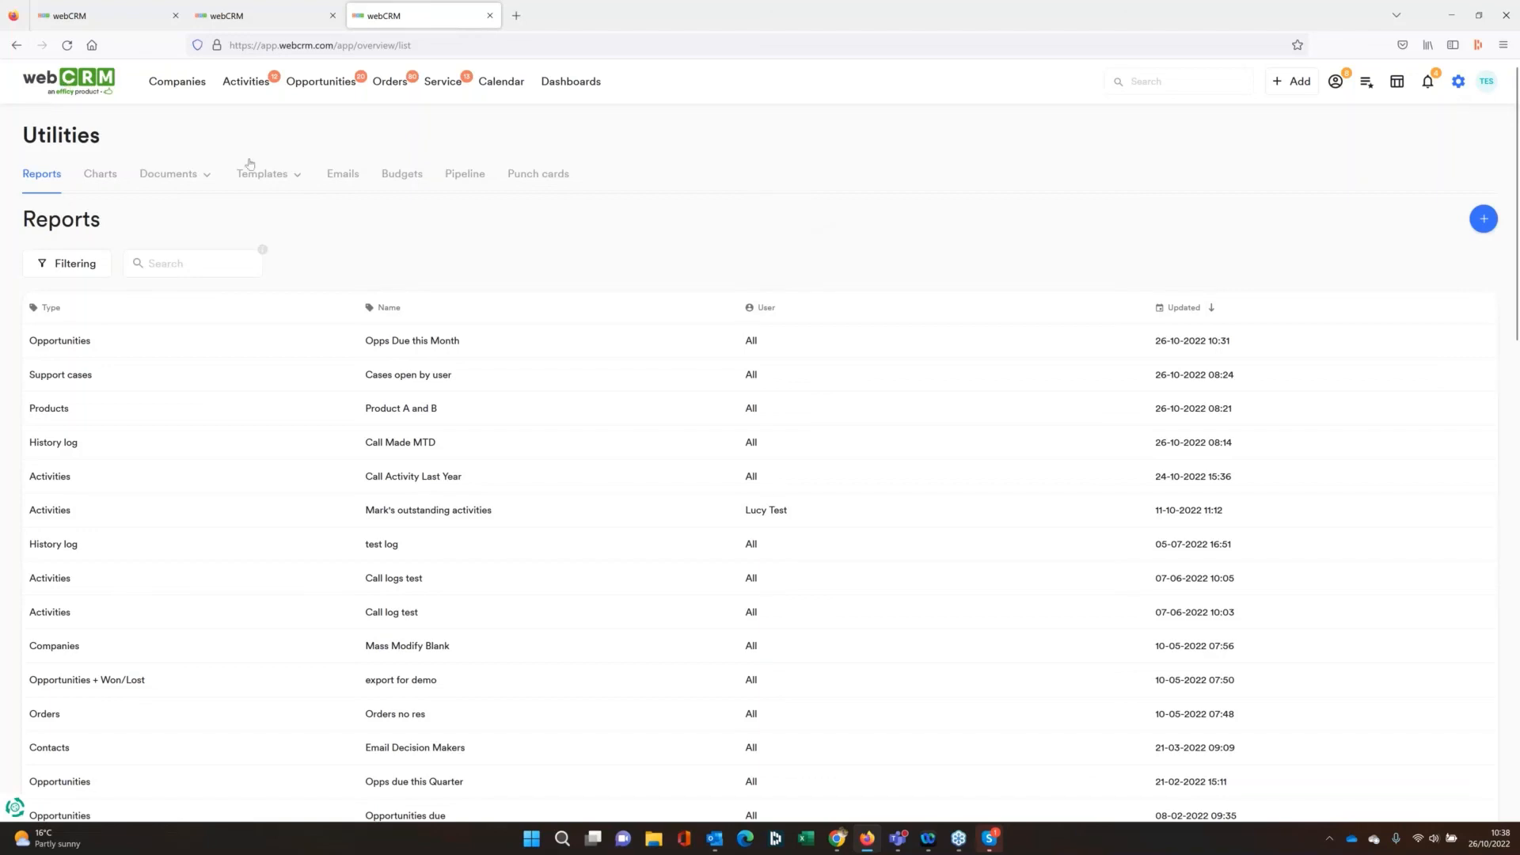
{"action": "left_click", "coordinate": [69, 81]}
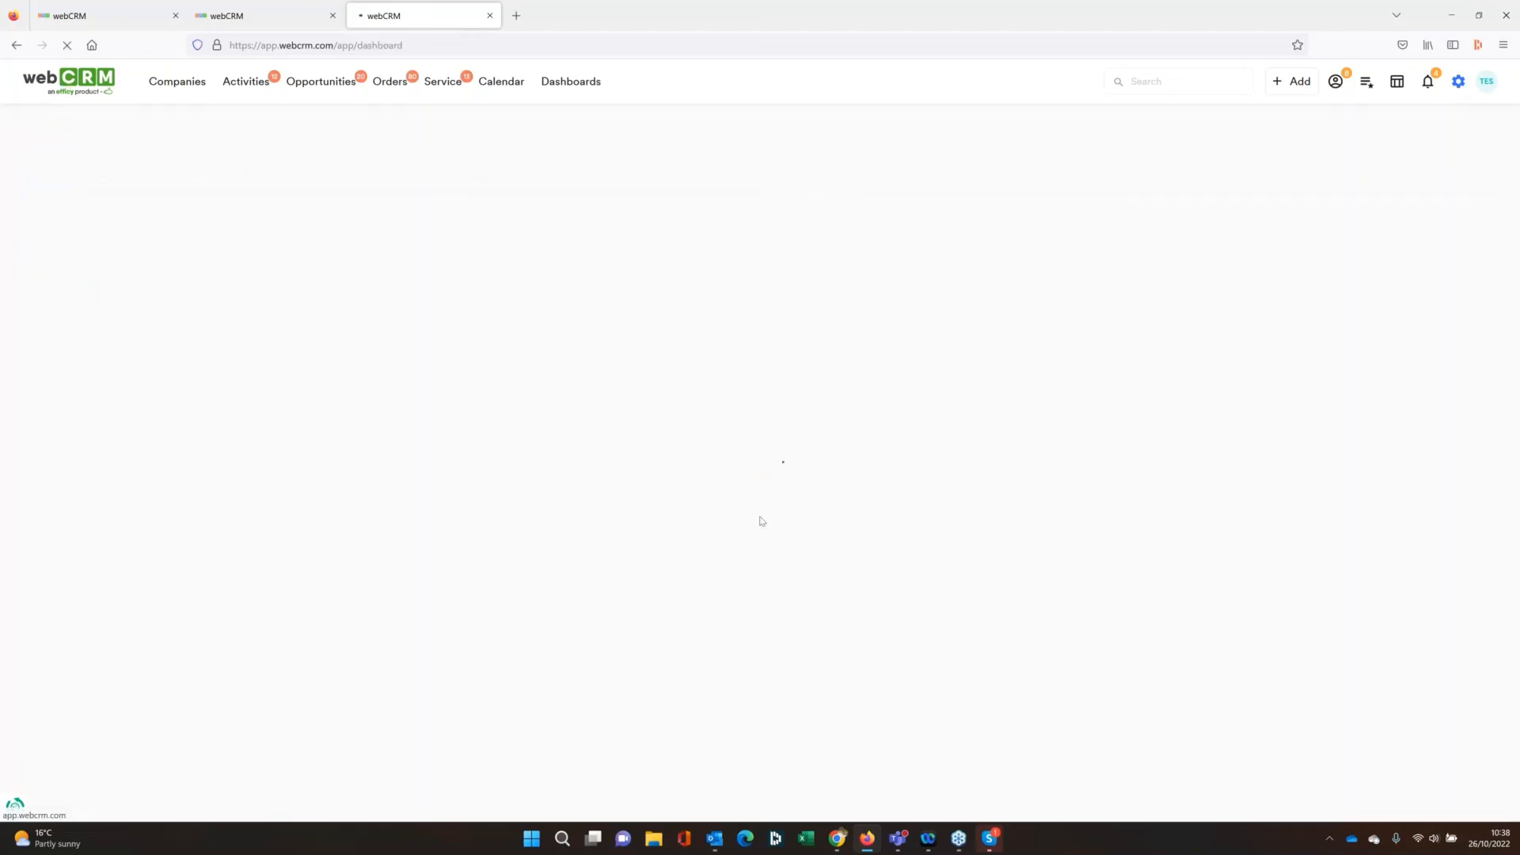